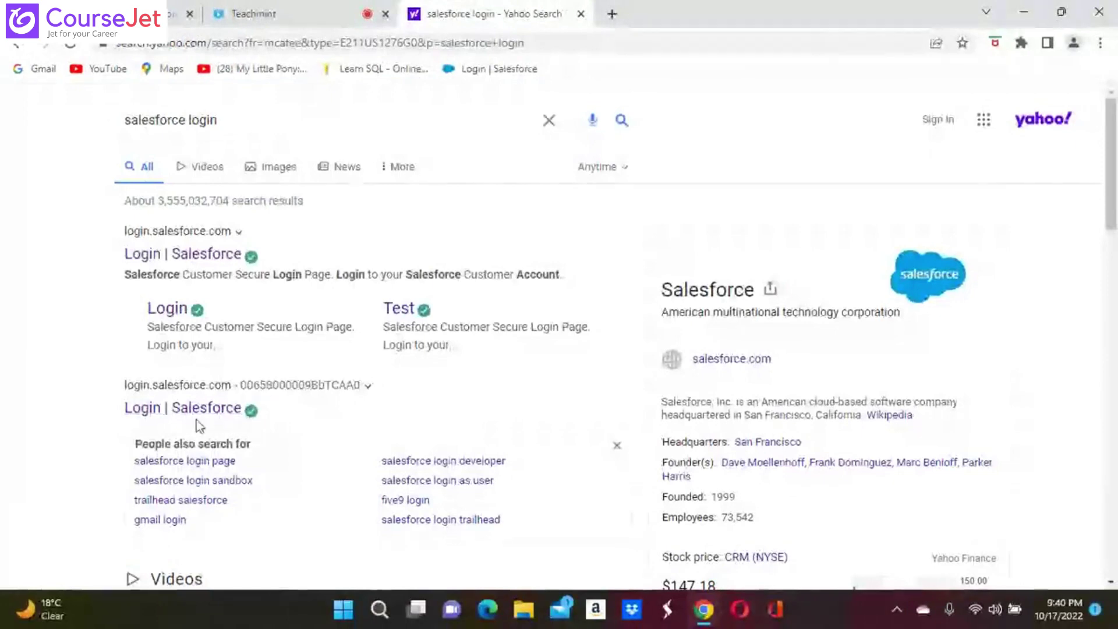
- Log in to Salesforce from the search results with the saved credentials, postpone the mobile phone registration and reload the page
click(201, 408)
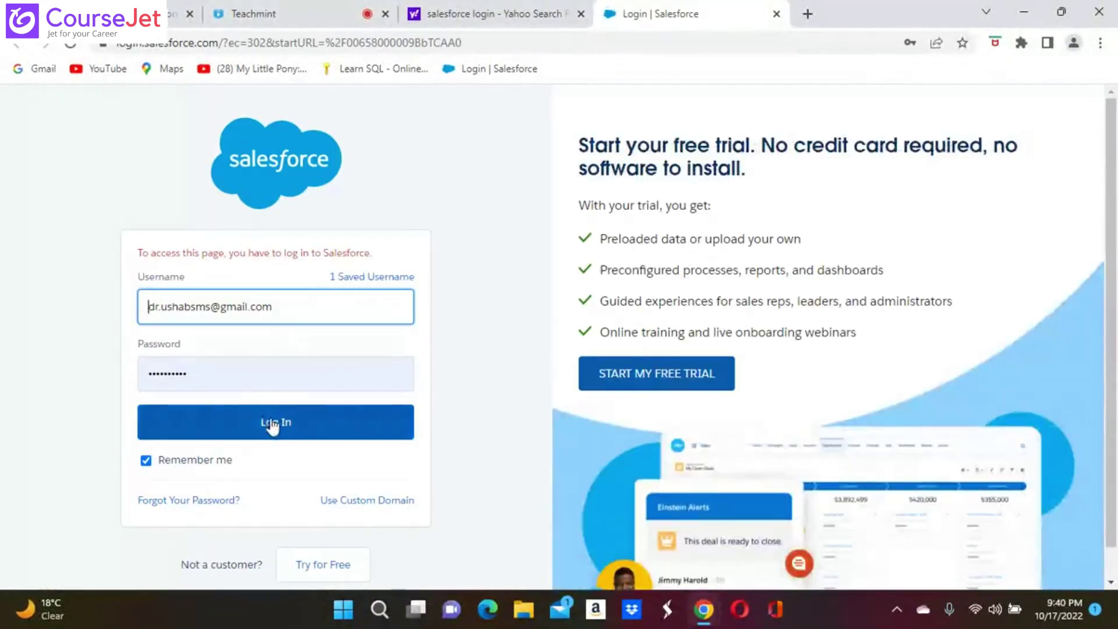
click(272, 426)
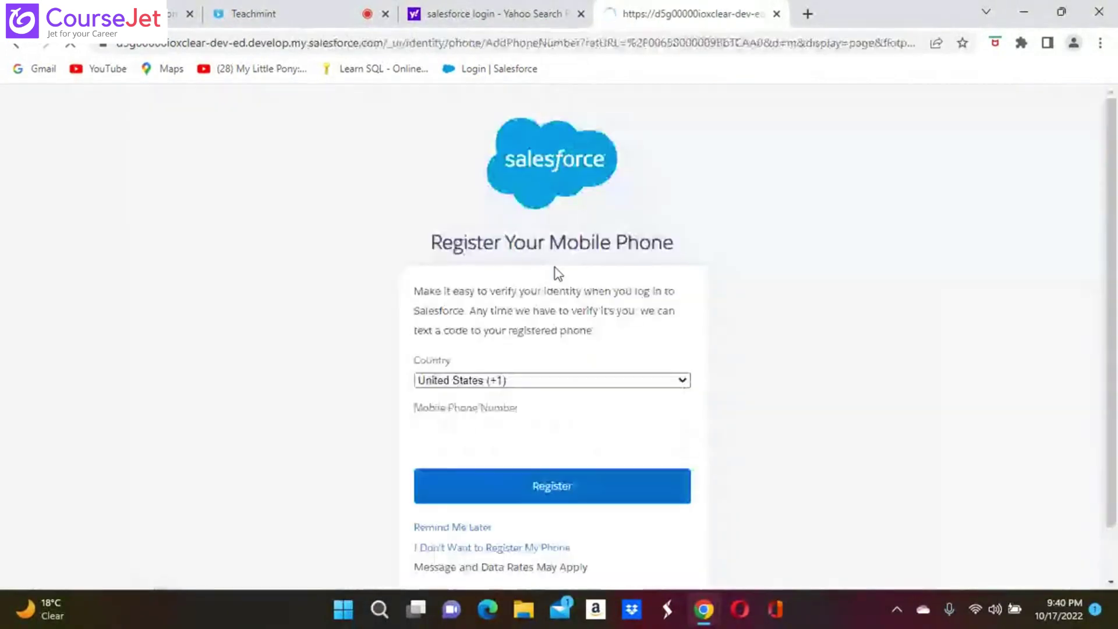
click(470, 533)
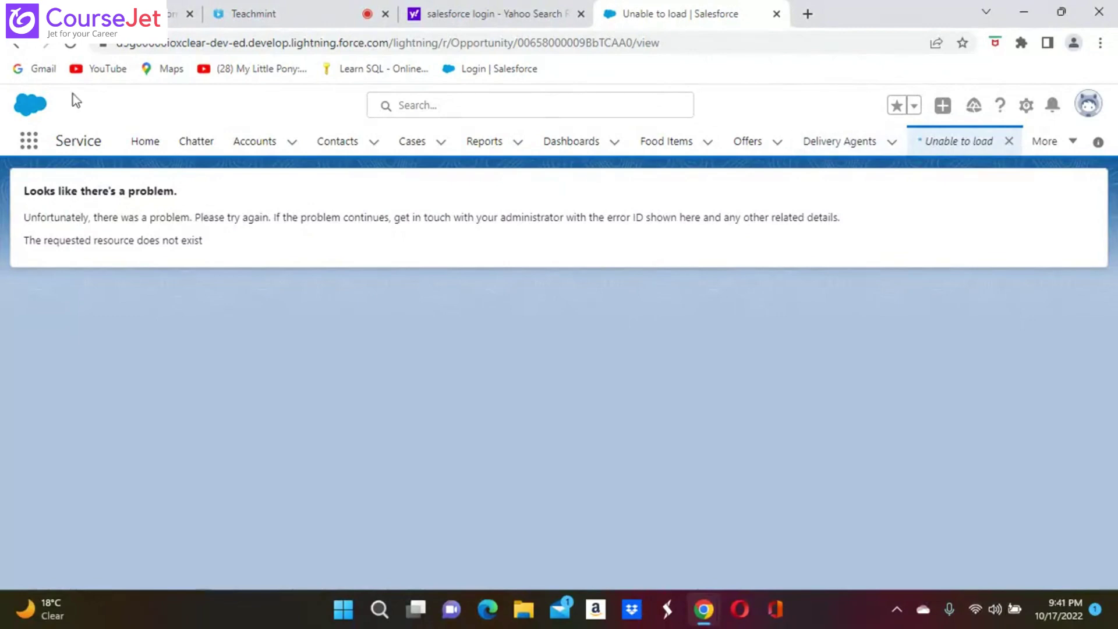
click(71, 46)
- Go to Object Manager in Setup, filter the objects by "comp" and open the Compensation custom object
click(1026, 106)
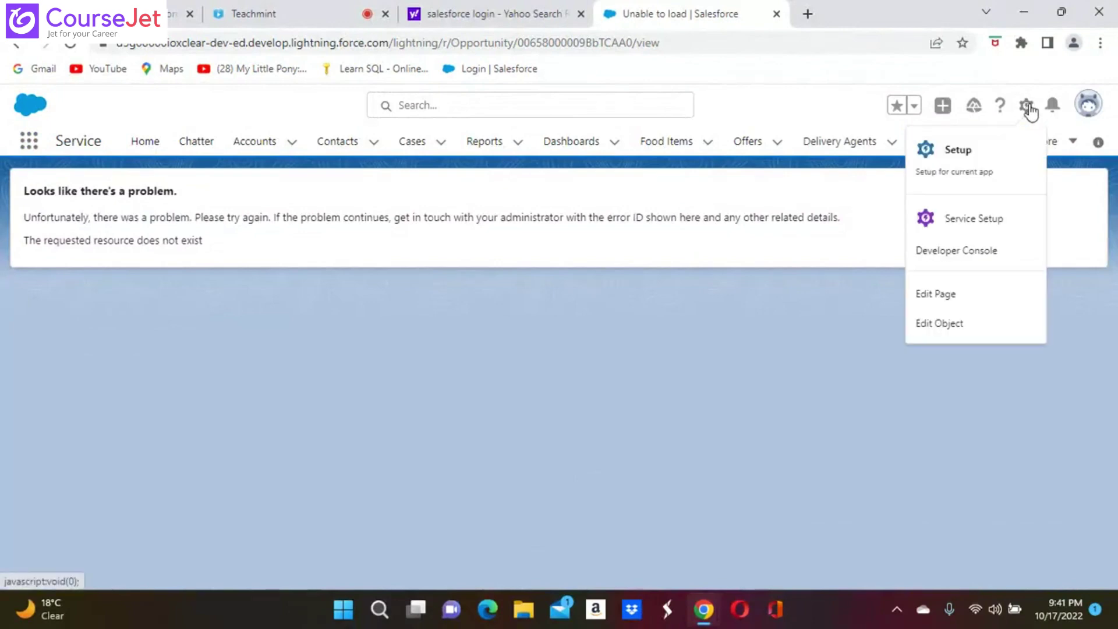
click(964, 165)
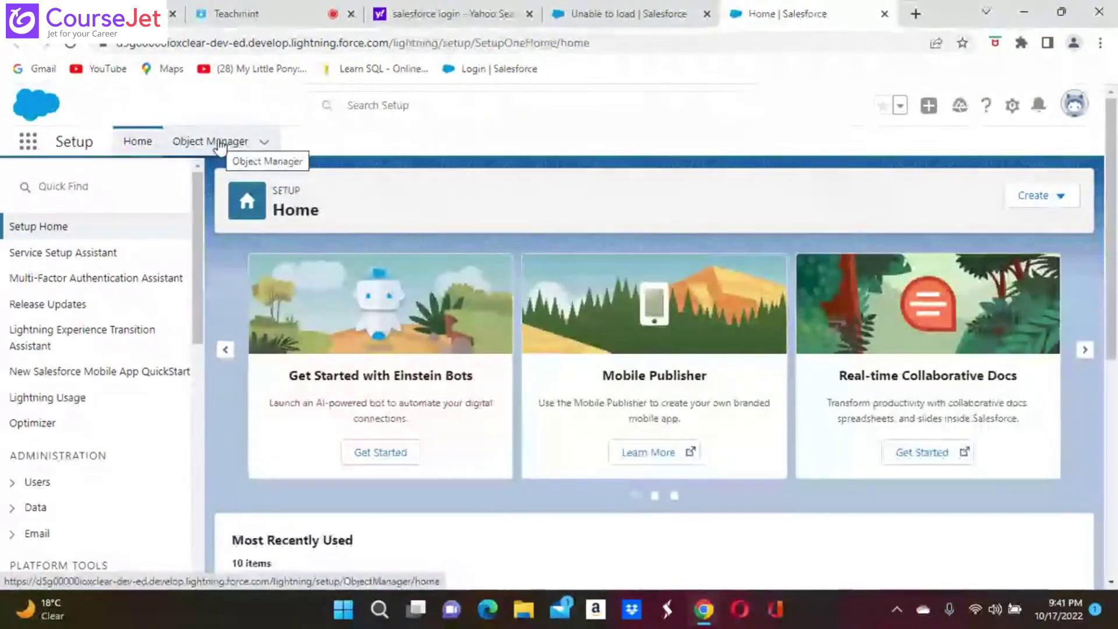
click(217, 145)
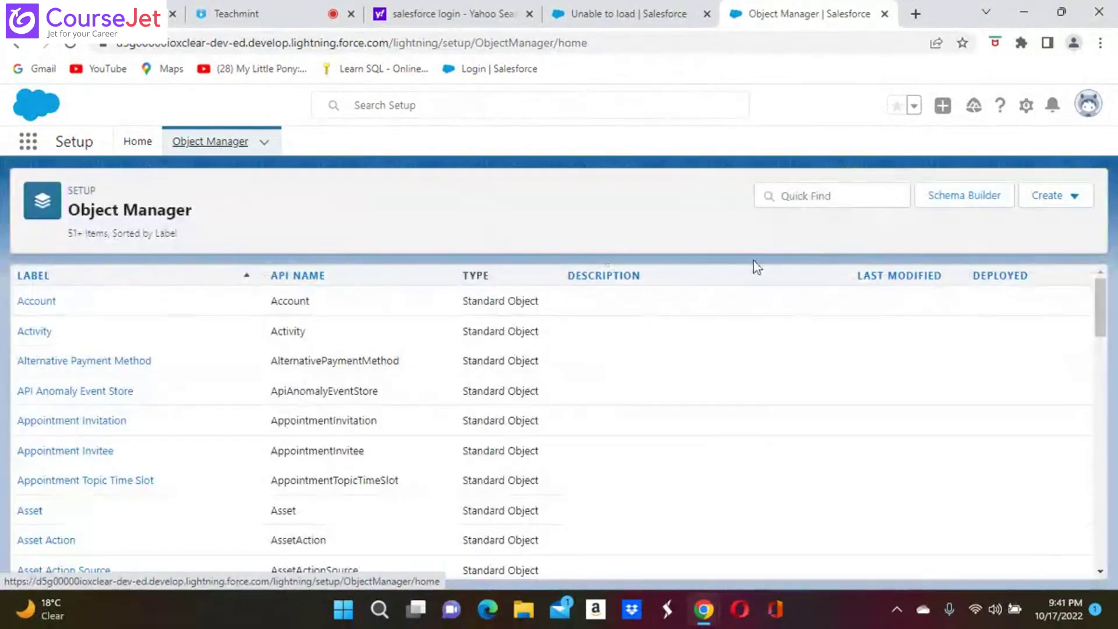
click(794, 196)
text(d)
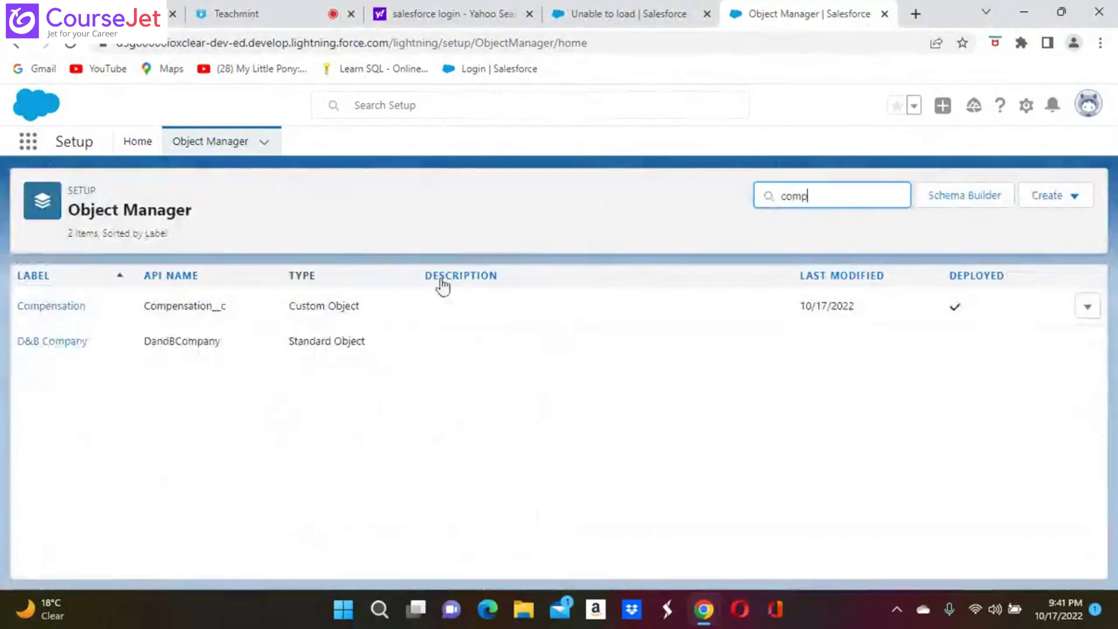
click(57, 314)
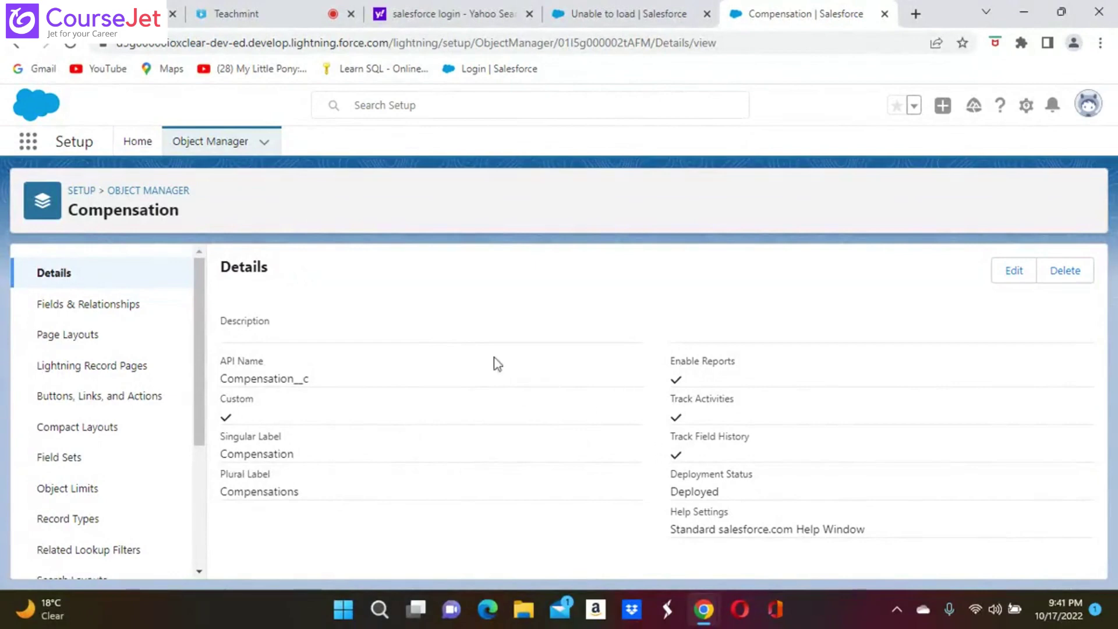
- Switch to the Service app and open the Bonuses record from the Compensations list
click(26, 143)
click(75, 247)
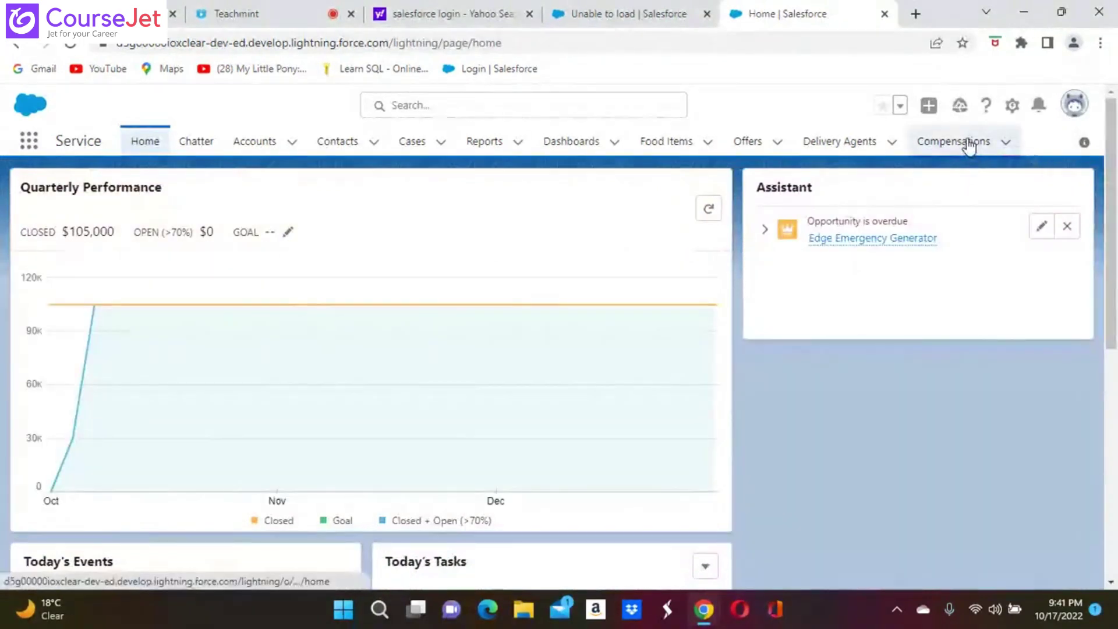
click(967, 145)
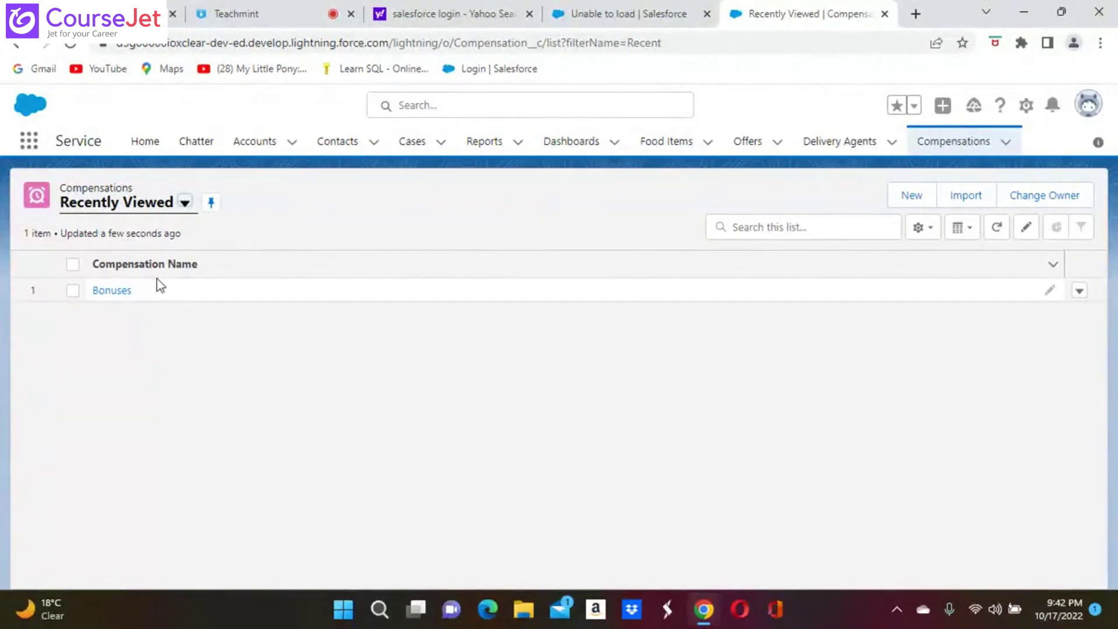
click(116, 290)
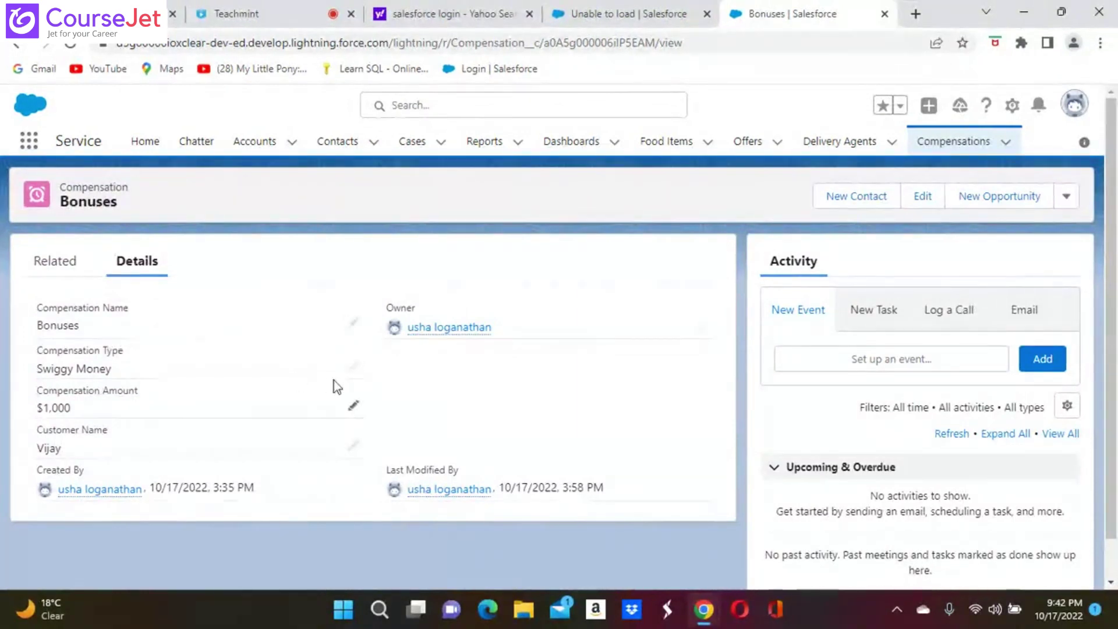
- Edit the Bonuses record inline, review the Compensation Type options, Compensation Amount and Customer Name, and save the record
click(353, 368)
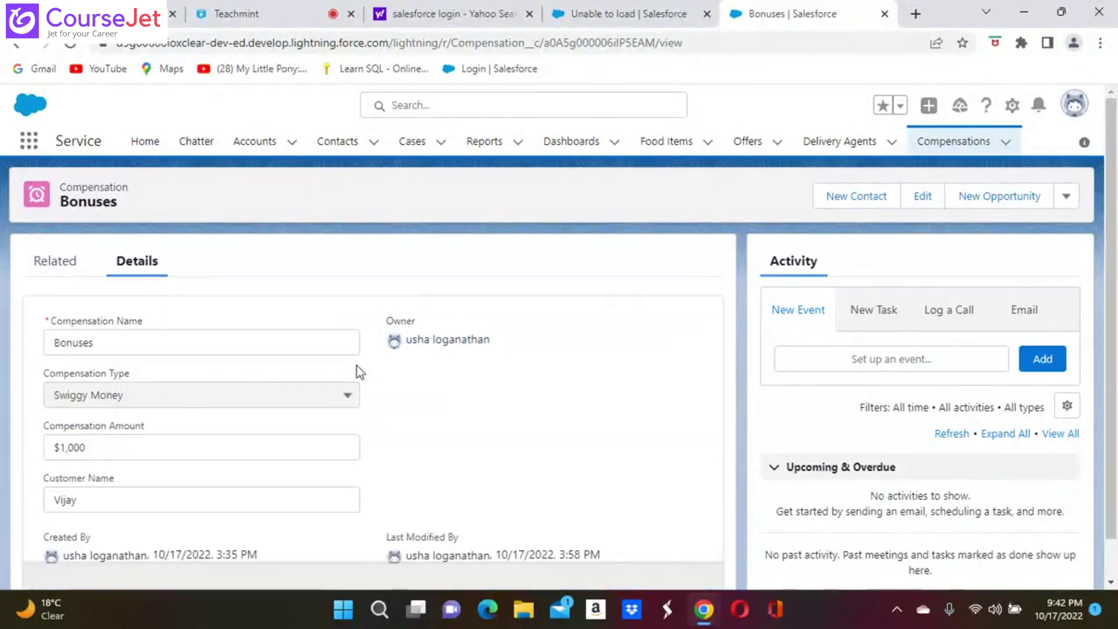
click(348, 399)
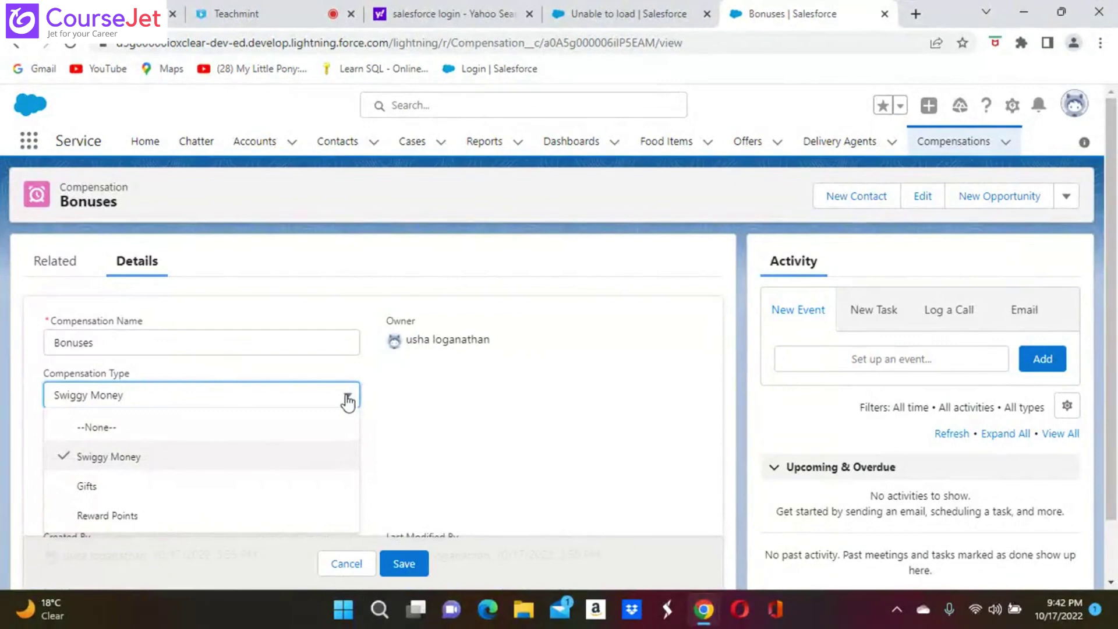
click(348, 398)
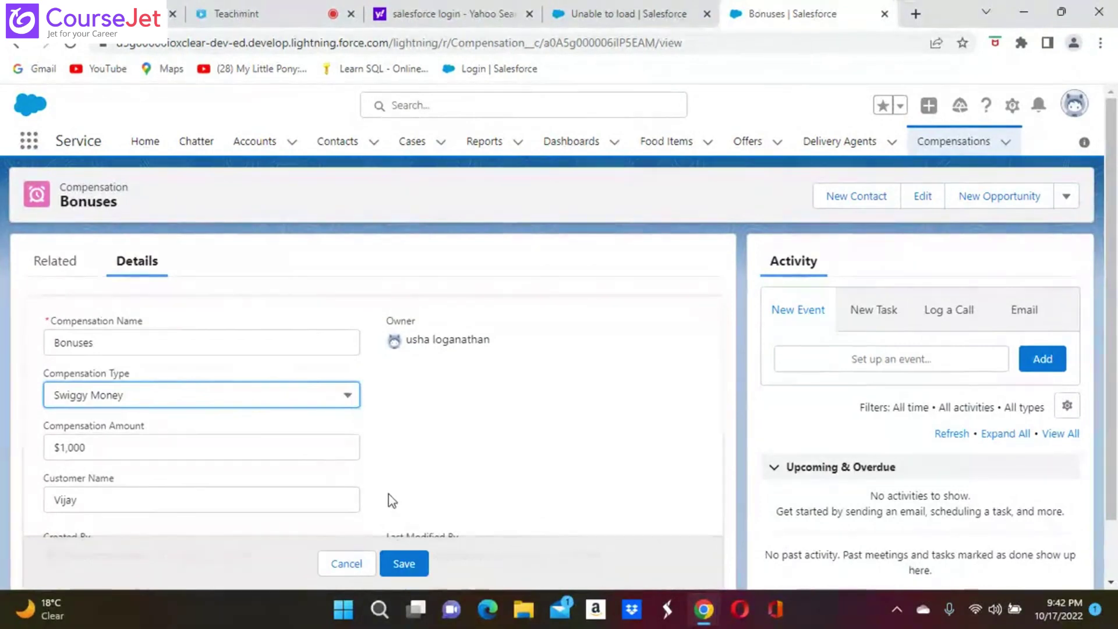
scroll(392, 501, down, 2)
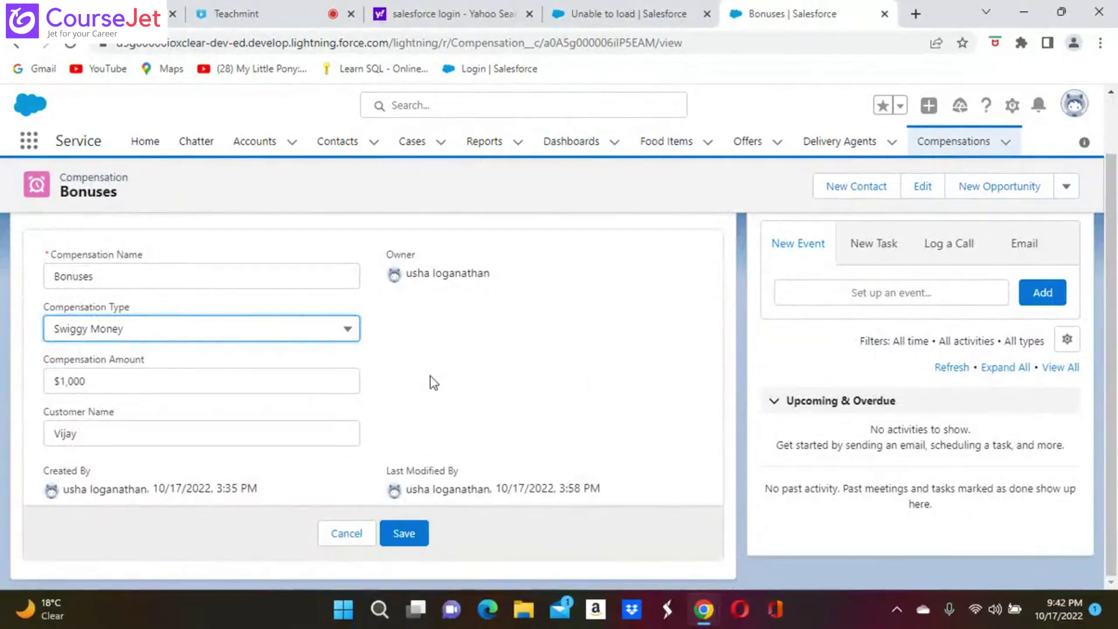
click(238, 386)
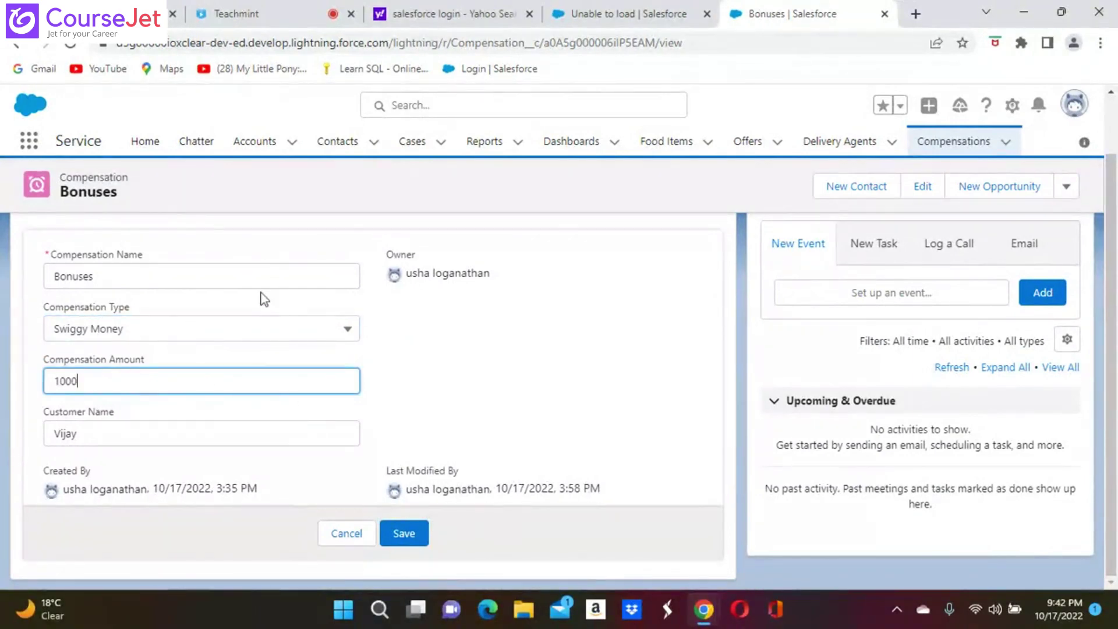
click(176, 435)
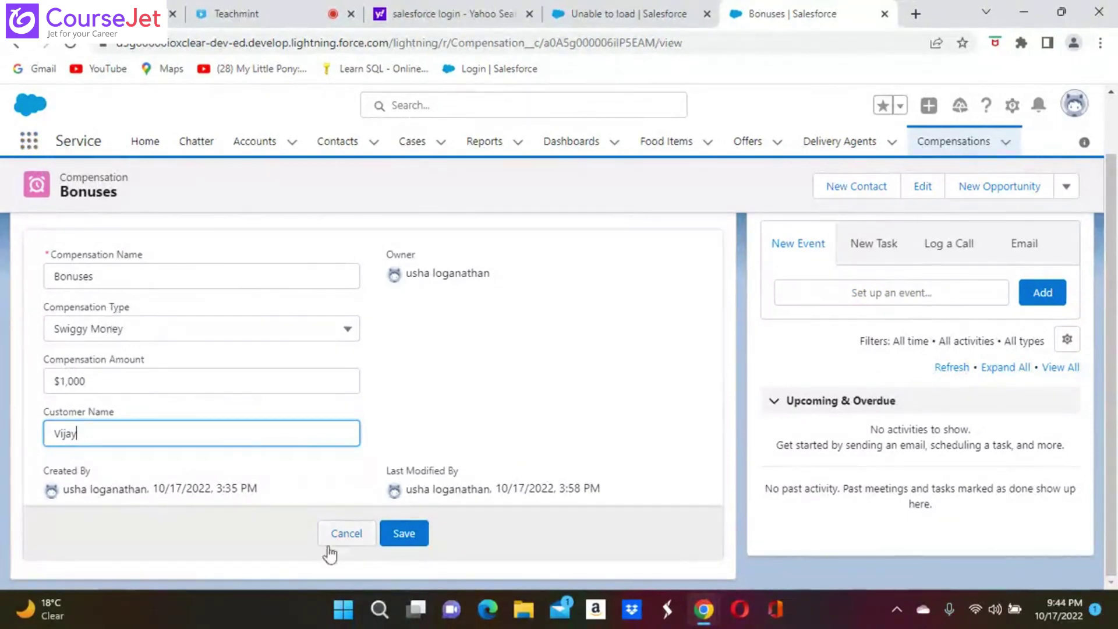
click(414, 539)
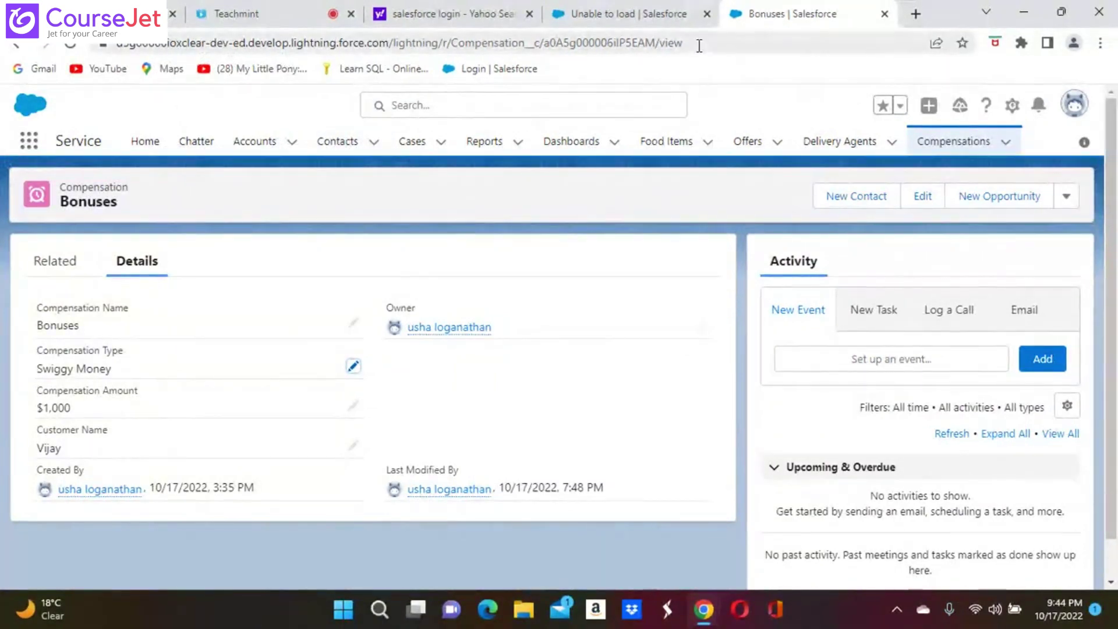
- Find the Compensation object in Setup's Object Manager by filtering for "com" and open its Fields & Relationships
click(1013, 106)
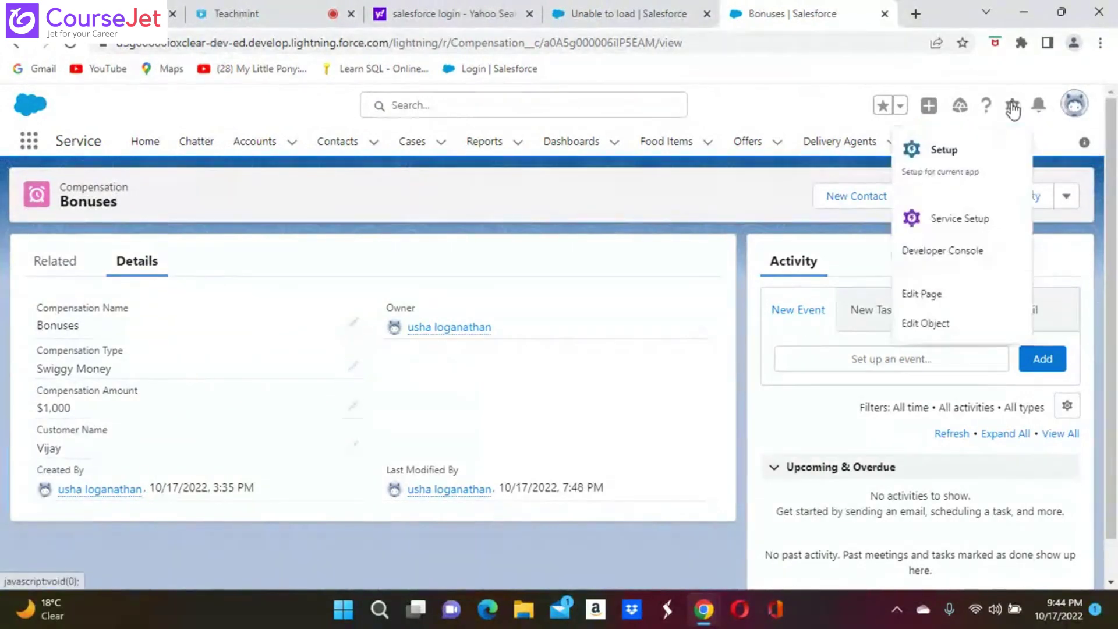
click(934, 169)
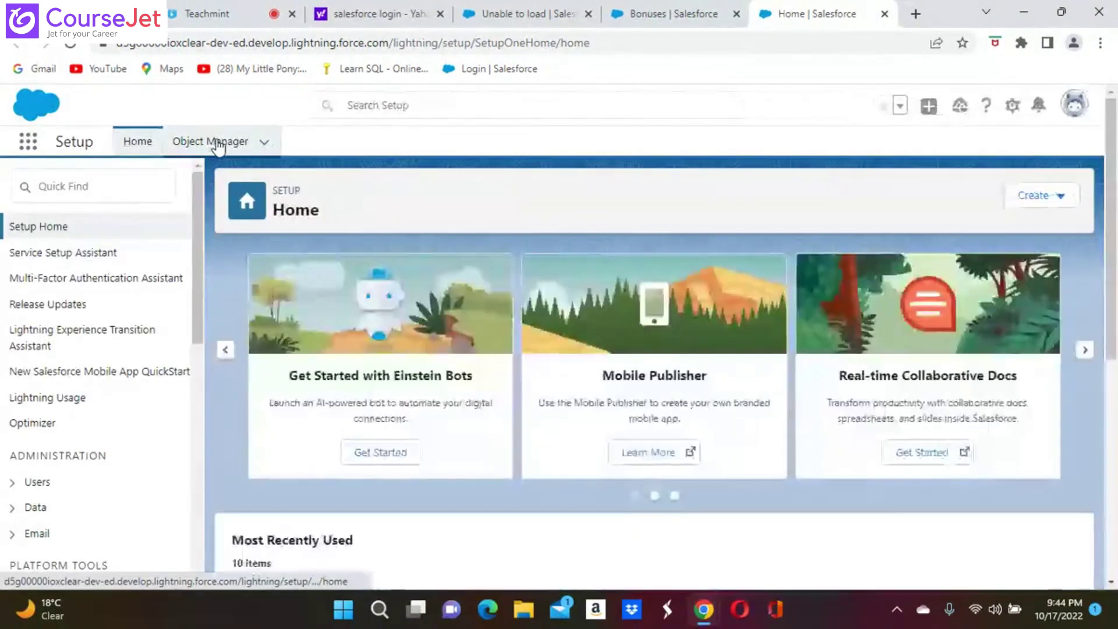
click(217, 144)
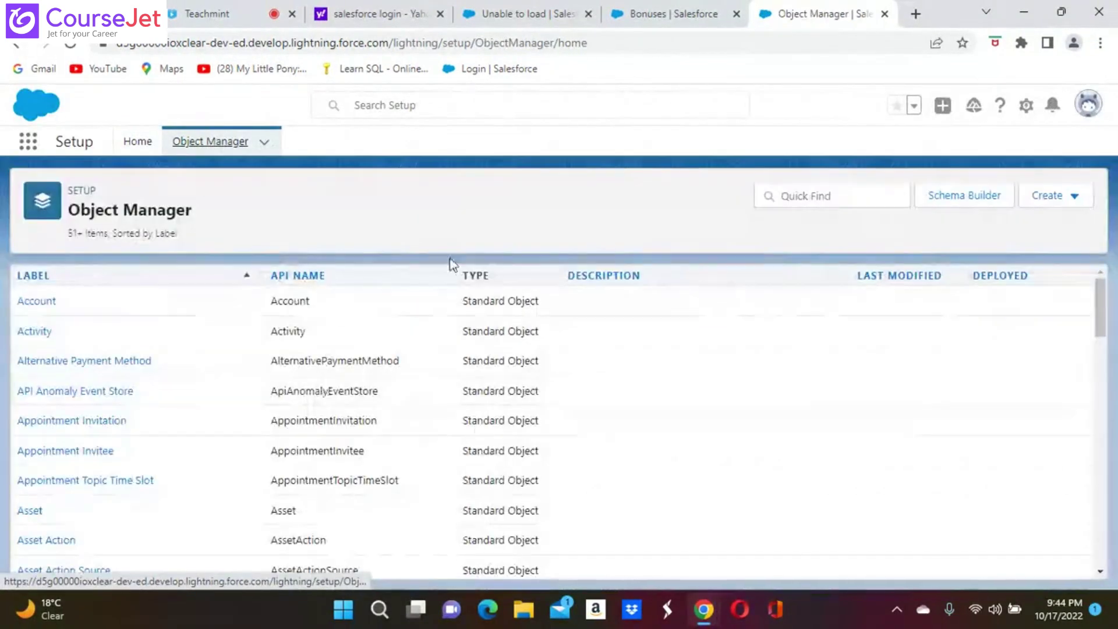
click(796, 197)
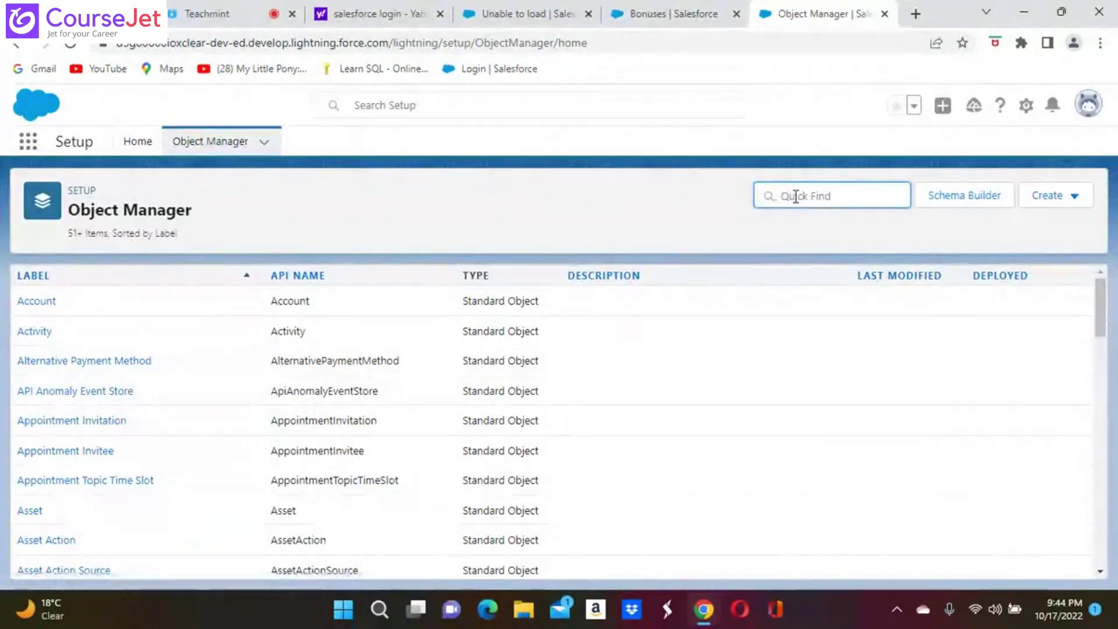
text(com)
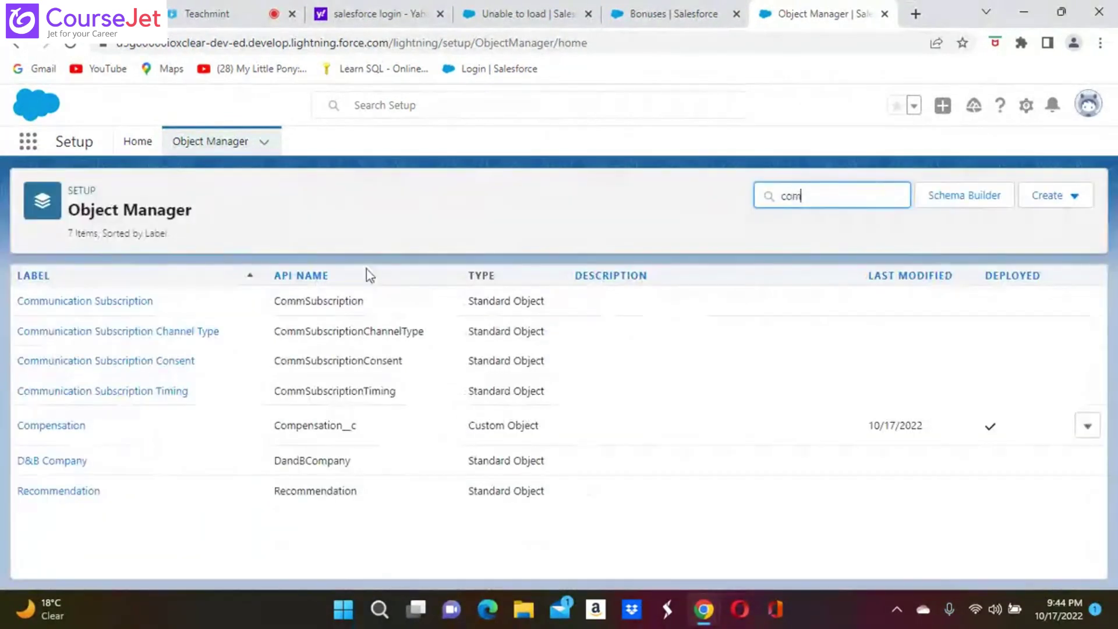
click(67, 427)
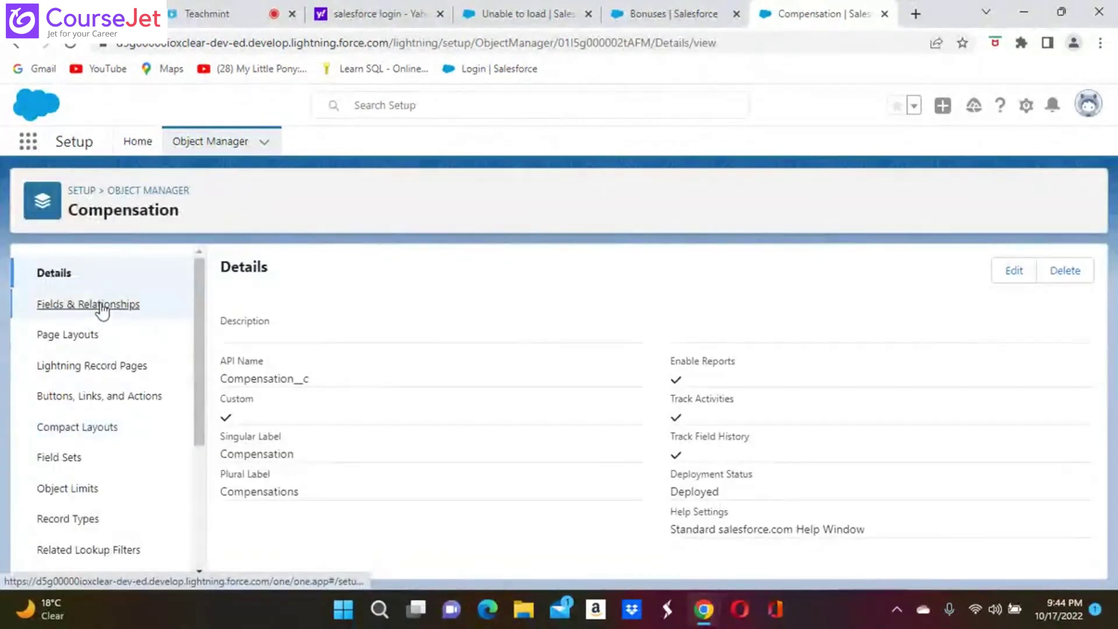
click(100, 309)
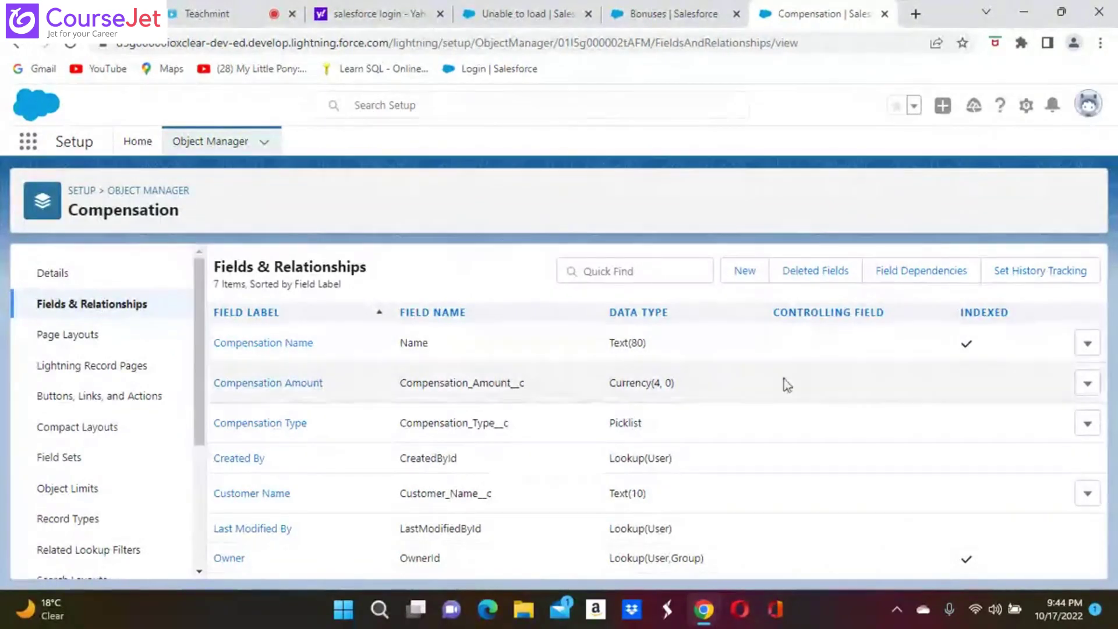
- Open the Compensation Amount field definition for editing, check its Length under Currency Options, and save the field
click(1087, 384)
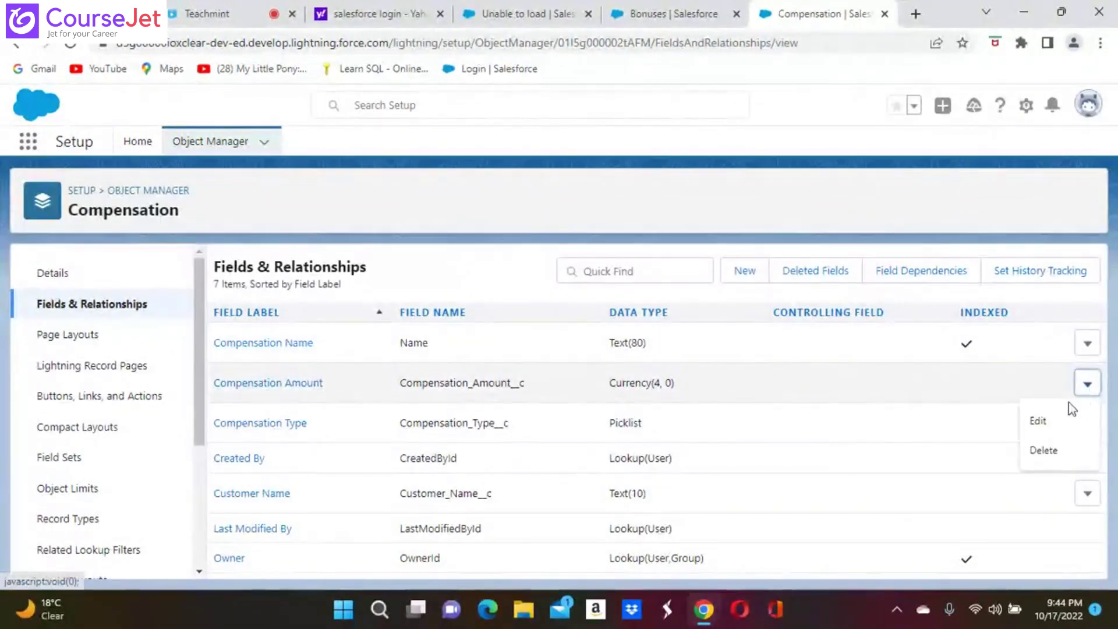
click(1034, 426)
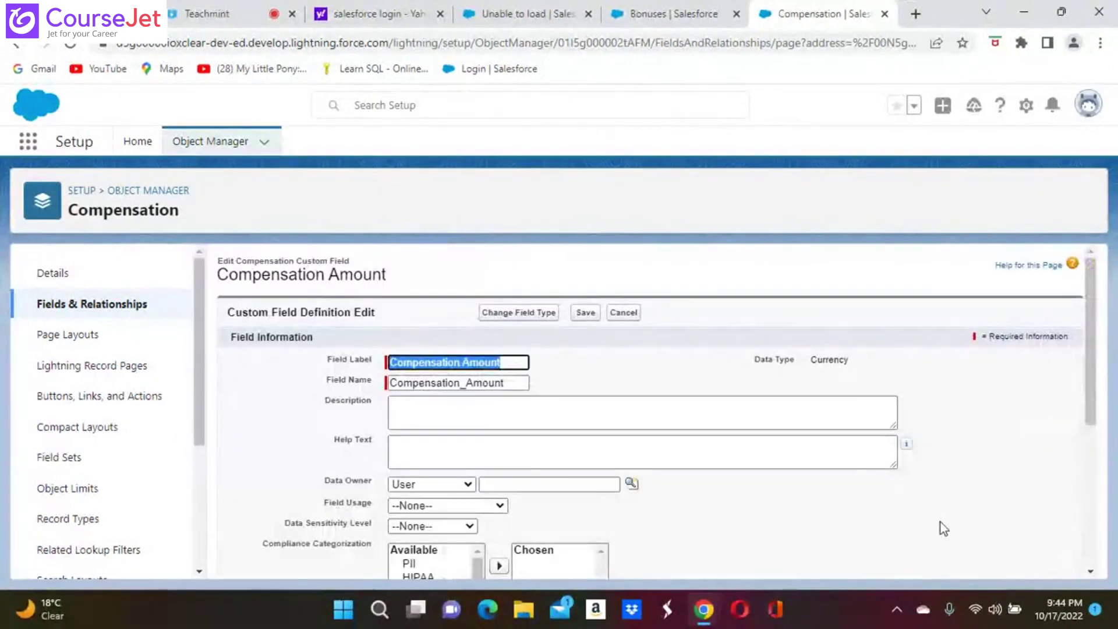
scroll(939, 523, down, 5)
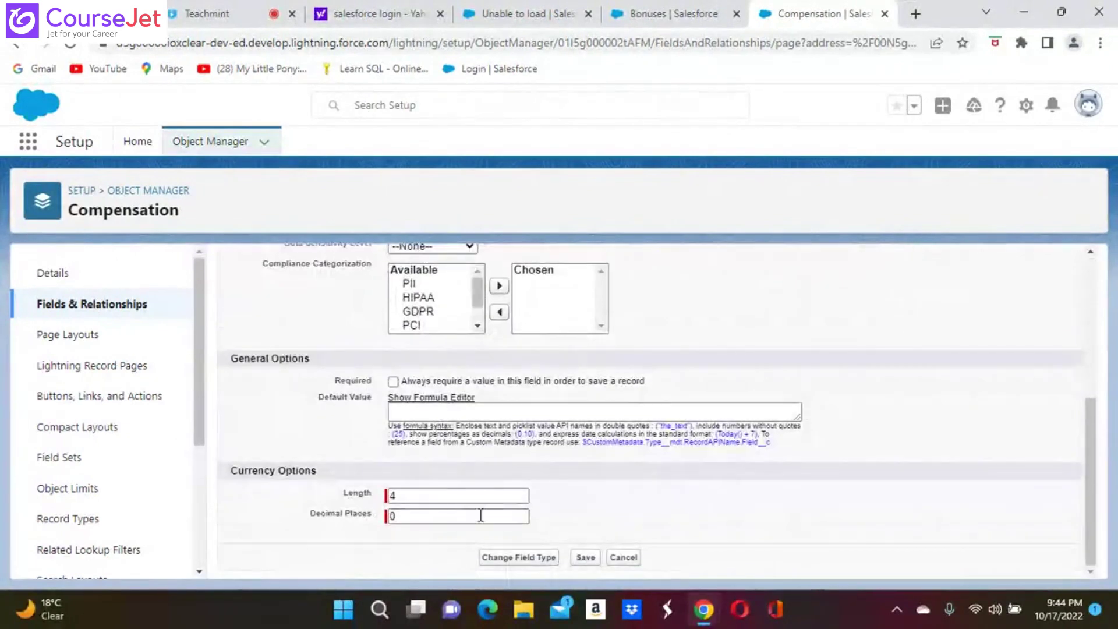
double_click(412, 496)
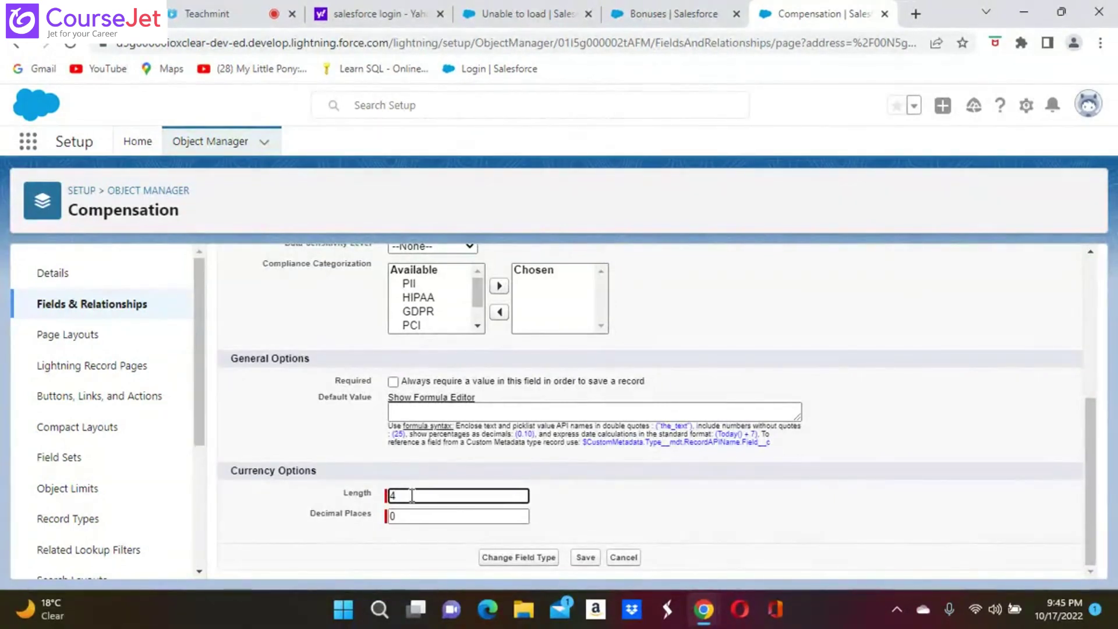
double_click(412, 495)
click(586, 559)
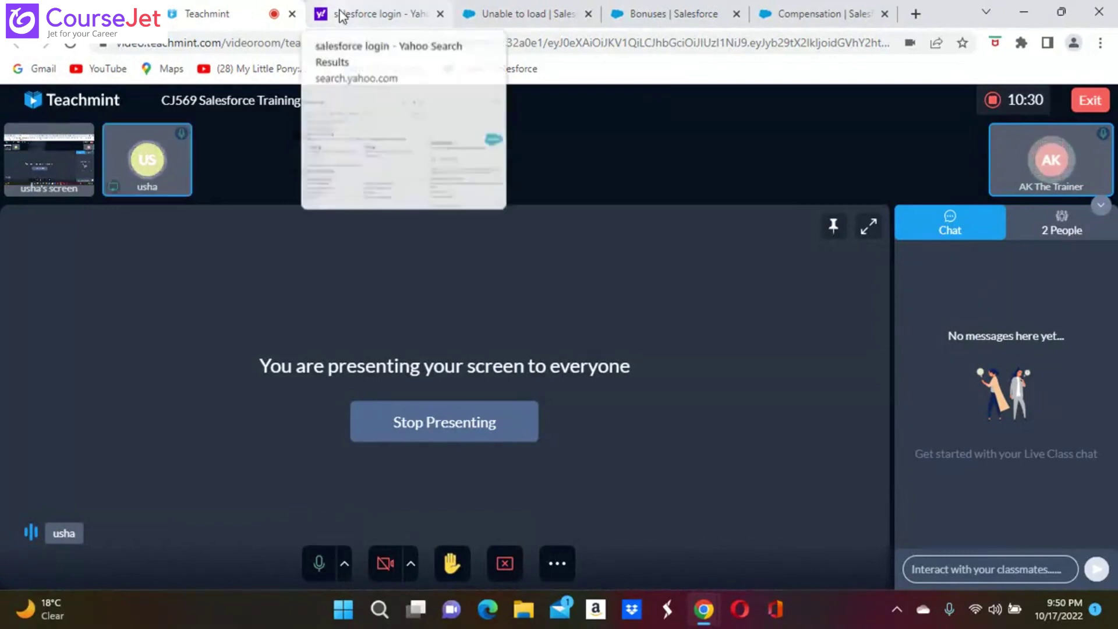
- Return to the Bonuses record and open the logged-in user's profile page to examine its details
click(669, 17)
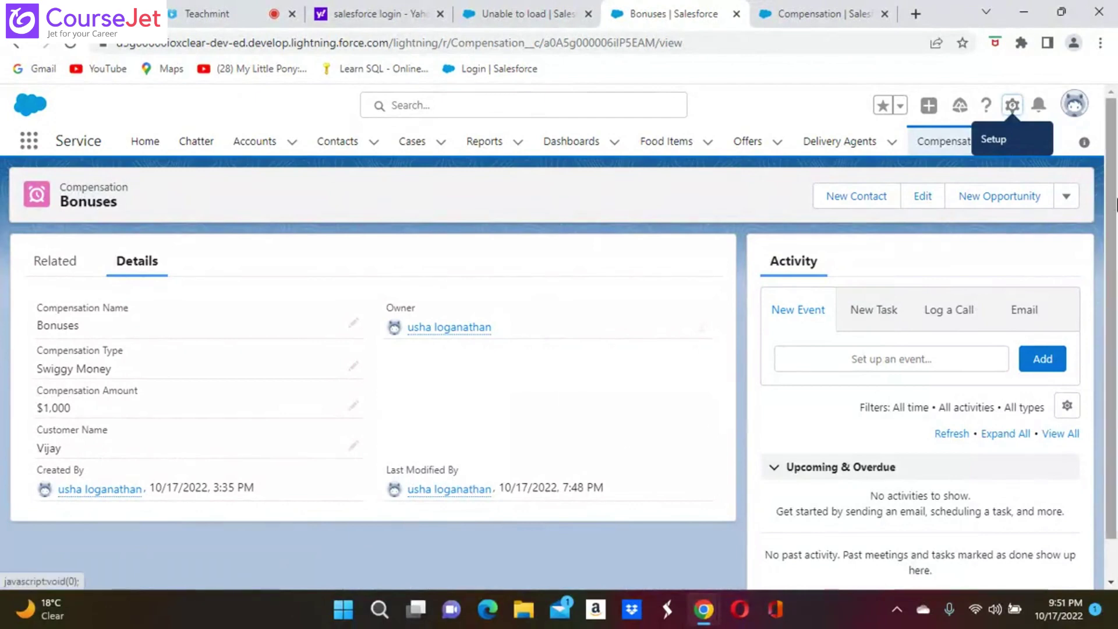
click(1074, 108)
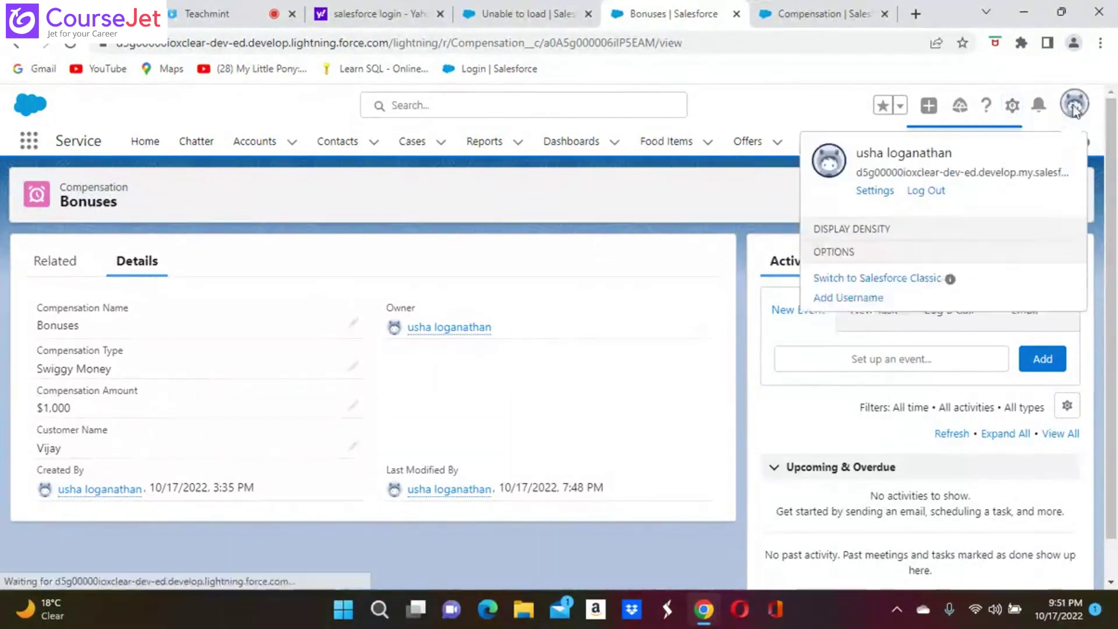
click(924, 153)
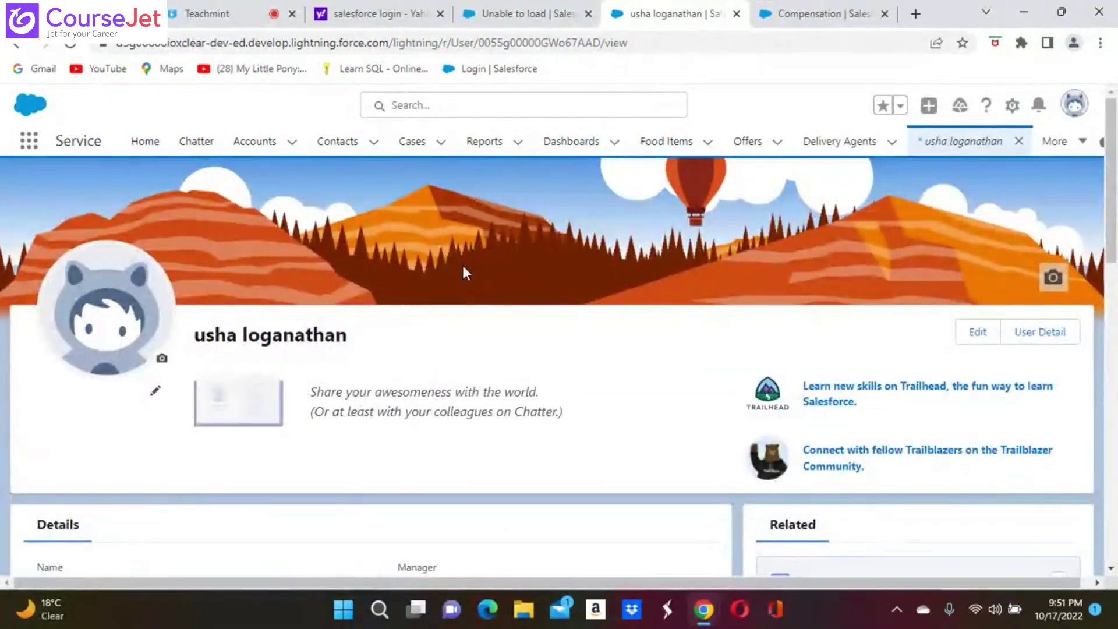
scroll(462, 273, down, 3)
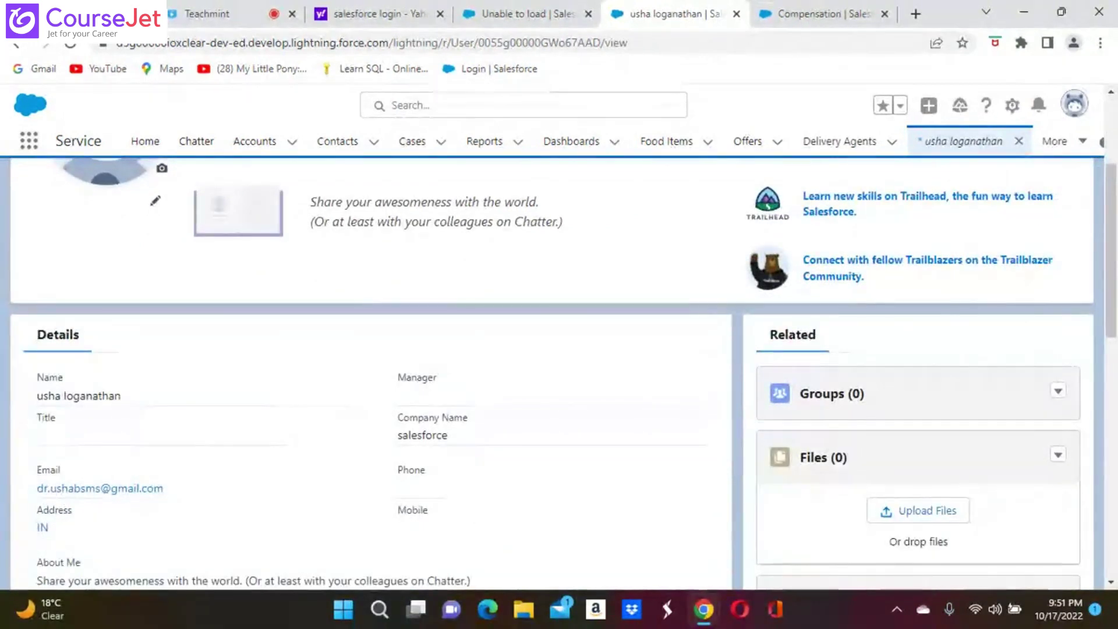
scroll(559, 373, down, 8)
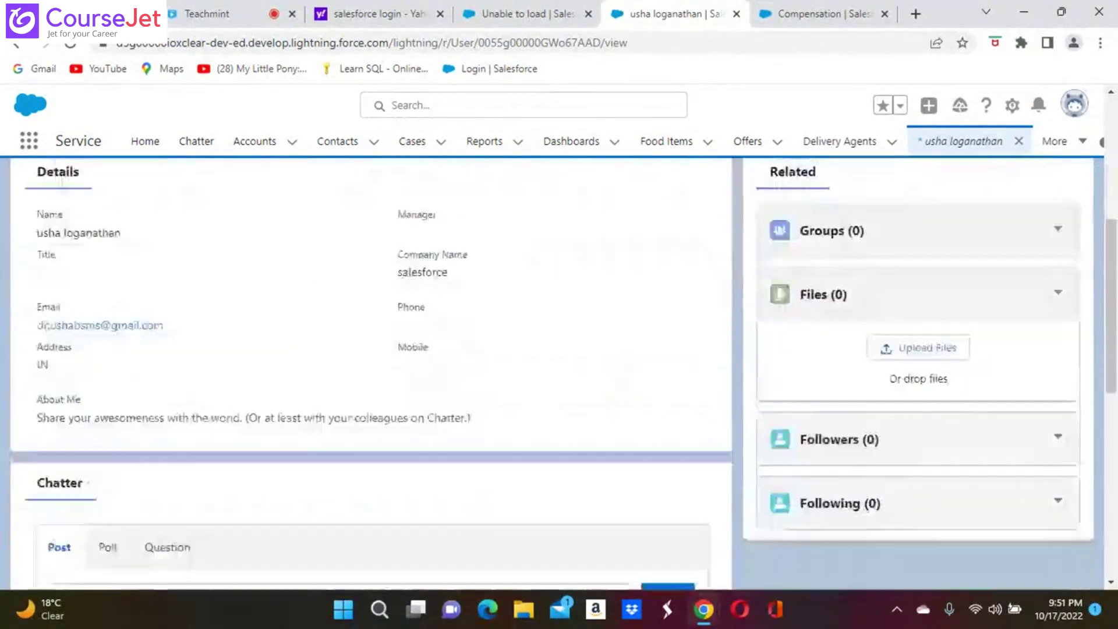
- Examine the user profile page from the header through the Details, Related and Chatter sections
scroll(559, 373, down, 3)
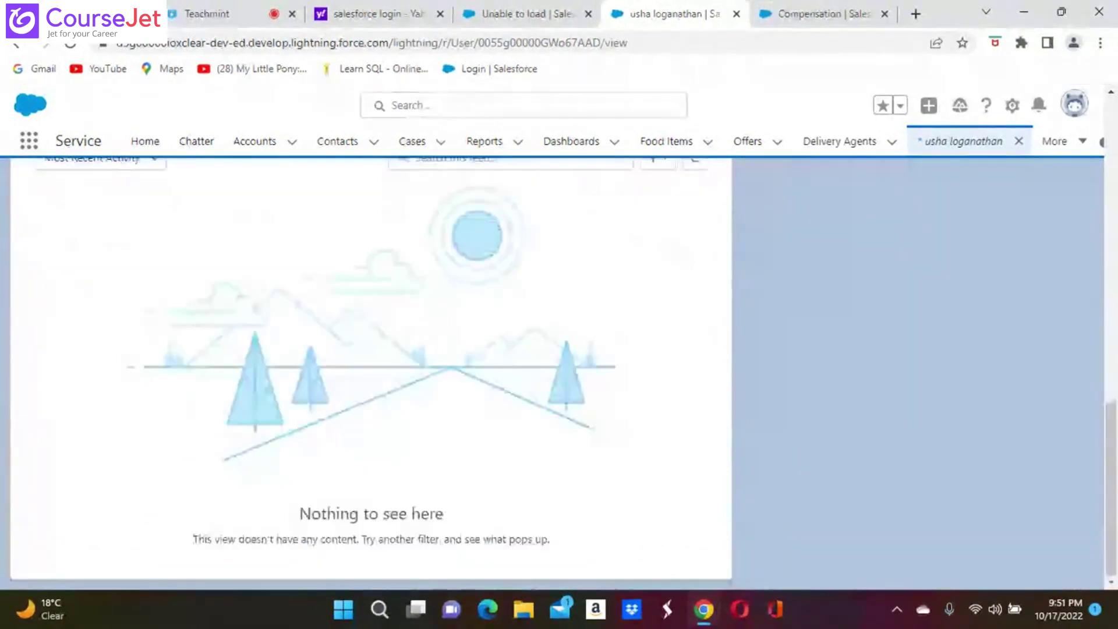
scroll(559, 373, up, 12)
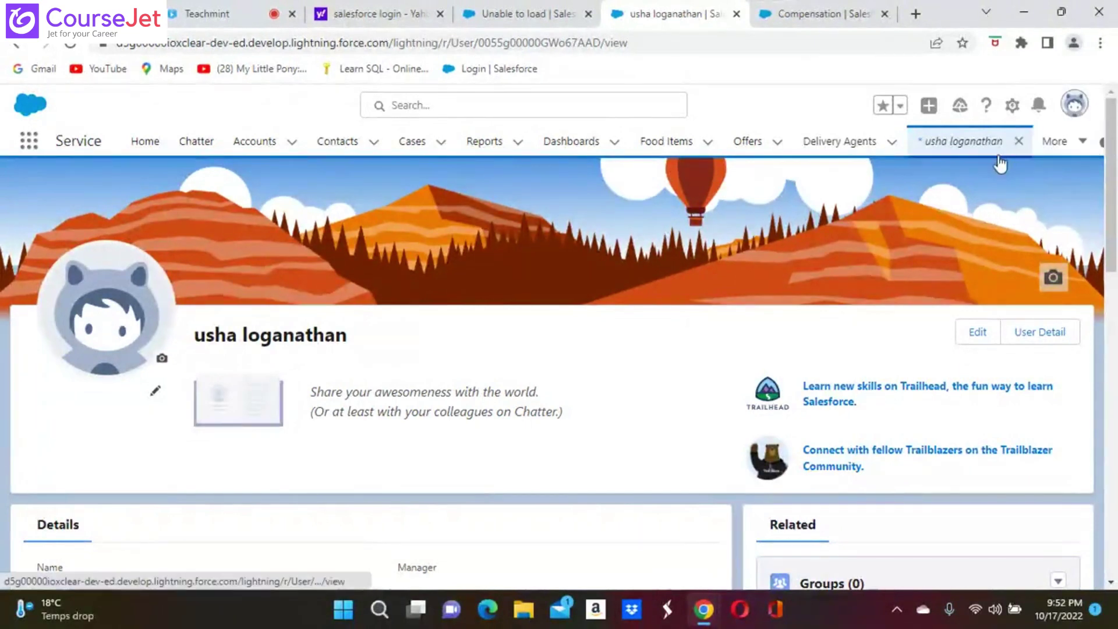
scroll(775, 305, down, 3)
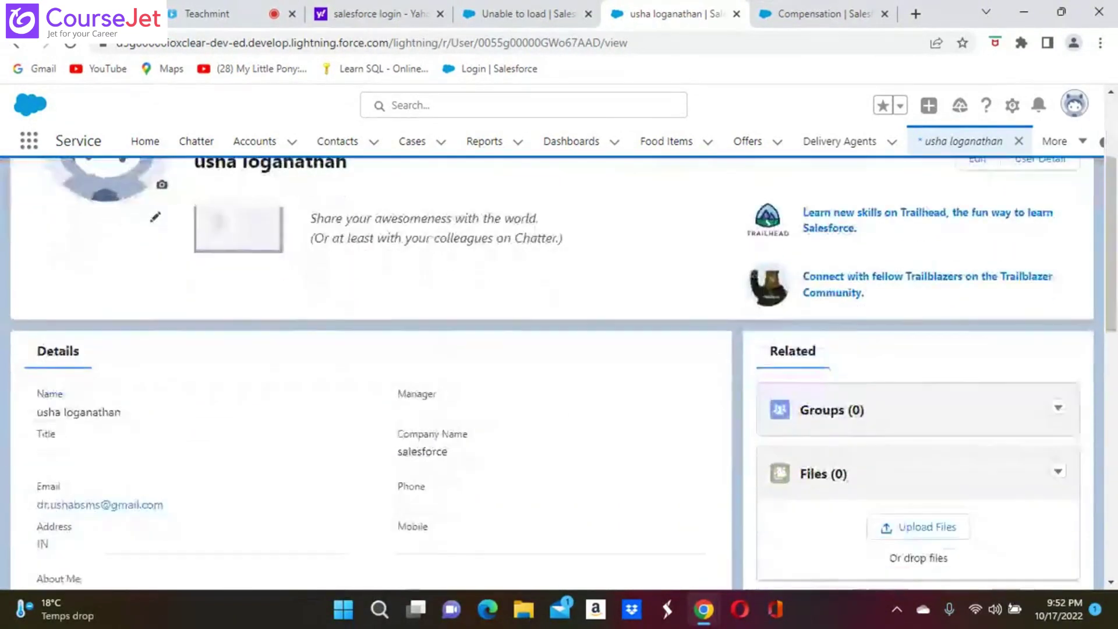
scroll(775, 306, down, 2)
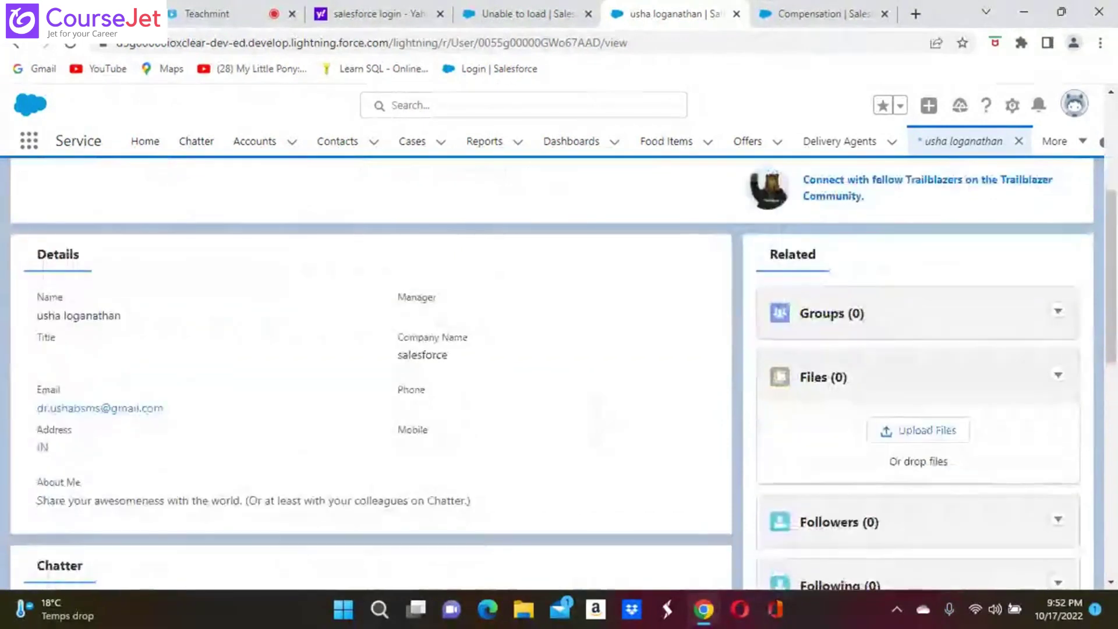
scroll(775, 306, down, 1)
scroll(559, 372, down, 2)
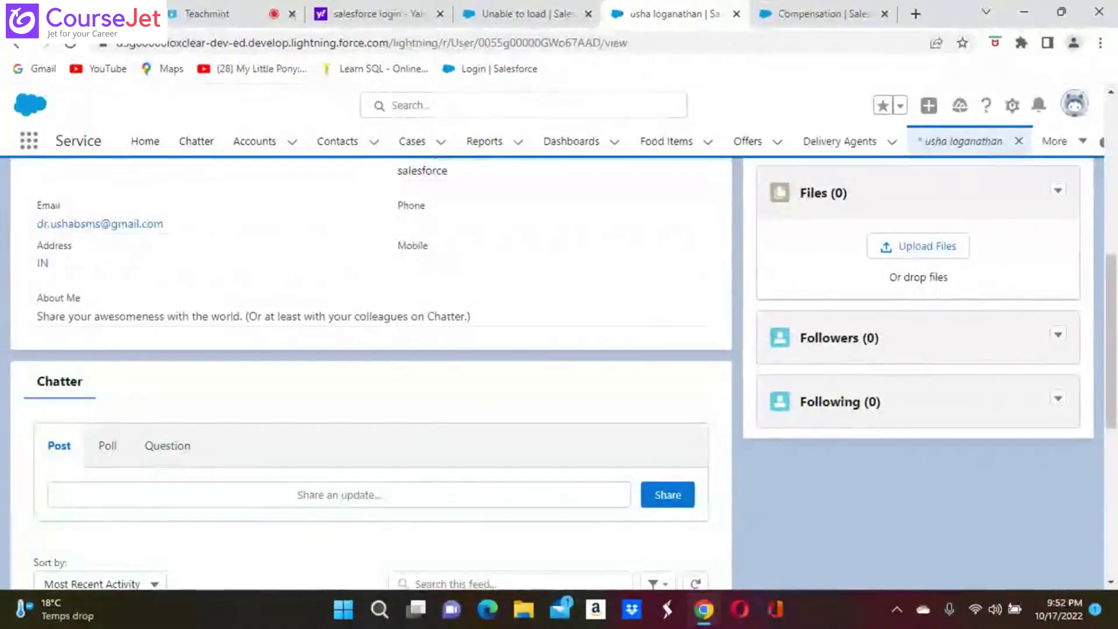
scroll(373, 373, down, 5)
scroll(373, 373, down, 3)
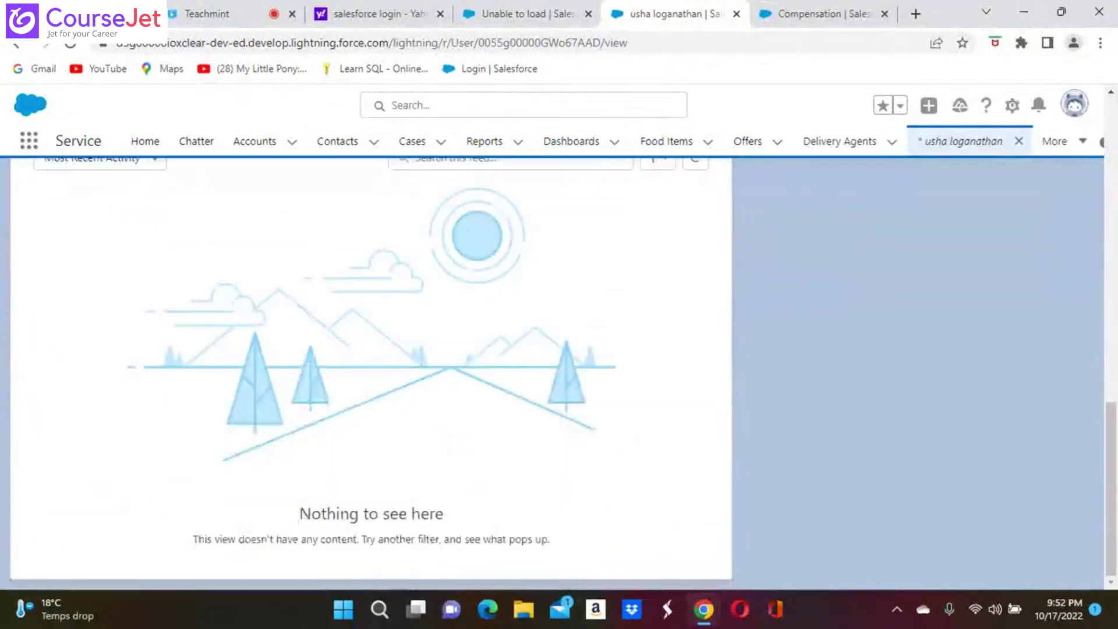
scroll(373, 373, up, 10)
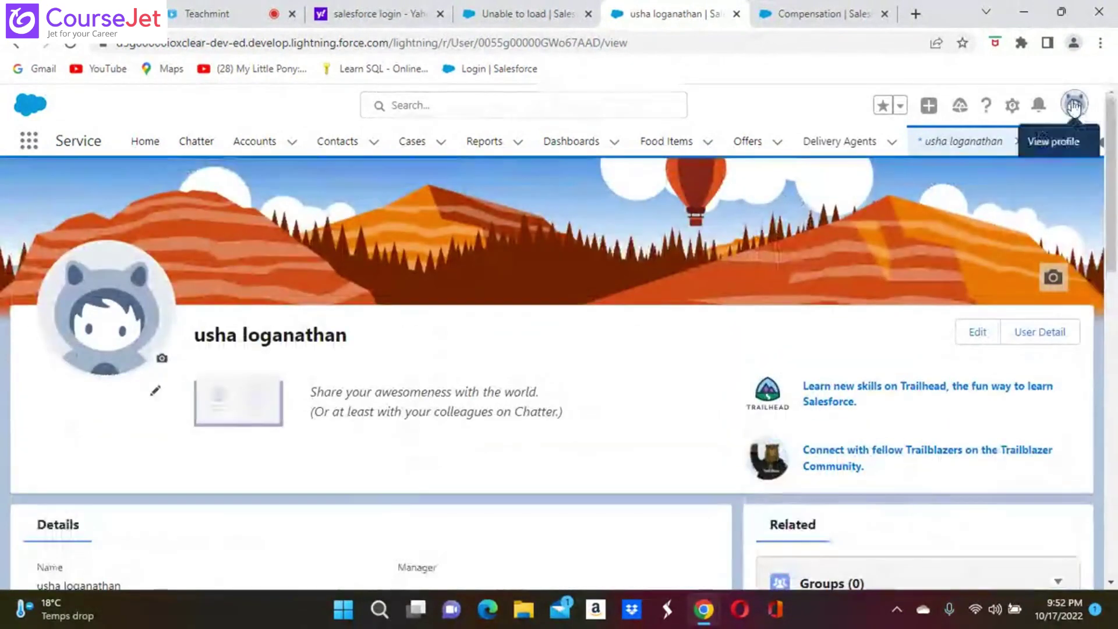
- Switch to Salesforce Classic and back to Lightning Experience, dismissing the MFA notice
click(1074, 105)
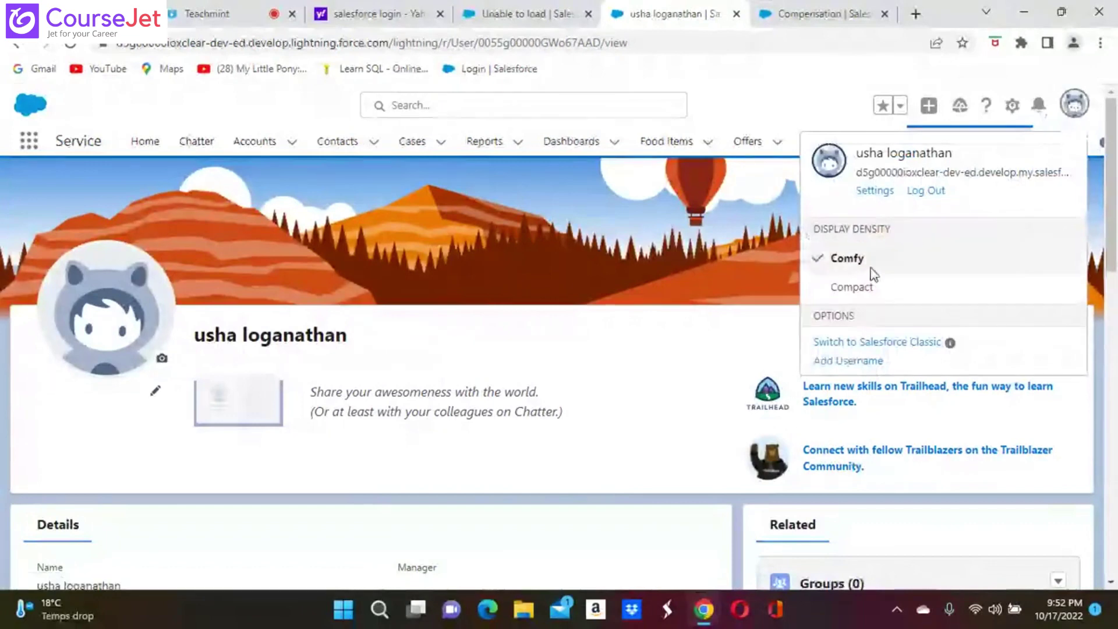
click(893, 344)
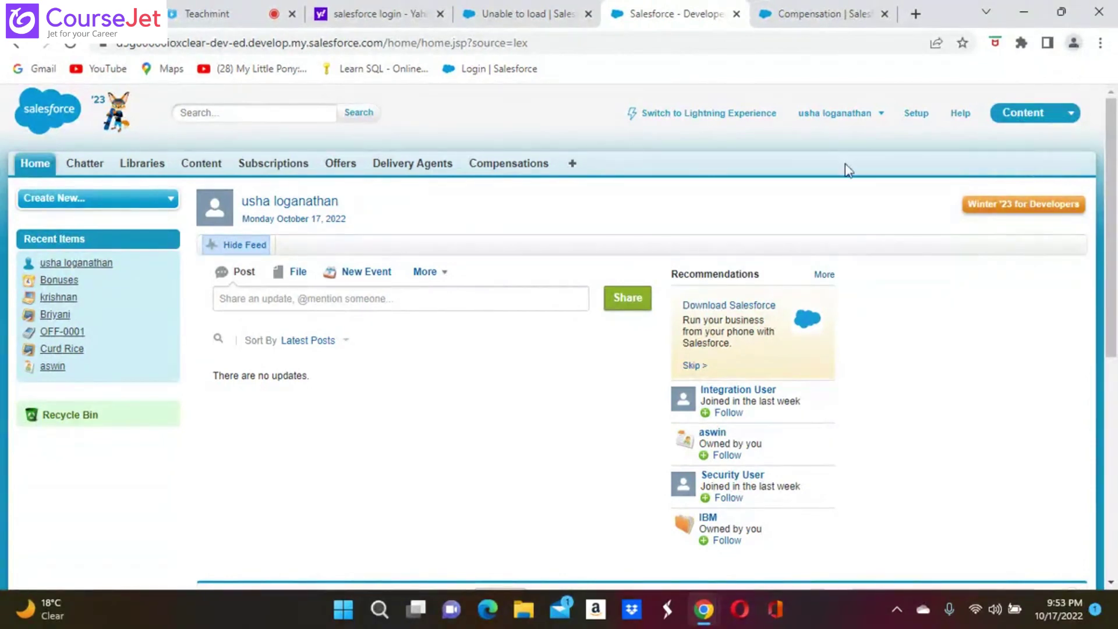
click(718, 111)
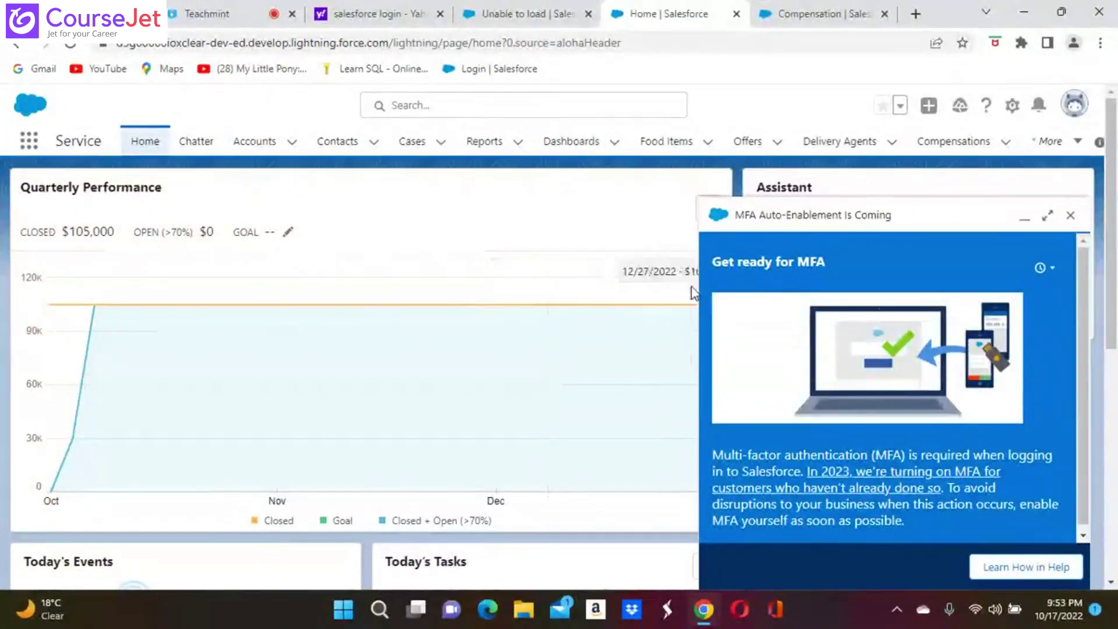
click(1072, 216)
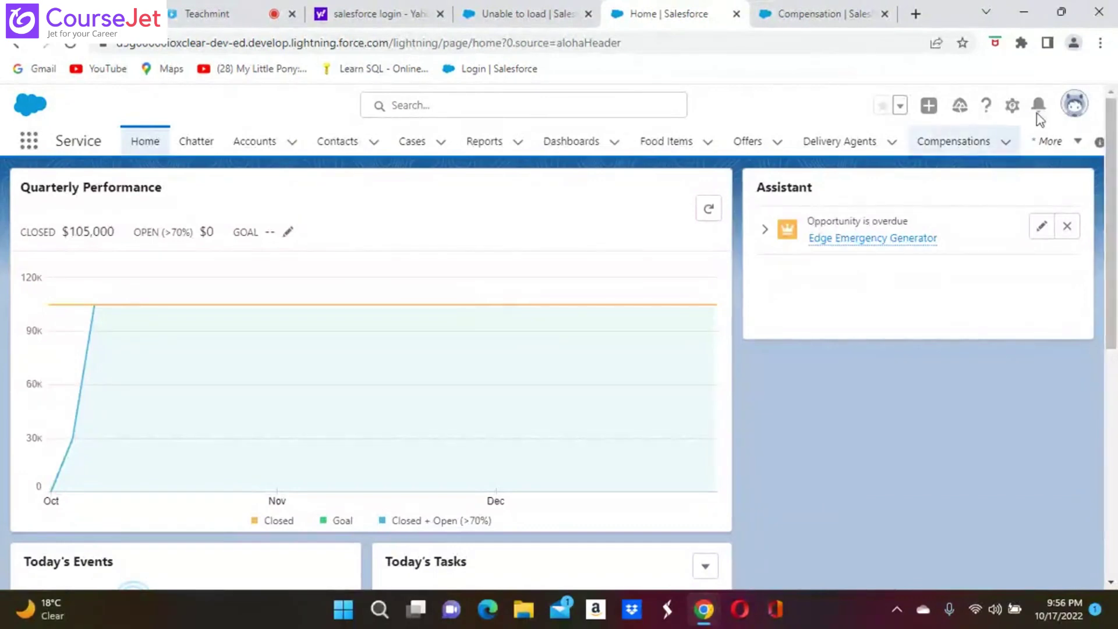
- Open Setup for the current app and close the "Unable to load" browser tab
click(1013, 106)
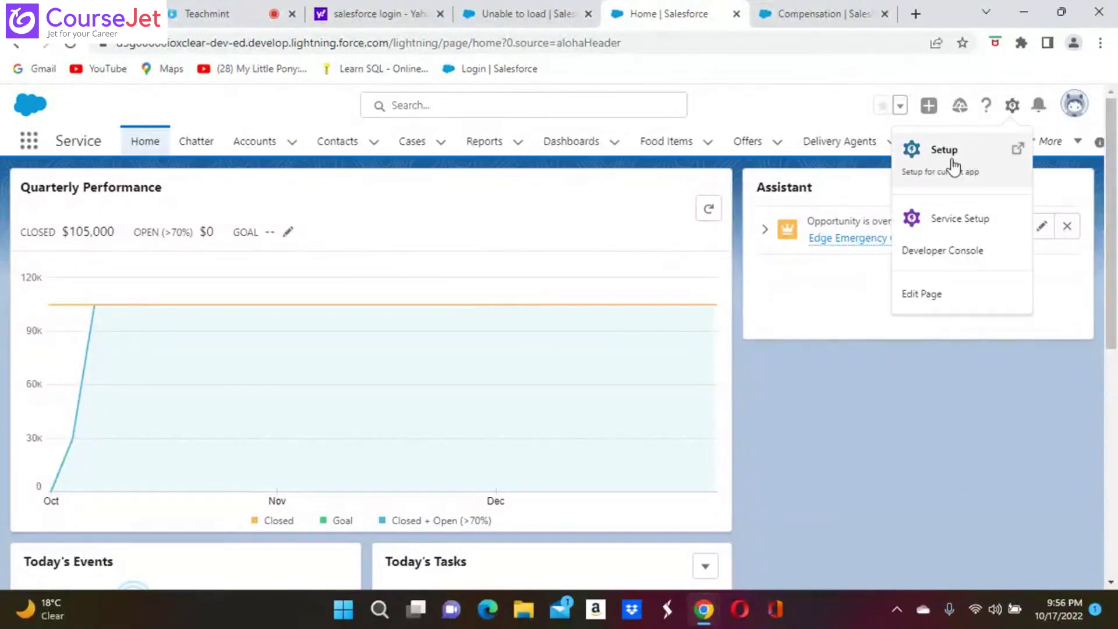
click(950, 163)
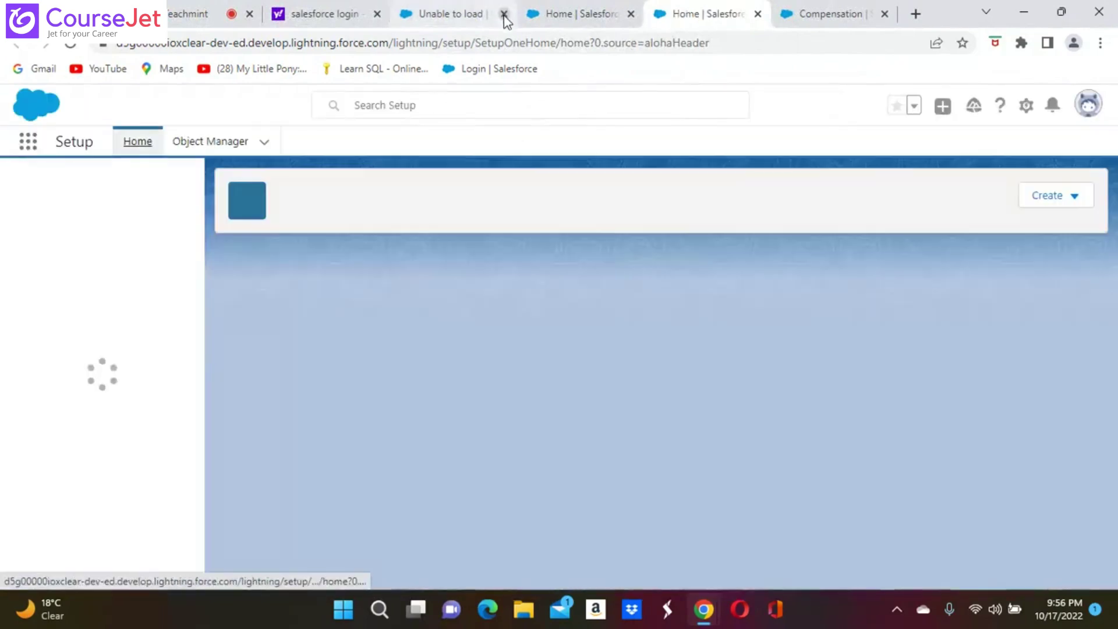
click(505, 14)
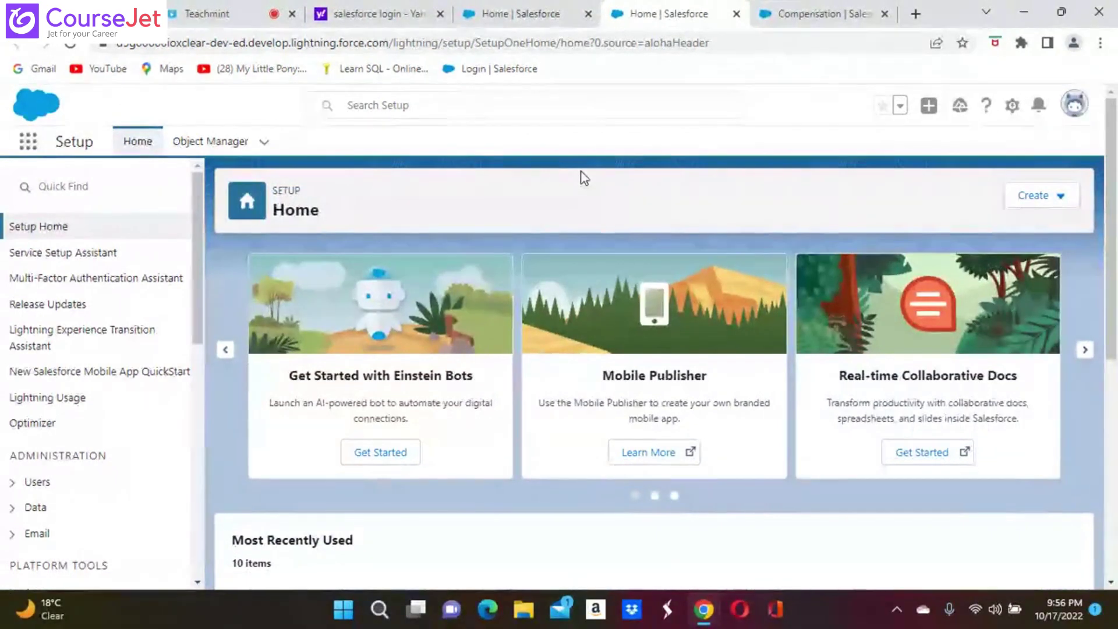
- Search Setup's Quick Find for "app manager" and open App Manager
click(101, 187)
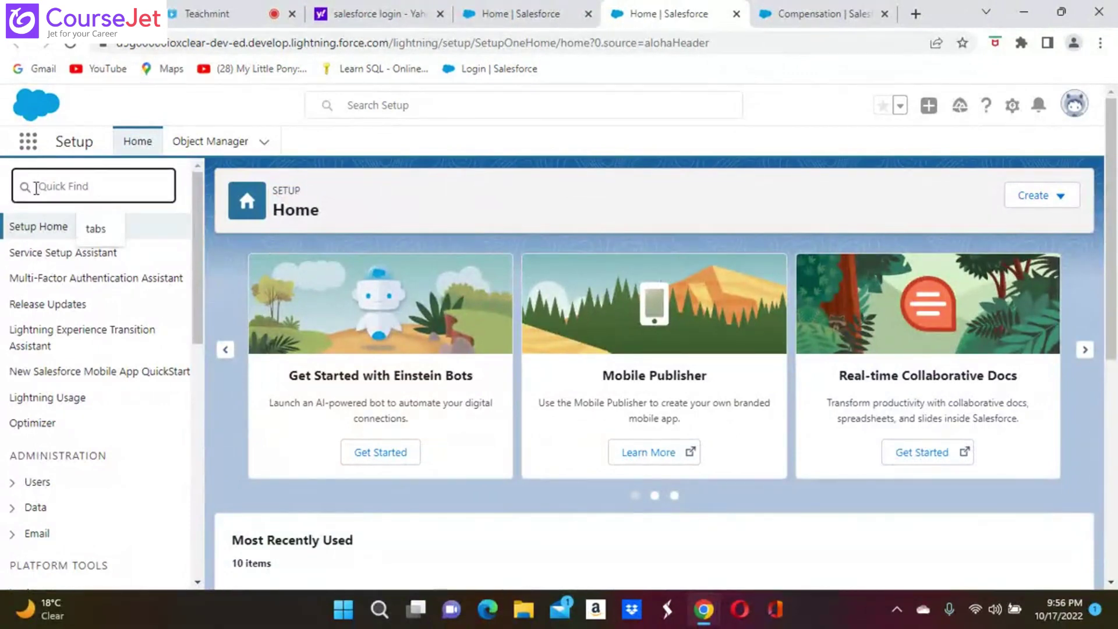
text(Ta)
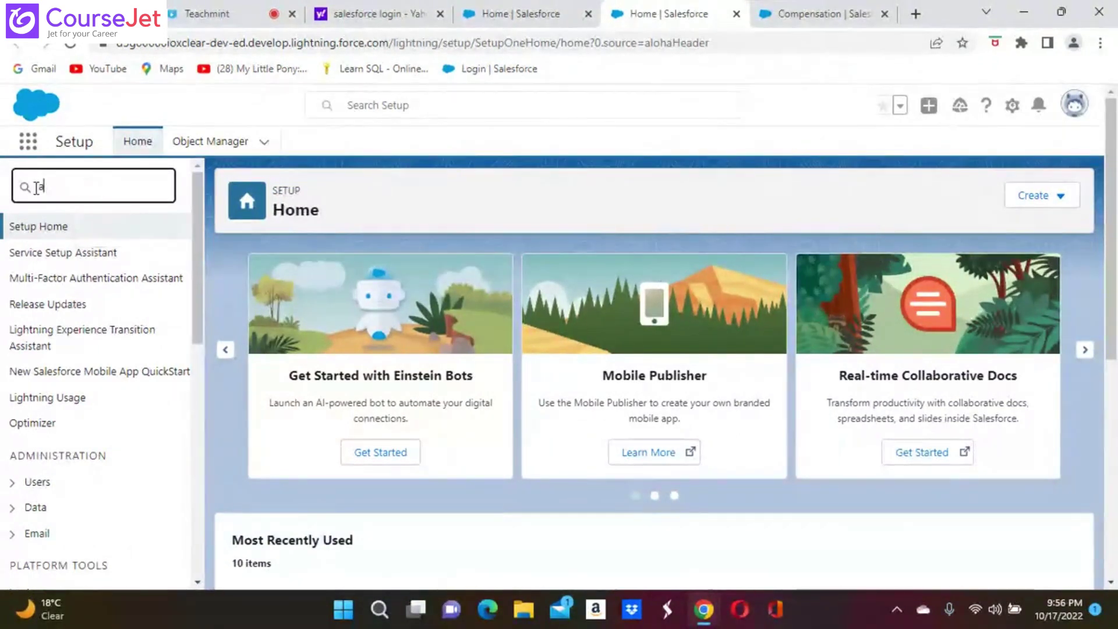
text(pp manA)
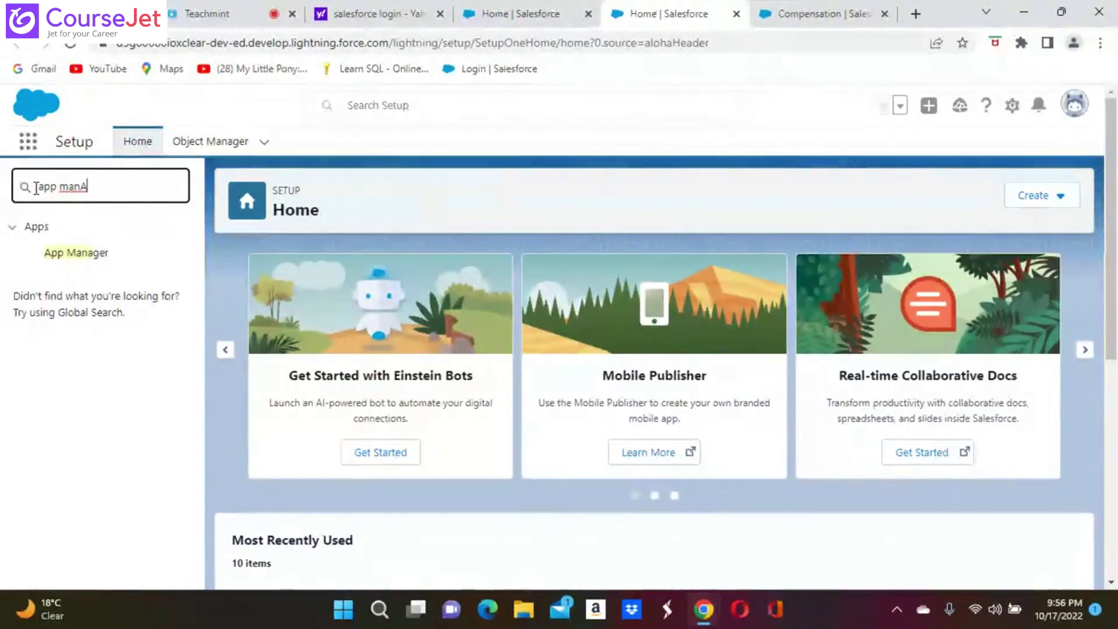
key(BackSpace)
text(age)
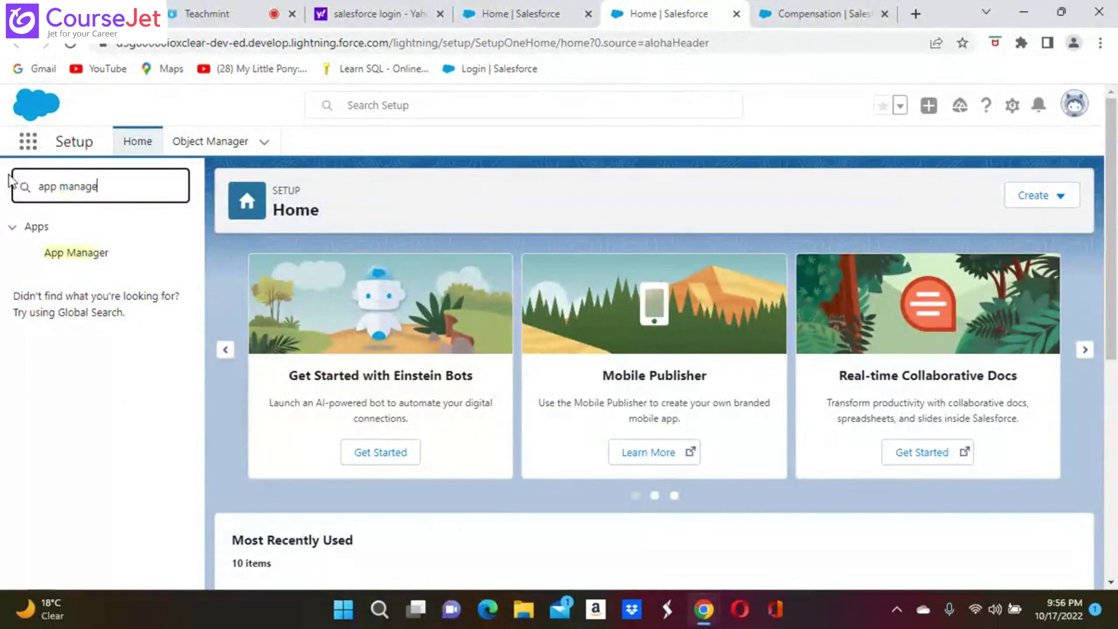
text(r)
click(82, 258)
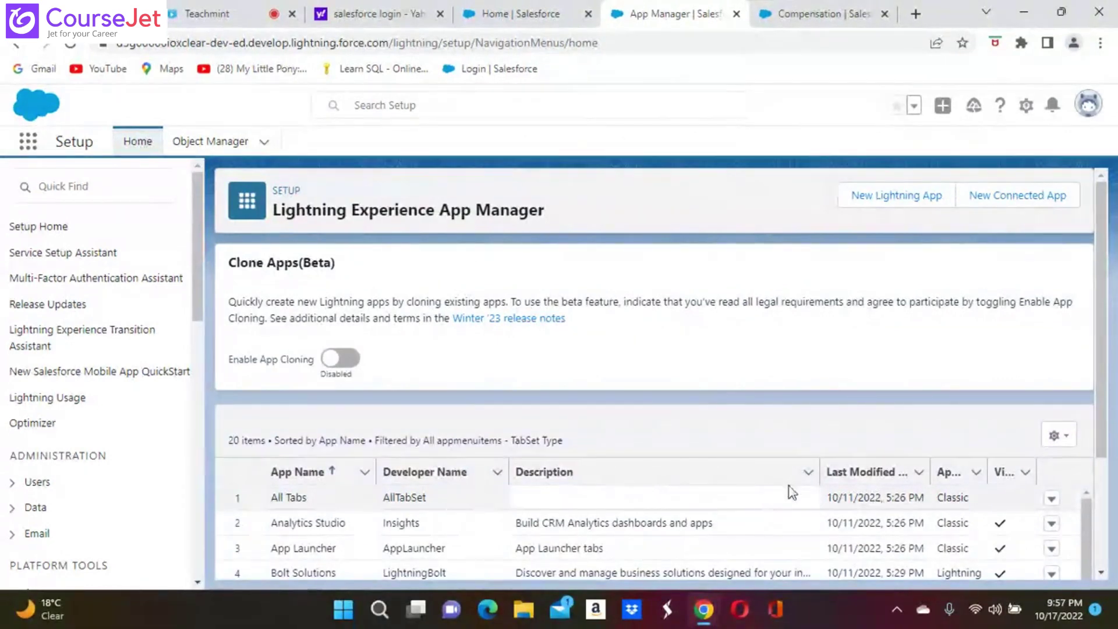
- Start a new Lightning app with the App Name "Swiggy App" and the Developer Name "Swiggy_App"
click(907, 201)
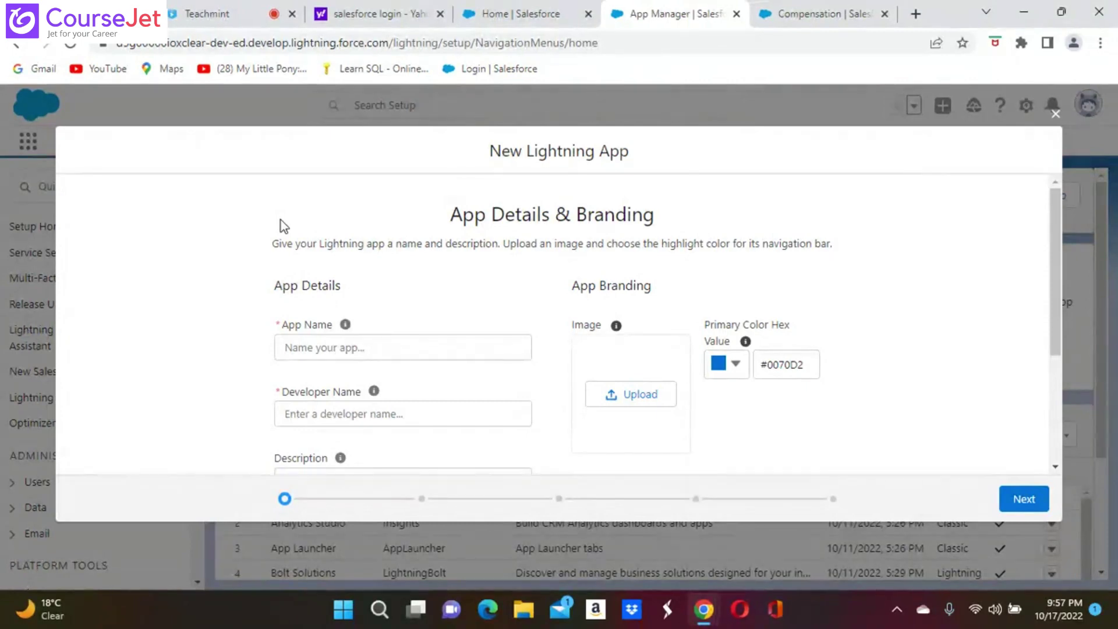
click(307, 355)
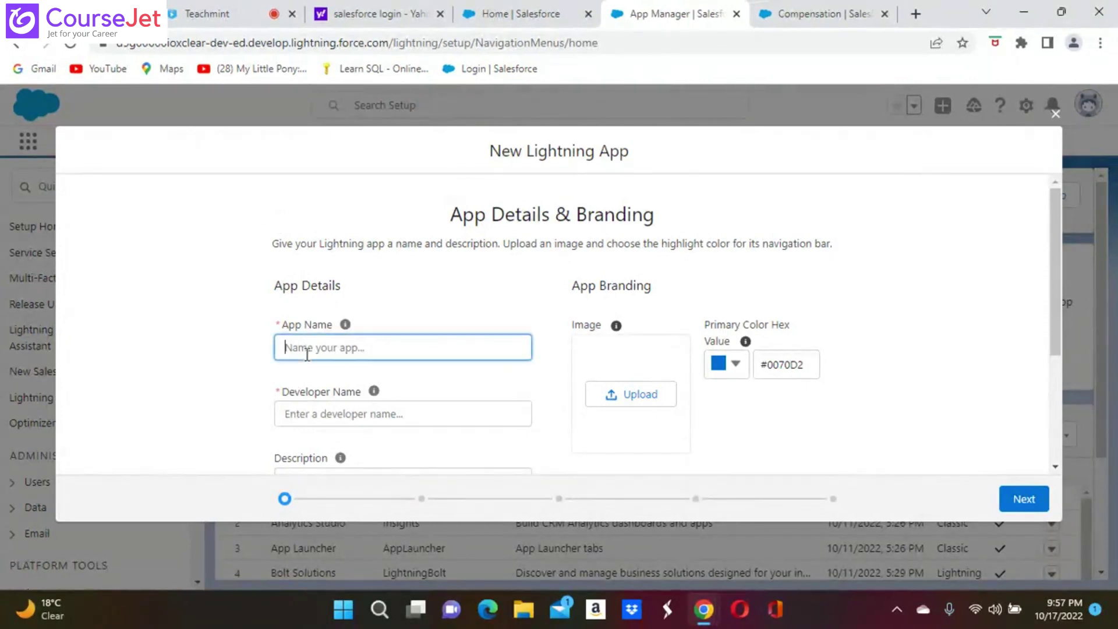
text(Swi)
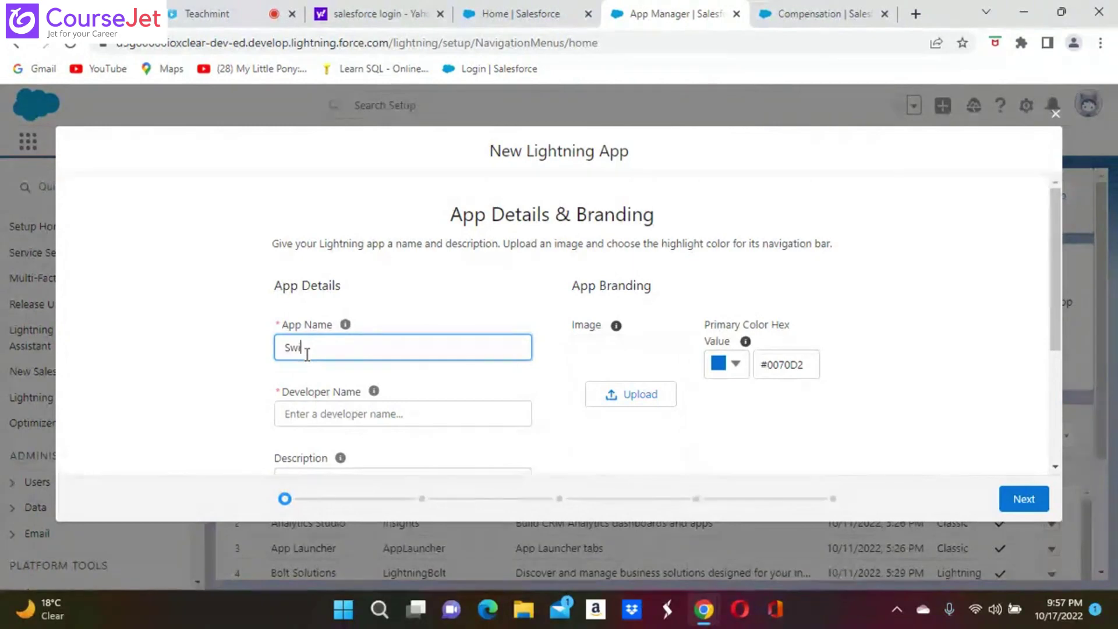
text(ggy Ad)
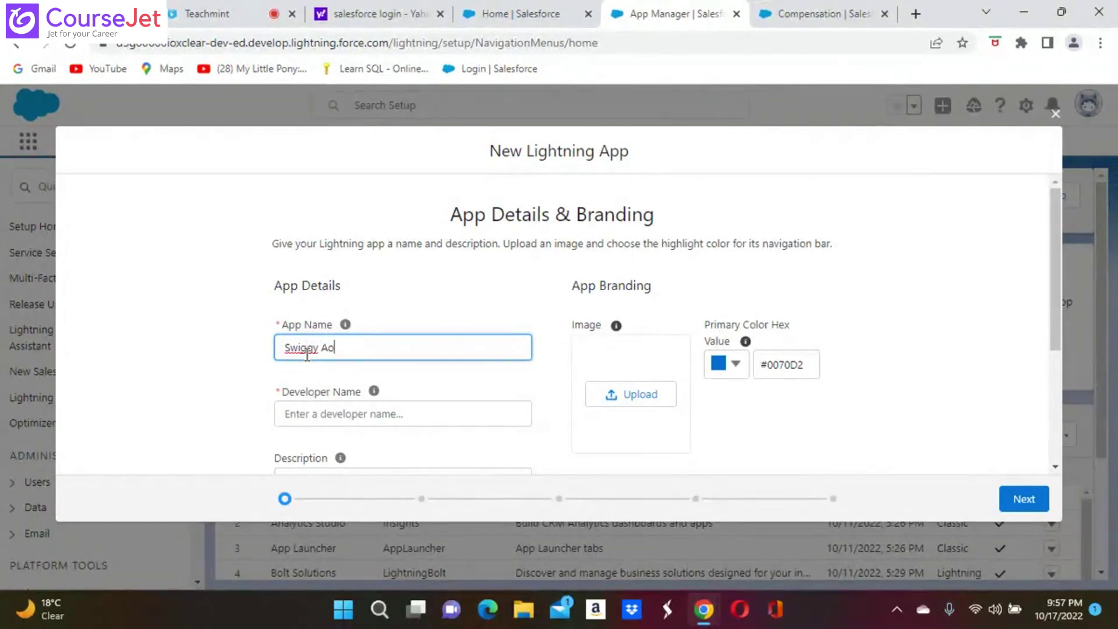
key(BackSpace)
text(pp)
click(359, 415)
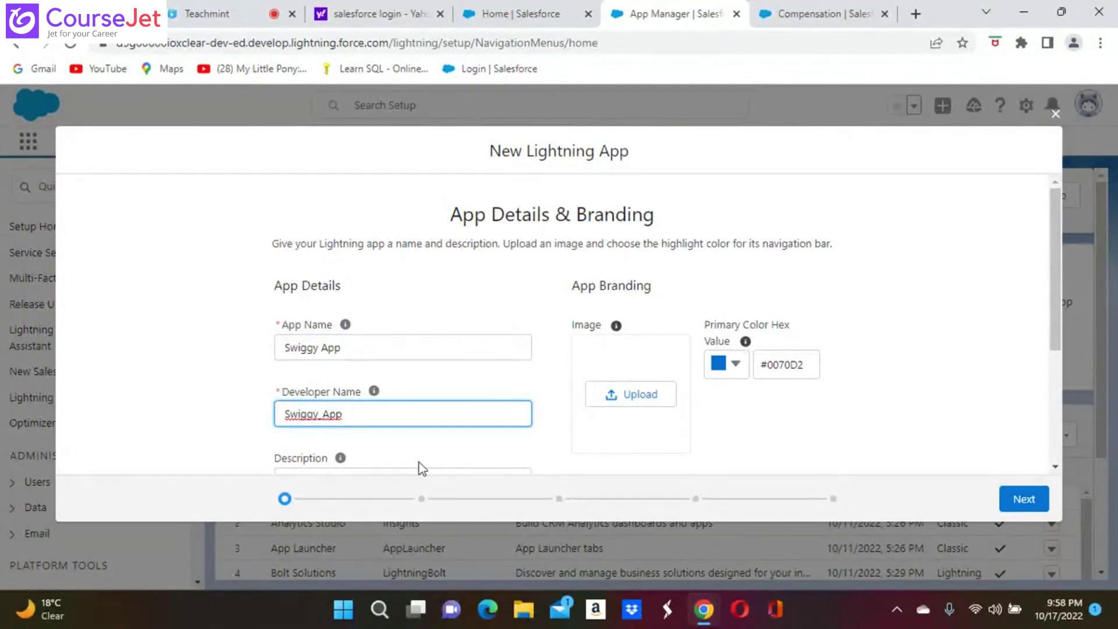
- Review the app's description, branding and App Launcher preview, then continue to the navigation and form factor options
scroll(418, 462, down, 1)
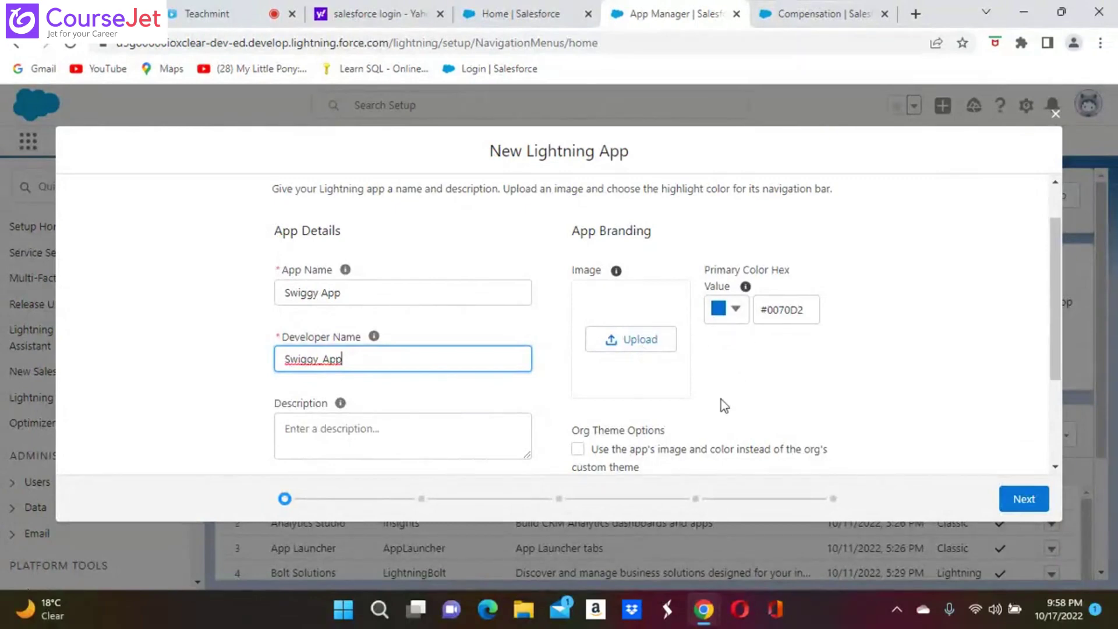
scroll(721, 400, down, 1)
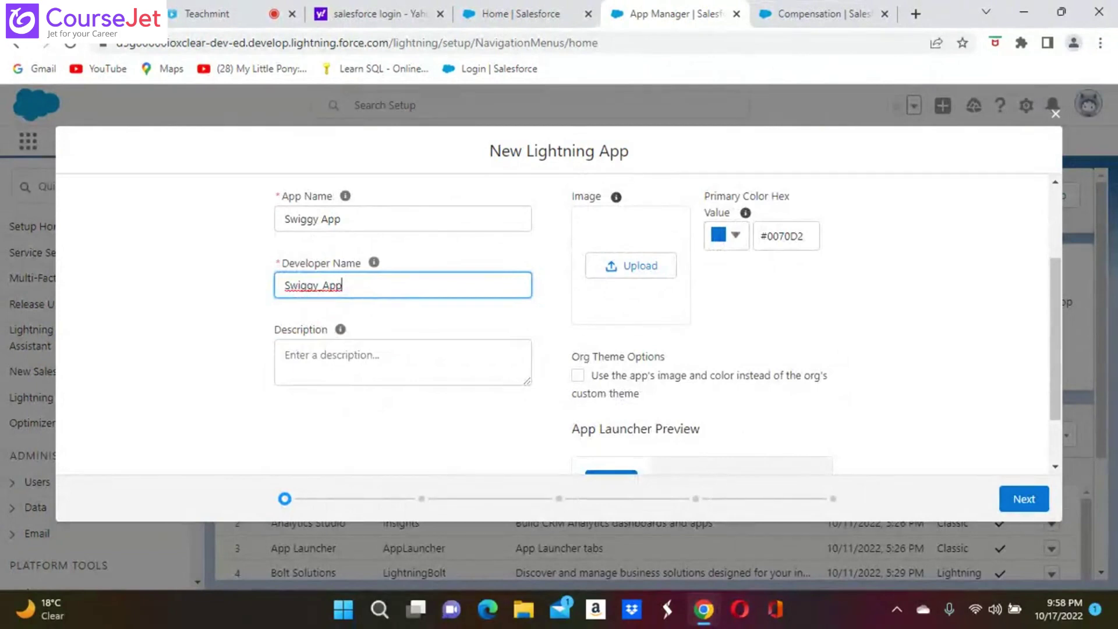
scroll(559, 323, down, 1)
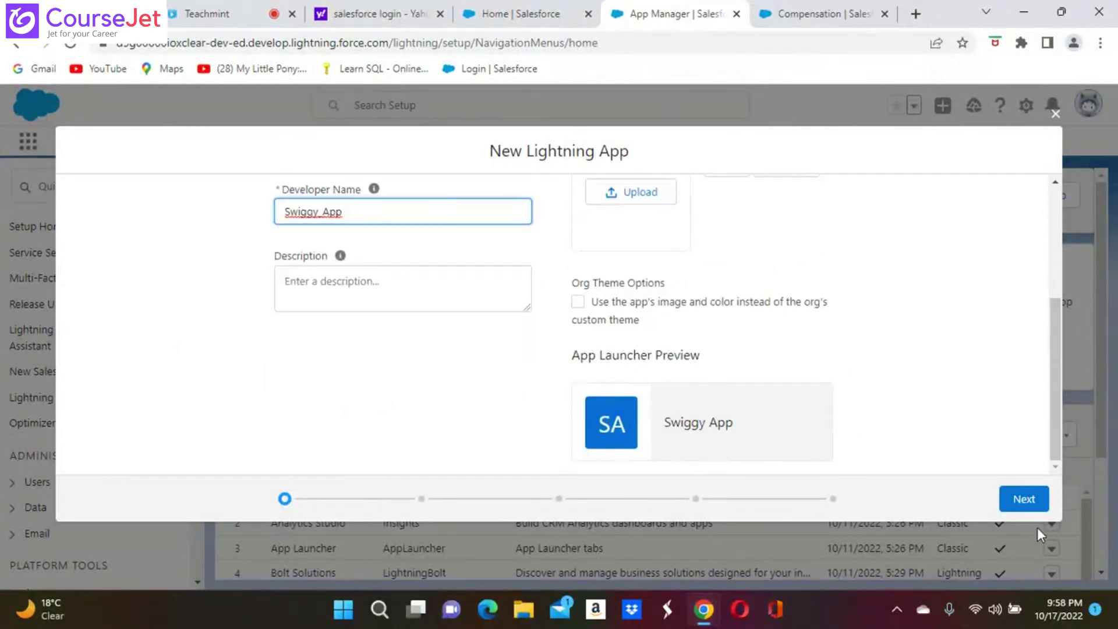
click(1025, 502)
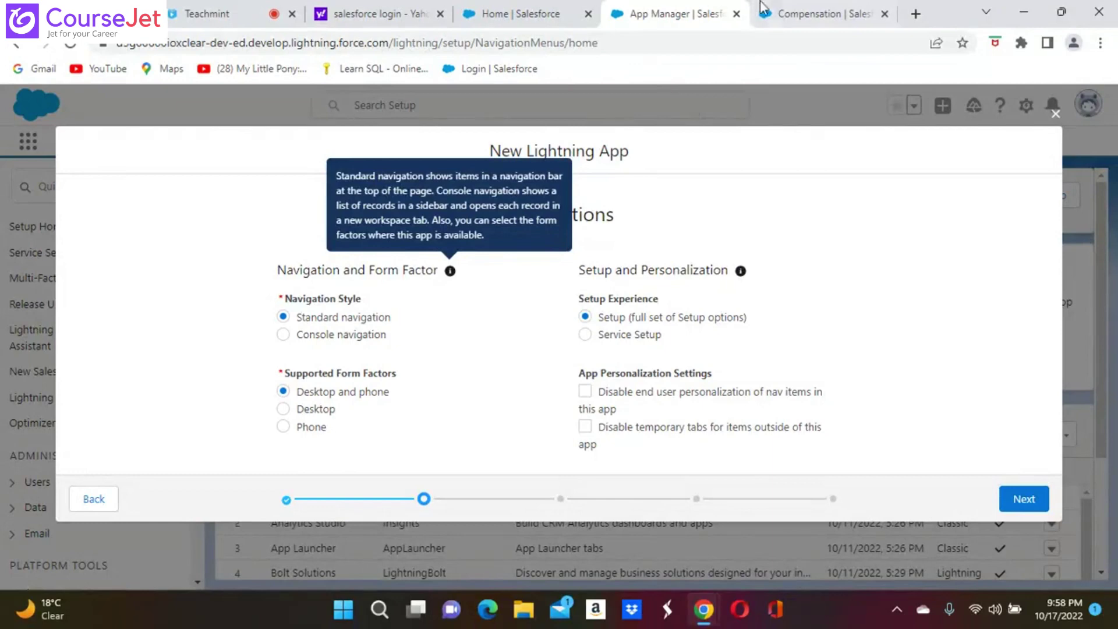
- Switch to the browser tab showing the Compensation object and open the Service app there
click(828, 15)
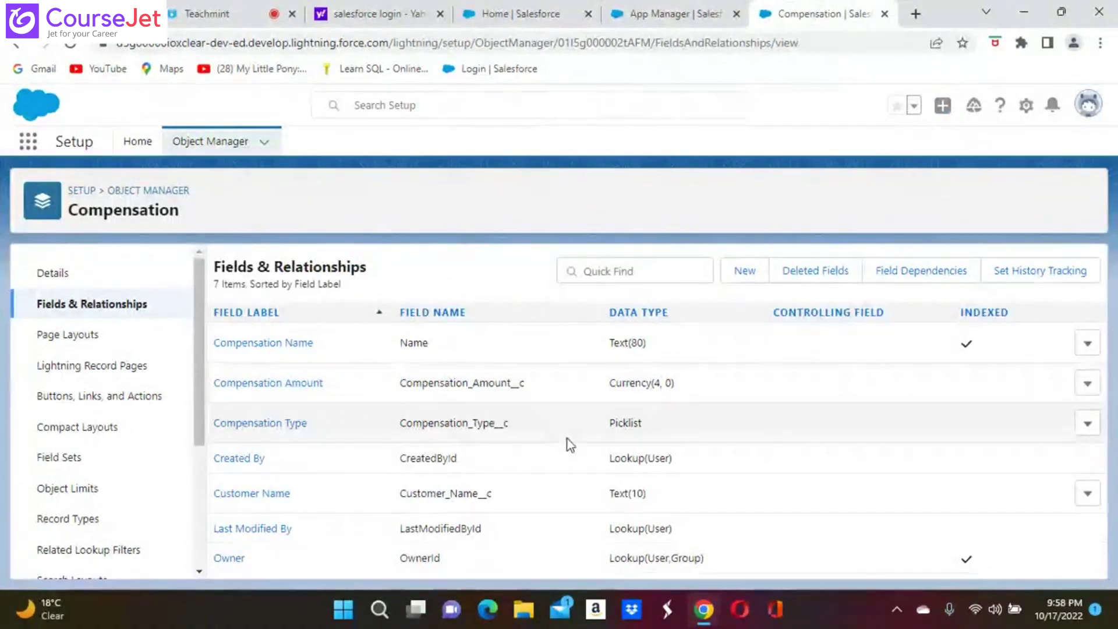
click(28, 142)
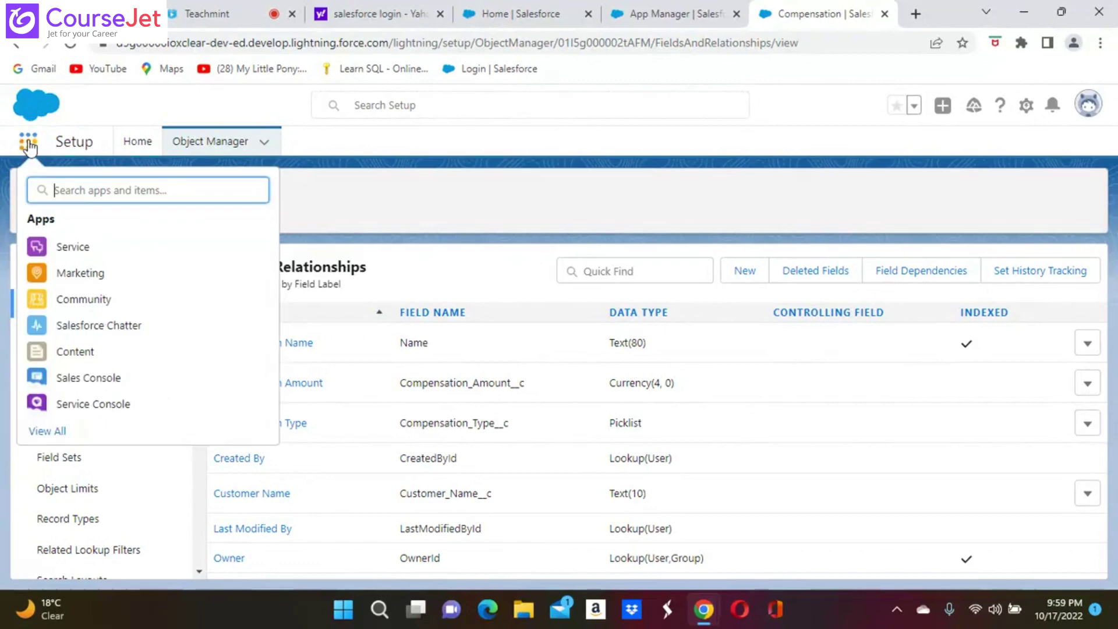
click(77, 254)
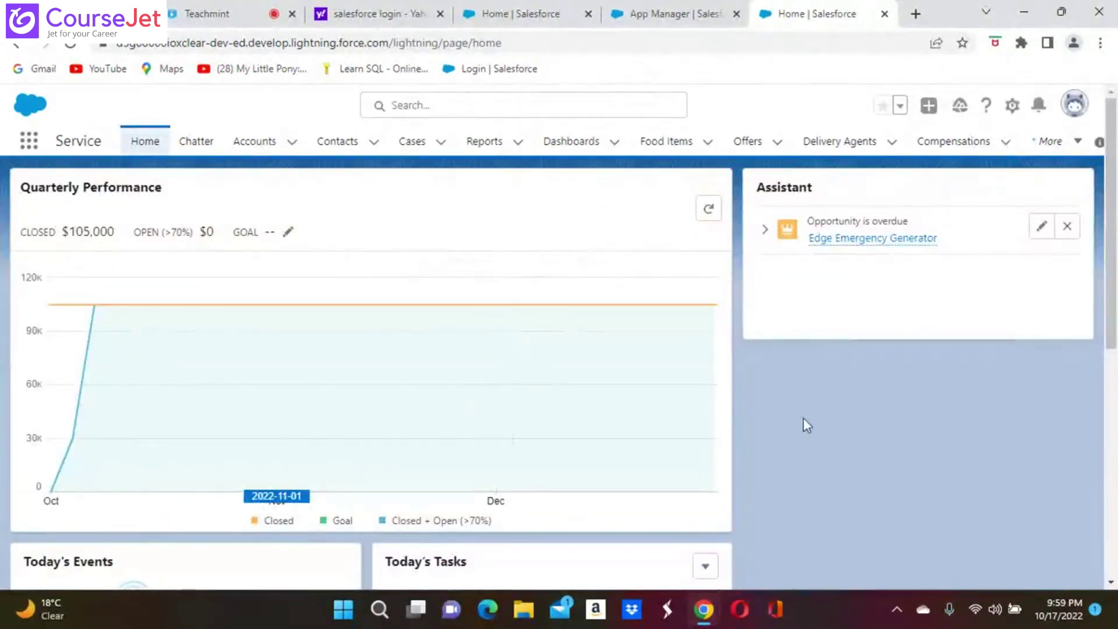
- View the details of the Bonuses compensation record and of the delivery agent record in the Delivery Agents list
click(959, 146)
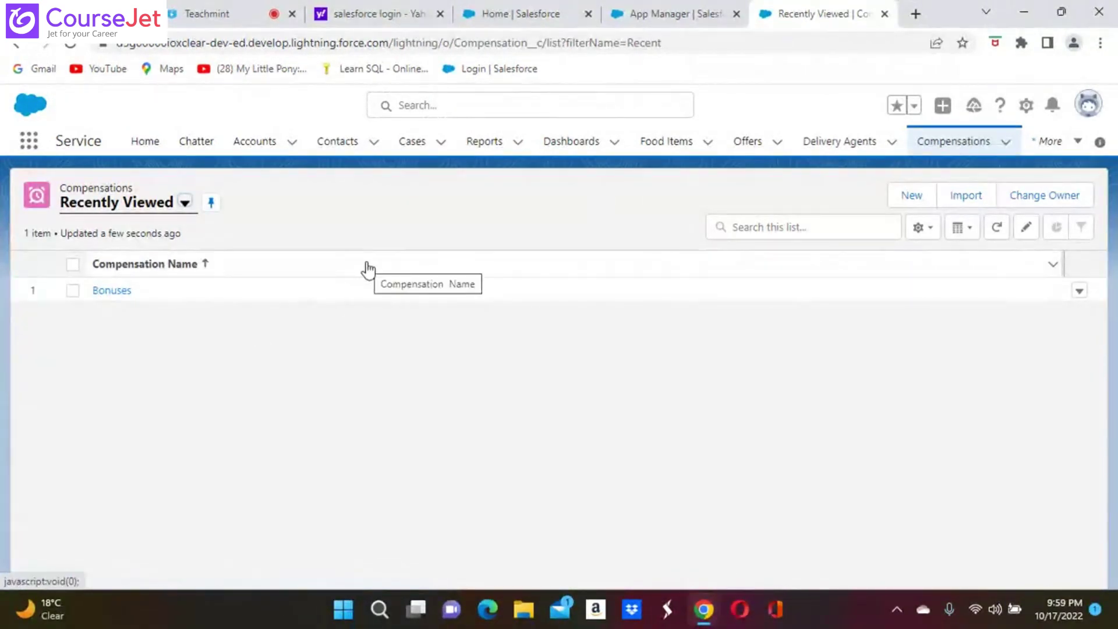
click(114, 291)
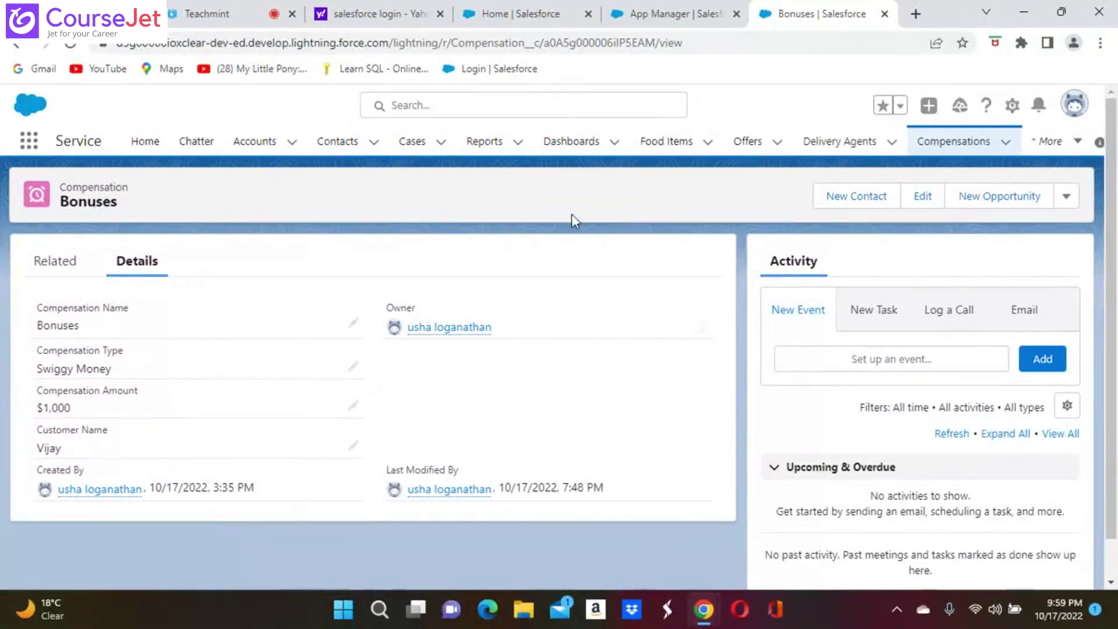
click(855, 147)
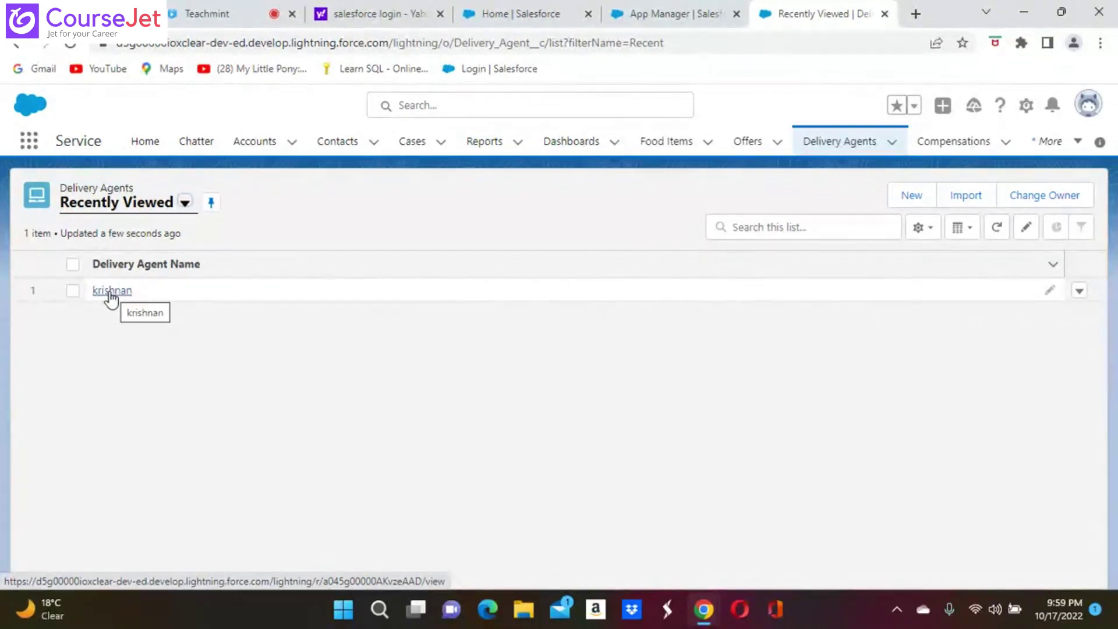
click(112, 291)
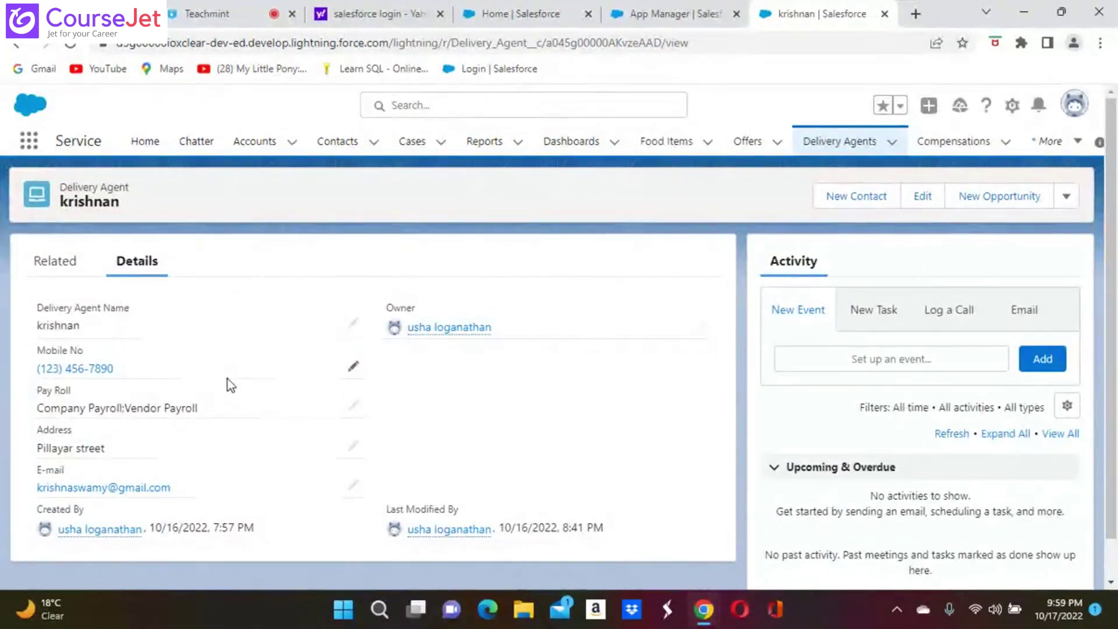
- Find the Service Console app by searching for "service" in the App Launcher and open it
click(29, 141)
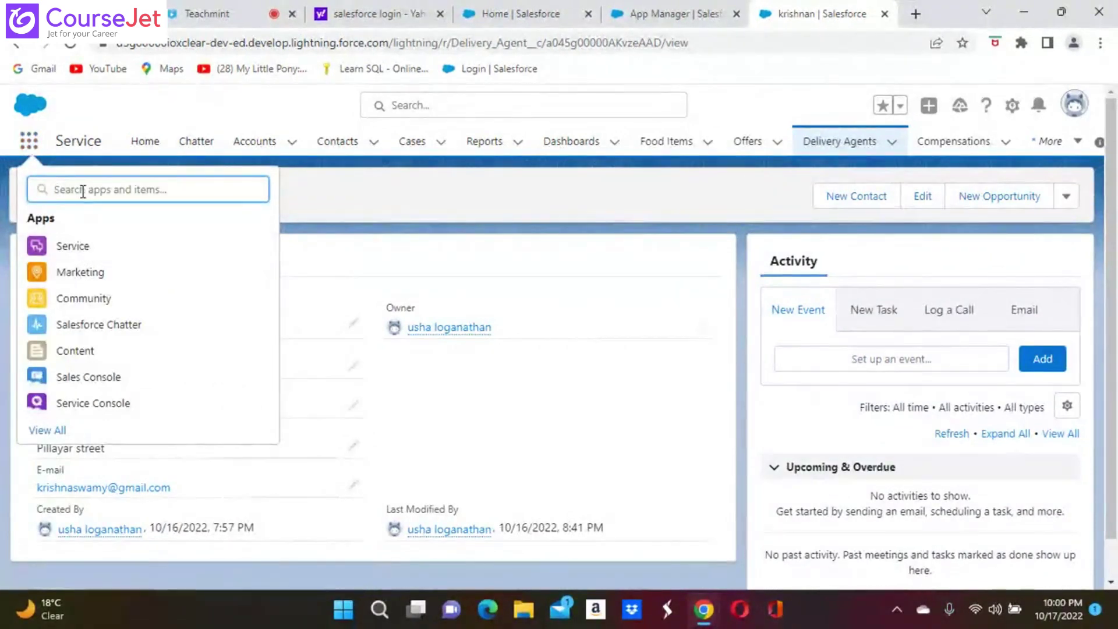
text(service)
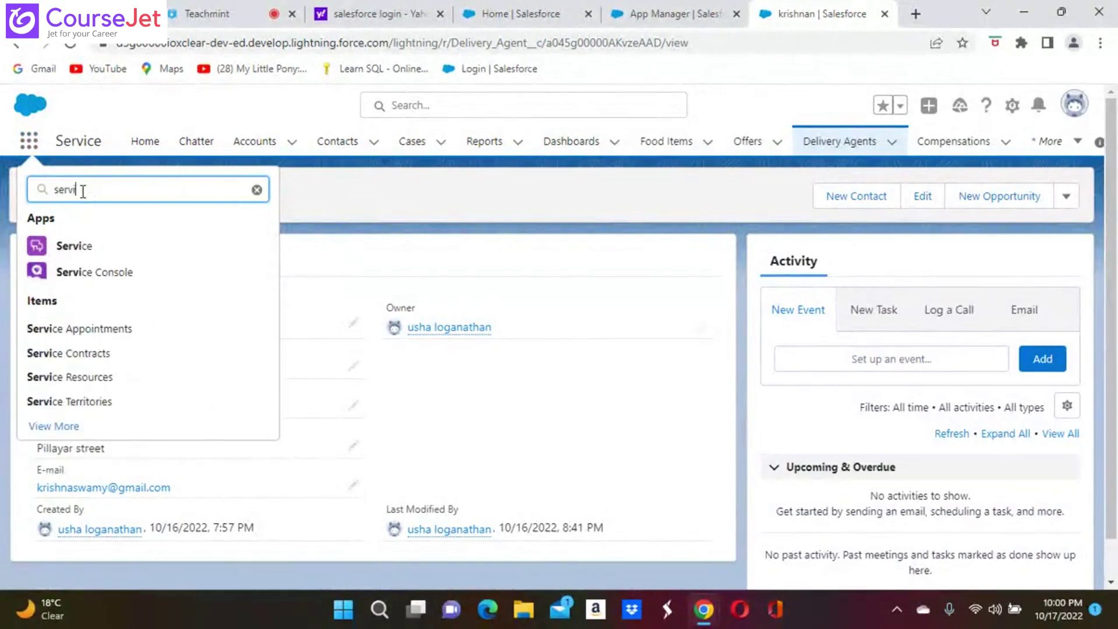
click(111, 272)
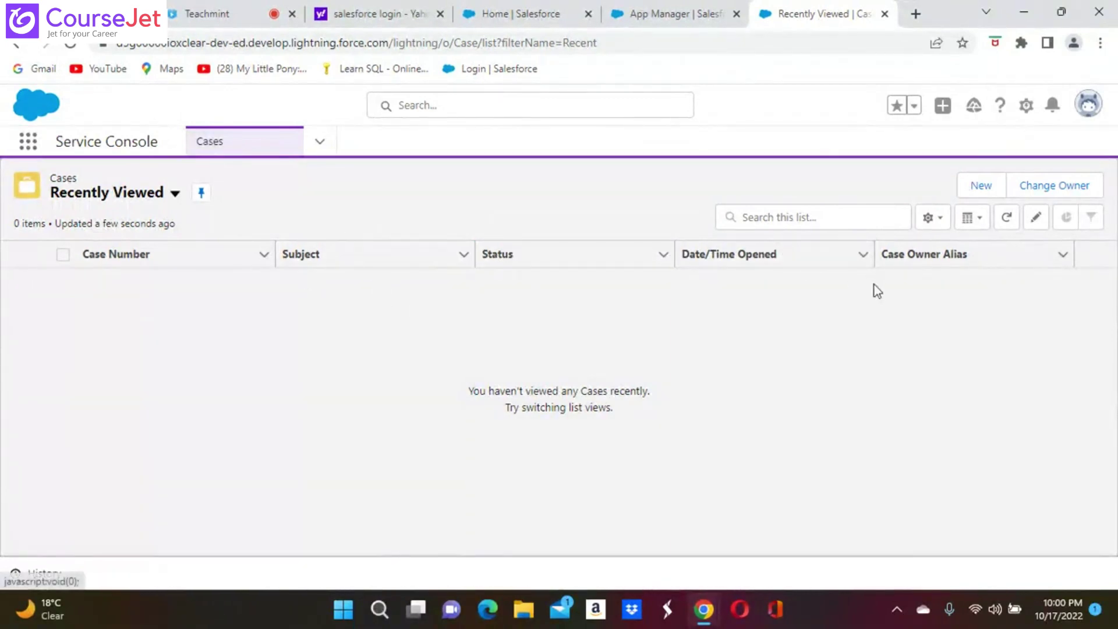
- Show the All Open Cases list and view the first case's contact record and the generator maintenance guidelines case
click(264, 255)
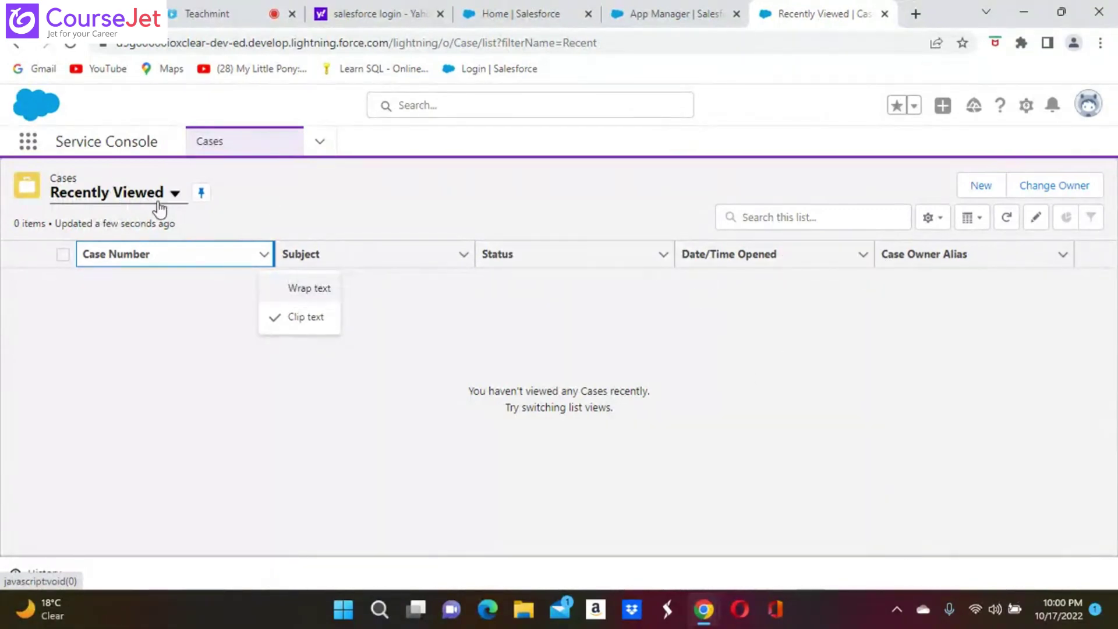
click(175, 194)
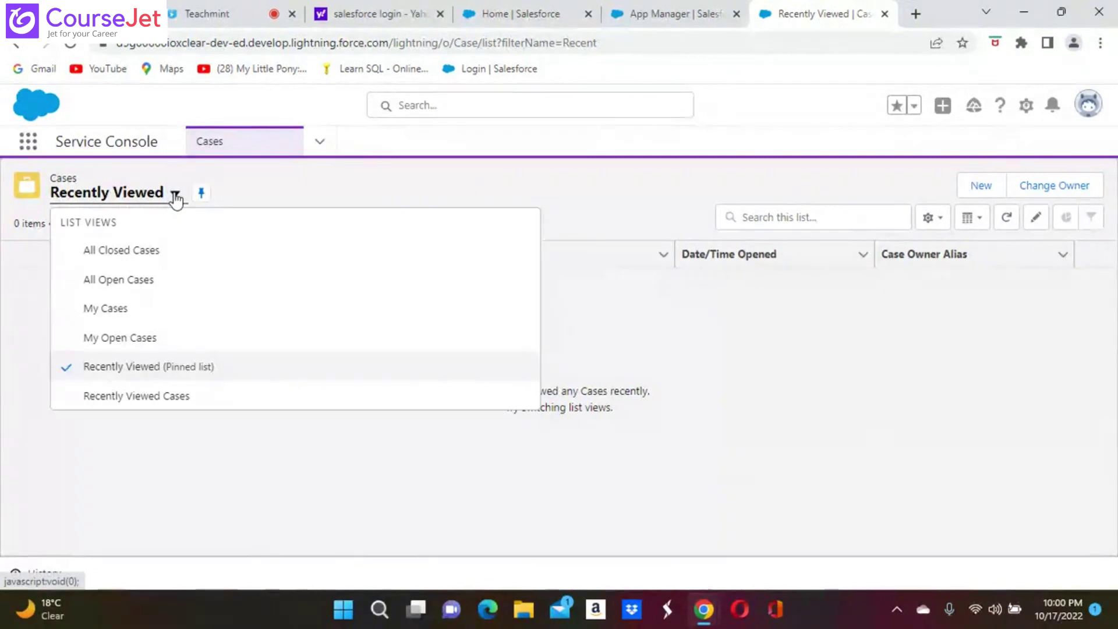
click(147, 282)
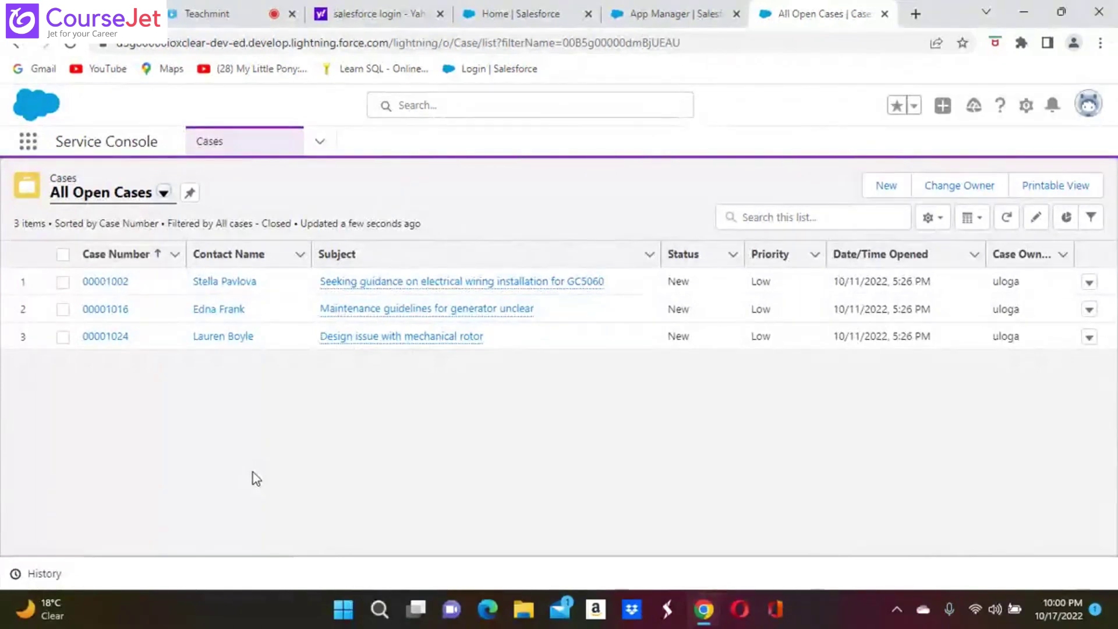
click(218, 282)
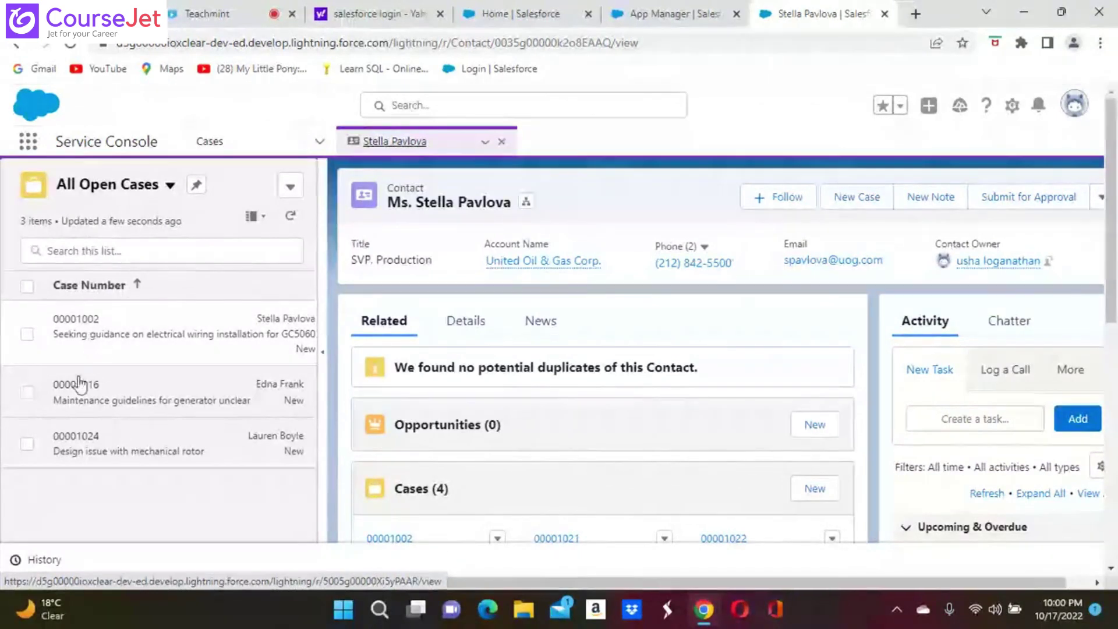
click(78, 402)
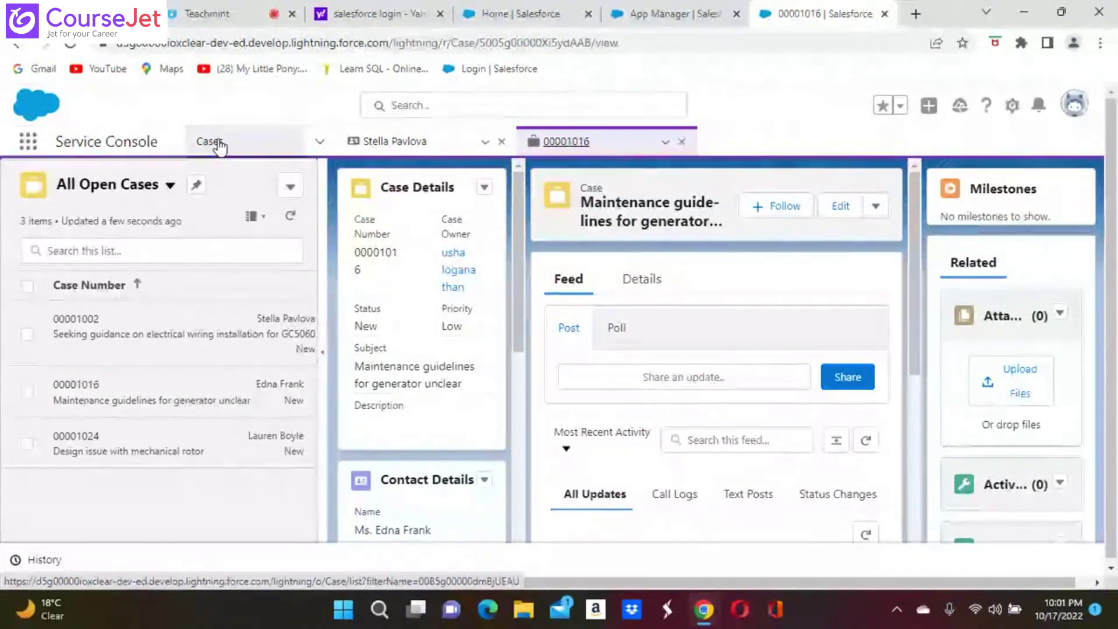
- Switch the console's navigation from Cases to Accounts and view the Burlington Textiles Corp of America account
click(321, 142)
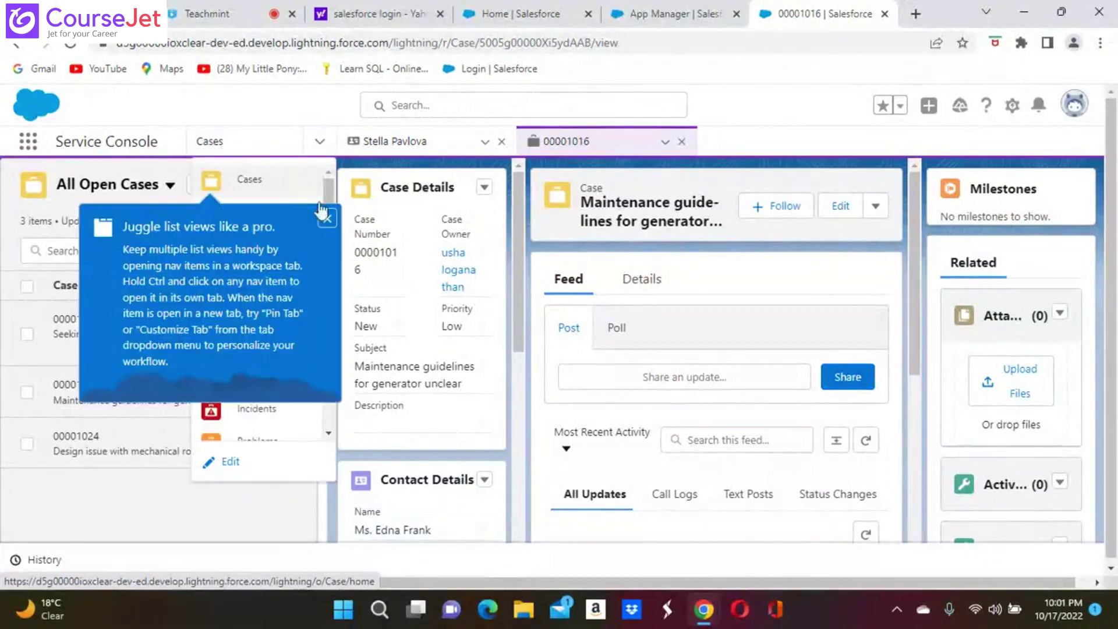
click(328, 219)
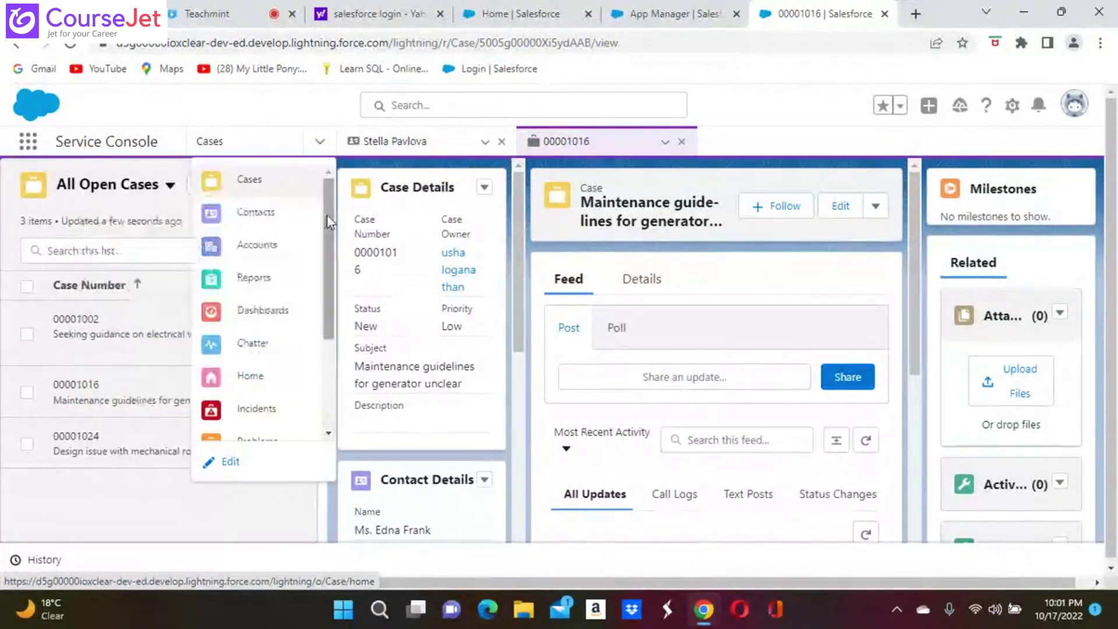
click(258, 250)
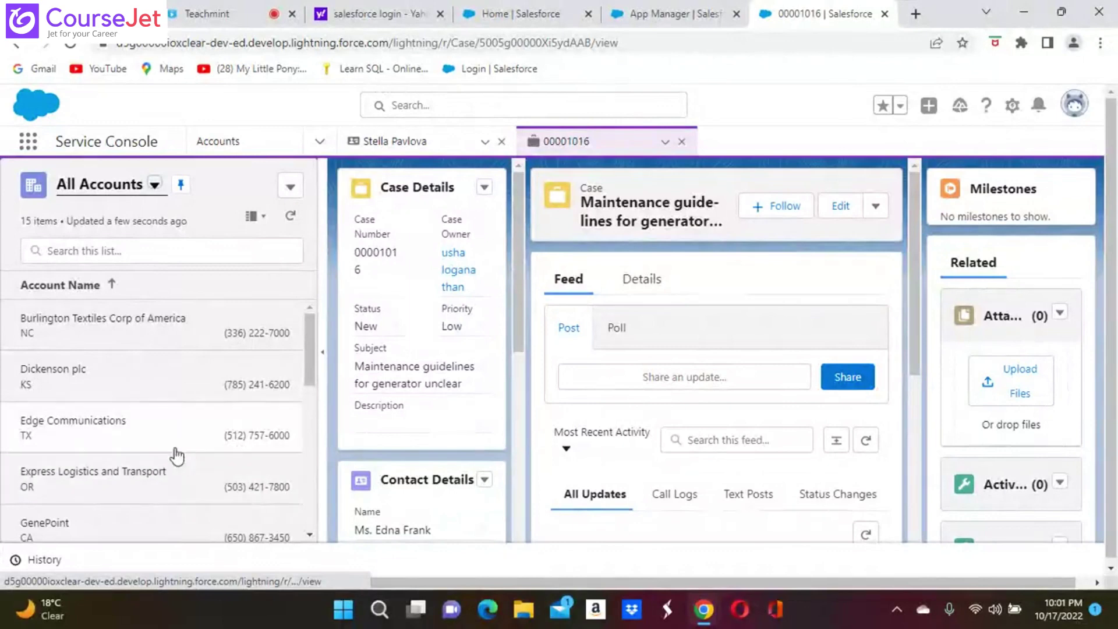
click(119, 331)
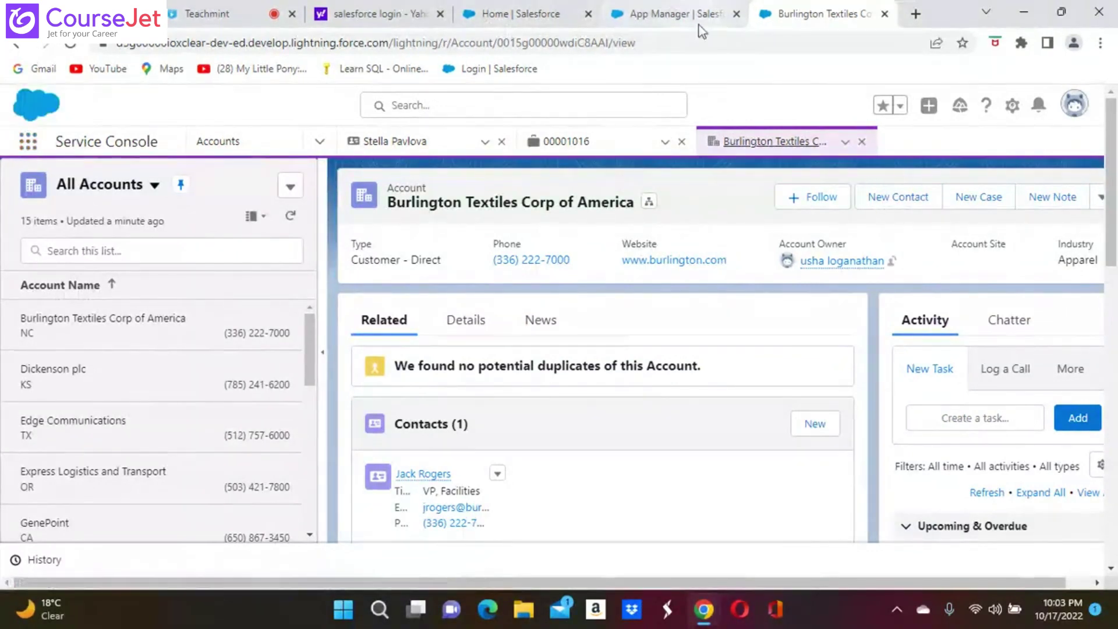
- Return to the New Lightning App setup, keep Standard navigation with Desktop and phone support, and continue to the utility items
click(679, 17)
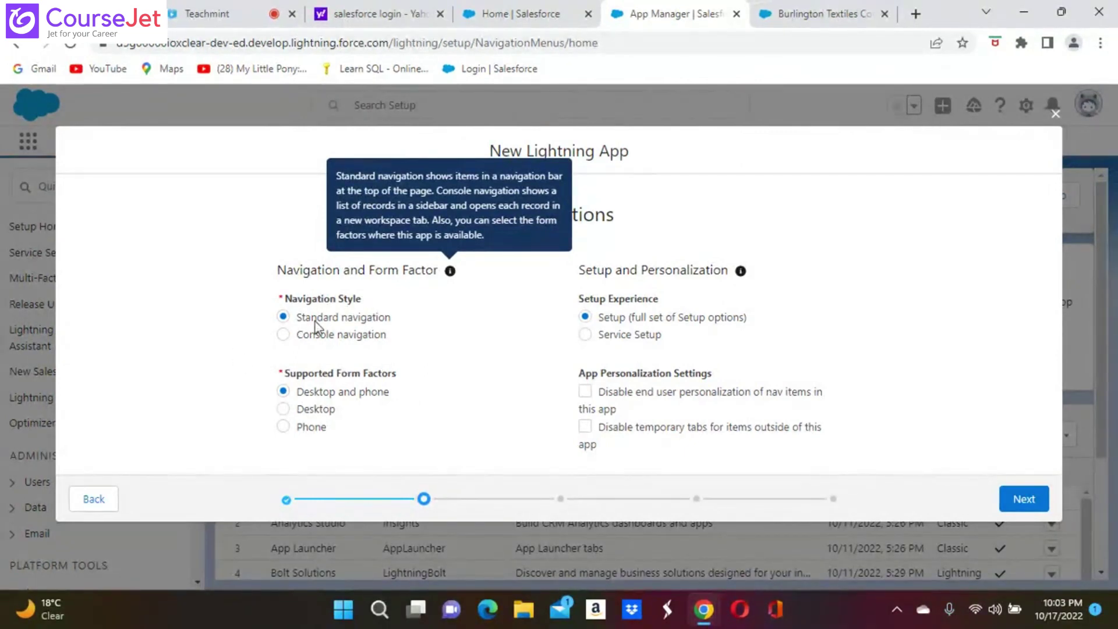
click(247, 323)
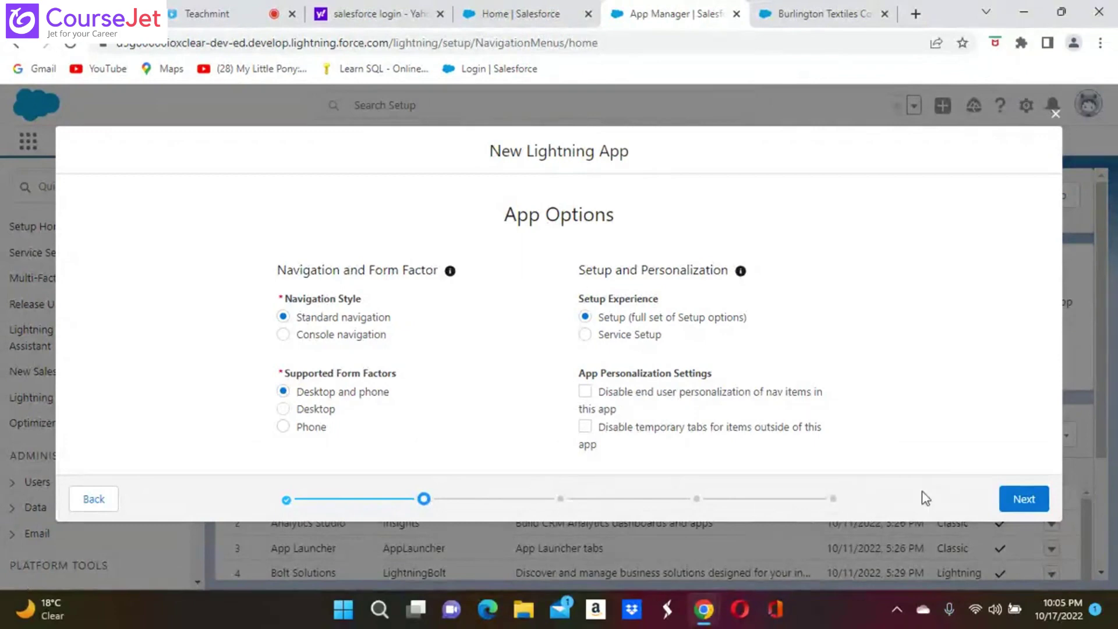
click(1023, 503)
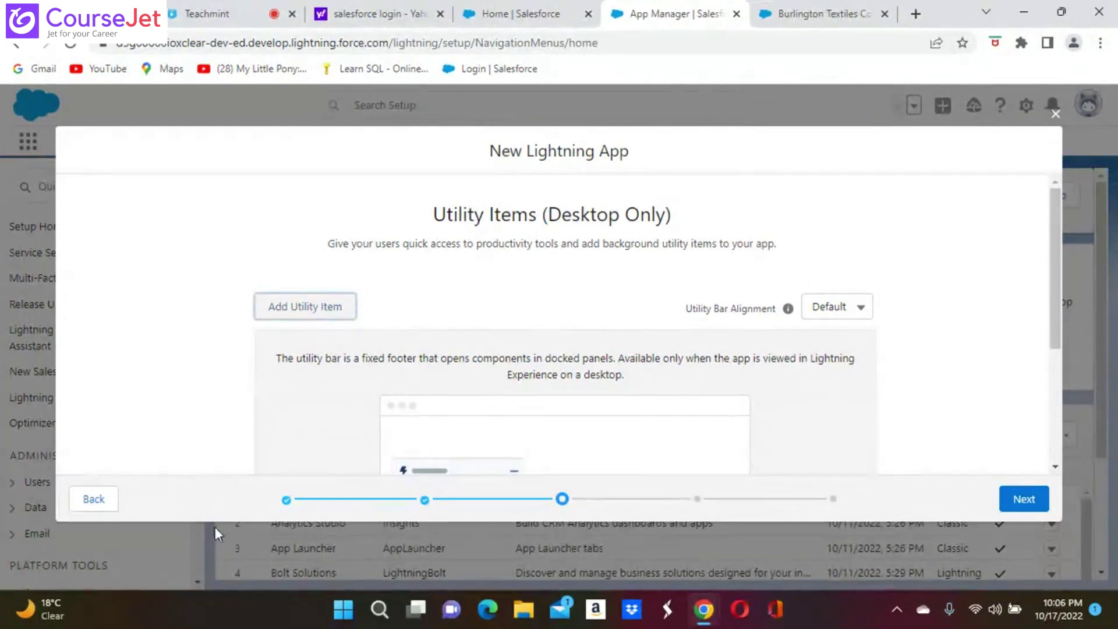
- Switch to Windows Task Manager, examine the running processes in a maximized window, and close it
click(343, 609)
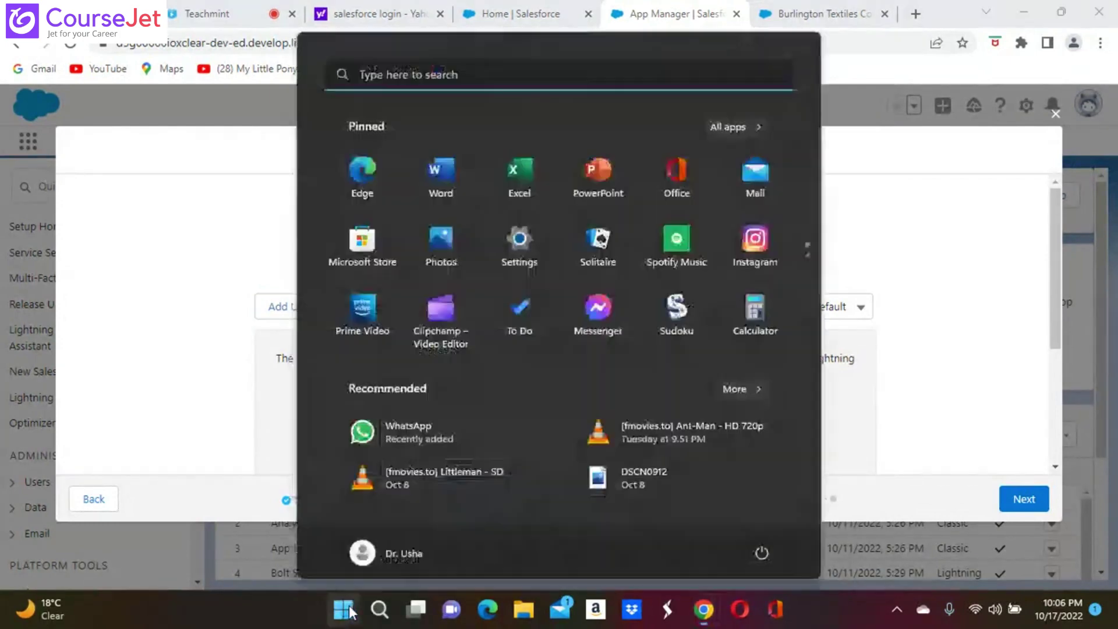
click(394, 78)
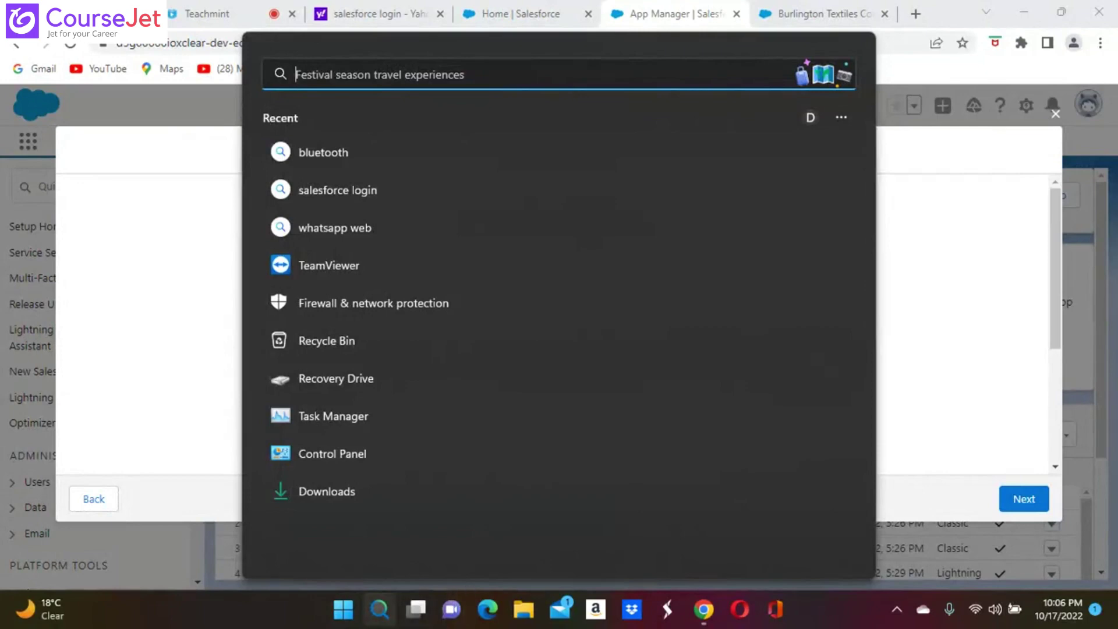
click(381, 612)
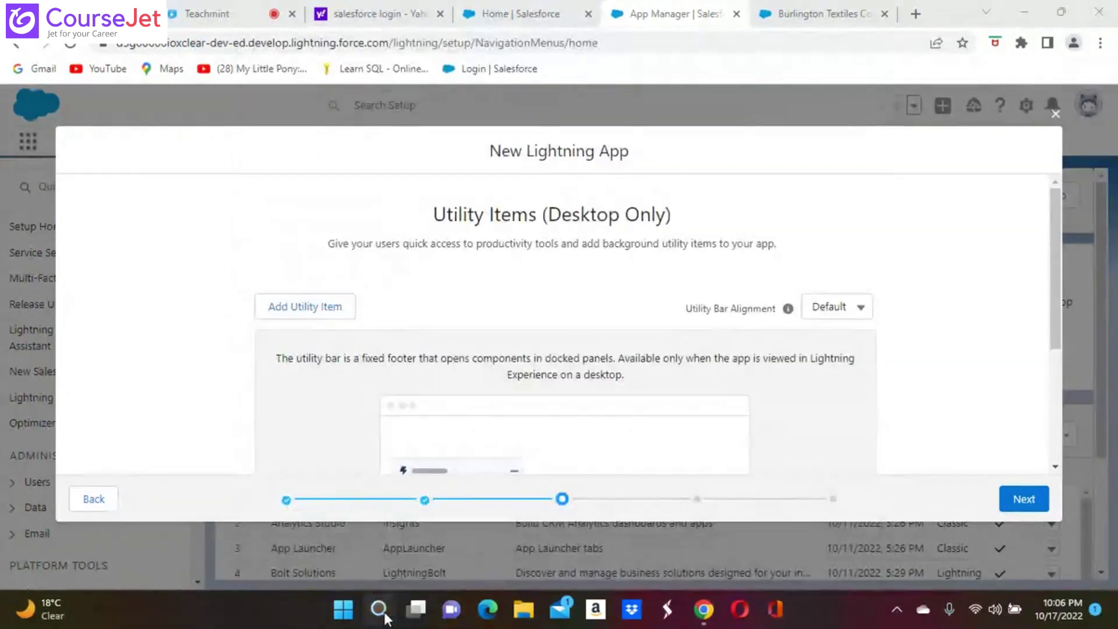
click(384, 615)
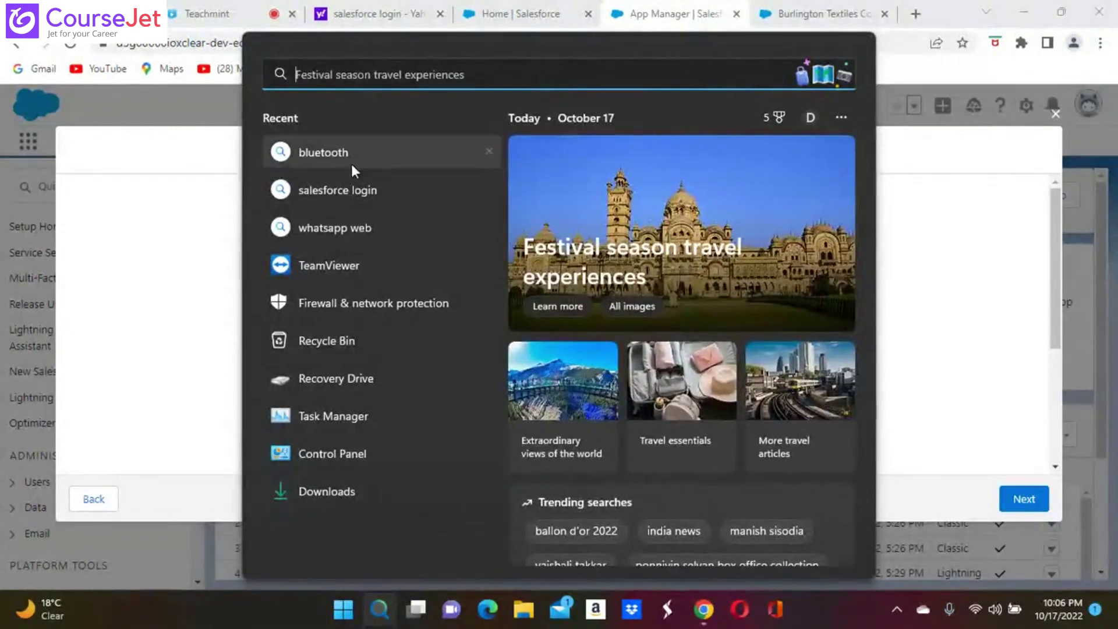
click(348, 417)
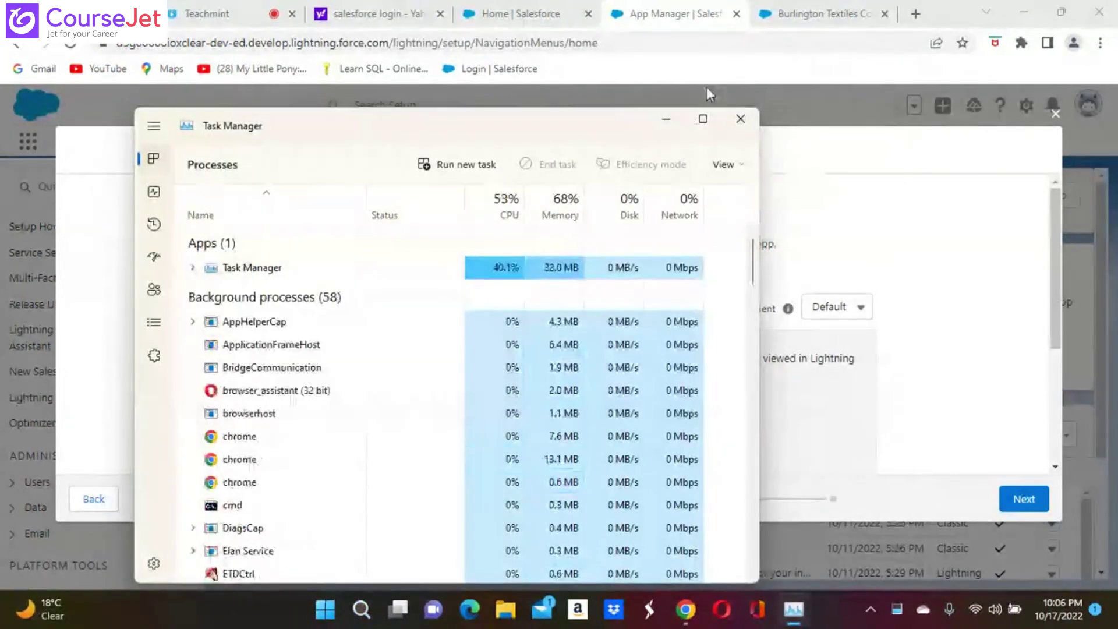
click(704, 118)
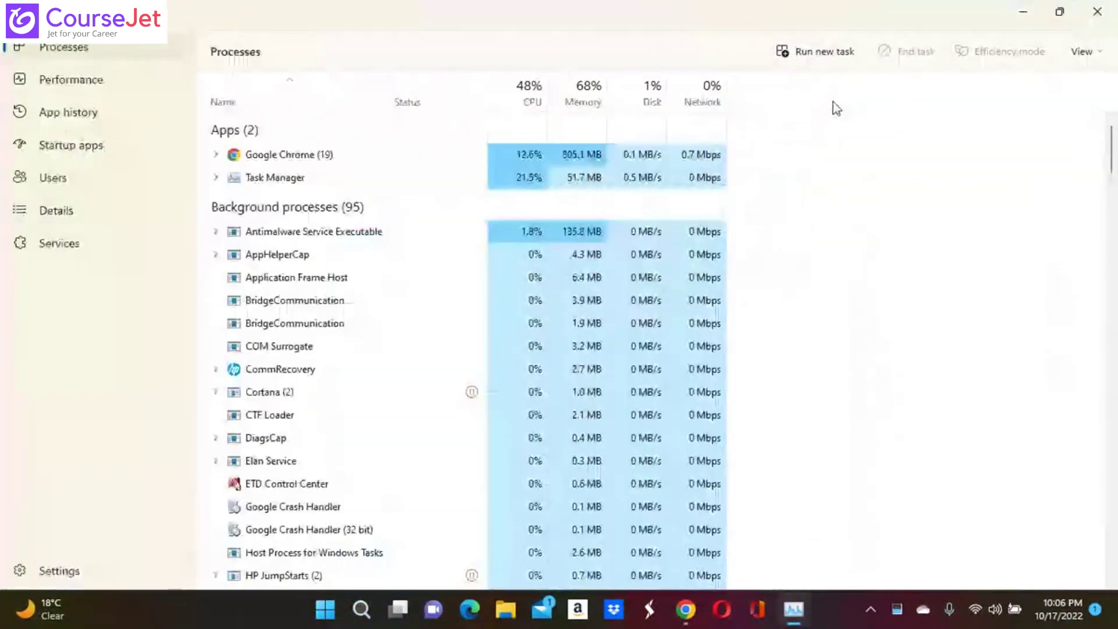
click(1097, 11)
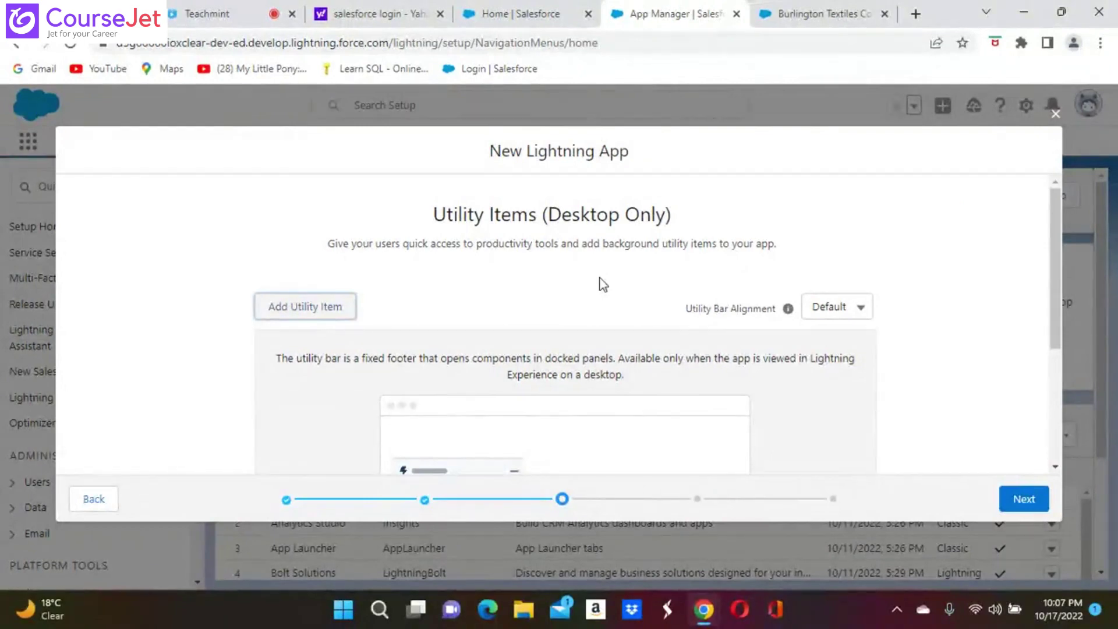
- Add the Notes utility item to the app and continue to the navigation items
click(309, 315)
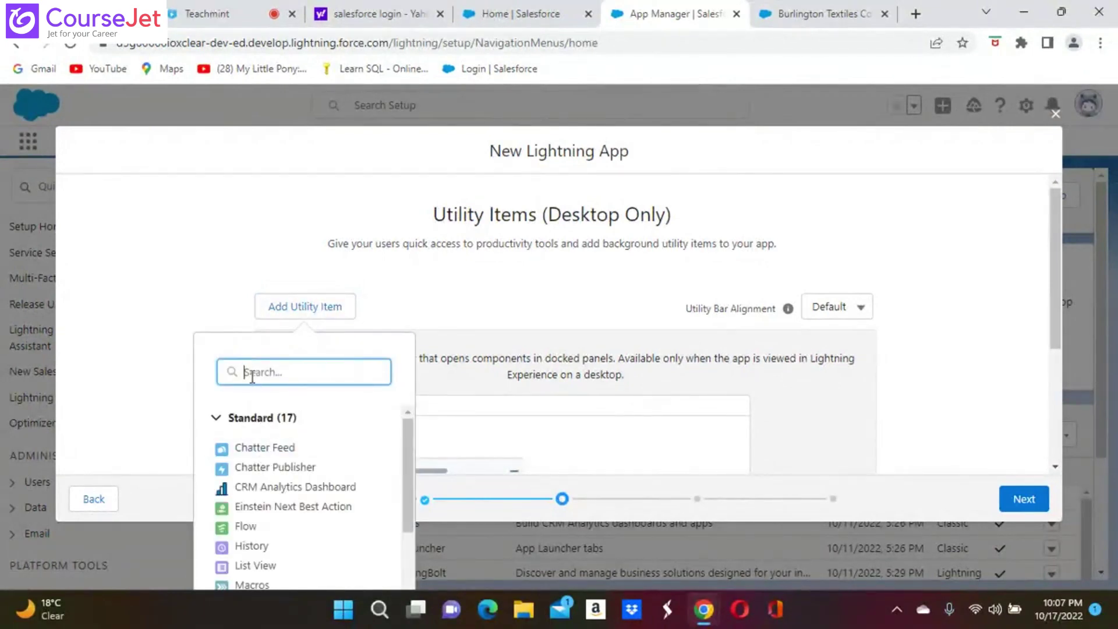
text(notes)
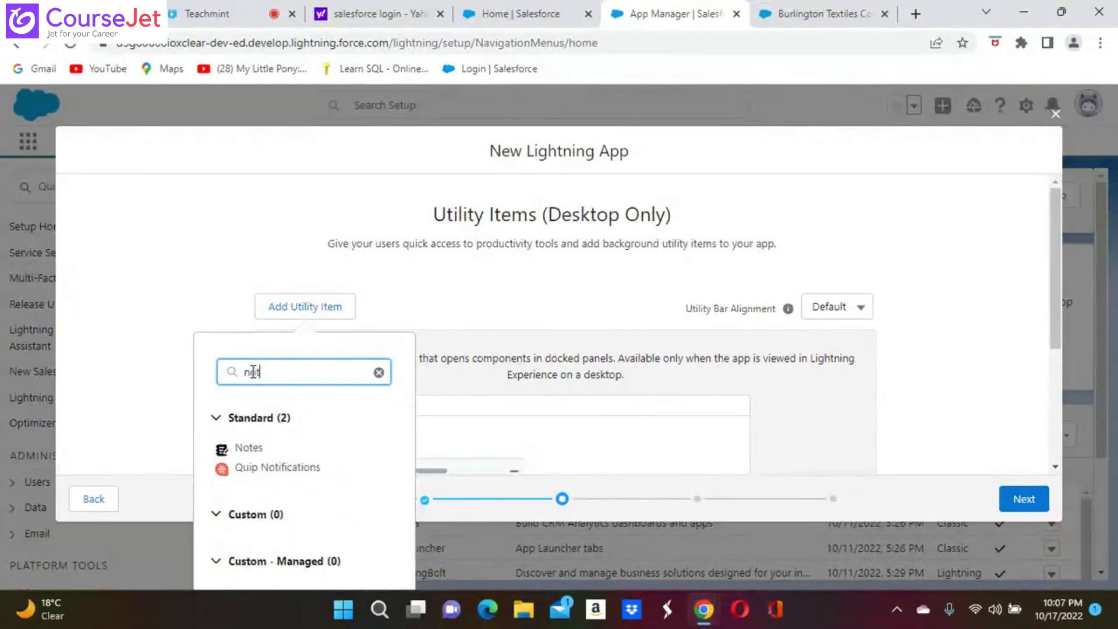
click(251, 452)
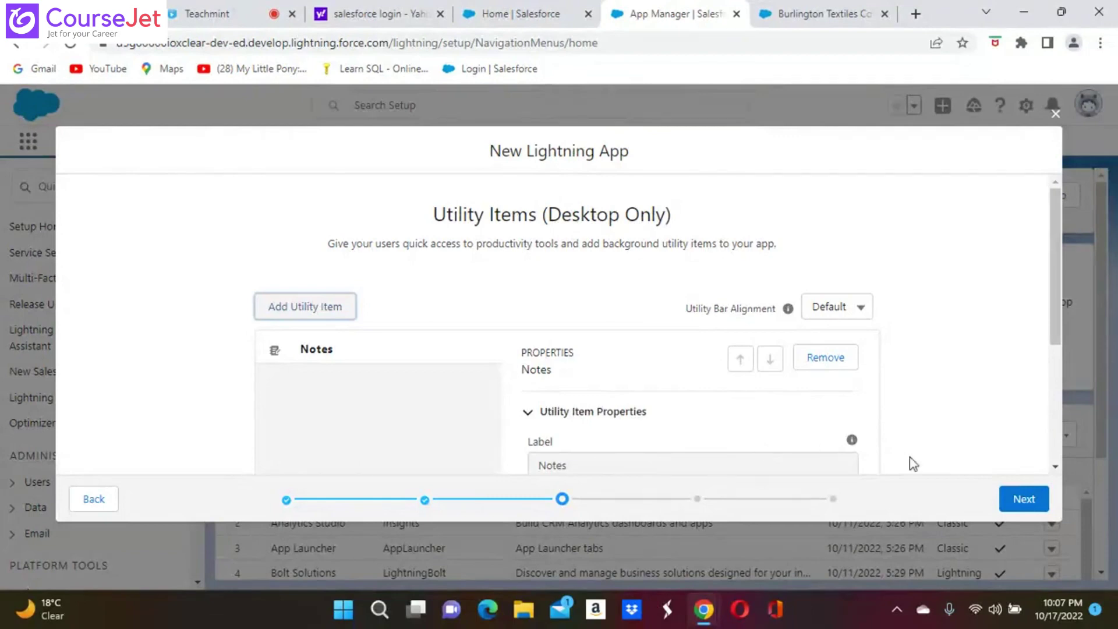
click(1023, 500)
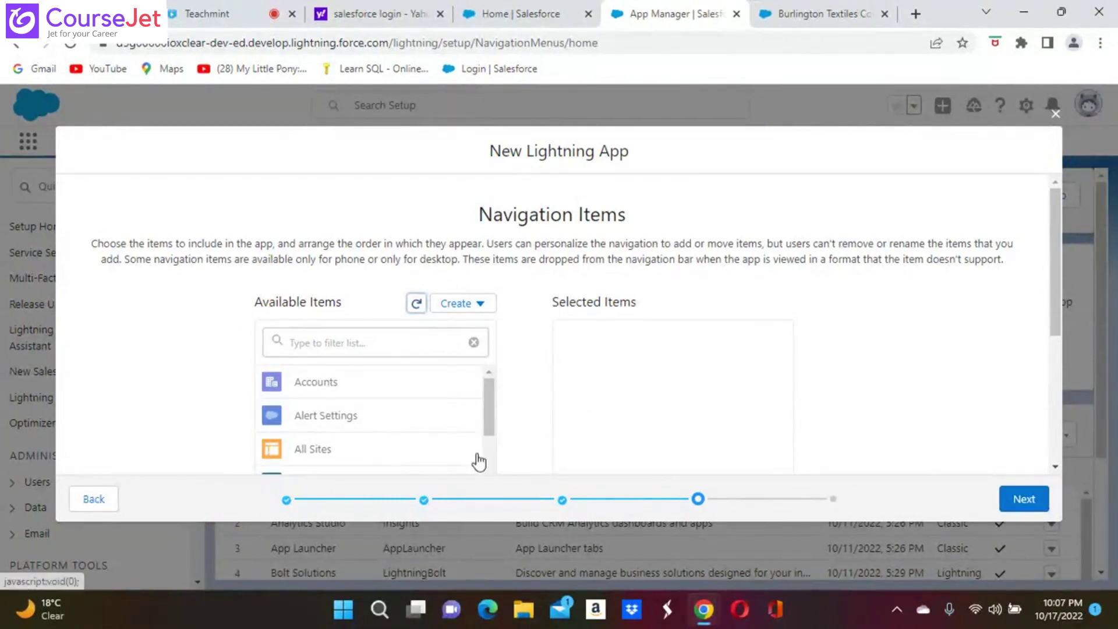
- Examine the available navigation items that can be included in the app
scroll(494, 466, down, 5)
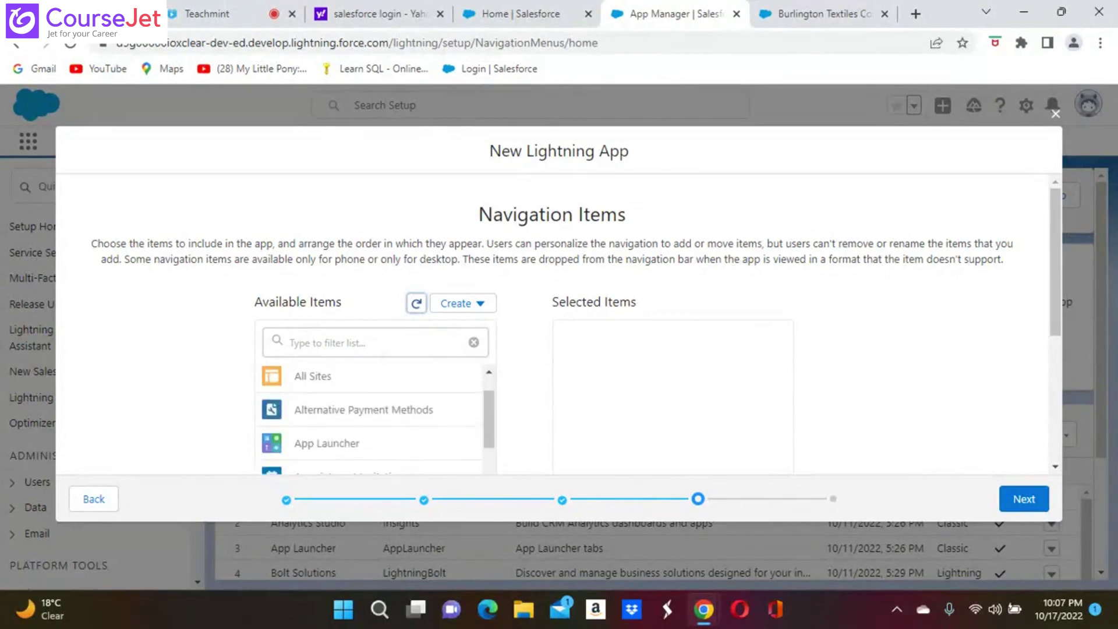
scroll(373, 420, down, 10)
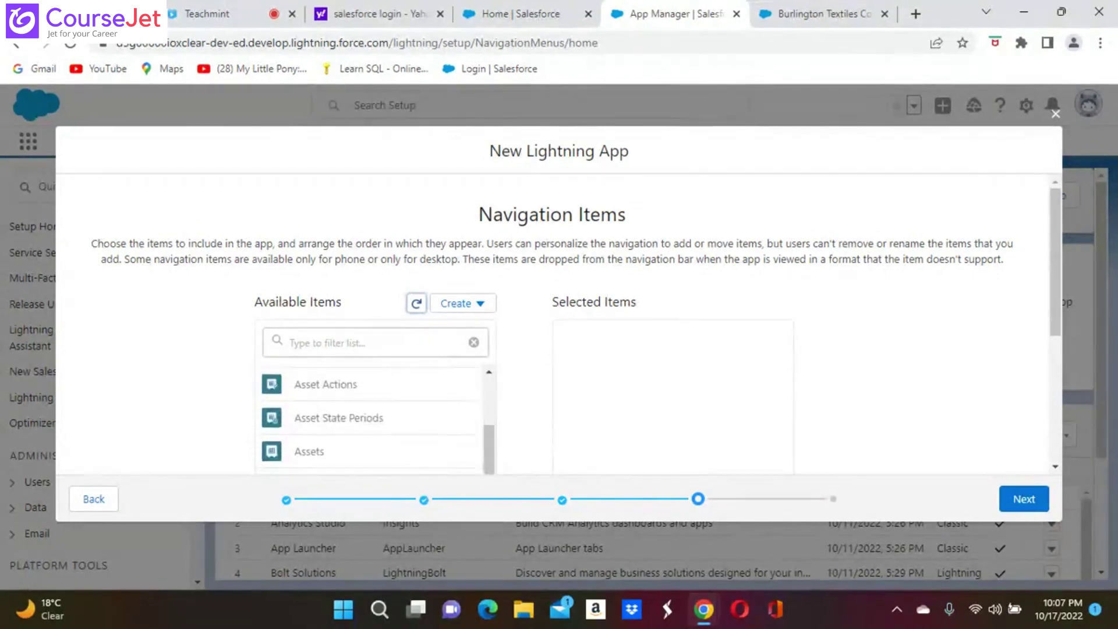
scroll(373, 419, down, 3)
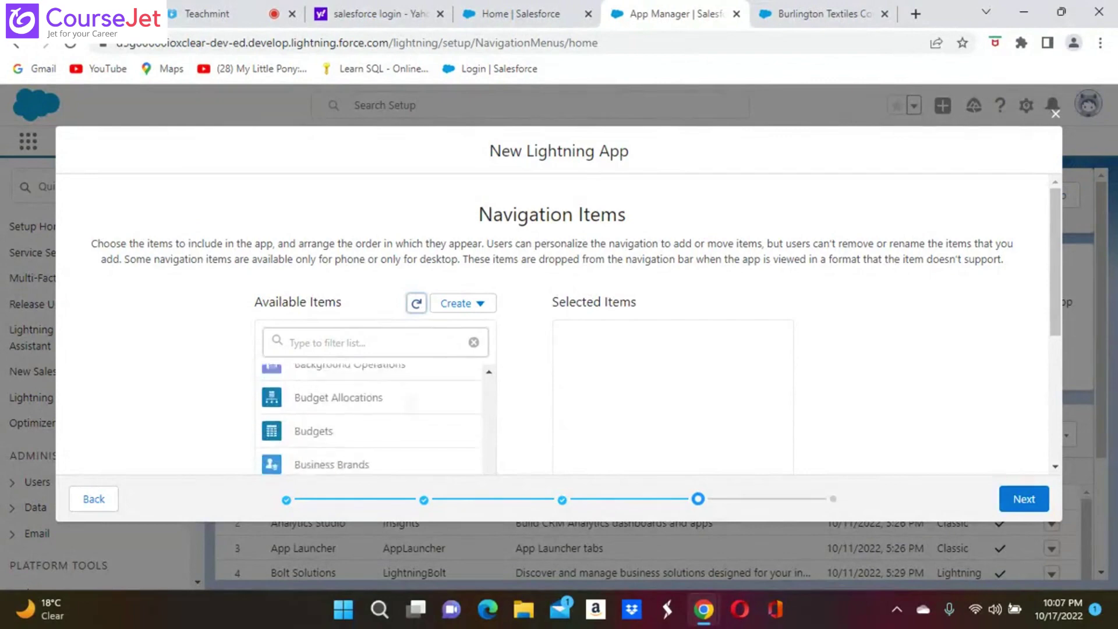
scroll(373, 419, up, 4)
scroll(373, 419, up, 3)
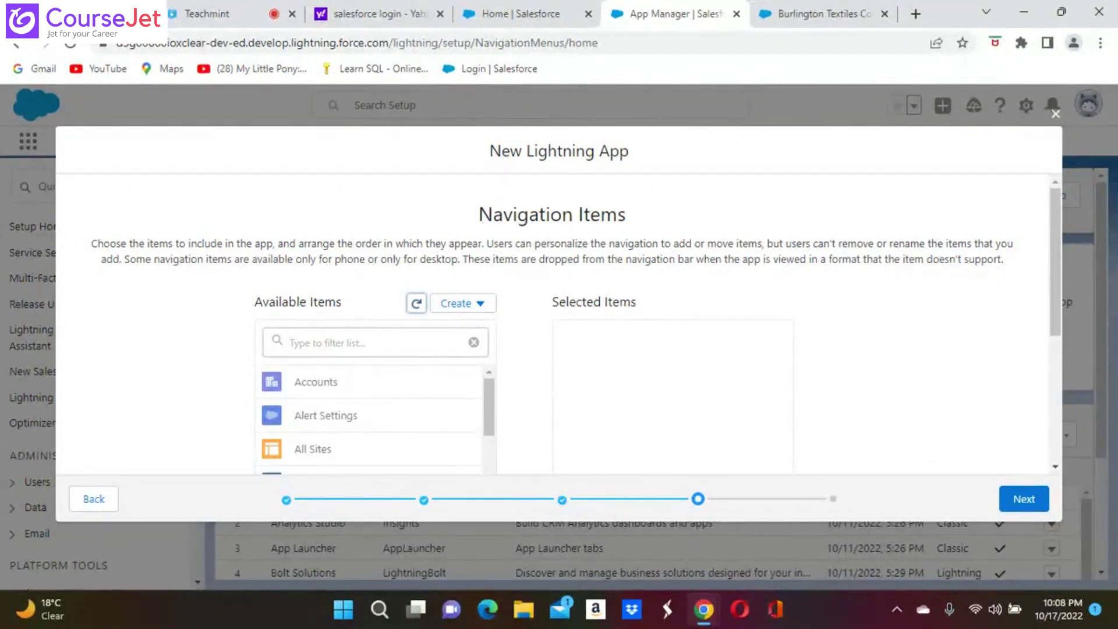
scroll(373, 419, down, 3)
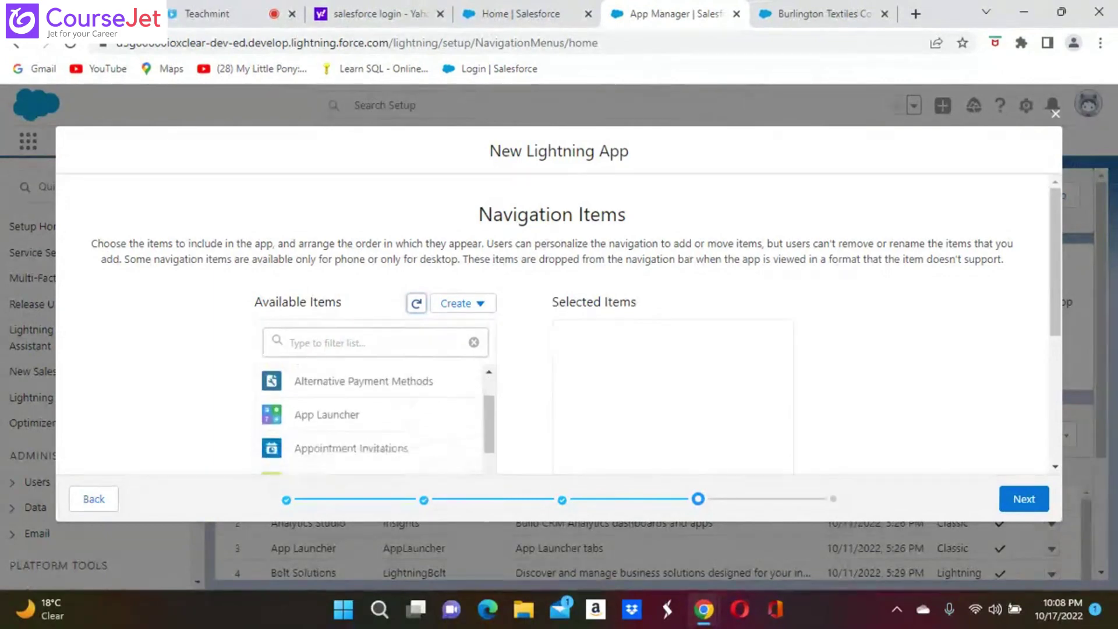
scroll(372, 419, down, 1)
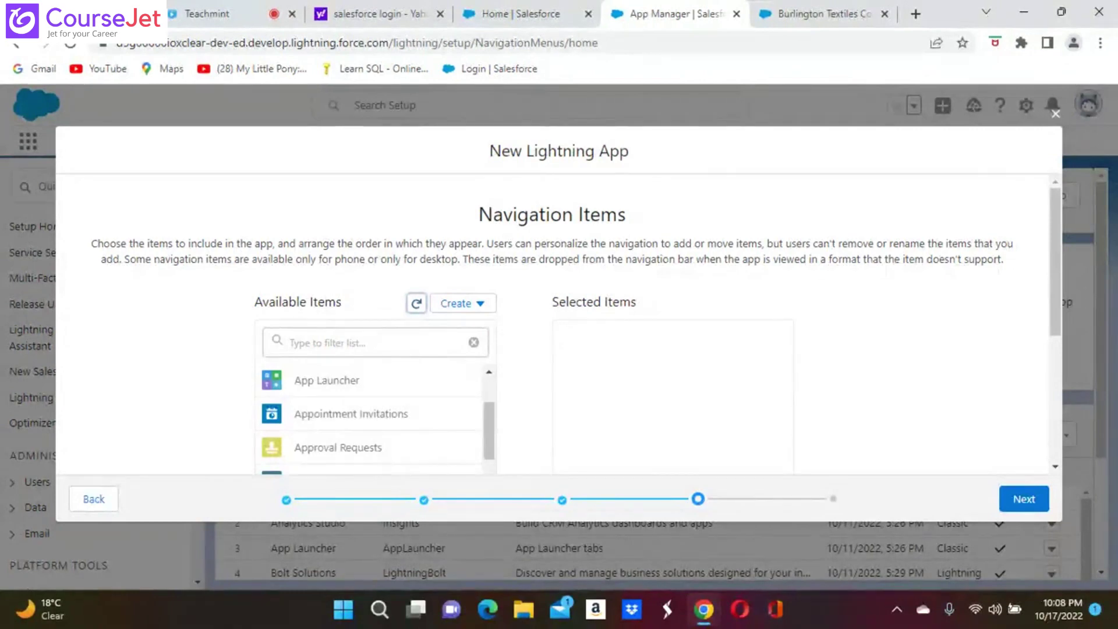
- Filter the available navigation items by "acco" and add Accounts to the app's selected items
click(299, 346)
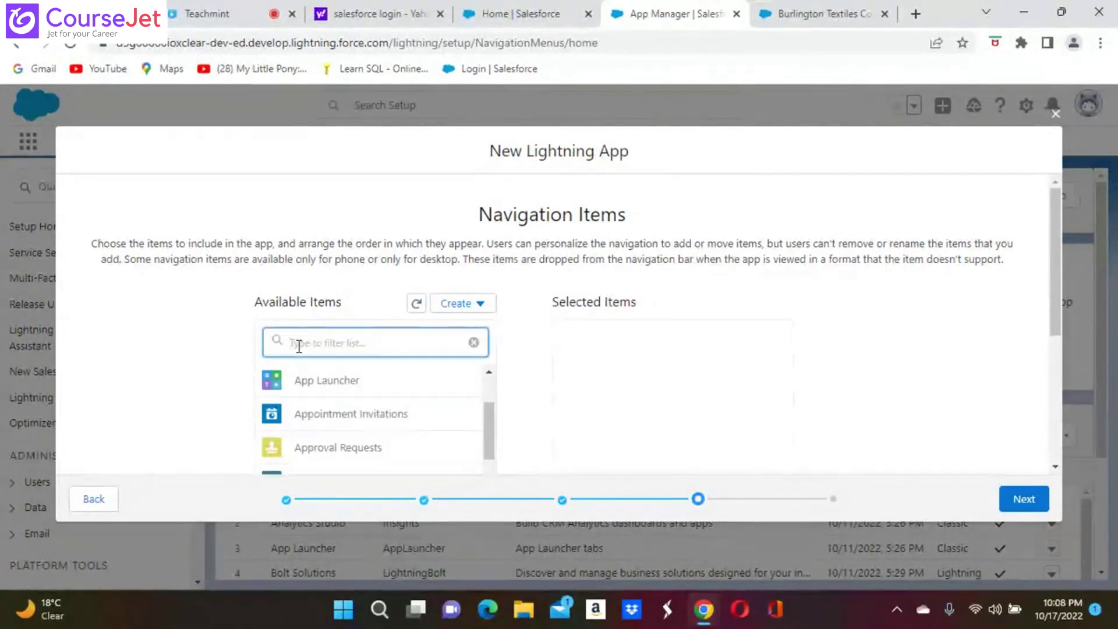
text(apco)
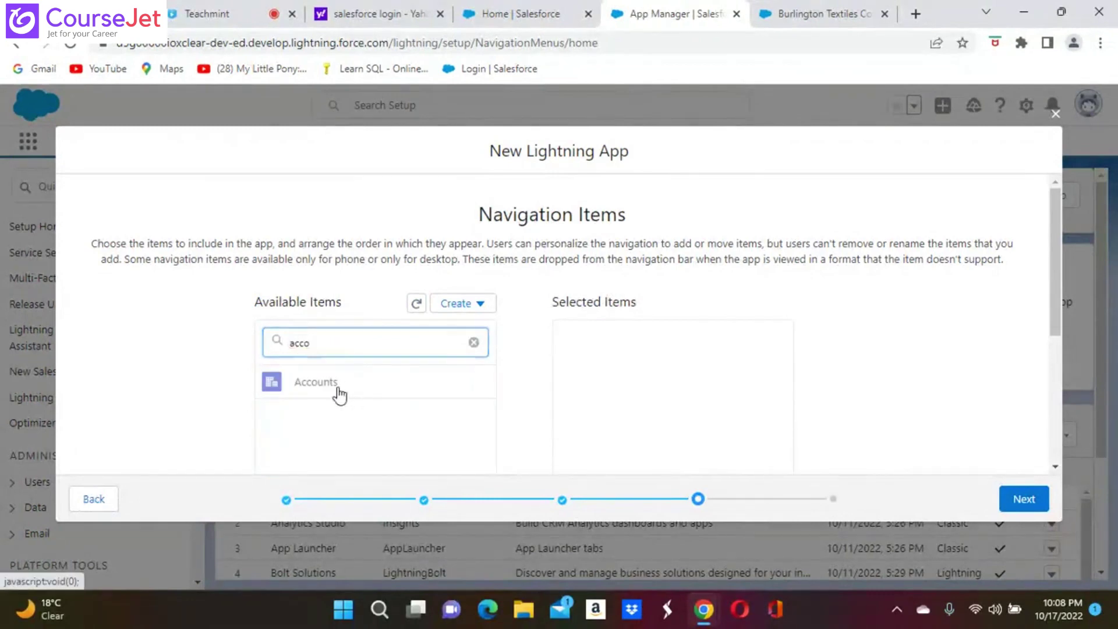
scroll(338, 394, down, 3)
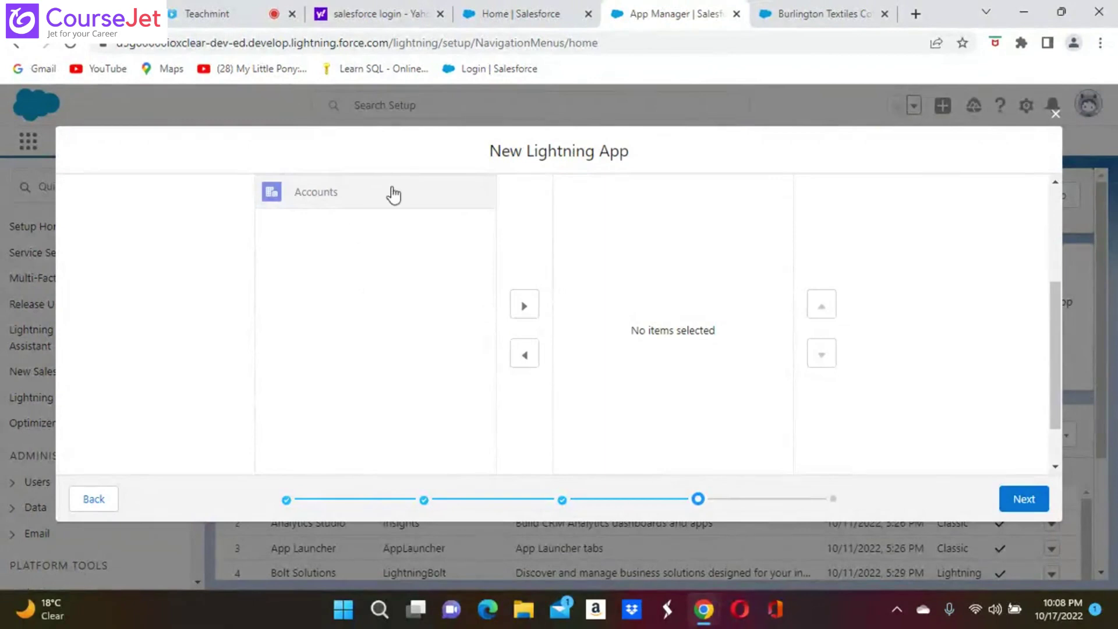
click(524, 312)
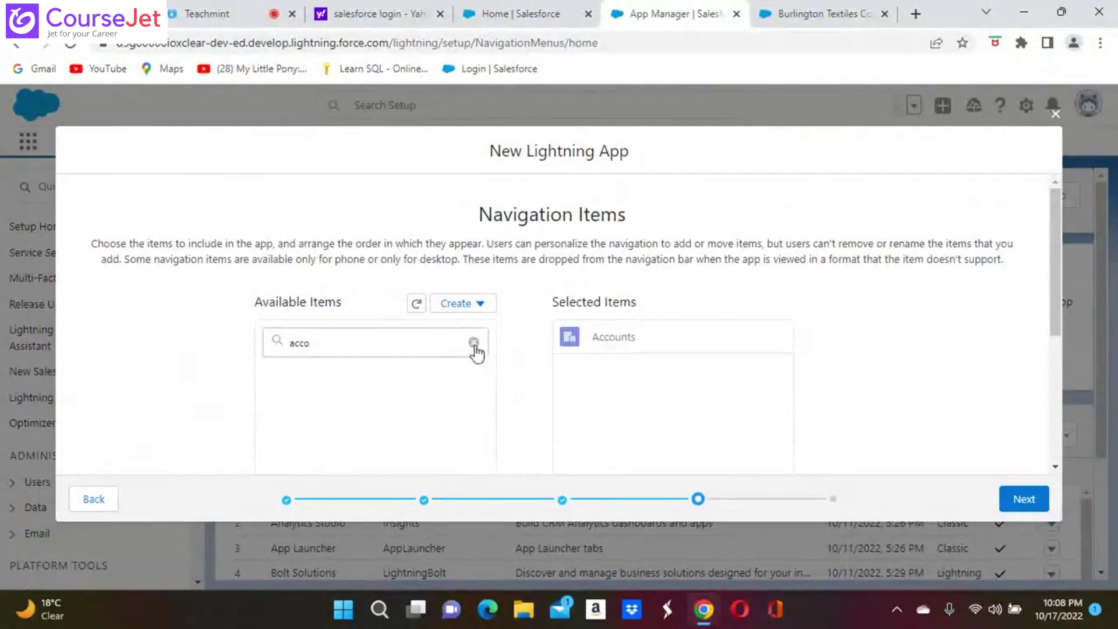
- Filter the available navigation items by "contacts" and add Contacts to the app's selected items
click(474, 343)
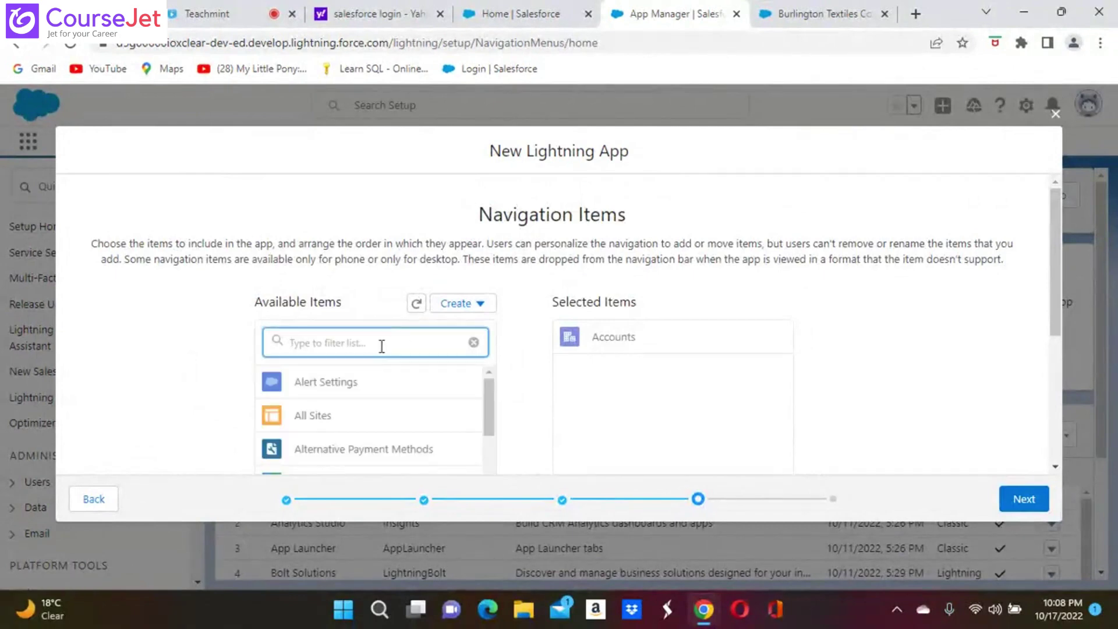
text(conta)
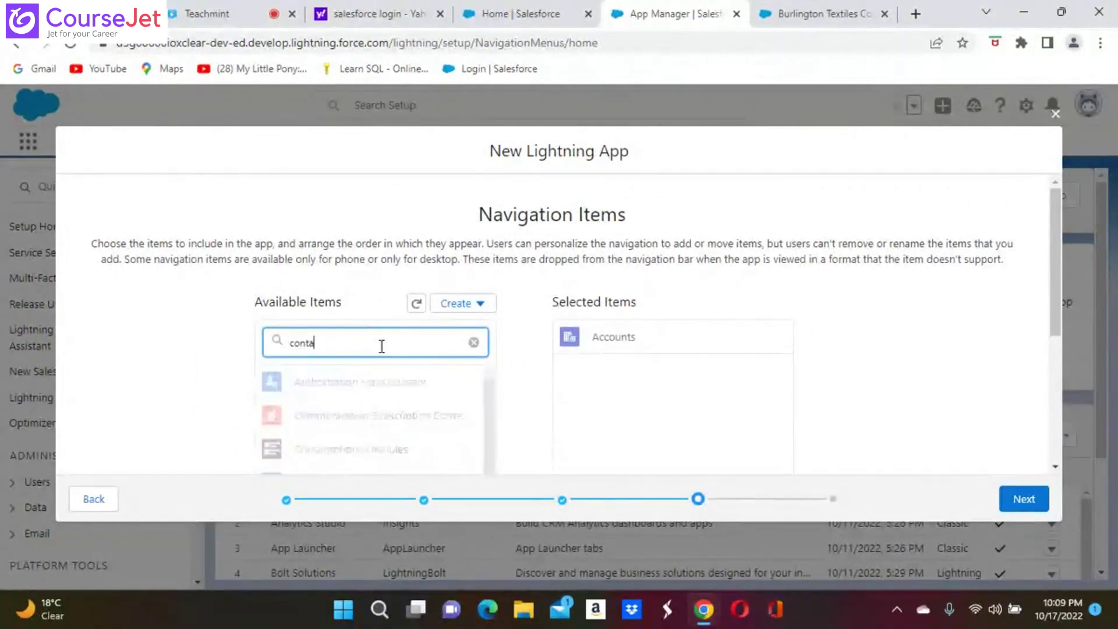
text(cts)
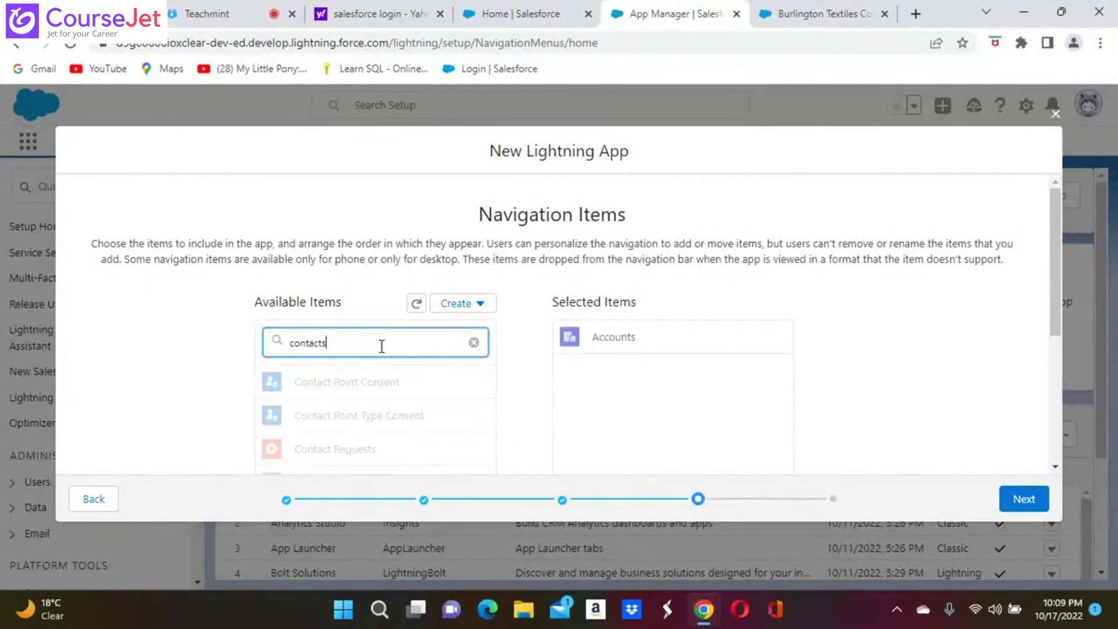
click(396, 386)
scroll(394, 386, down, 3)
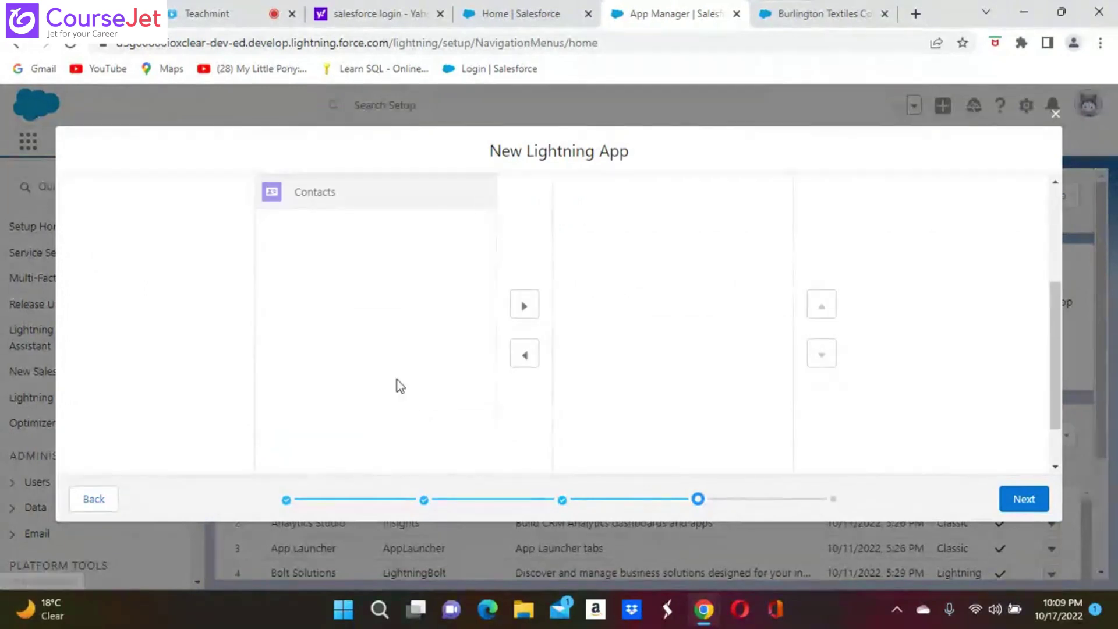
click(517, 314)
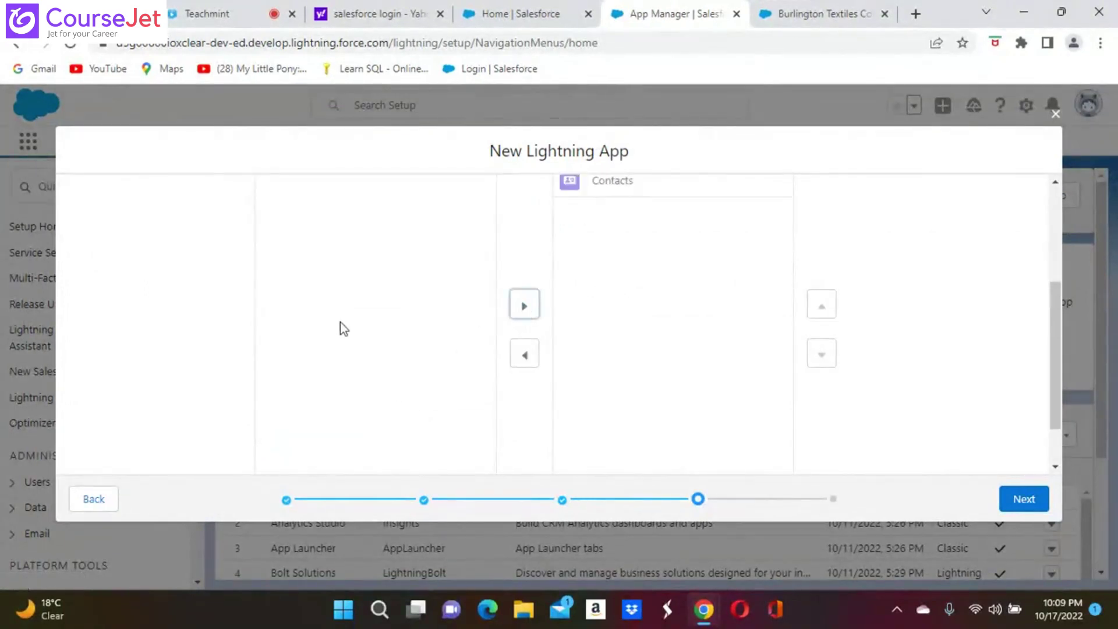
scroll(340, 322, up, 3)
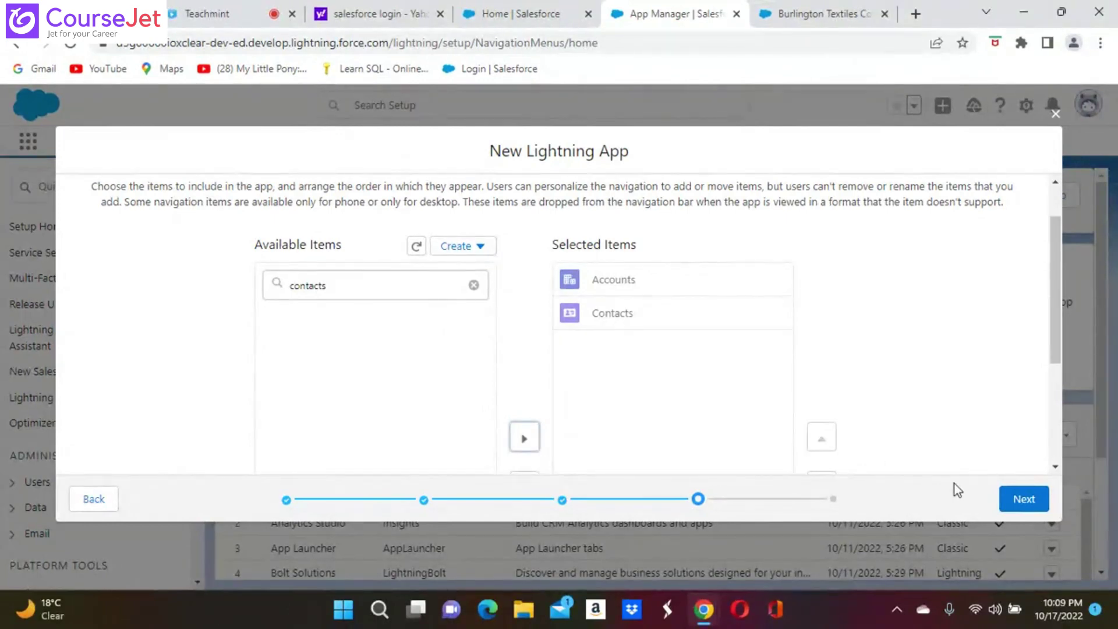
- Look over the available user profiles for the app and return to the navigation items
click(1022, 499)
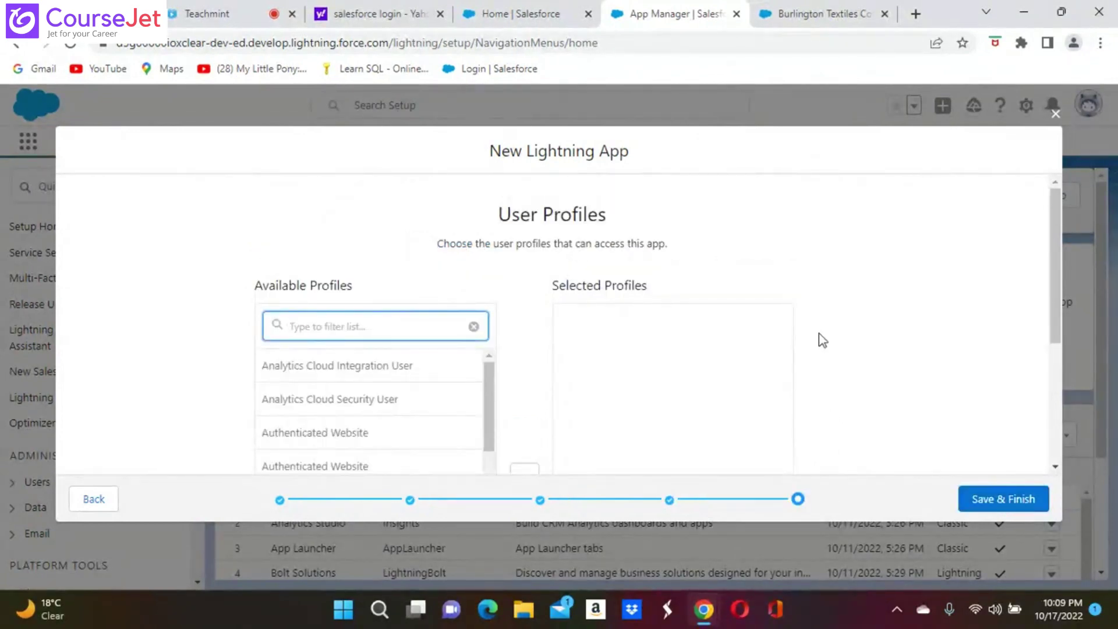
scroll(824, 340, down, 1)
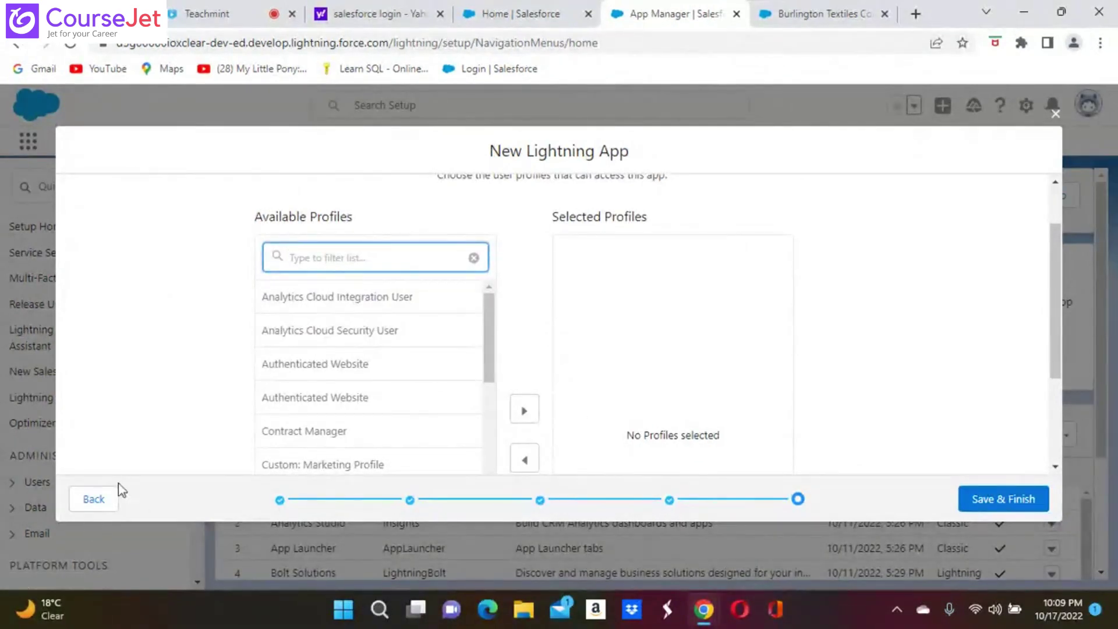
click(93, 501)
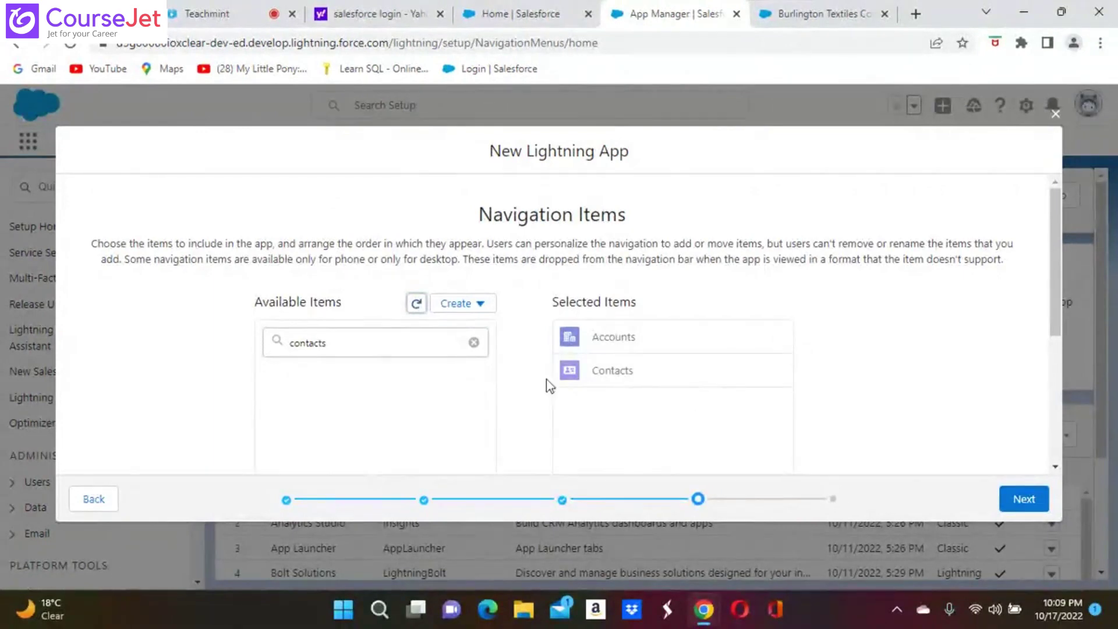
- Search the available navigation items for "swiggy orders" and "Swiggy Order", clearing the filter after each attempt
click(474, 344)
click(362, 342)
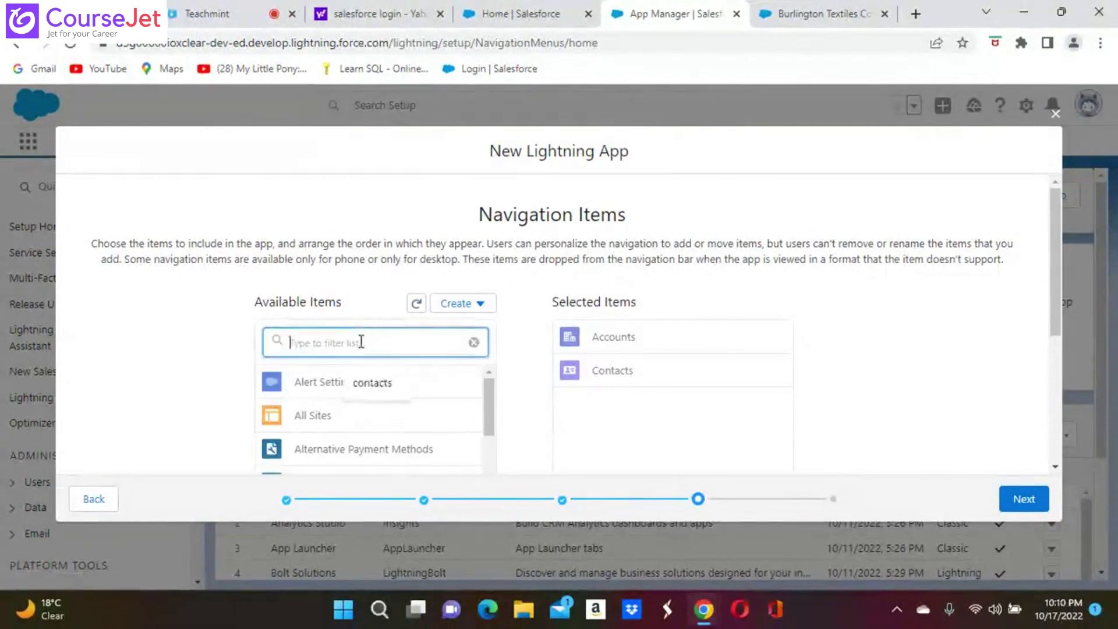
text(swigg)
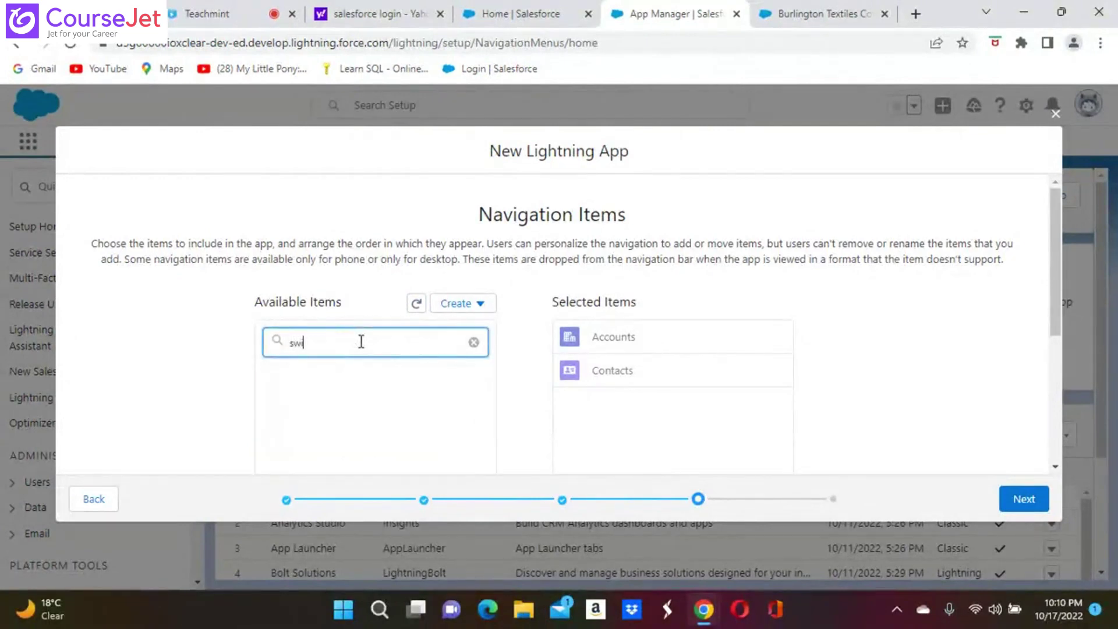
text(y orders)
key(BackSpace)
key(BackSpace)
key(BackSpace)
key(BackSpace)
key(BackSpace)
key(BackSpace)
key(BackSpace)
key(BackSpace)
key(BackSpace)
key(BackSpace)
text(Sw)
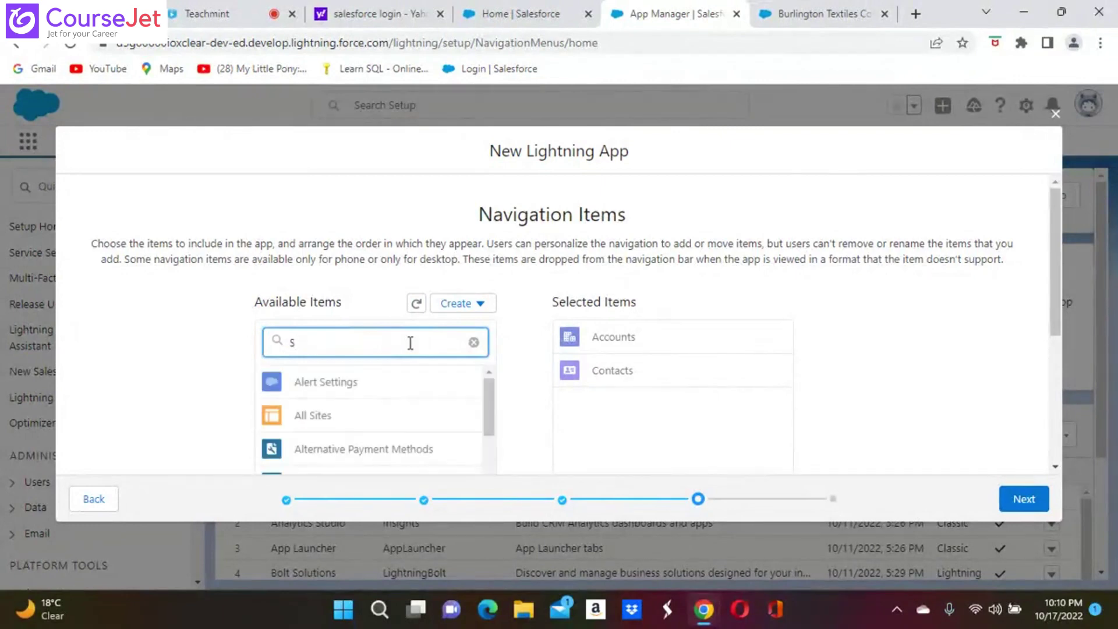
text(iggy )
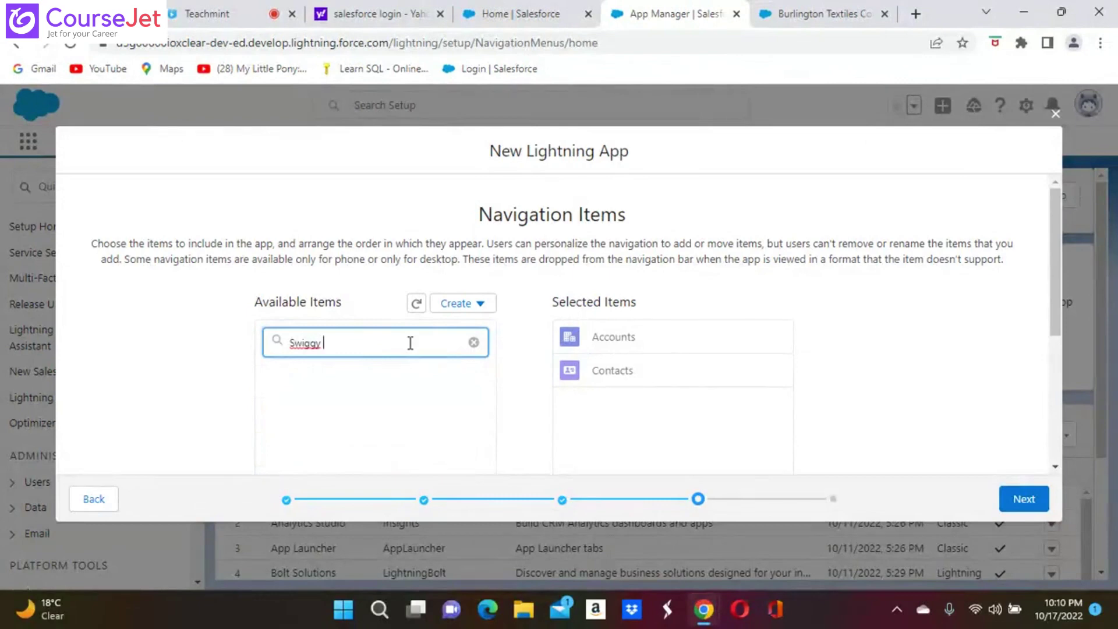
text(Order)
key(BackSpace)
key(BackSpace)
key(BackSpace)
key(BackSpace)
key(BackSpace)
key(BackSpace)
key(BackSpace)
key(BackSpace)
key(BackSpace)
key(BackSpace)
key(BackSpace)
key(BackSpace)
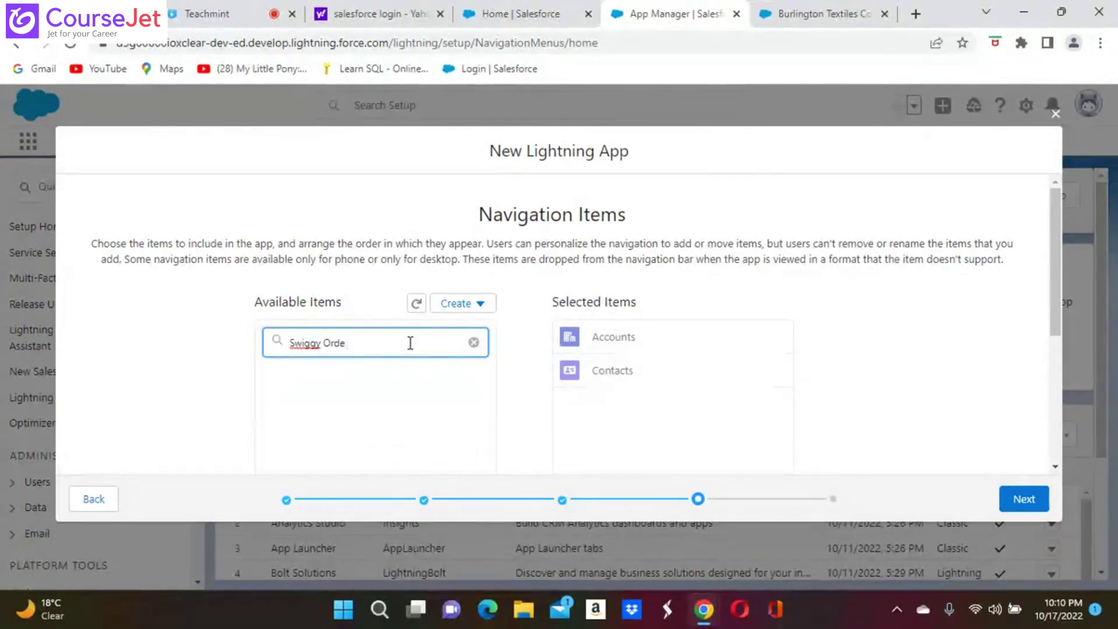
- Search the available navigation items for "Order", examine the matching entries, and clear the filter
text(Order)
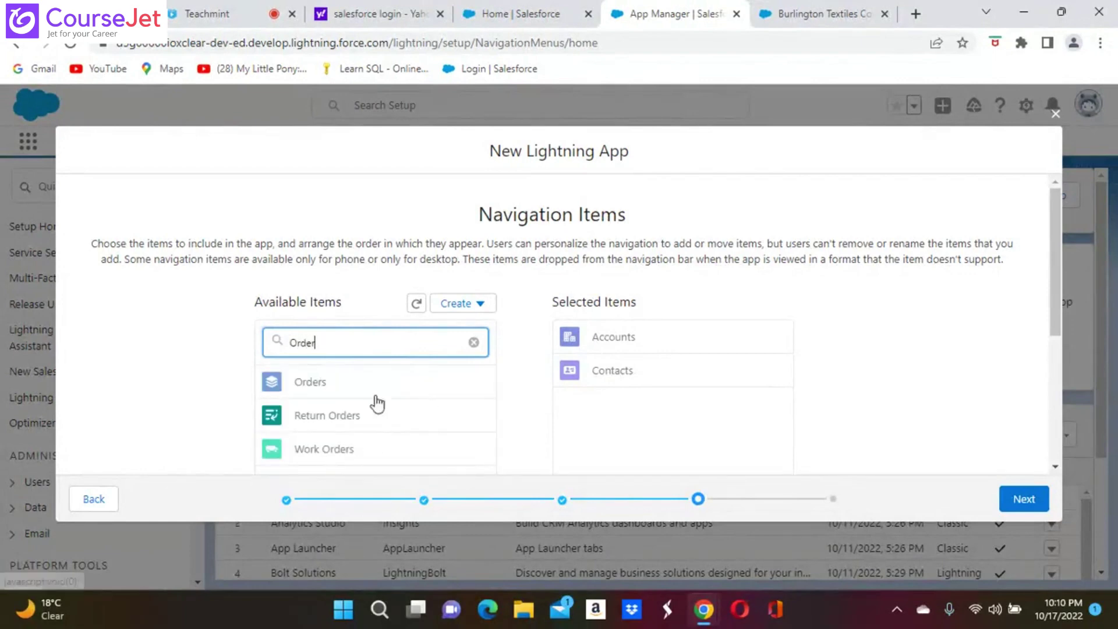
click(312, 385)
scroll(464, 318, down, 3)
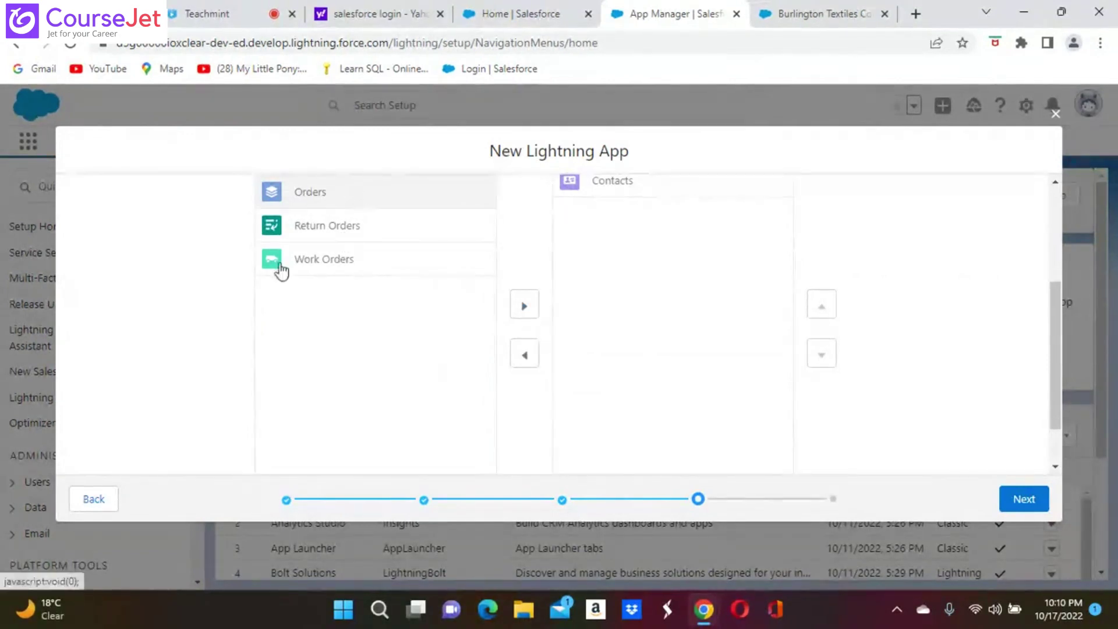
scroll(354, 247, up, 3)
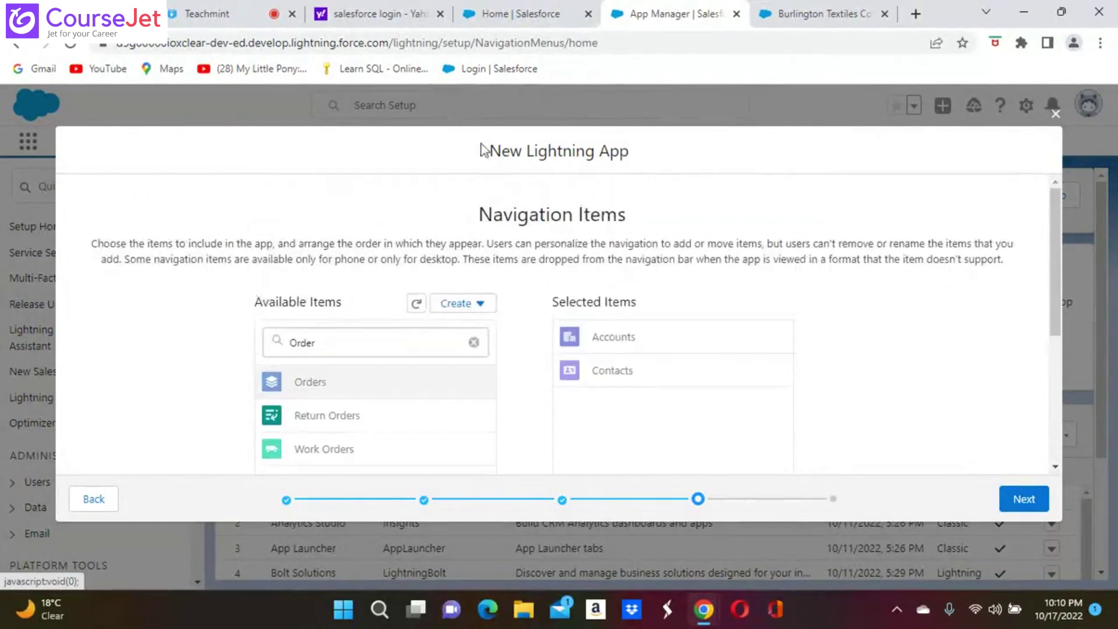
click(475, 343)
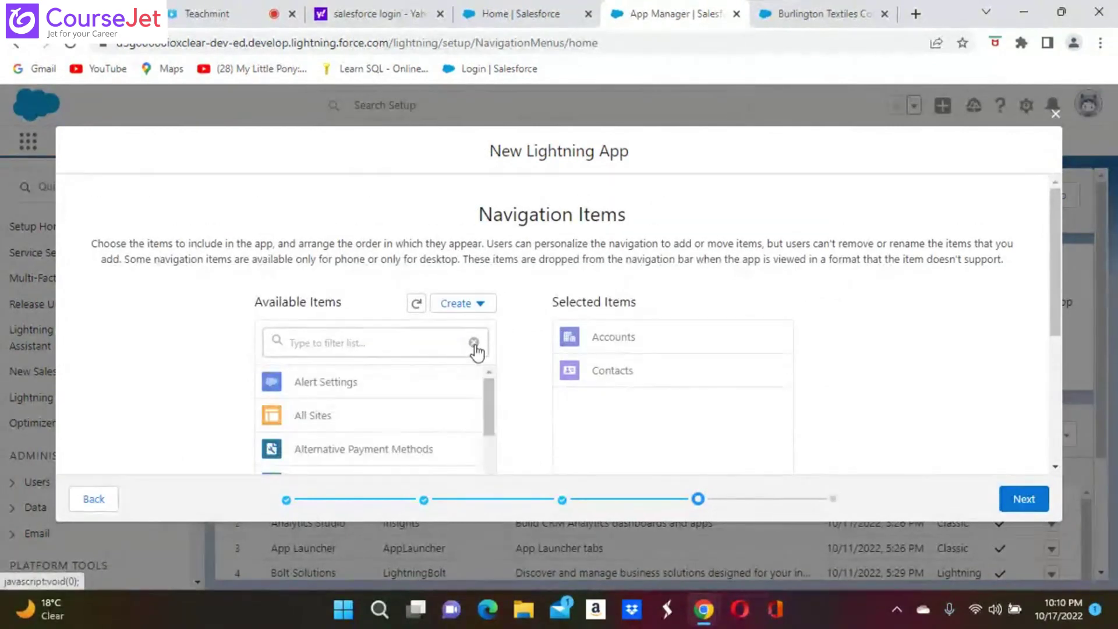
- Filter the available navigation items by "Case" and add Cases to the app's selected items
click(361, 348)
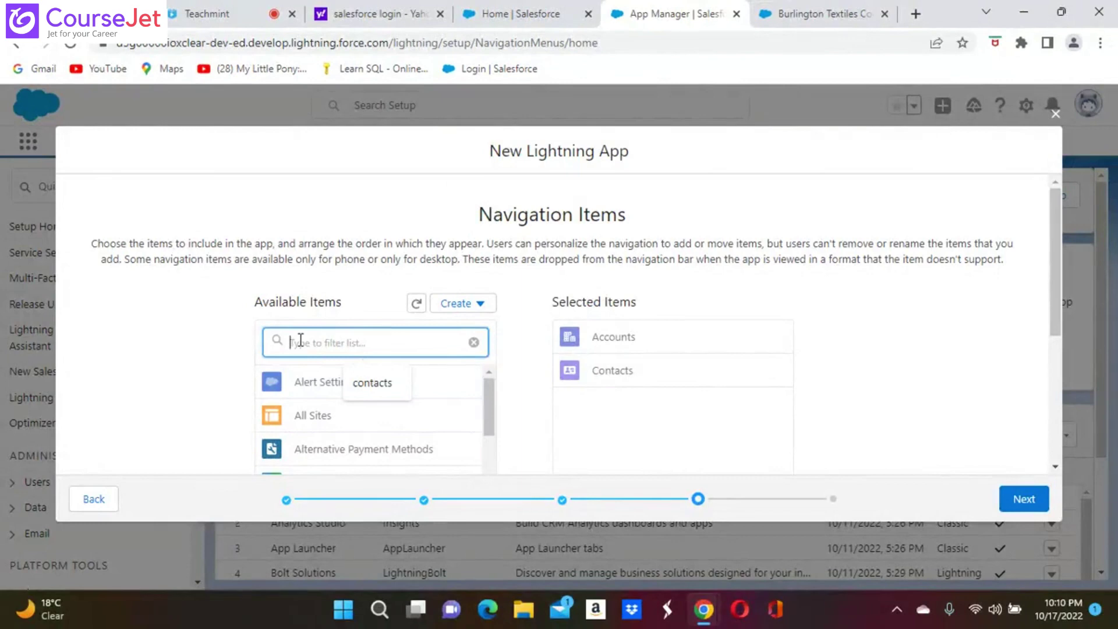
text(Case)
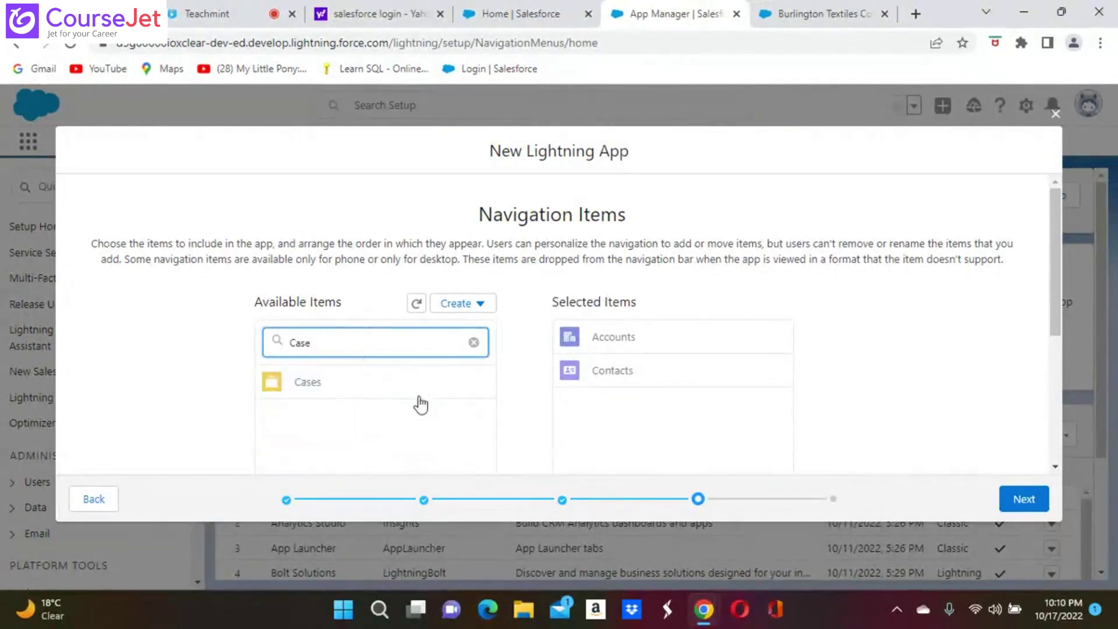
click(375, 394)
scroll(374, 394, down, 3)
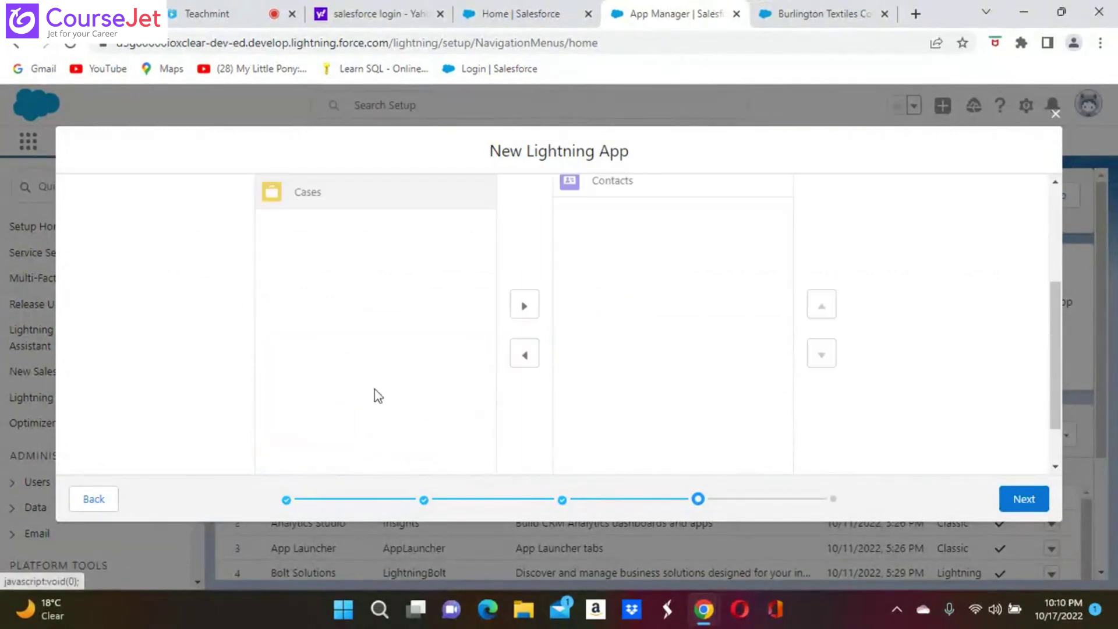
click(525, 307)
scroll(527, 315, up, 3)
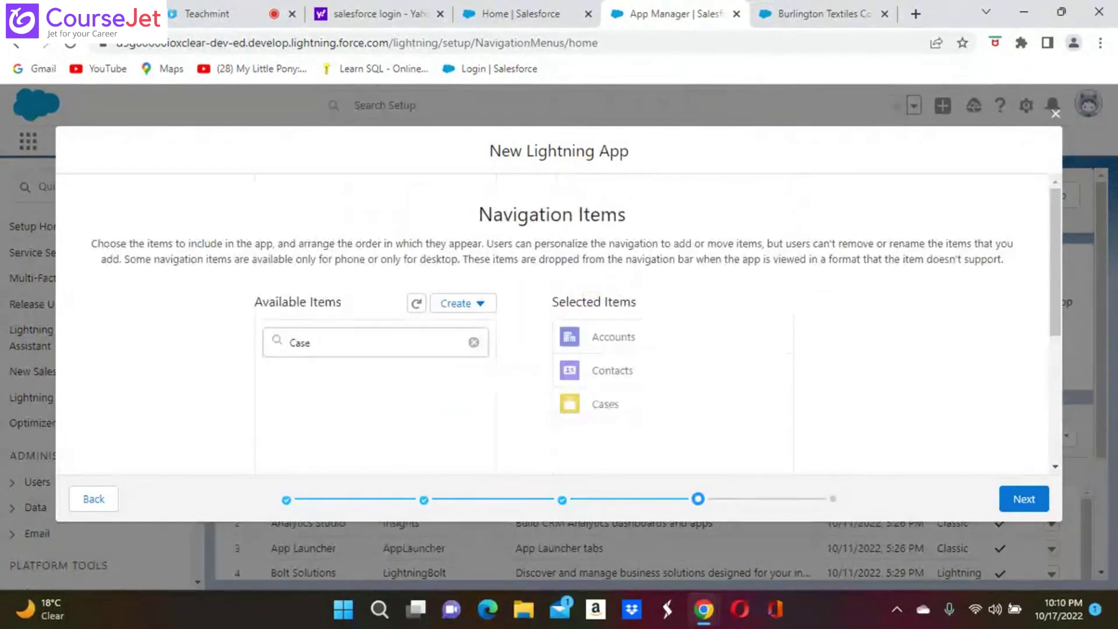
- Filter the available navigation items by "Food" and add Food Items to the app's selected items
click(474, 343)
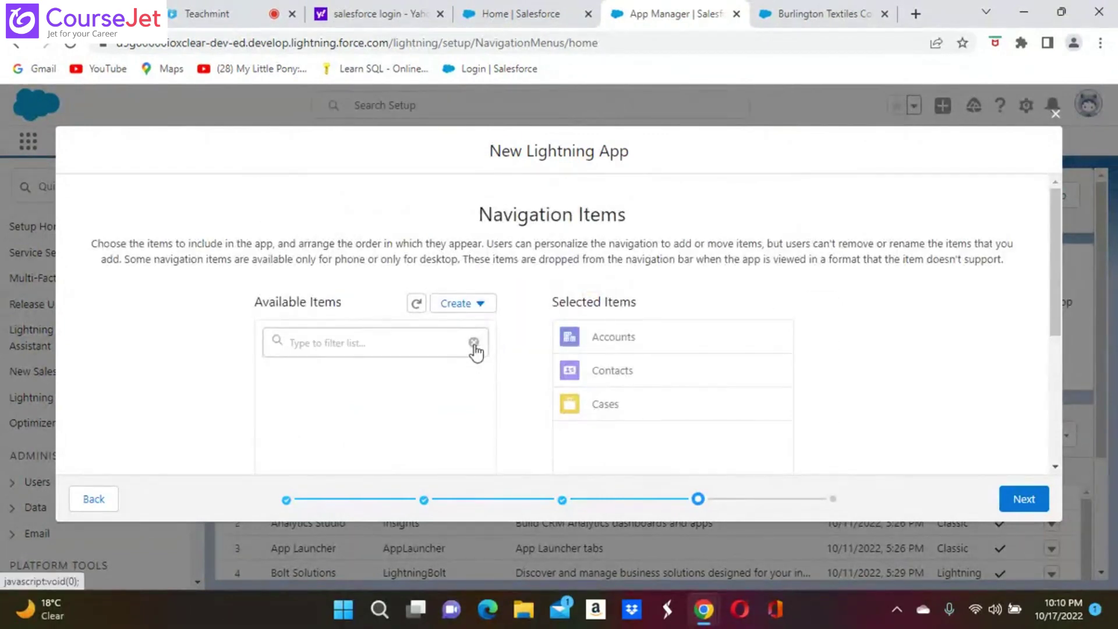
click(313, 350)
click(280, 297)
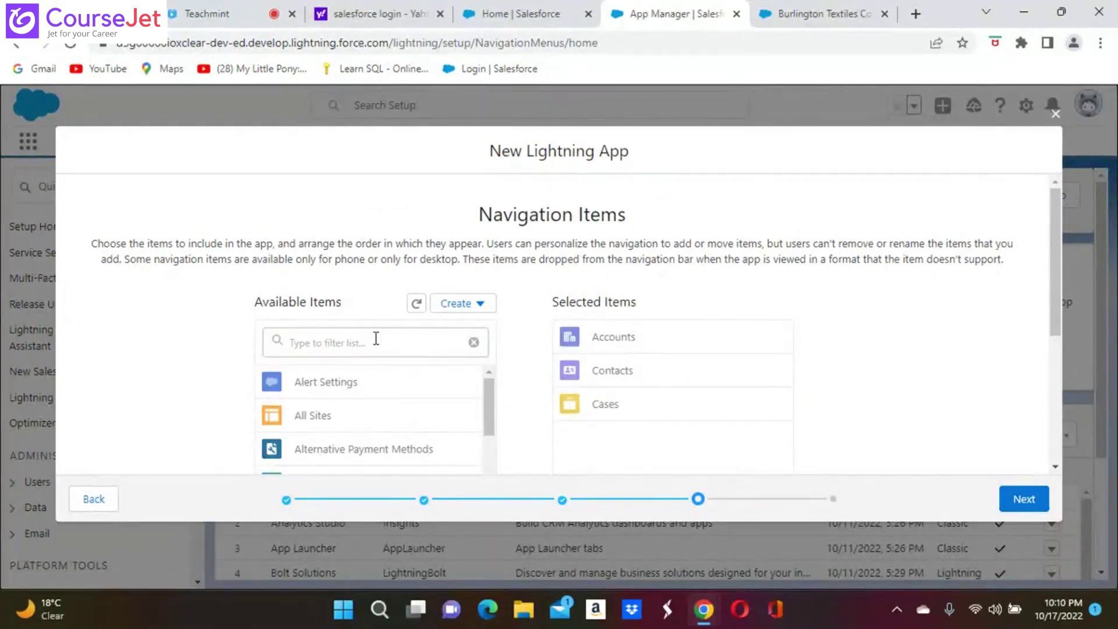
click(357, 347)
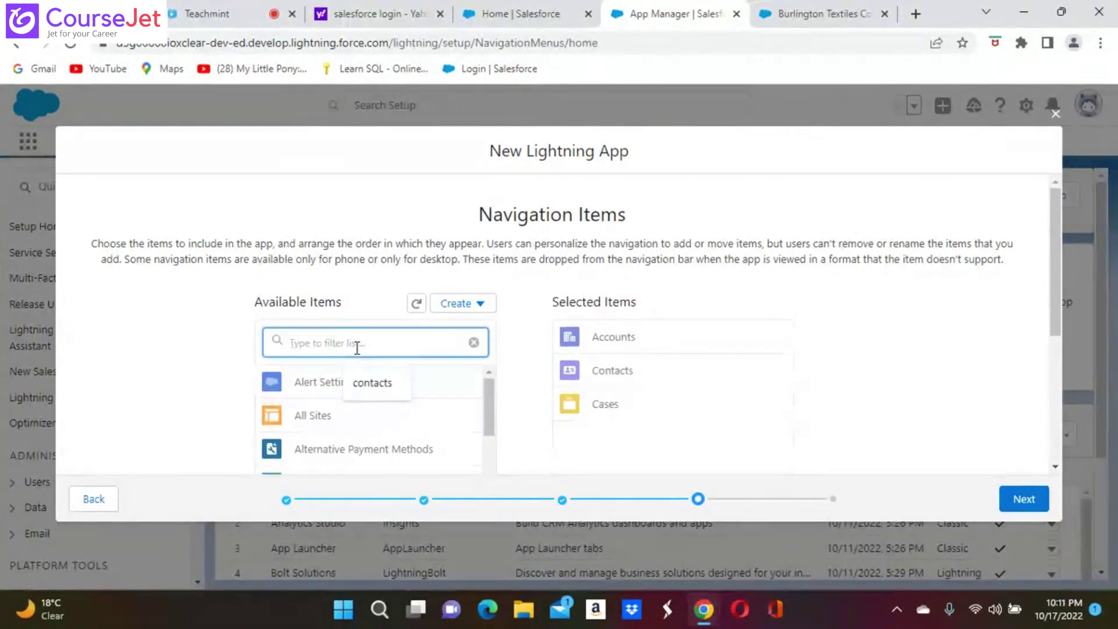
text(Food)
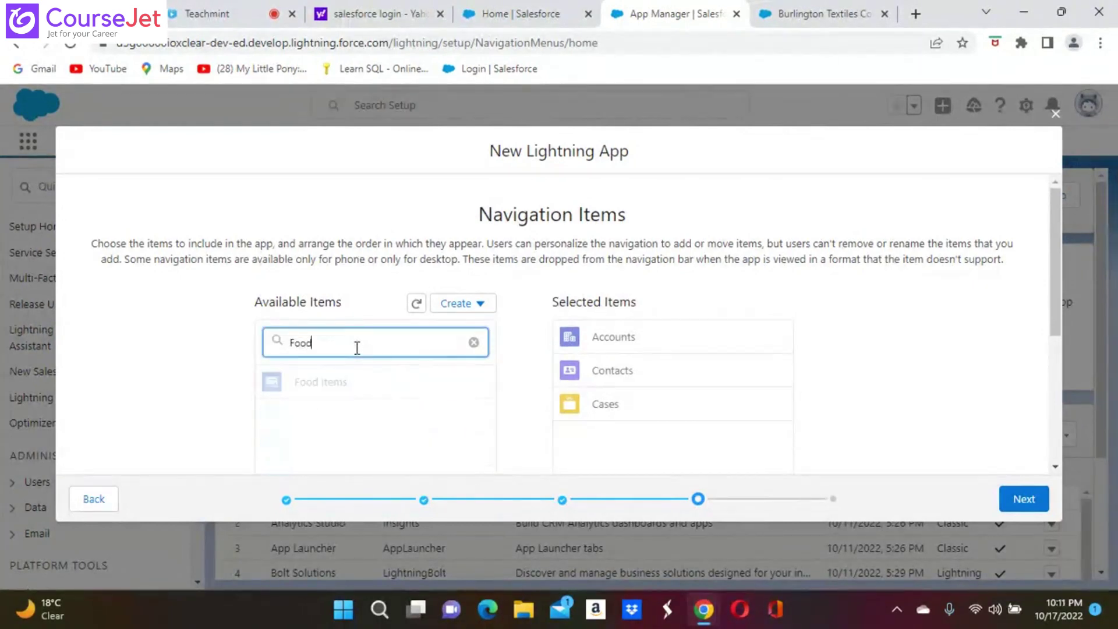
click(338, 382)
scroll(338, 379, down, 3)
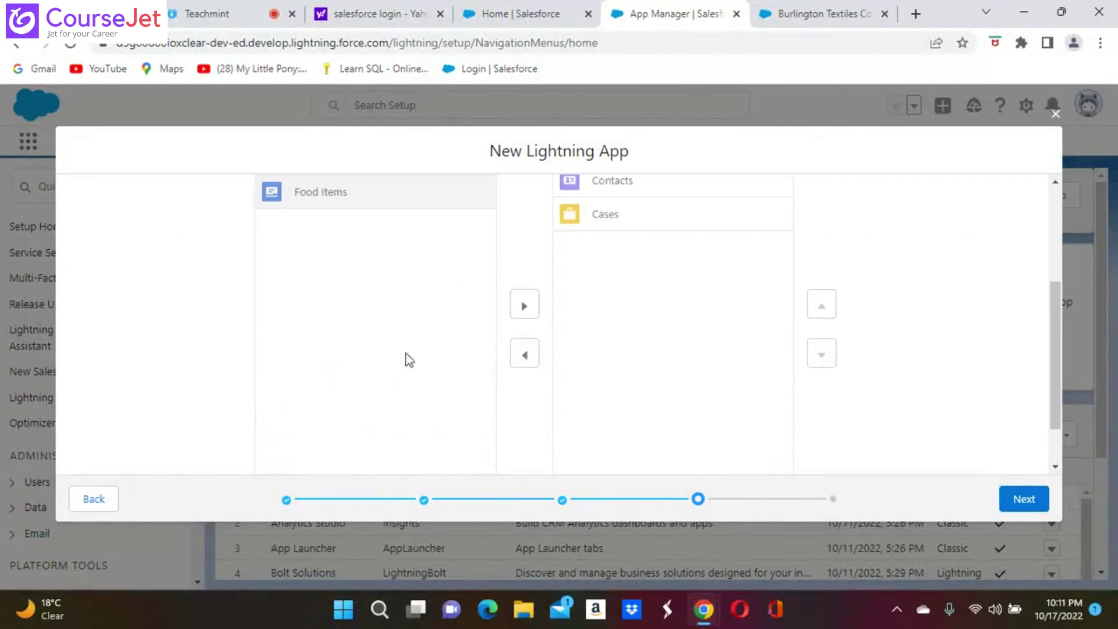
click(525, 307)
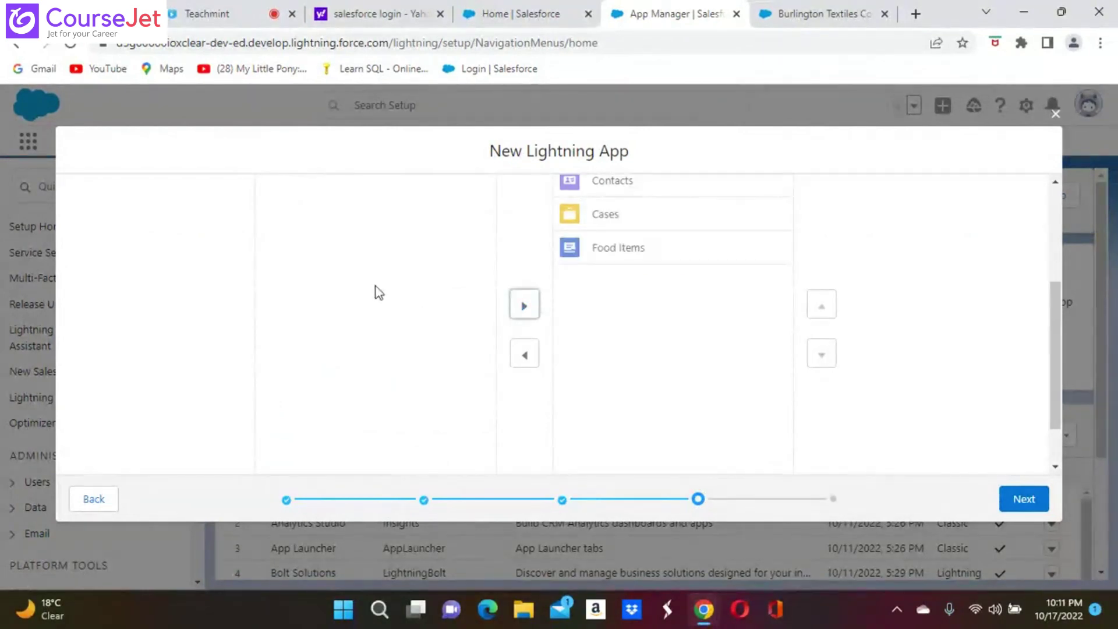
scroll(374, 292, up, 3)
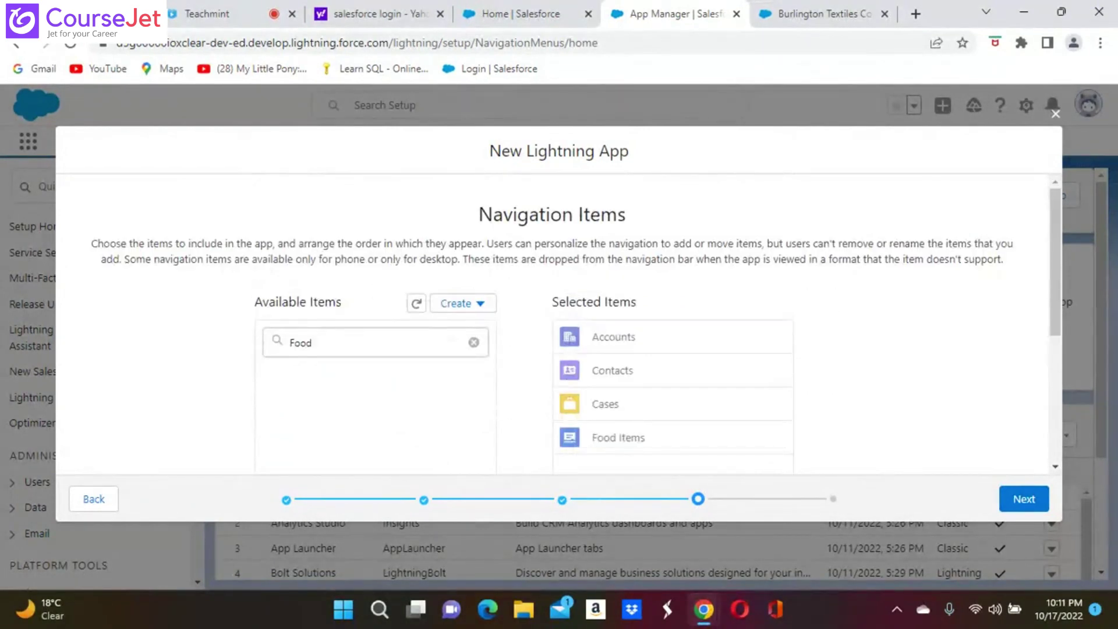
- Filter the available navigation items by "Deli", add Delivery Agents to the selected items, and continue to the user profiles
click(475, 347)
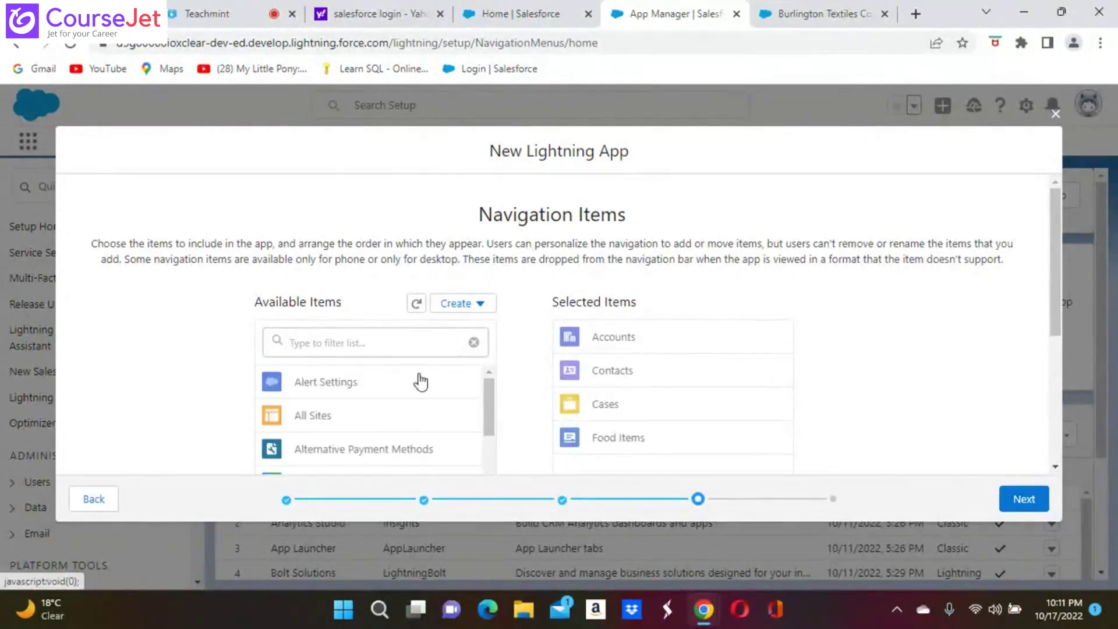
click(413, 348)
text(Deli)
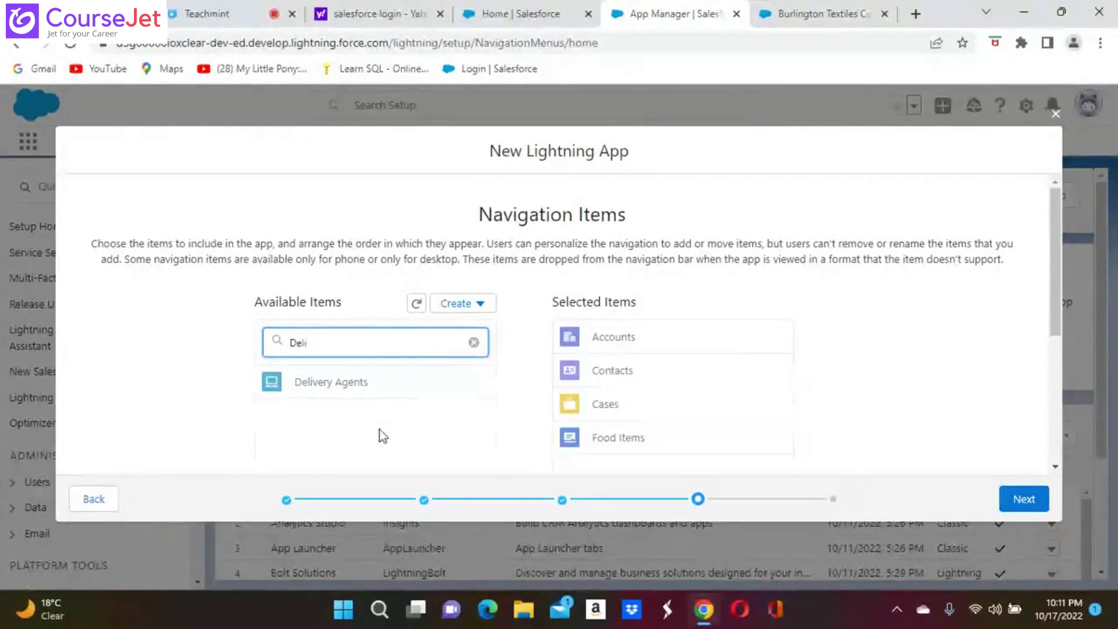
click(335, 384)
scroll(435, 384, down, 3)
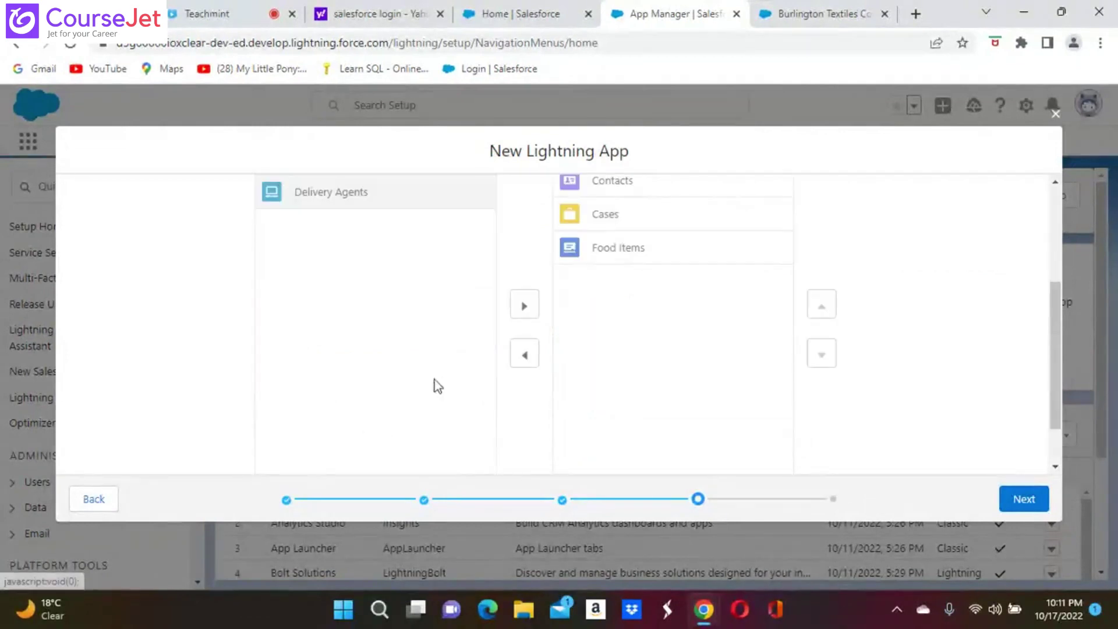
click(526, 308)
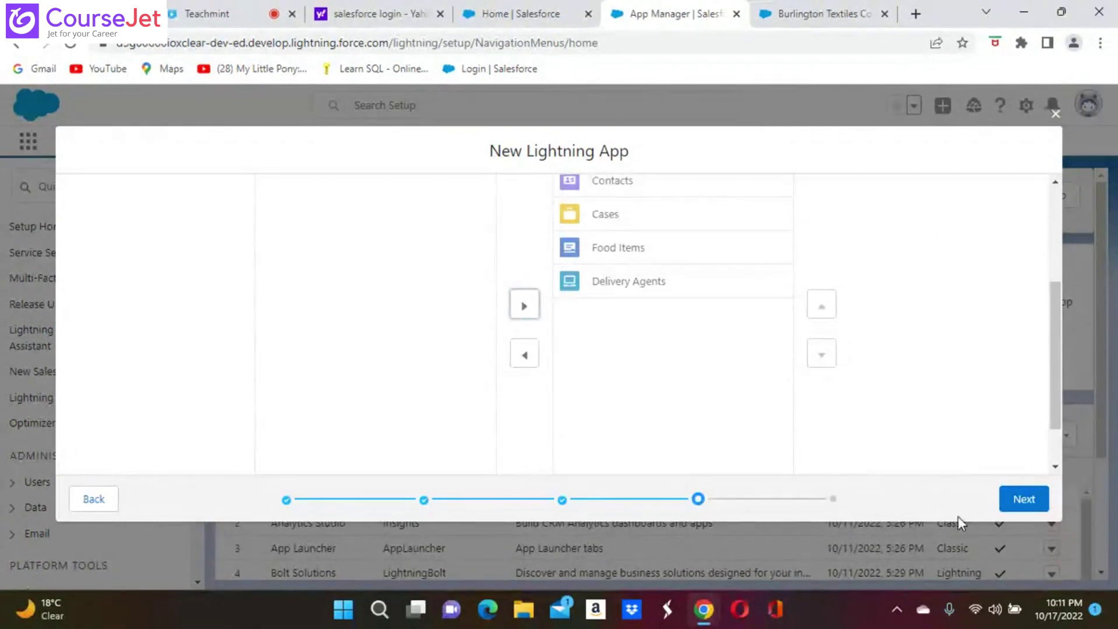
click(1028, 503)
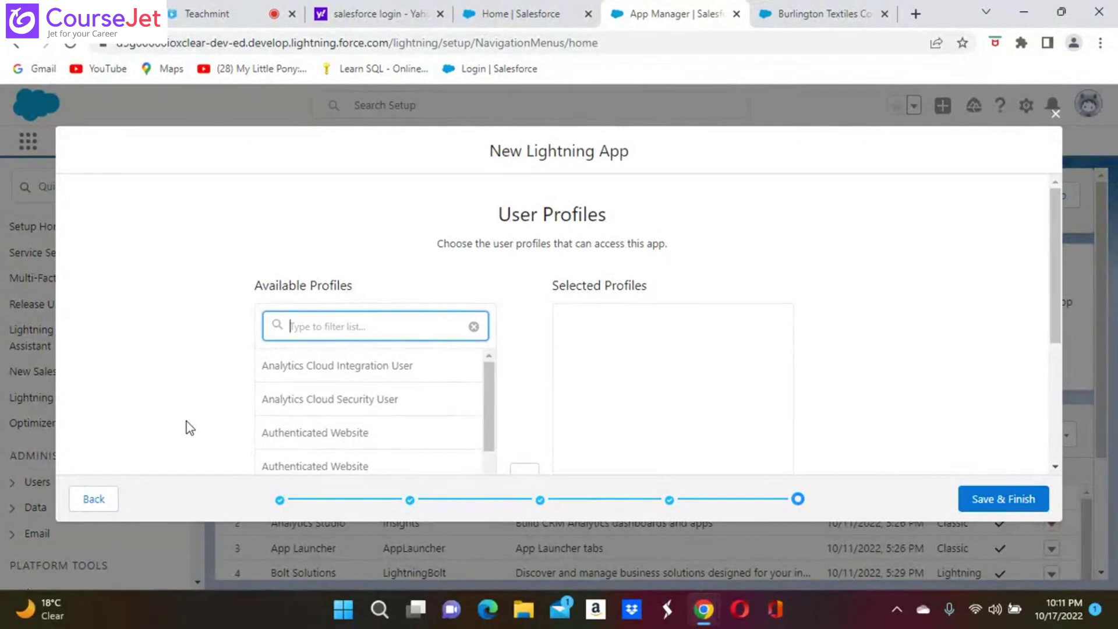
- Filter the available profiles by "Syste", give System Administrator access to the app, and save the finished app
scroll(369, 411, down, 5)
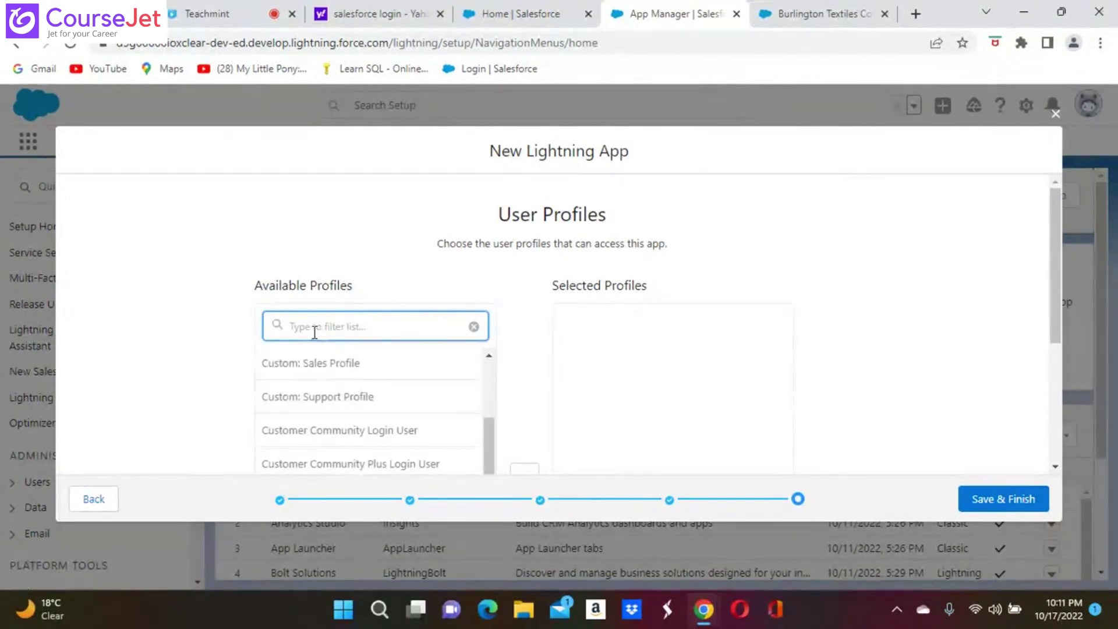
text(Sy)
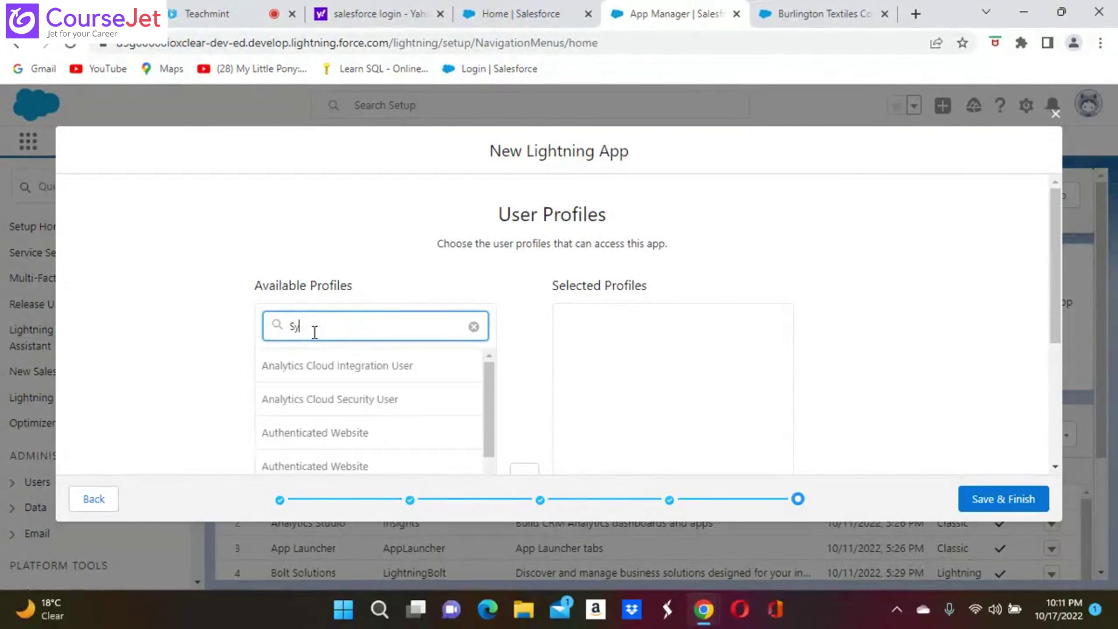
text(ste)
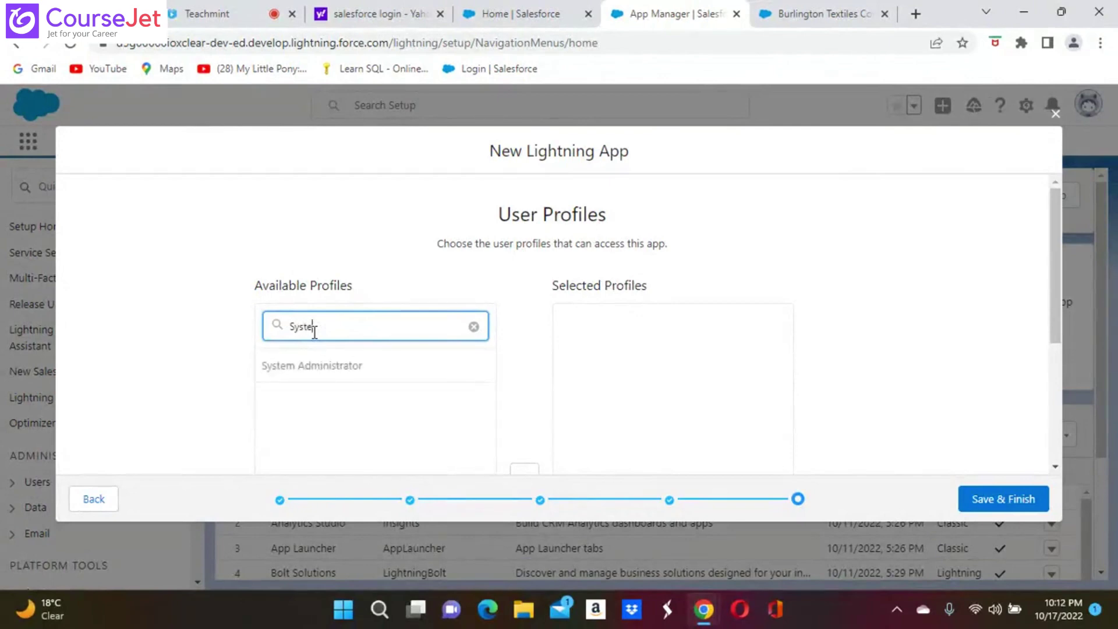
click(334, 370)
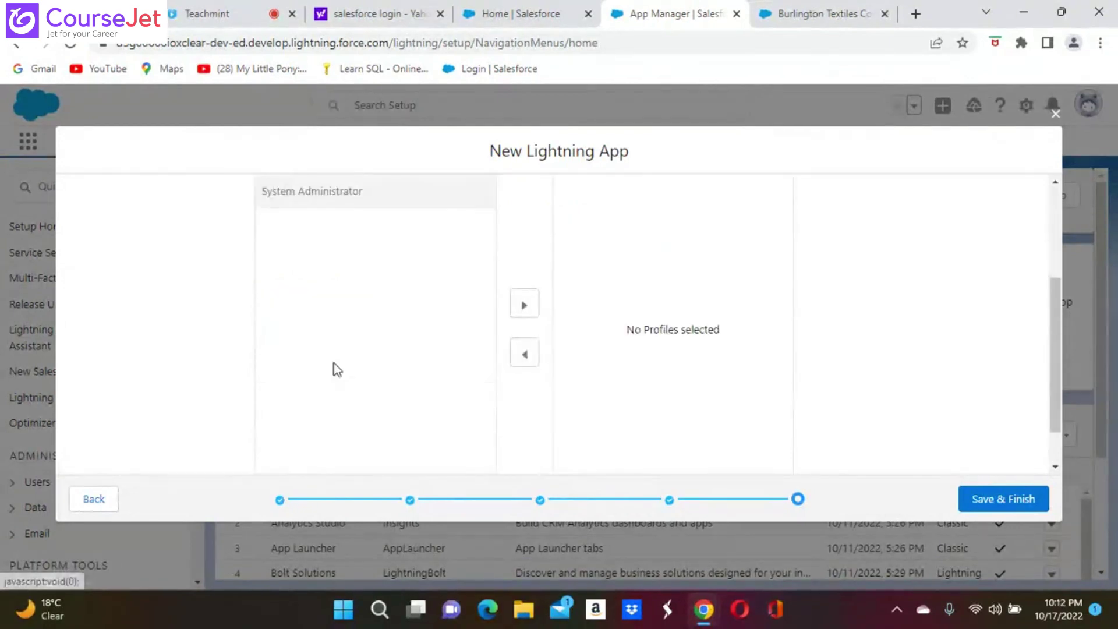
click(524, 307)
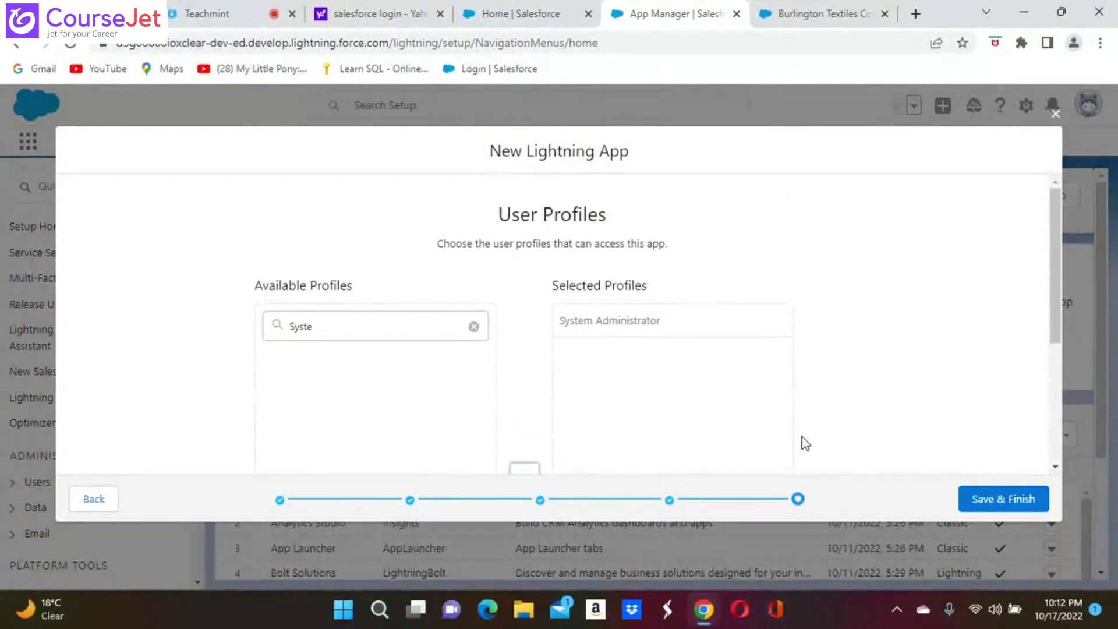
click(1006, 499)
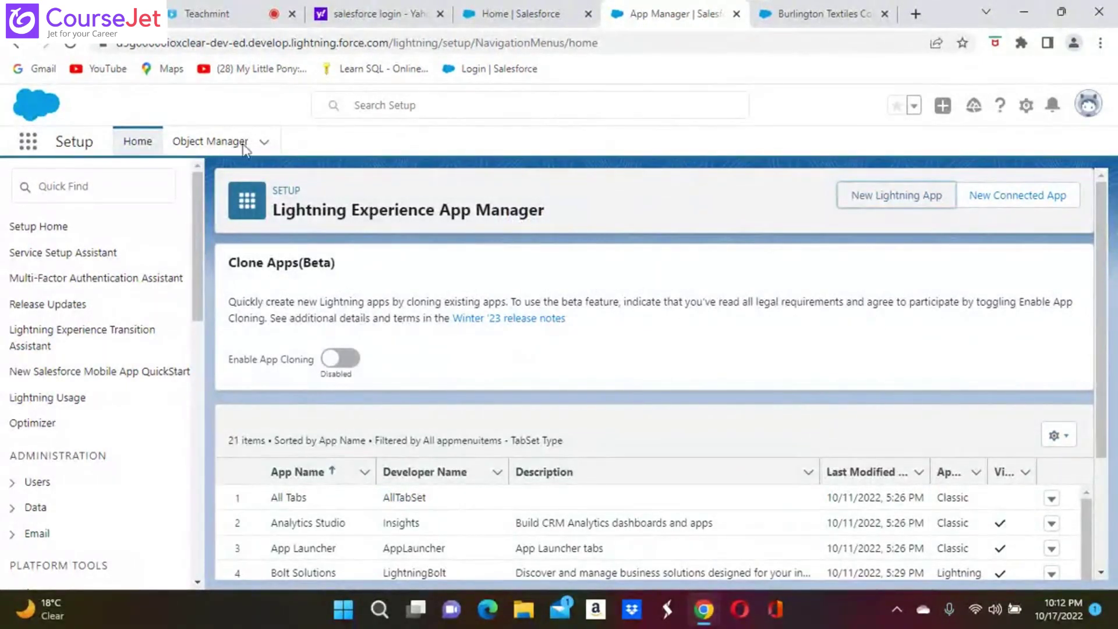
- Search the apps for "Swigg", open Swiggy App, and look through its All Accounts list
click(35, 141)
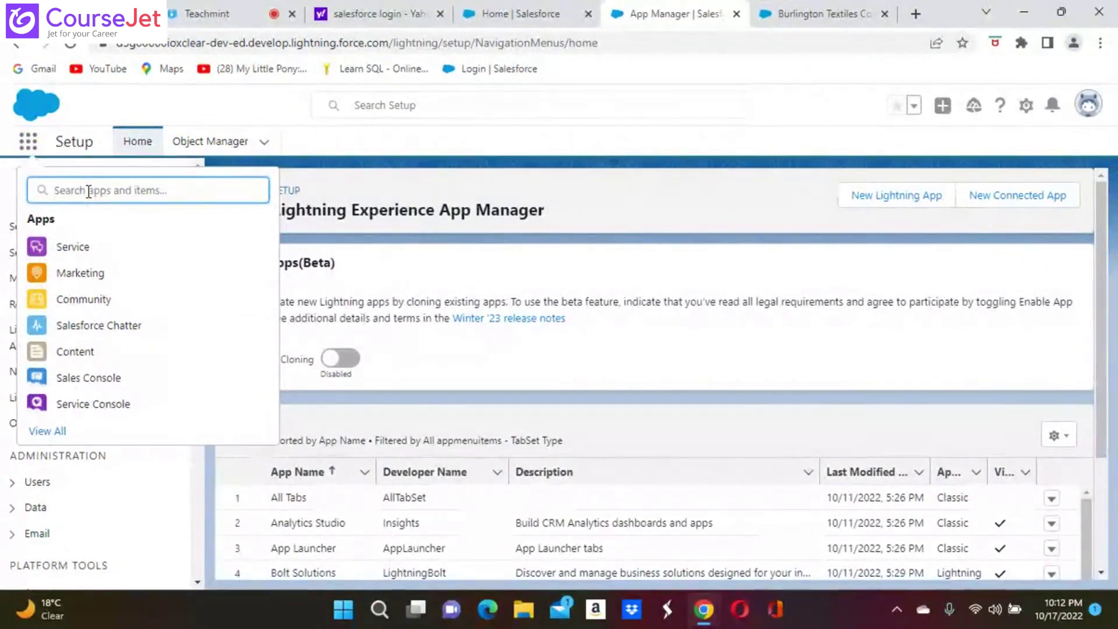
text(S)
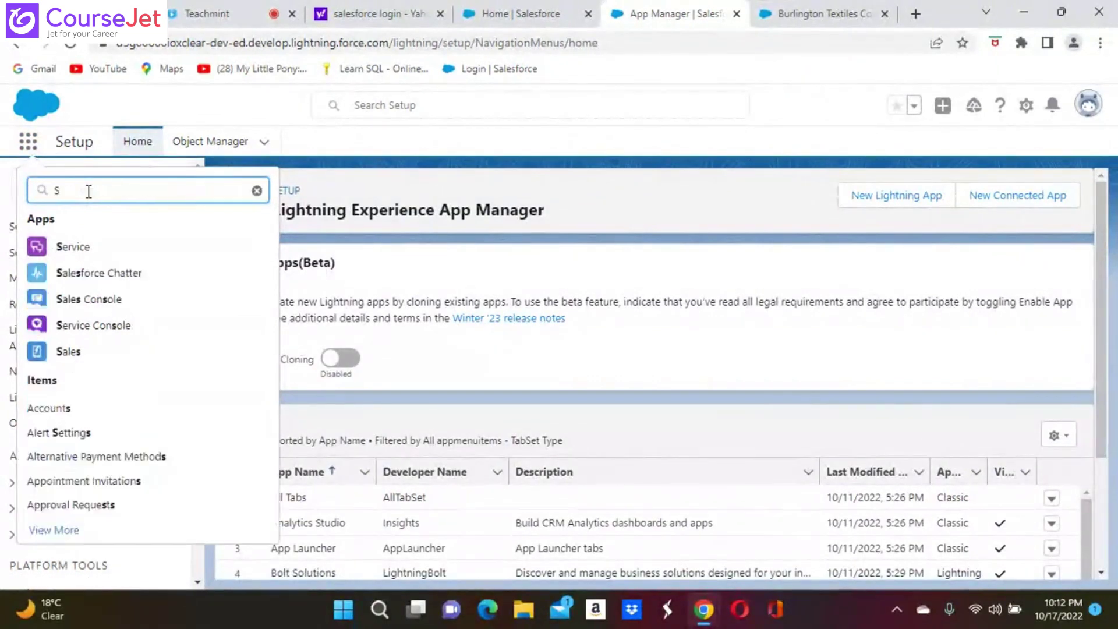
text(wigg)
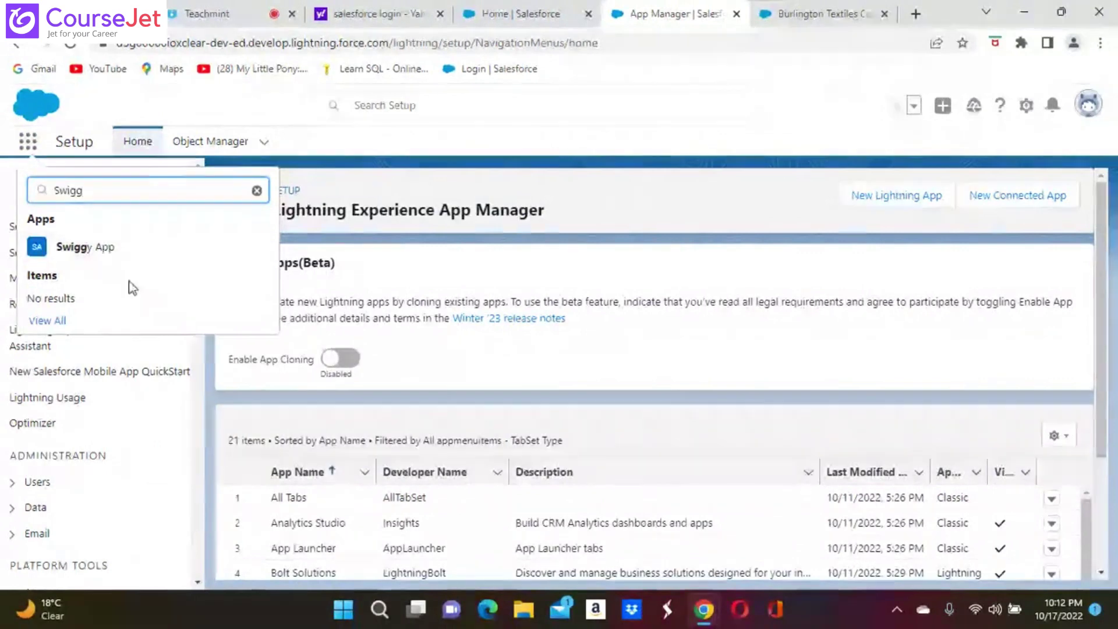
click(97, 249)
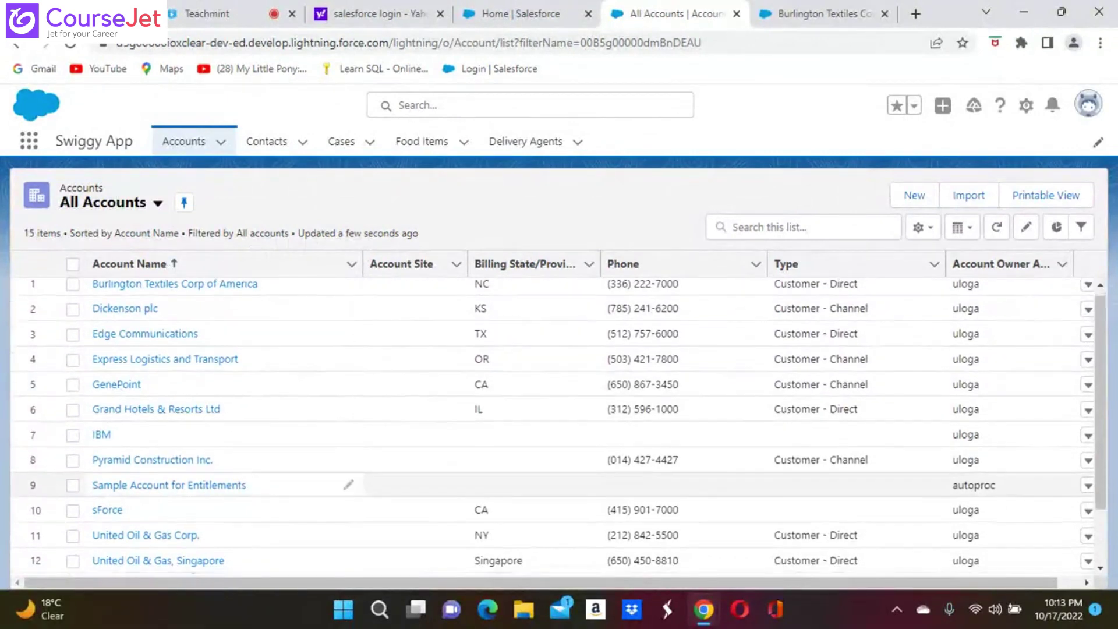
scroll(245, 485, down, 3)
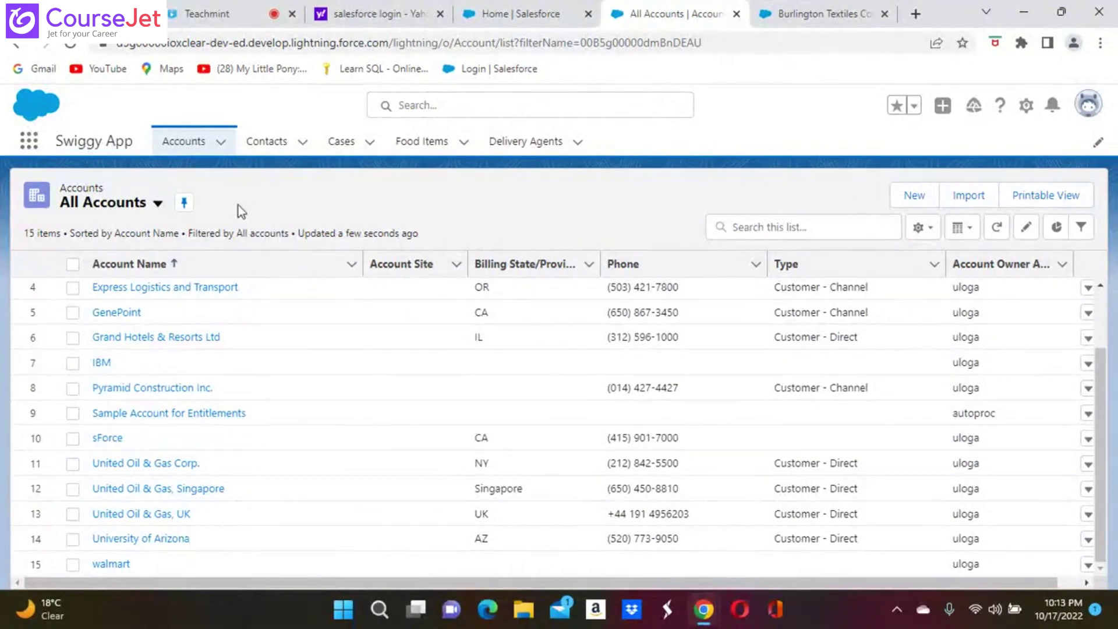
scroll(262, 349, up, 2)
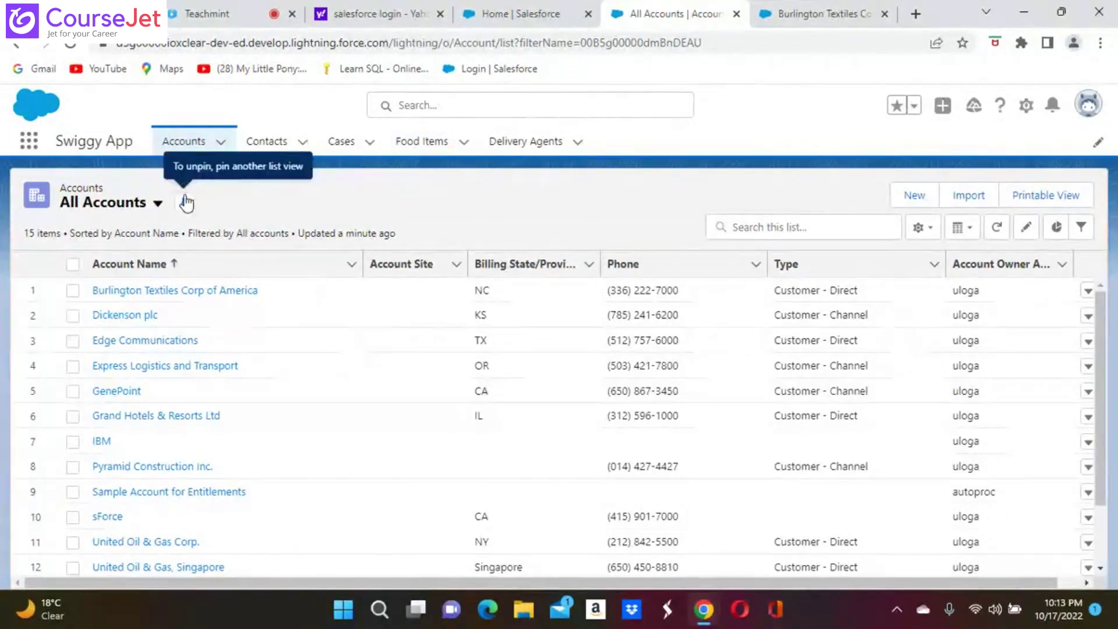
- Switch to the Service app to compare its navigation items, and return to Swiggy App by searching for "sw"
click(23, 143)
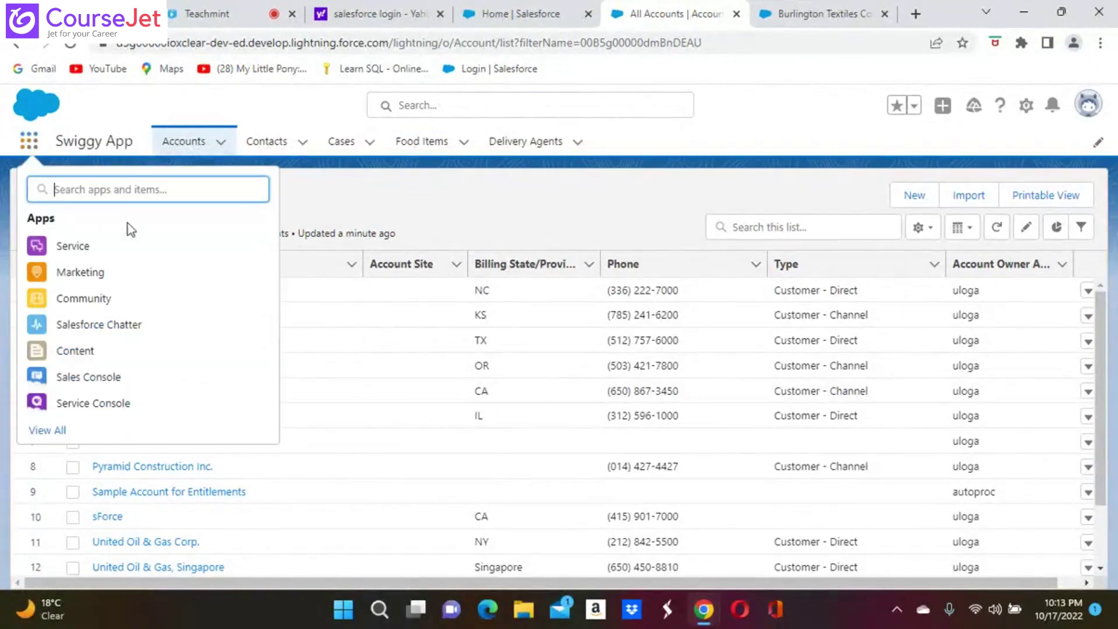
click(84, 248)
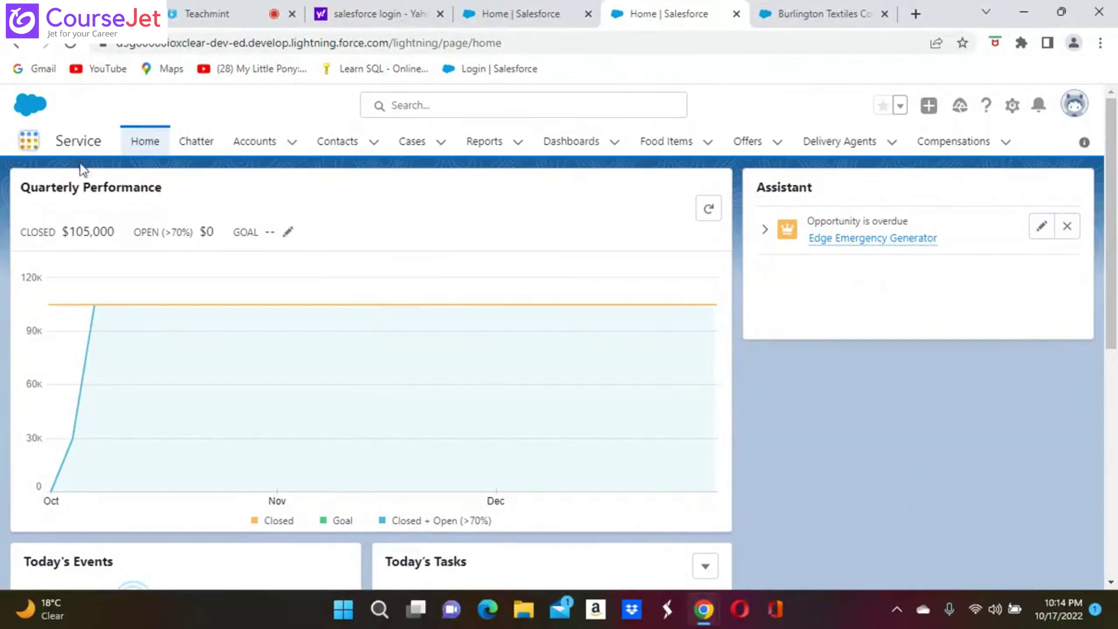
click(35, 146)
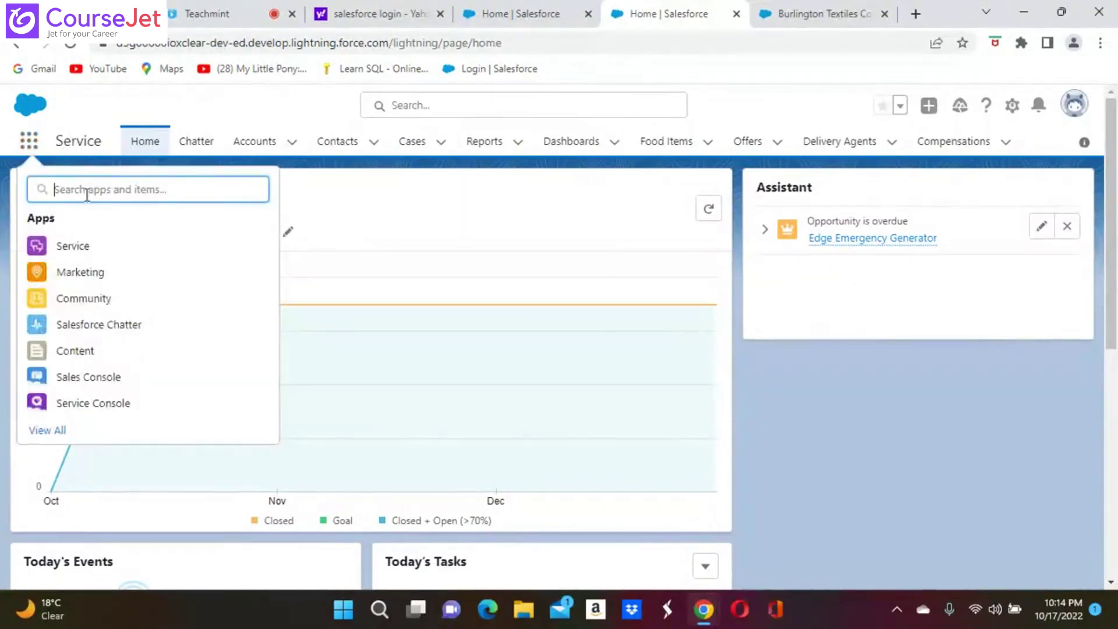
text(sw)
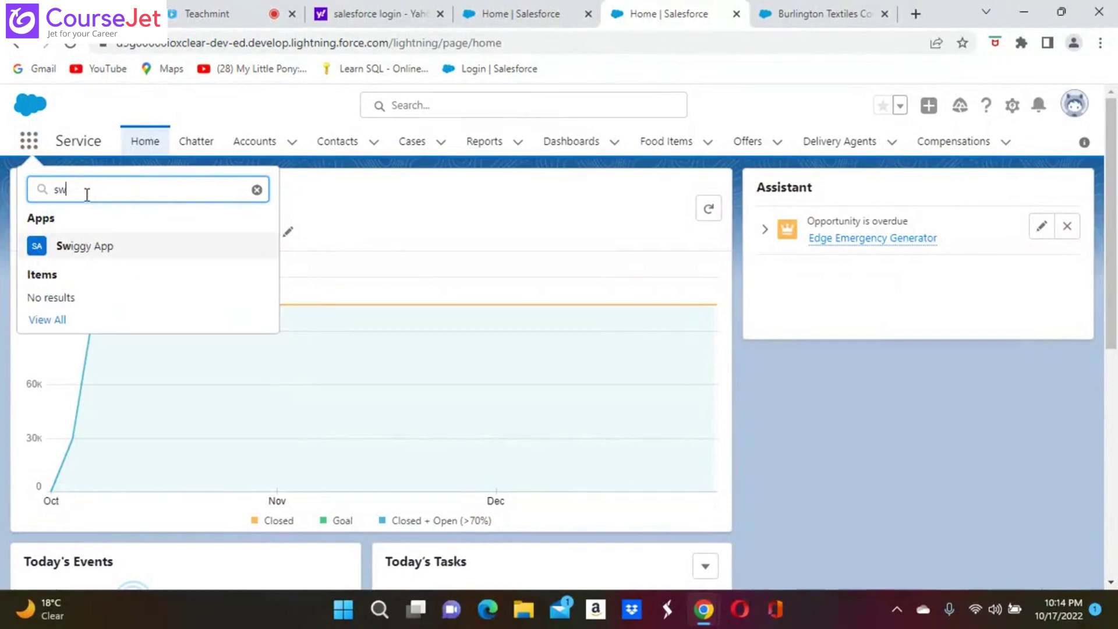
click(103, 251)
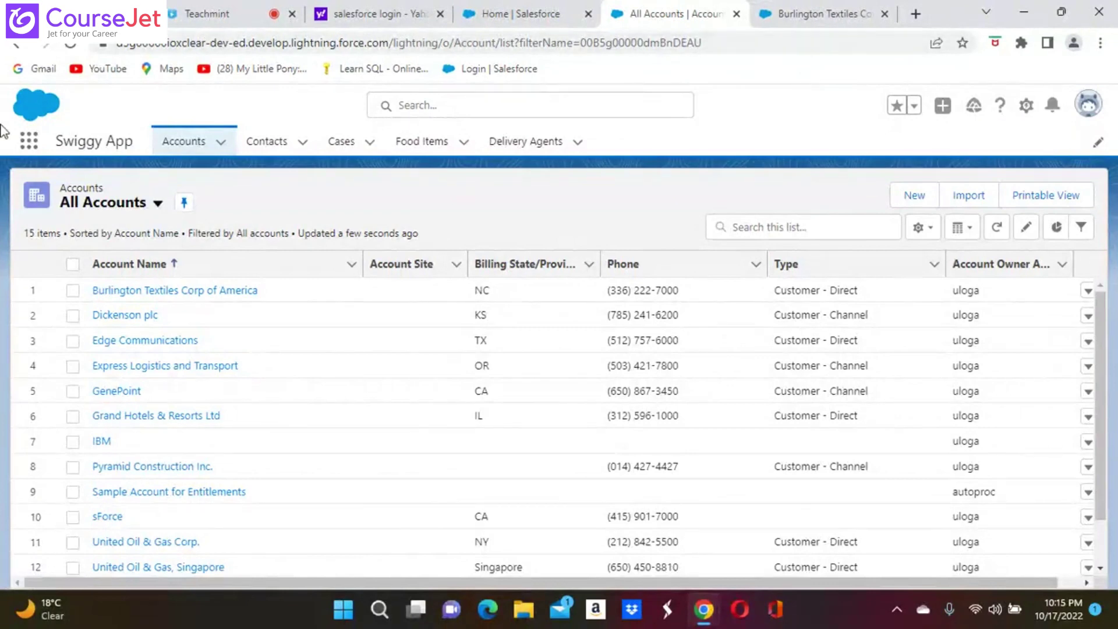
- Search the available apps and items for "ligh", examine the matches, and clear the search
click(29, 140)
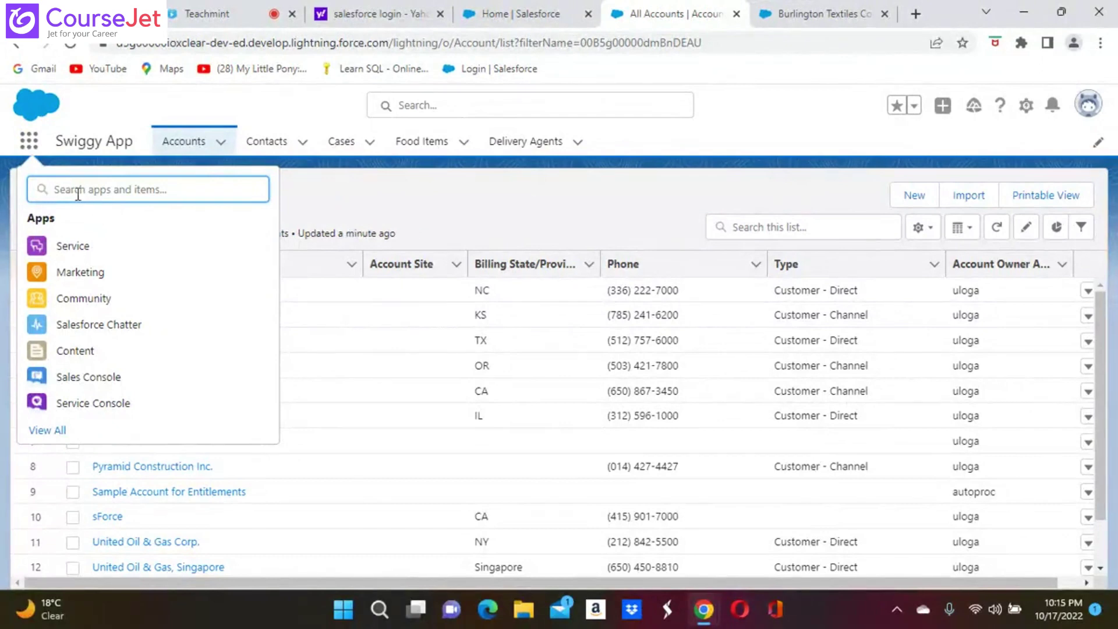
text(ligh)
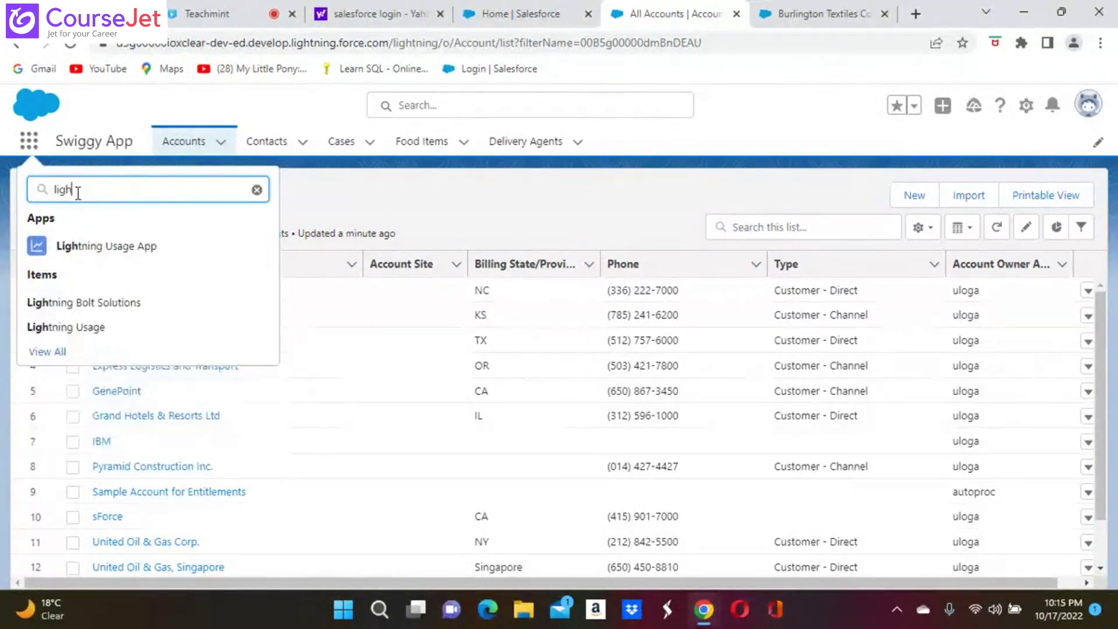
click(257, 190)
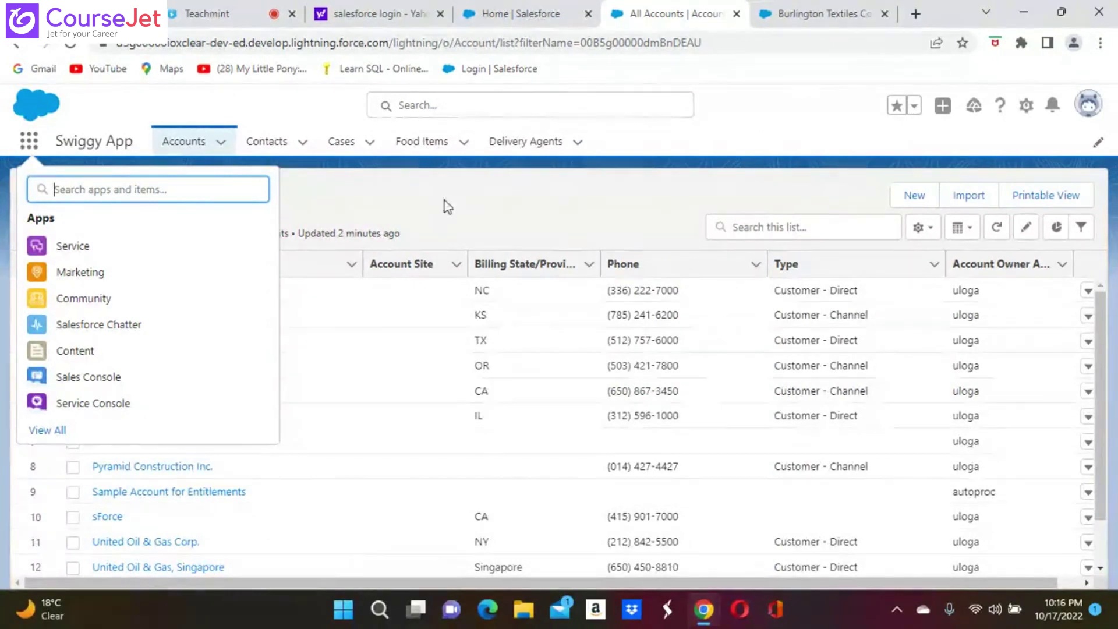
- Open Salesforce Setup, search its settings for "app", and open the App Manager
click(1025, 106)
click(958, 152)
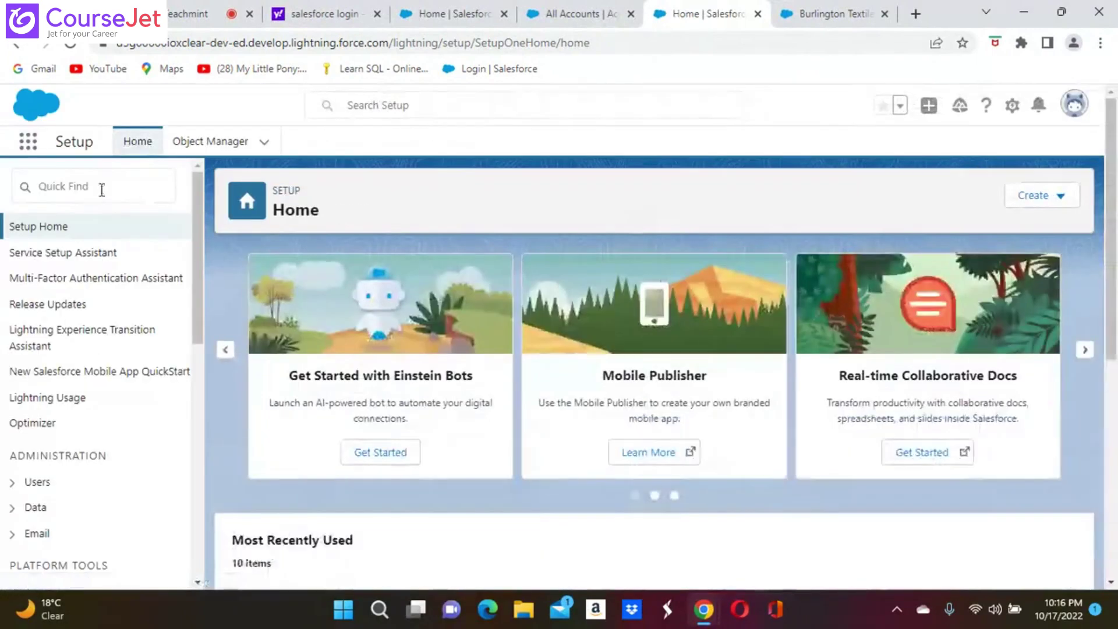
click(80, 187)
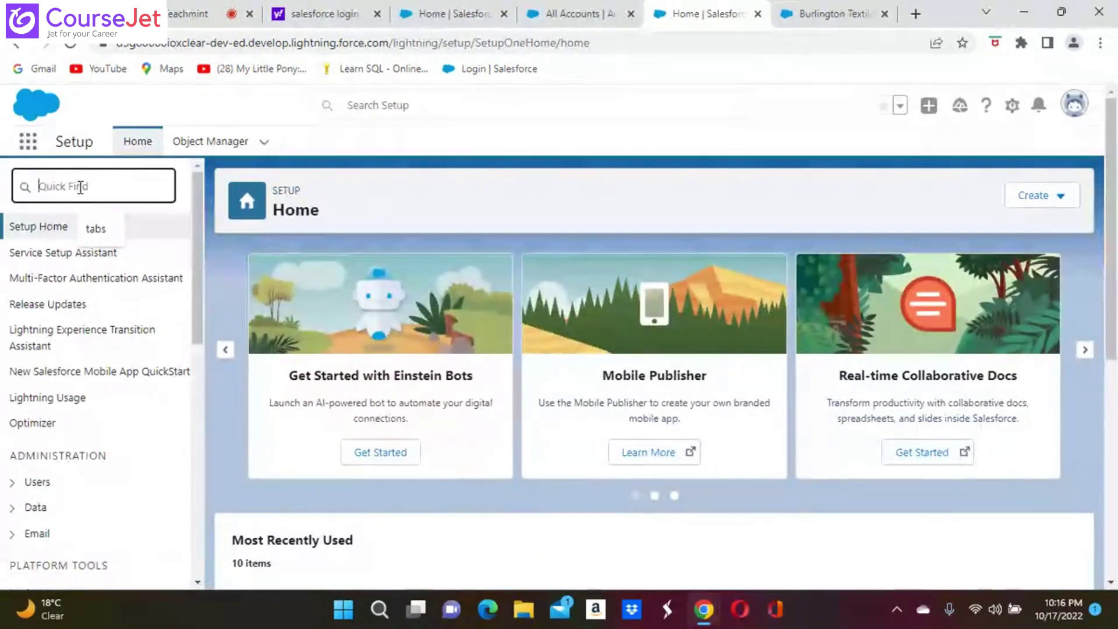
text(app)
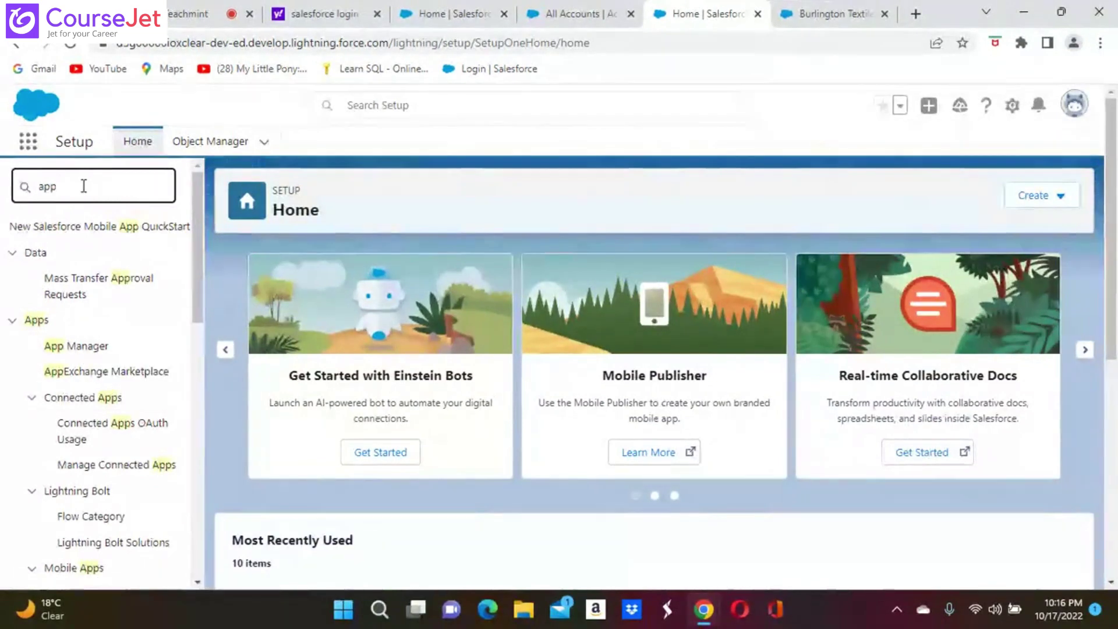
click(97, 349)
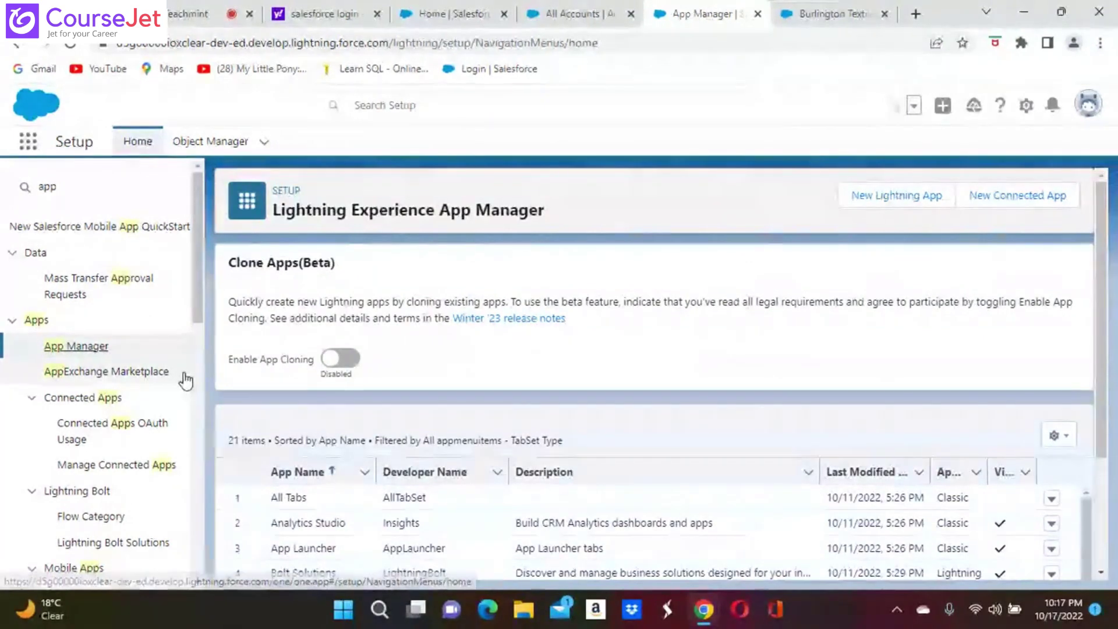
- Start a new Lightning app and set its app name and developer name to Swiggy_Salesforce
click(908, 198)
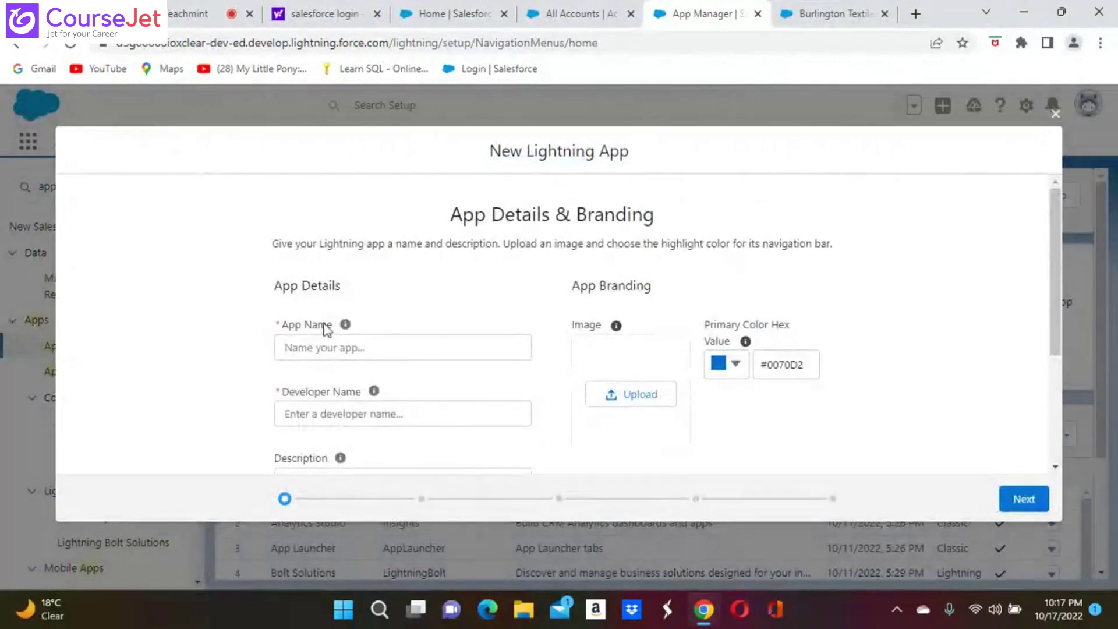
click(305, 346)
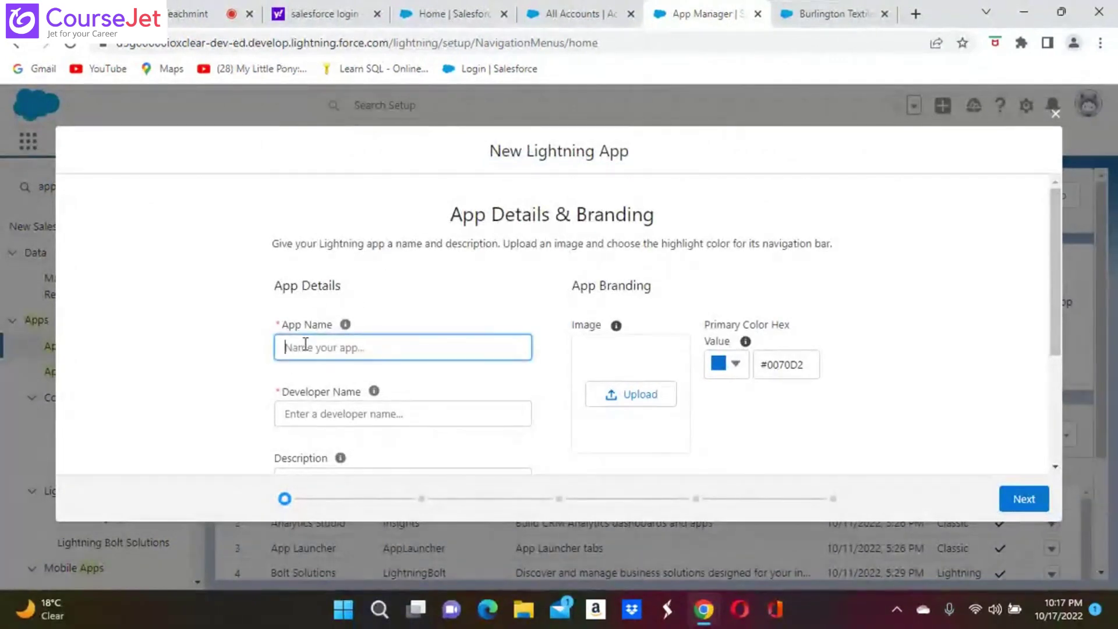
text(swiggy_)
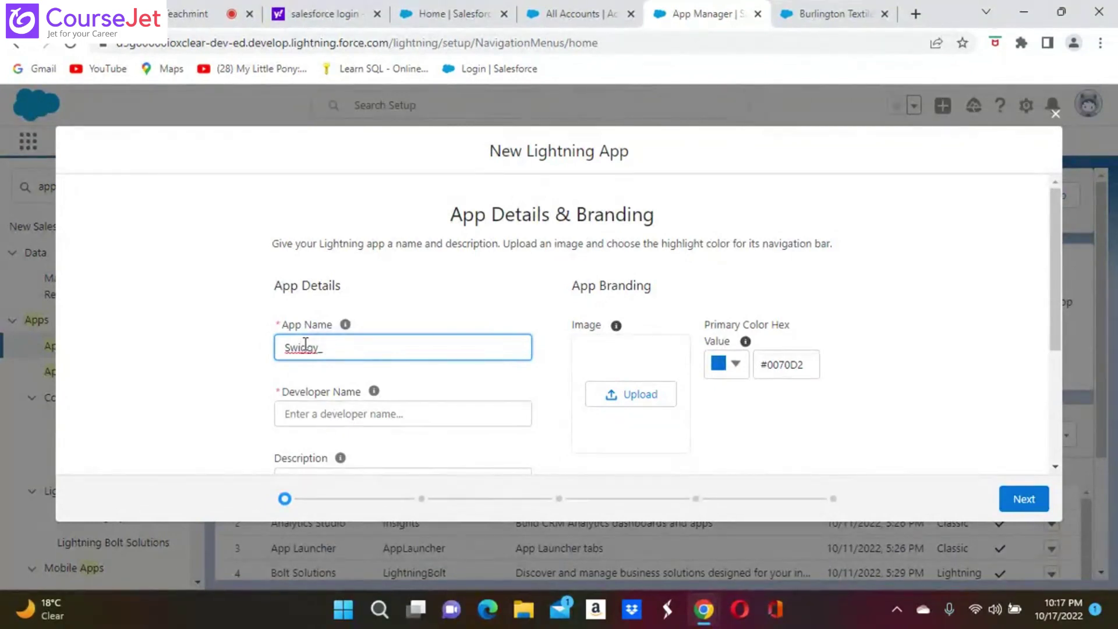
text( Salesforce)
click(351, 413)
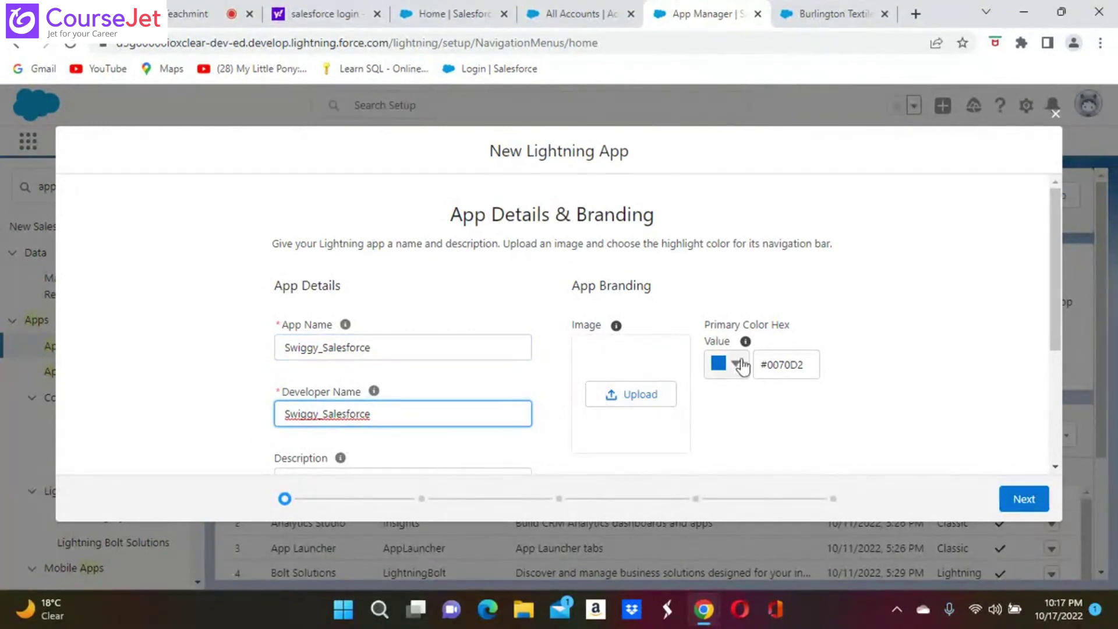
- Pick a yellow hue for the app's primary colour, leaving the shade at black, and apply it as #000000
click(726, 367)
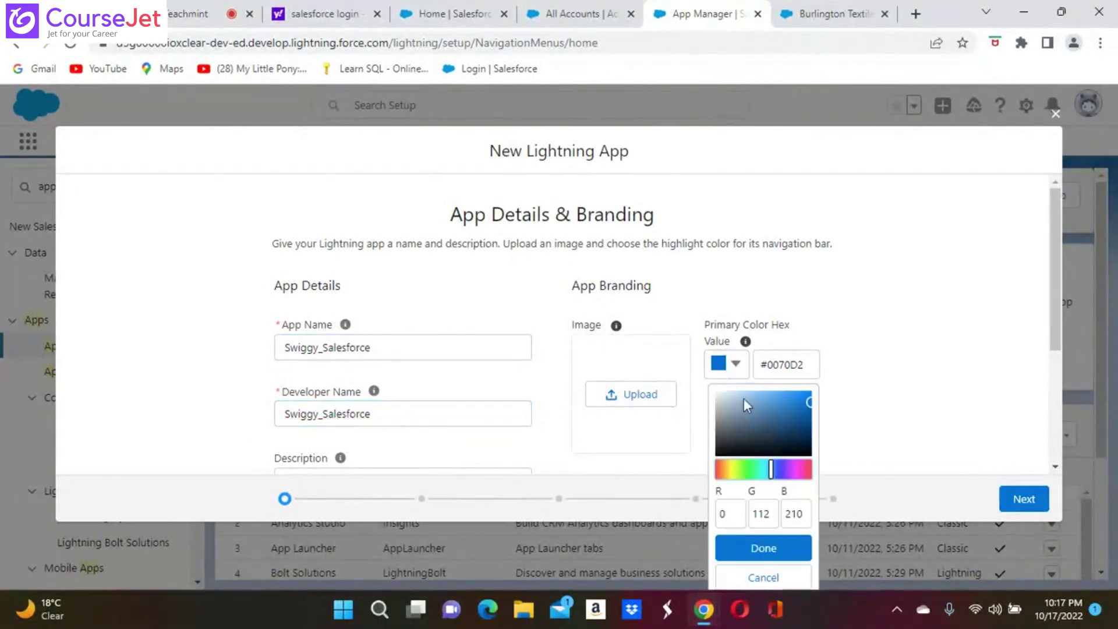
click(736, 471)
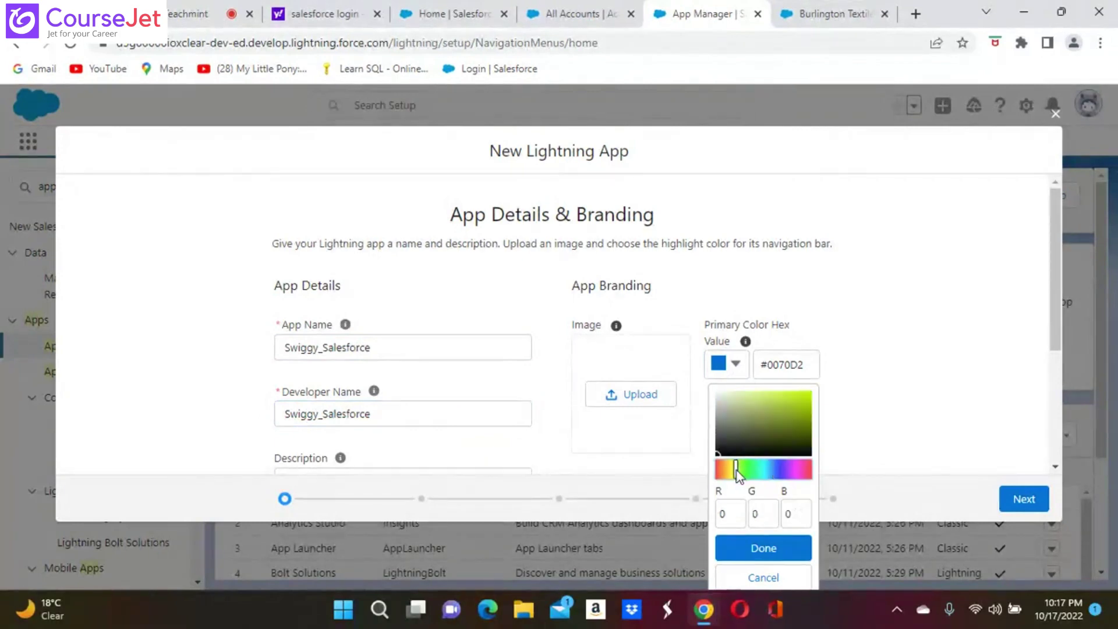
click(729, 471)
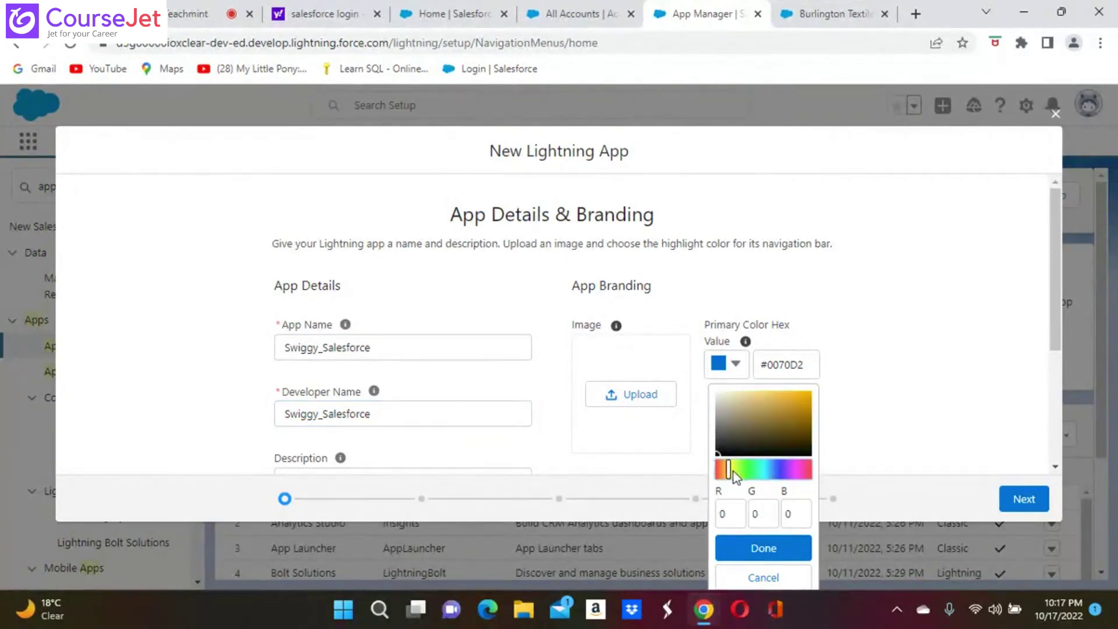
click(732, 470)
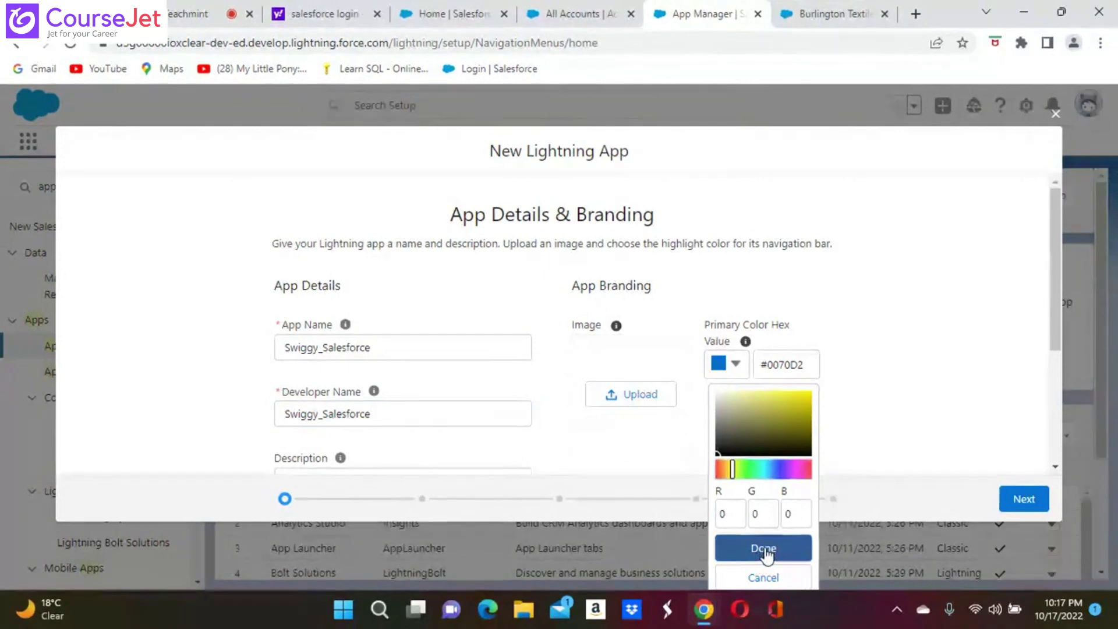
click(764, 549)
- Try to change the app's primary colour to a yellow hue again, and close the colour picker
click(722, 367)
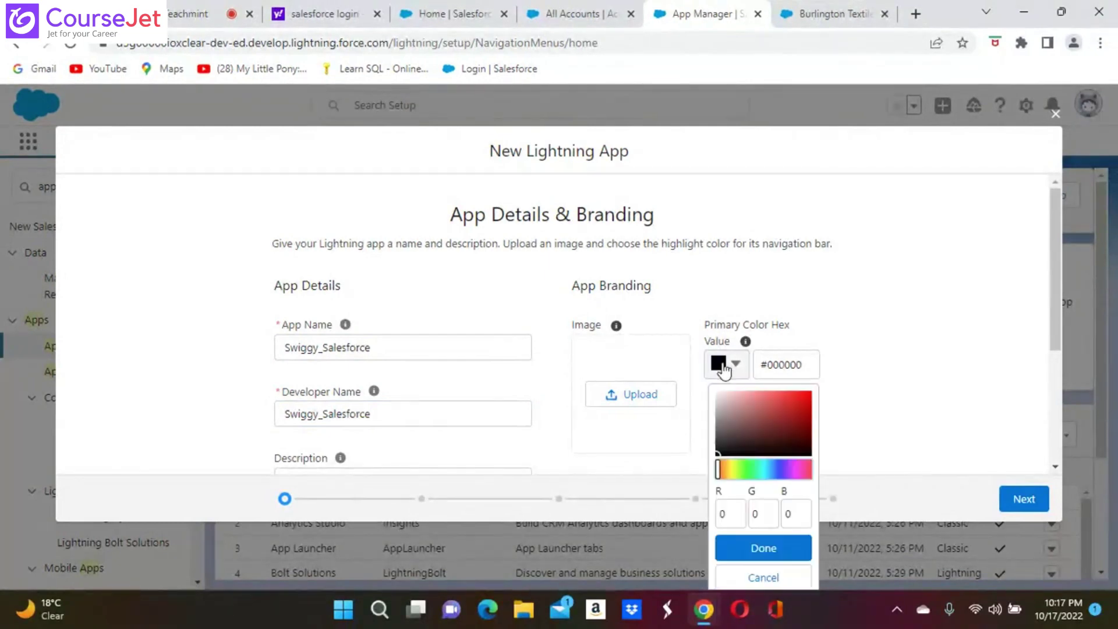
click(735, 469)
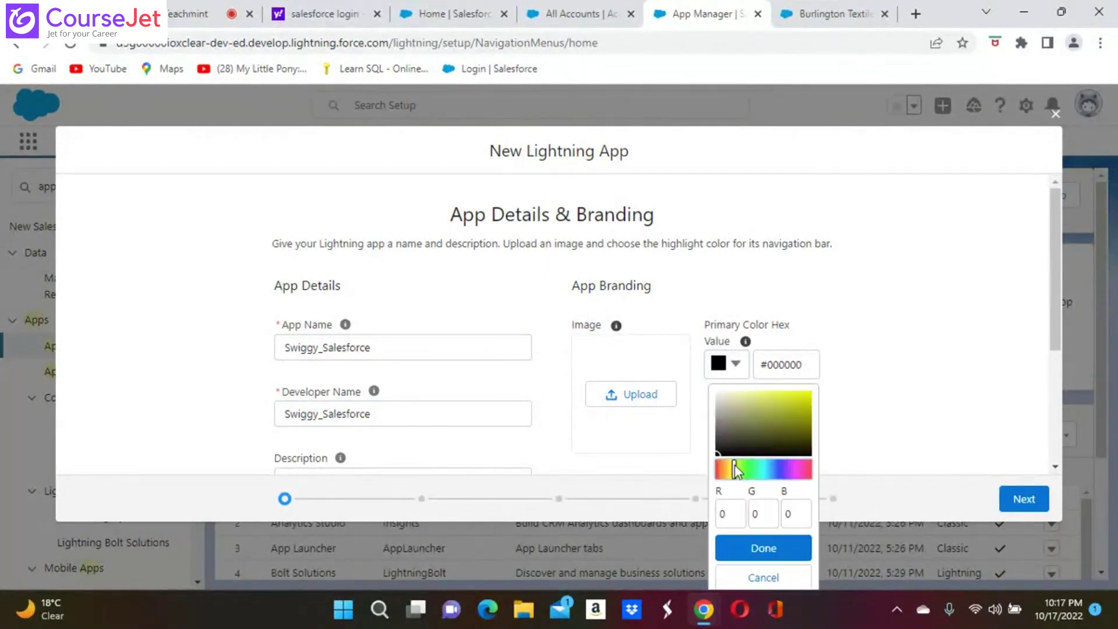
click(758, 547)
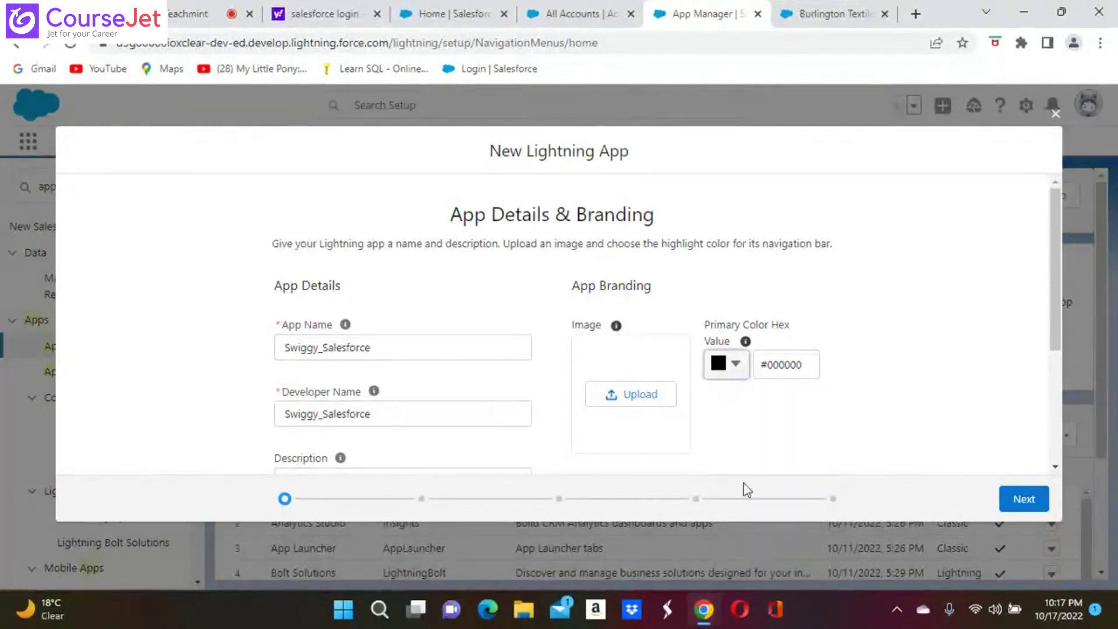
click(723, 367)
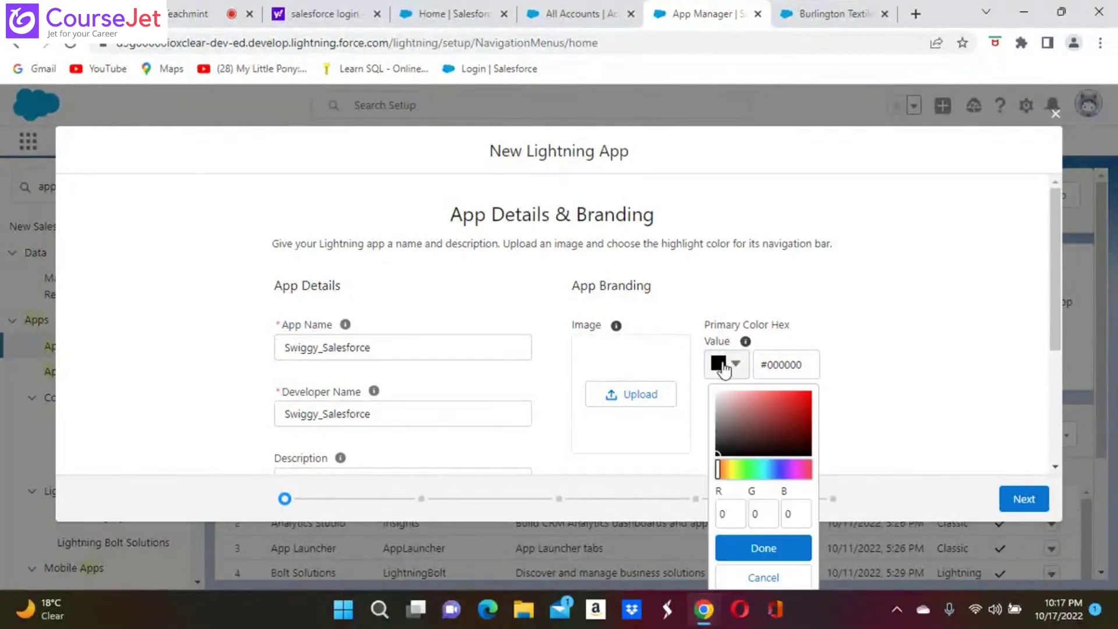
key(Escape)
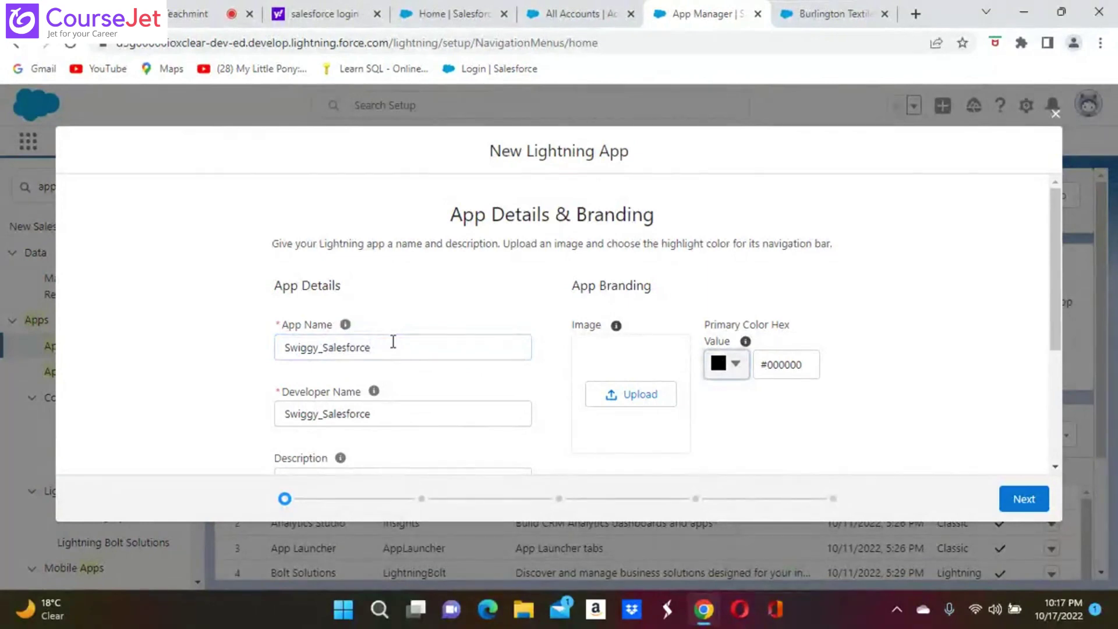
- Change the new Lightning app's name to Swiggy_Serviceteam
click(383, 346)
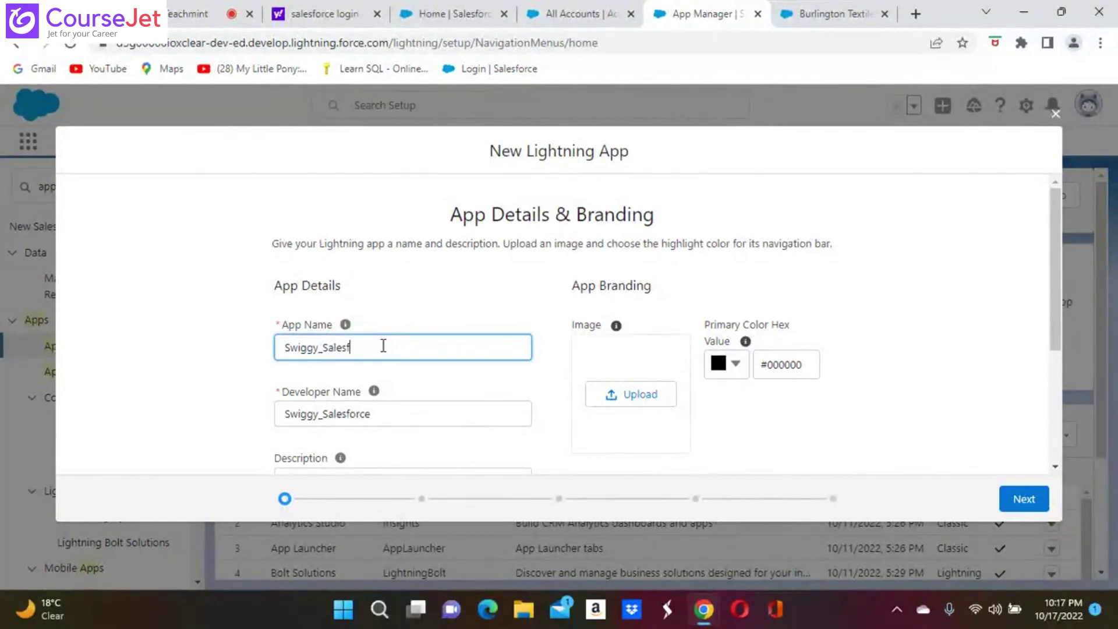
key(BackSpace)
key(BackSpace)
text(erviceteam)
- Clear the old developer name and re-enter the end of the app name so the developer name fills in as Swiggy_Serviceteam
click(393, 411)
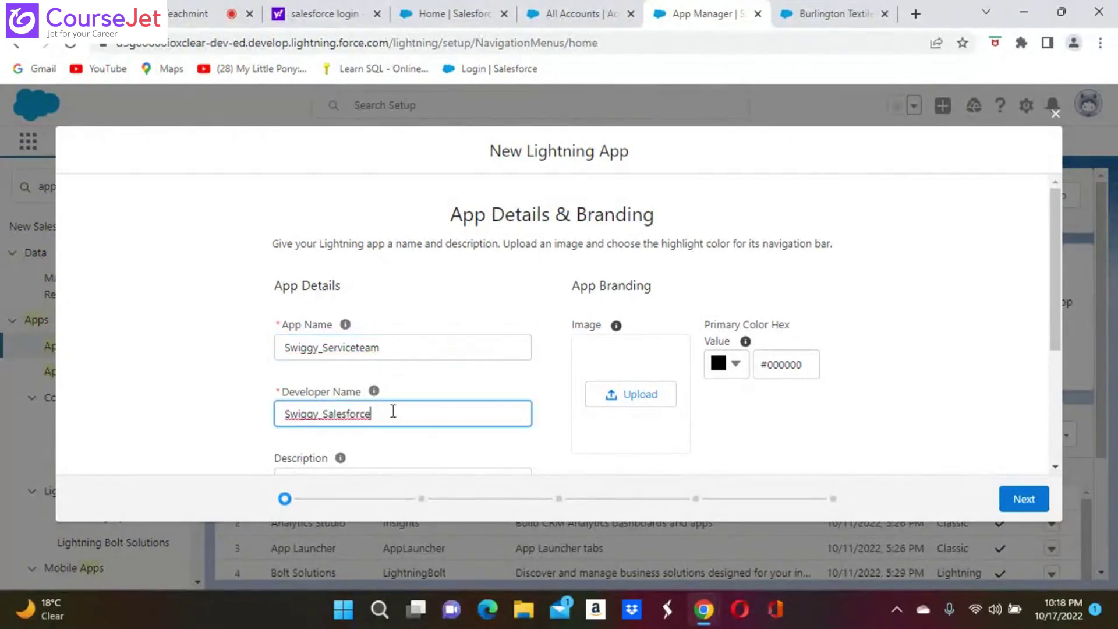
key(BackSpace)
key(BackSpace)
key(BackSpace)
key(BackSpace)
key(BackSpace)
key(BackSpace)
key(BackSpace)
key(BackSpace)
key(BackSpace)
key(BackSpace)
key(BackSpace)
key(BackSpace)
key(BackSpace)
key(BackSpace)
key(BackSpace)
key(BackSpace)
key(BackSpace)
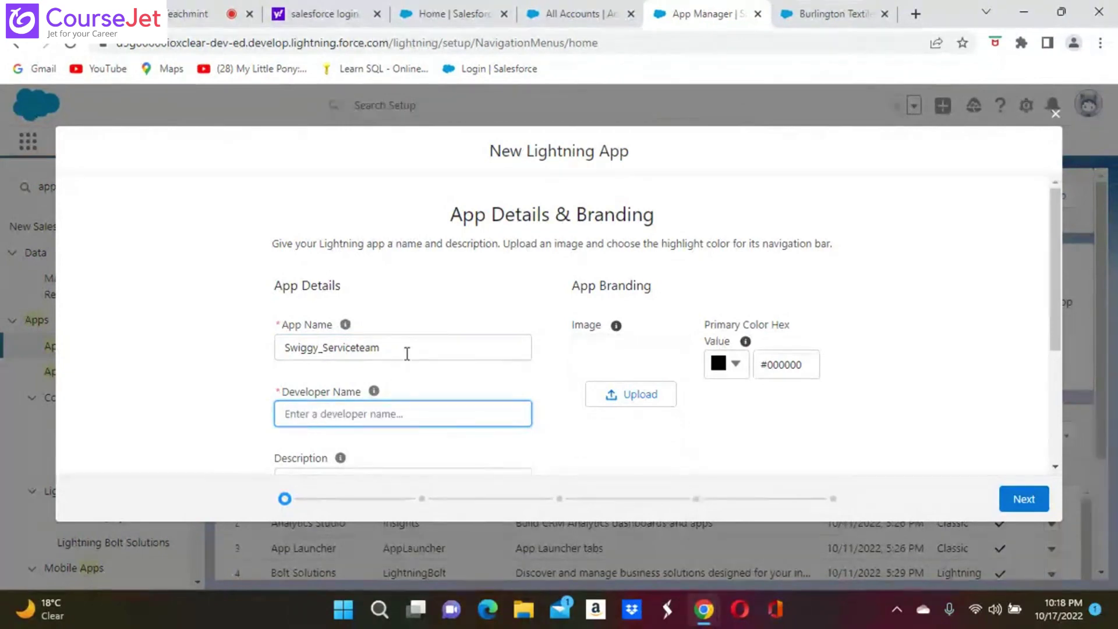
click(393, 353)
key(BackSpace)
key(BackSpace)
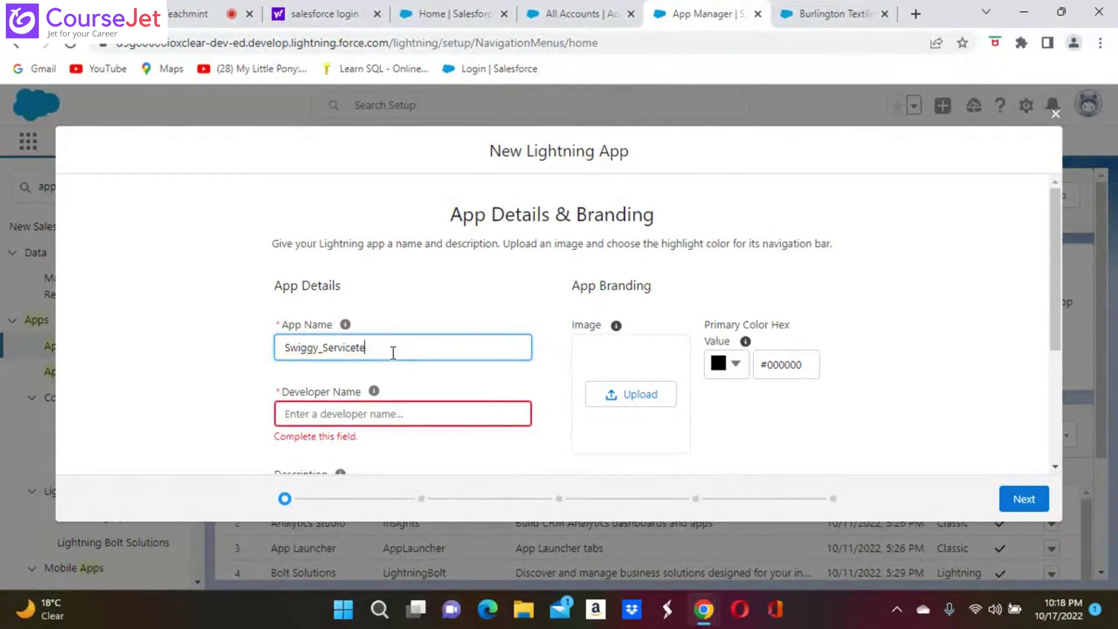
key(BackSpace)
text(team)
click(392, 409)
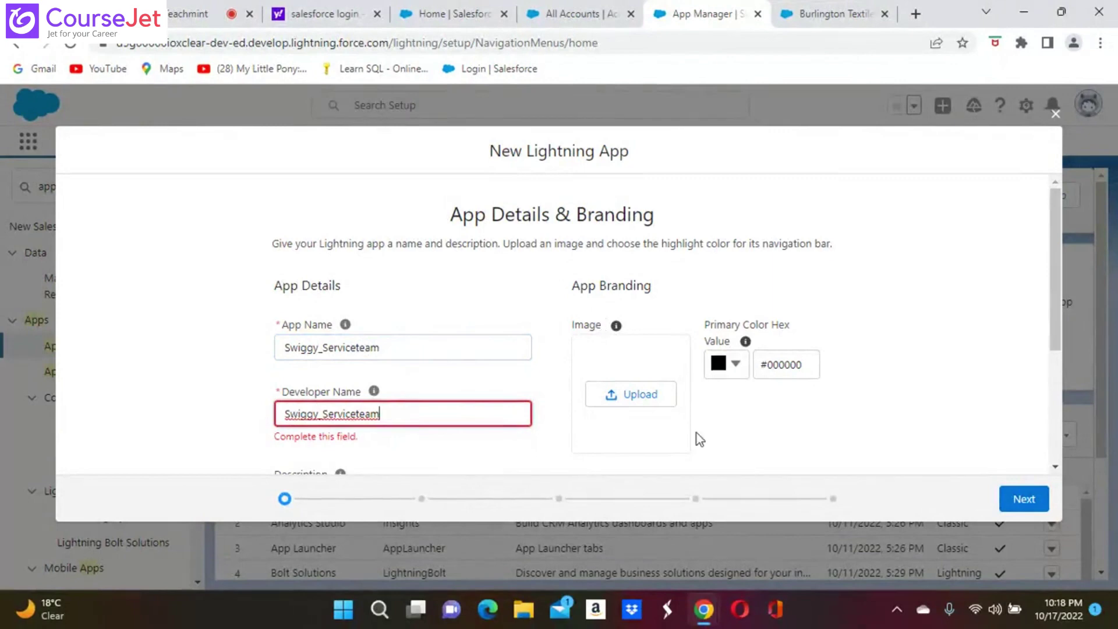
- Accept the app details and continue past the app options, keeping standard navigation, desktop and phone support, and full Setup
scroll(696, 432, down, 2)
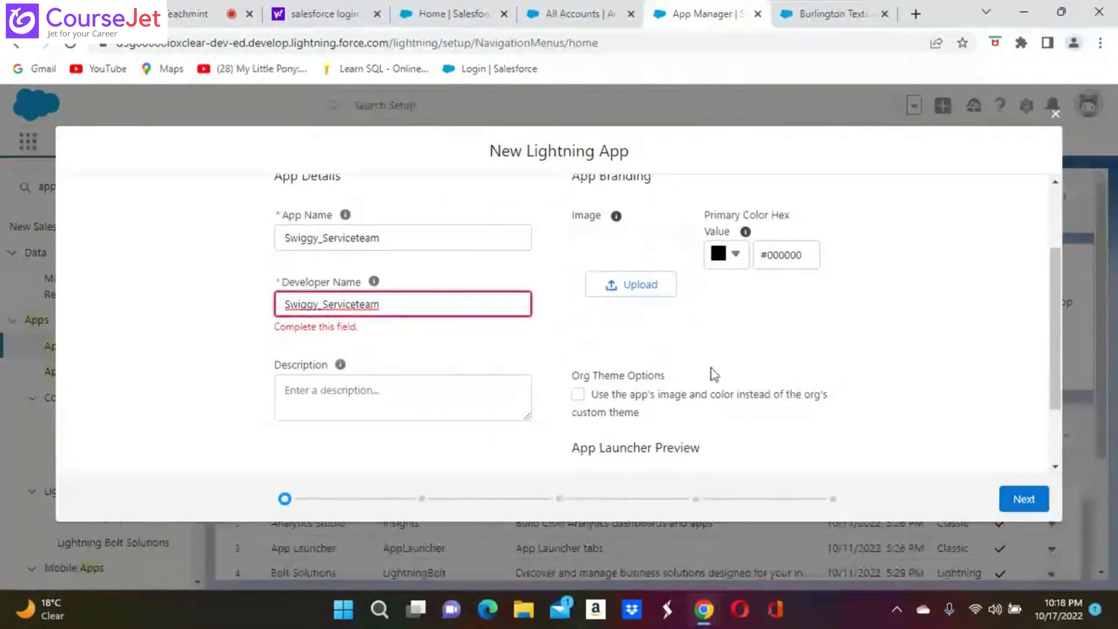
scroll(726, 371, down, 2)
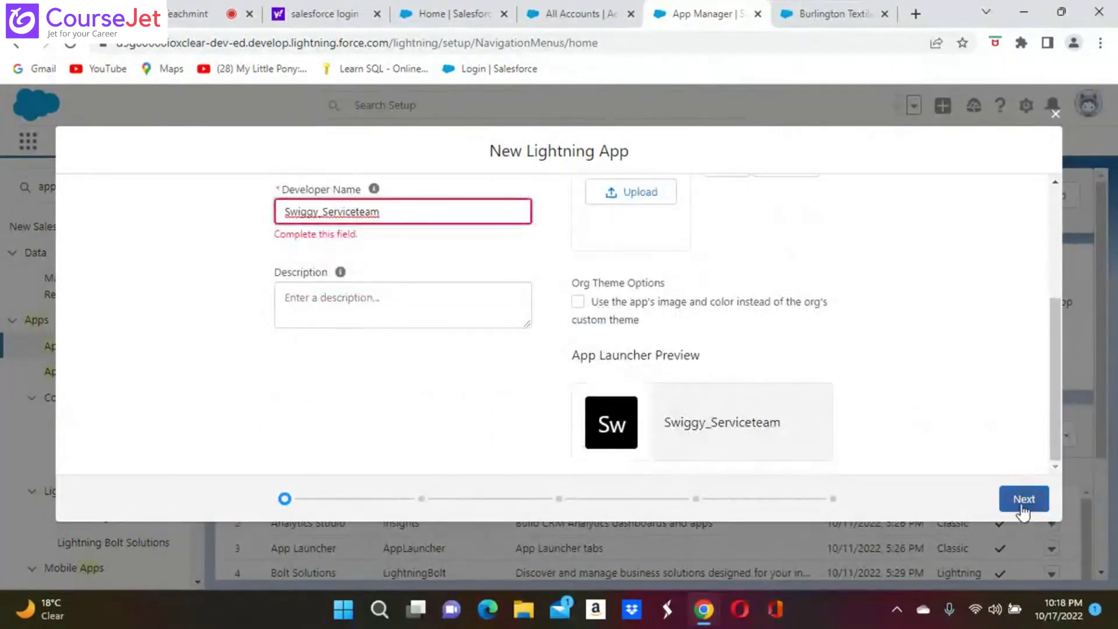
click(1024, 501)
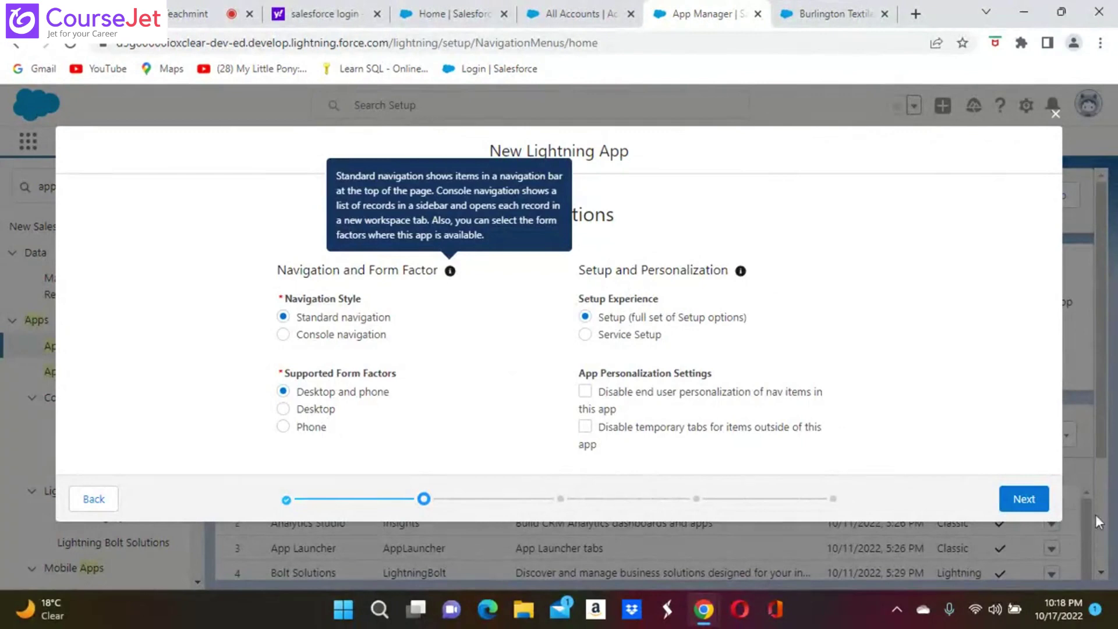
click(1036, 502)
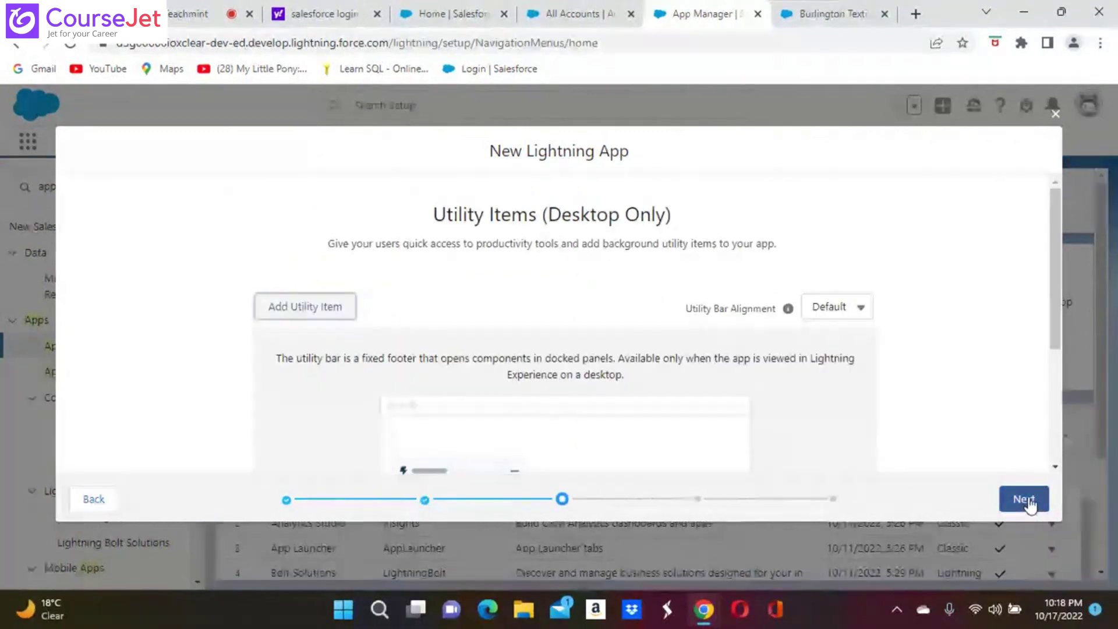
- Find the Notes utility item by searching for "note", add it to the app, and continue to the navigation items
click(325, 319)
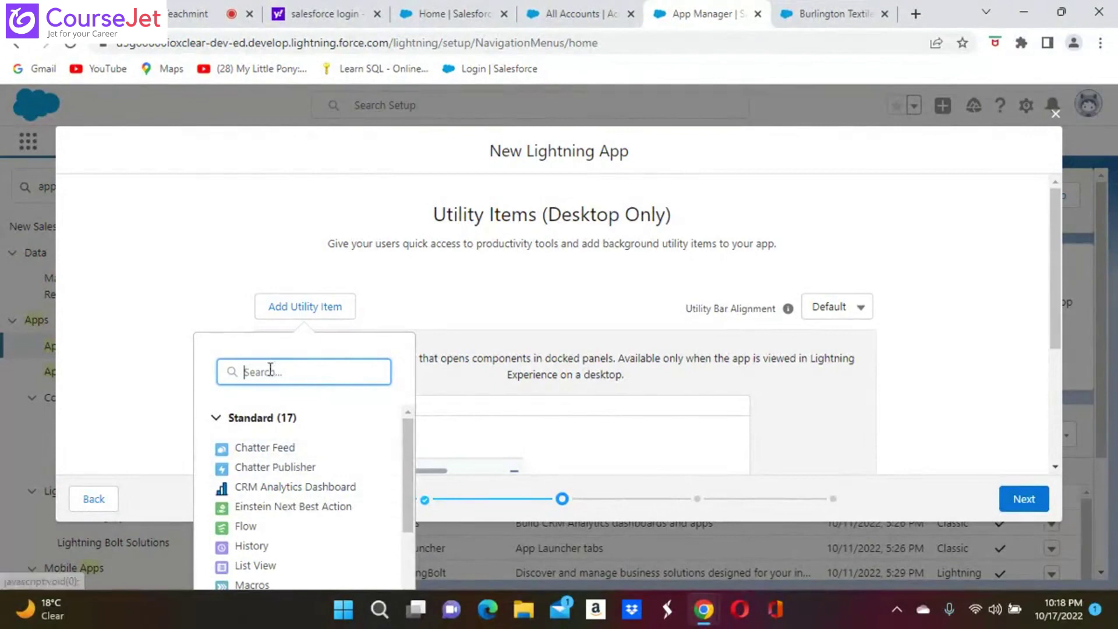
text(note)
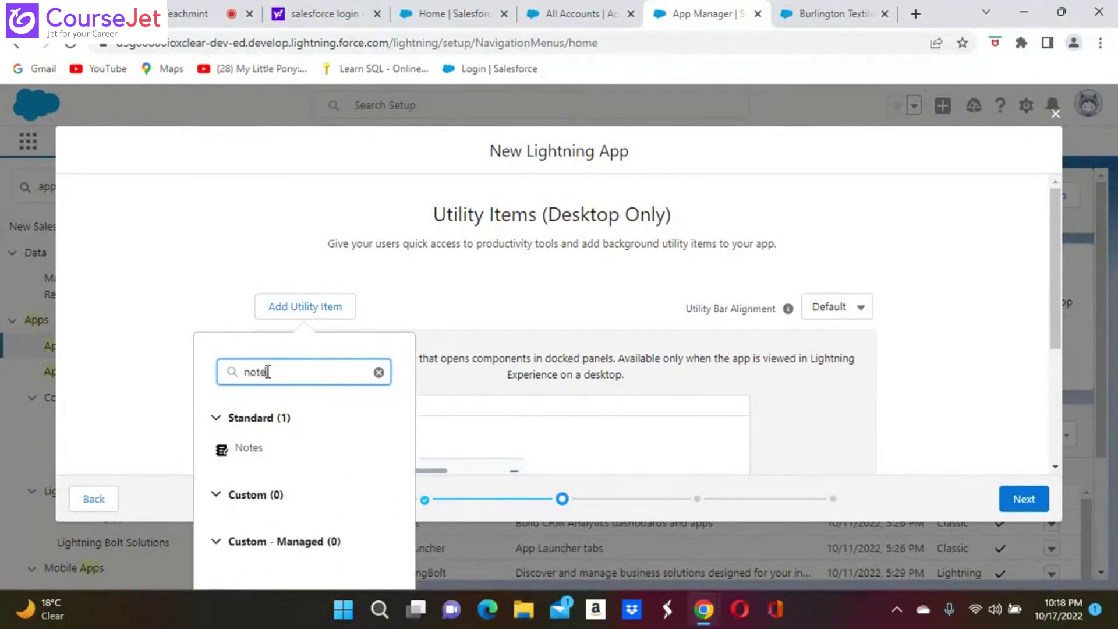
click(250, 453)
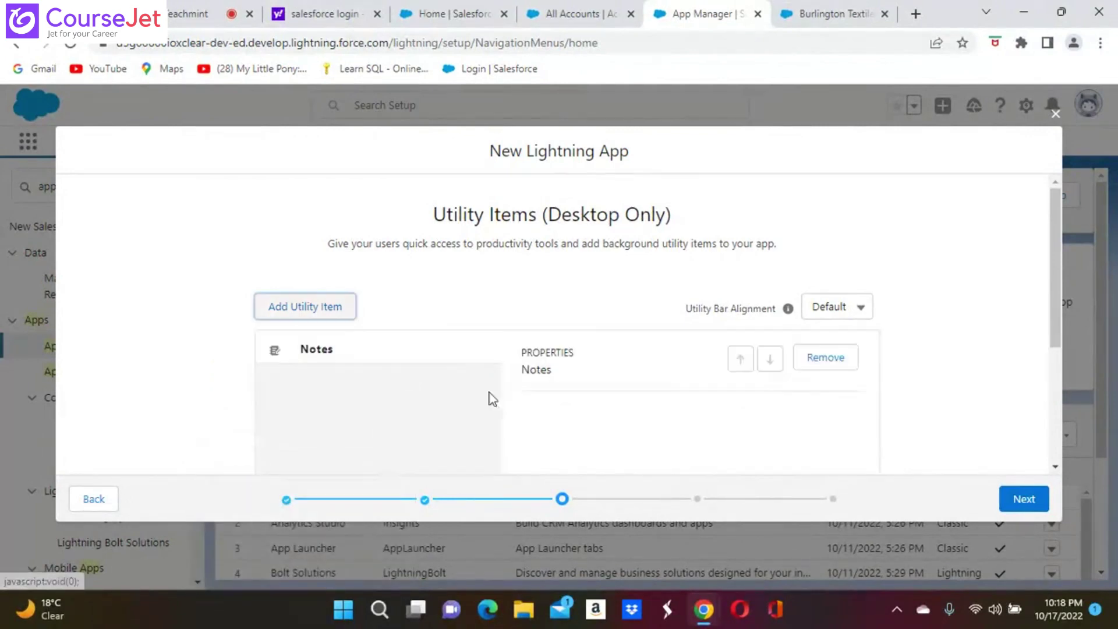
click(1025, 503)
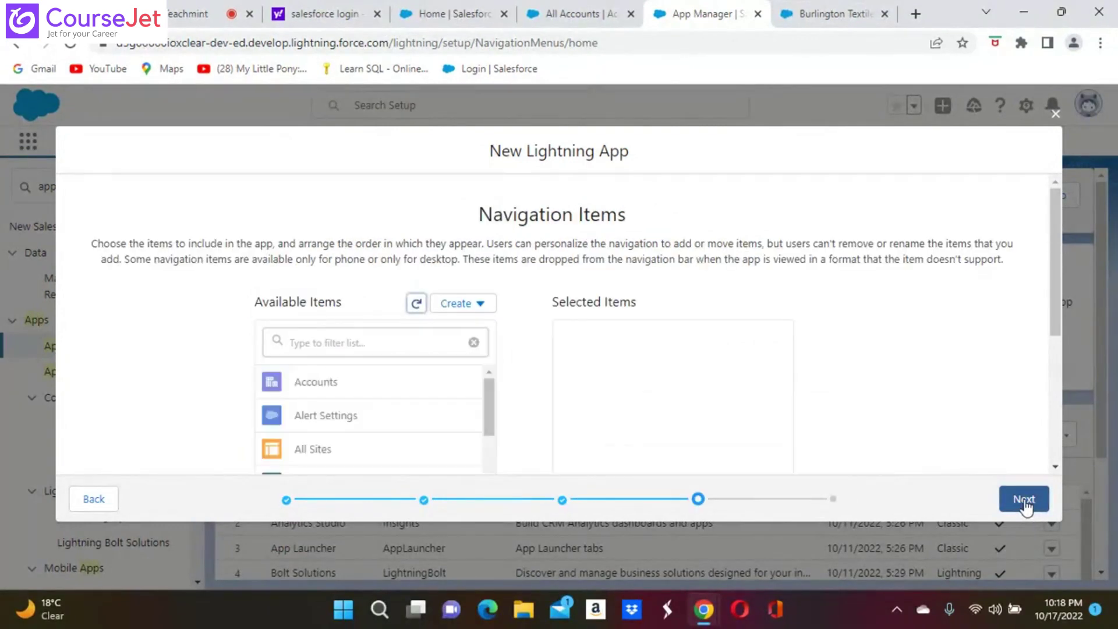
- Filter the available navigation items by "acc" and add Accounts to the selected items
click(302, 344)
text(acc)
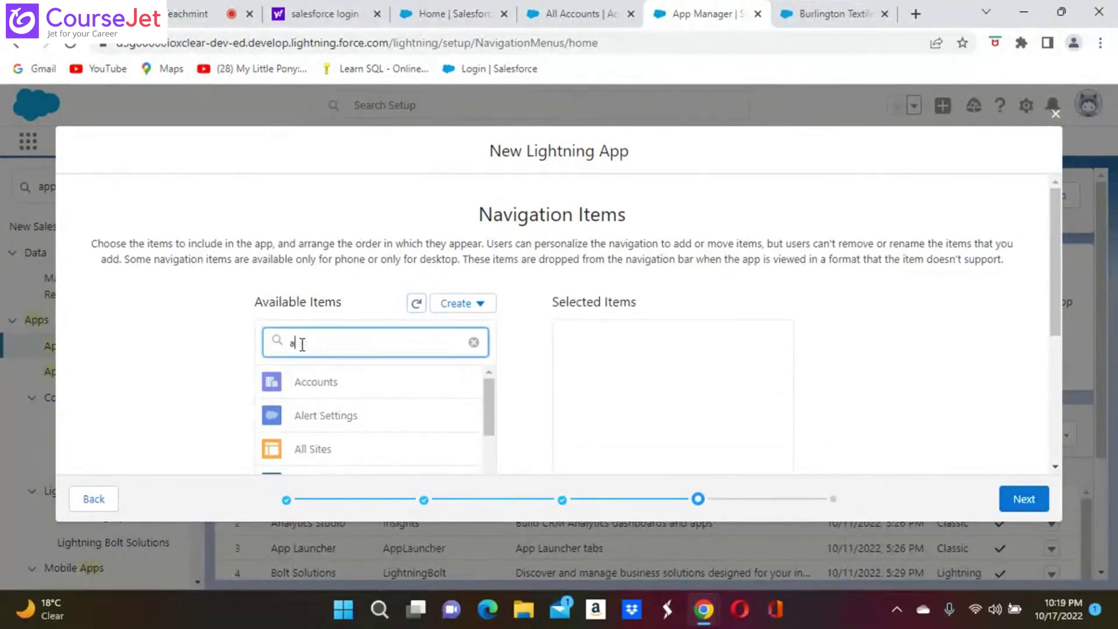
click(325, 383)
scroll(325, 384, down, 3)
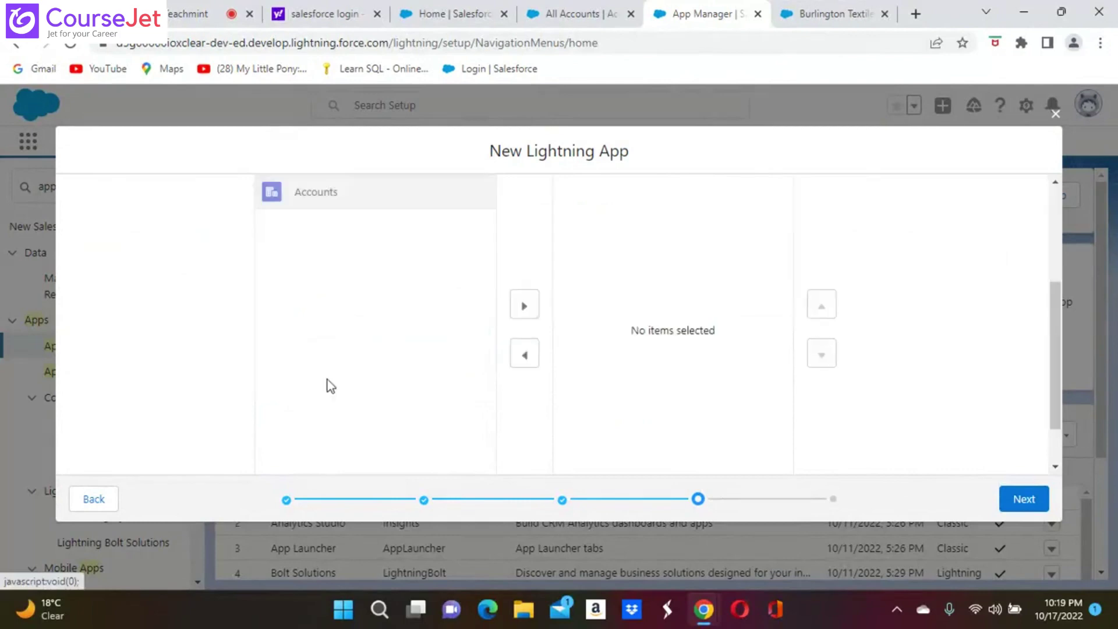
click(524, 308)
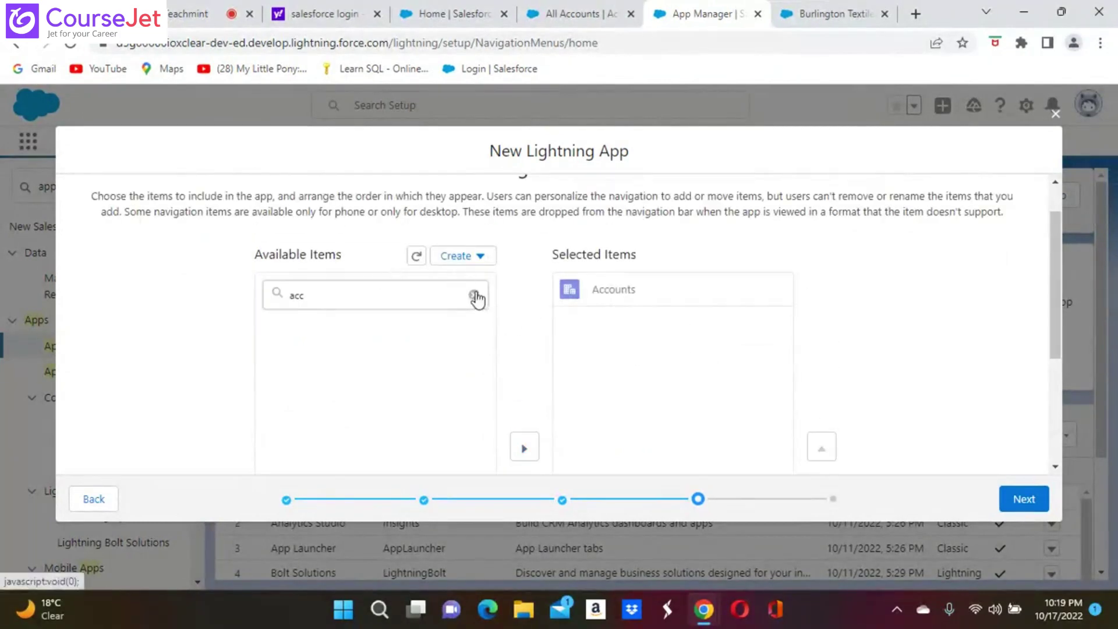
- Replace the filter with "cont" and add Contacts to the selected navigation items
click(475, 295)
click(369, 294)
text(c)
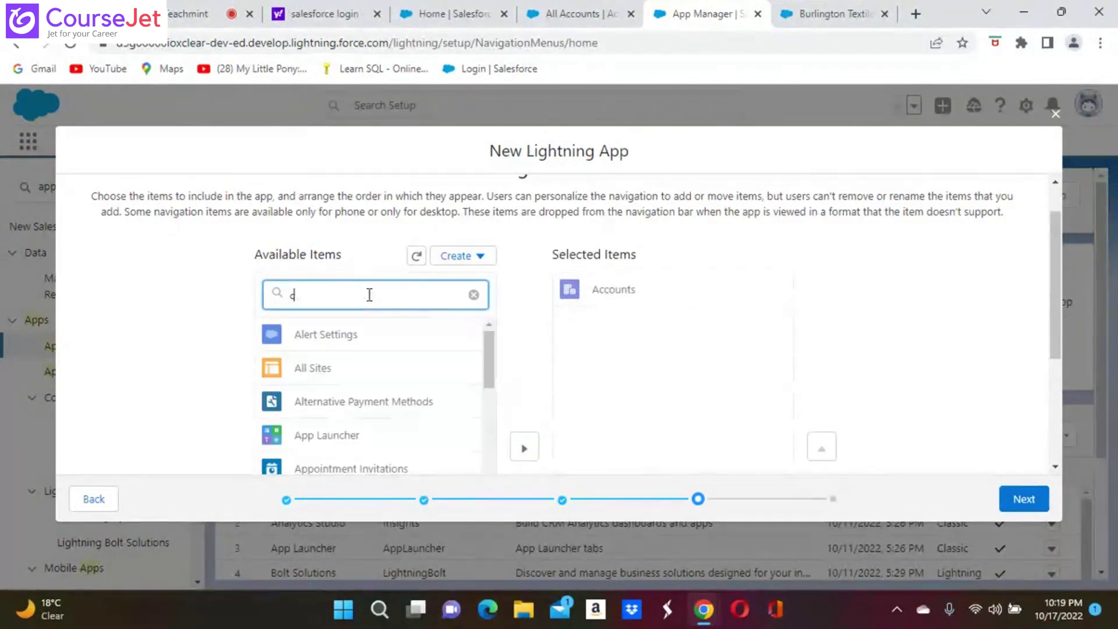
text(ont)
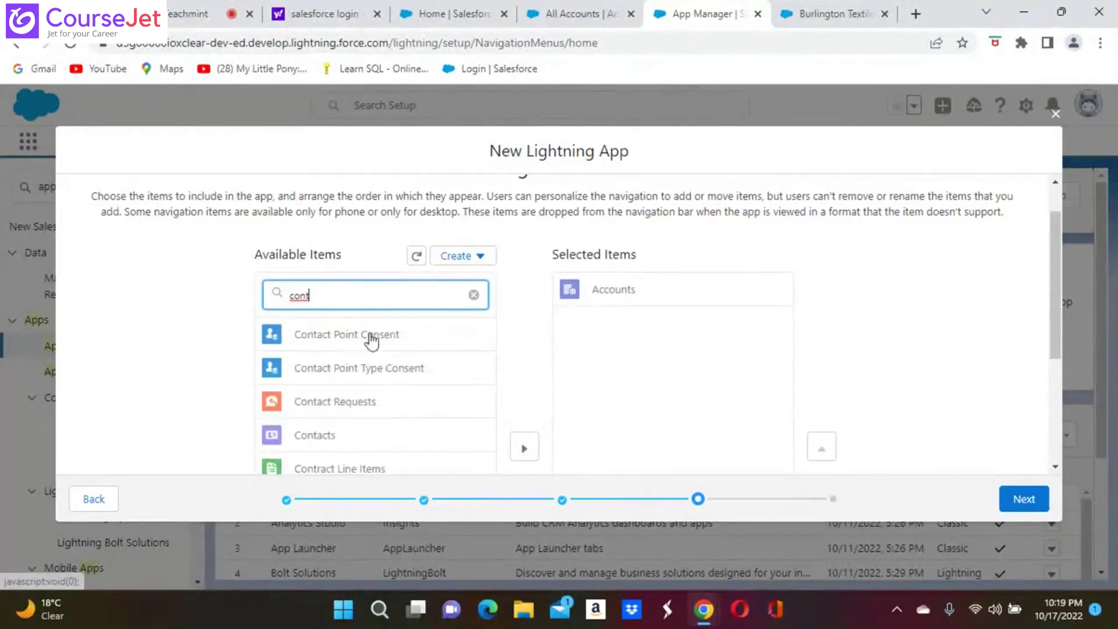
click(327, 442)
scroll(514, 435, down, 2)
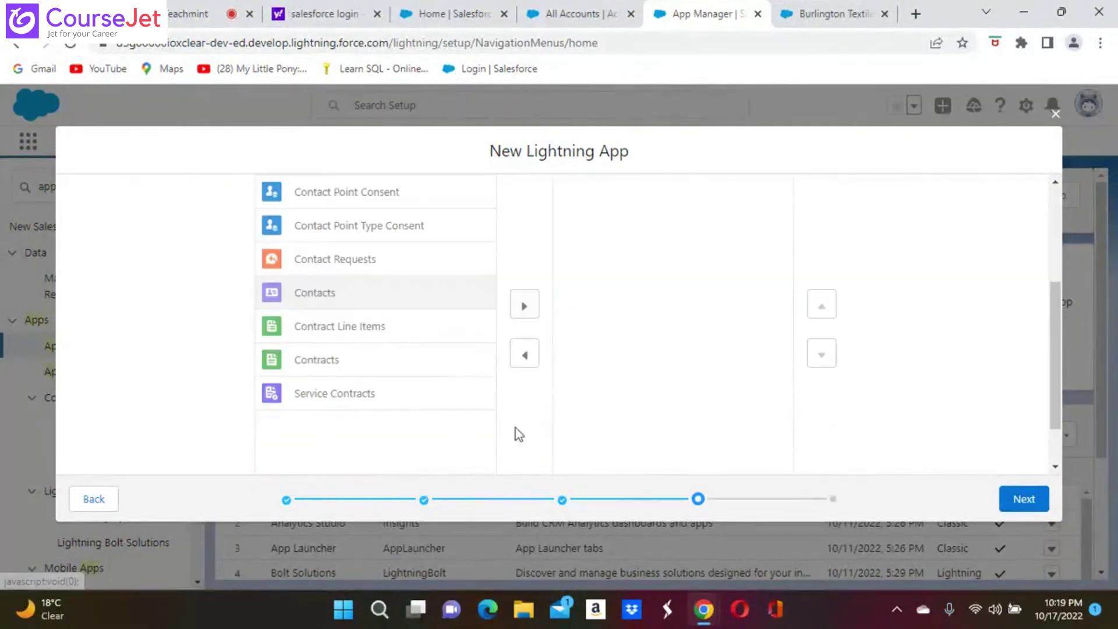
click(526, 307)
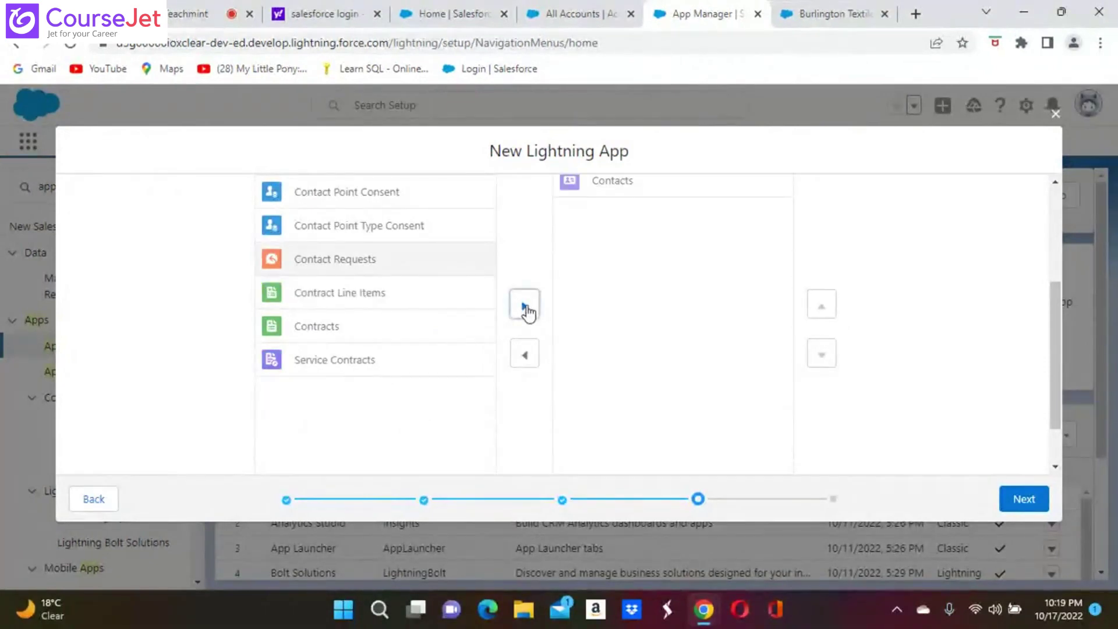
scroll(527, 311, up, 4)
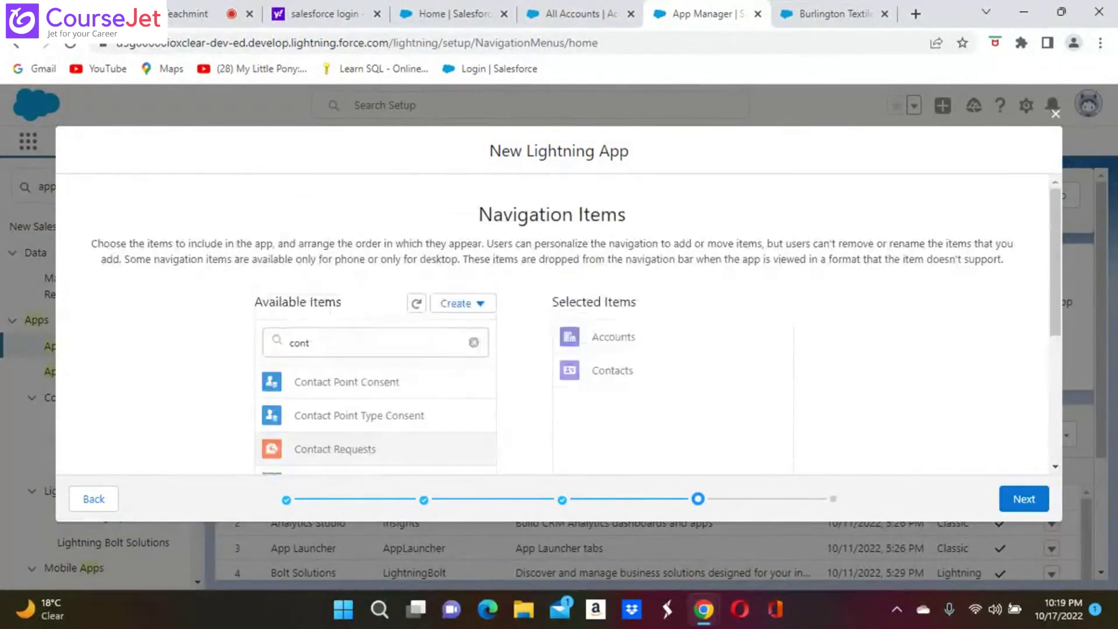
- Clear the filter on the available navigation items and add Chatter to the selected items
click(474, 343)
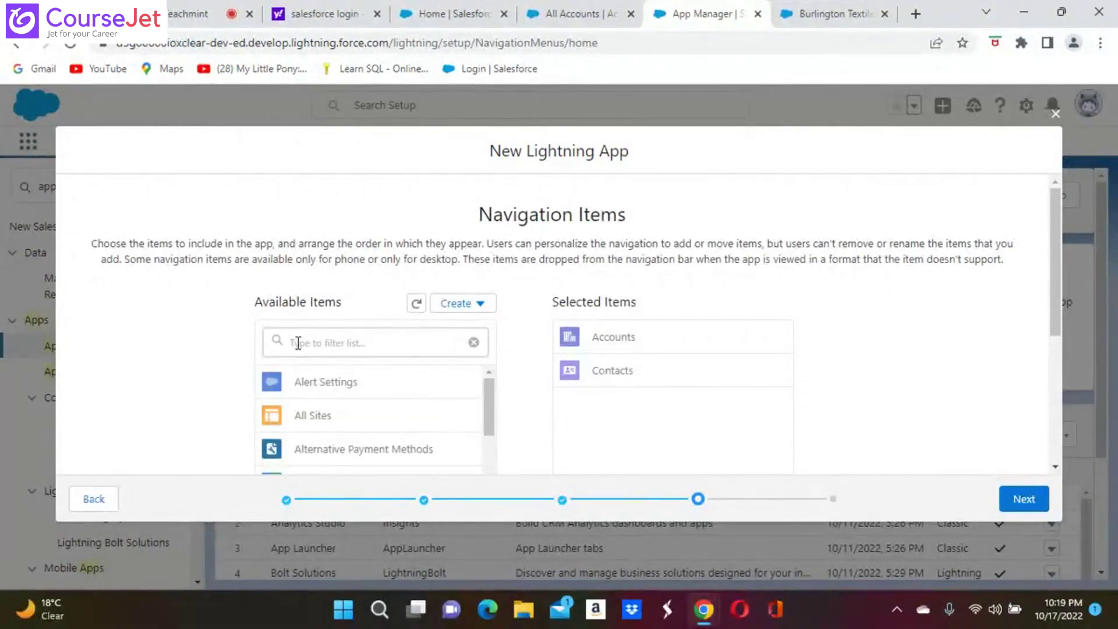
scroll(373, 416, down, 5)
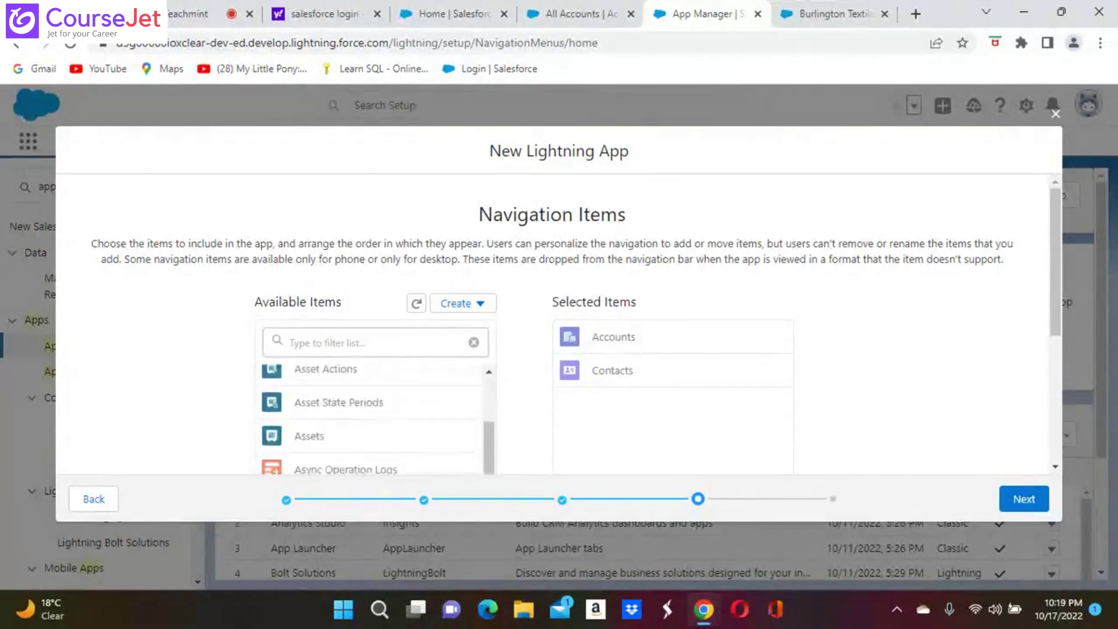
scroll(372, 417, down, 5)
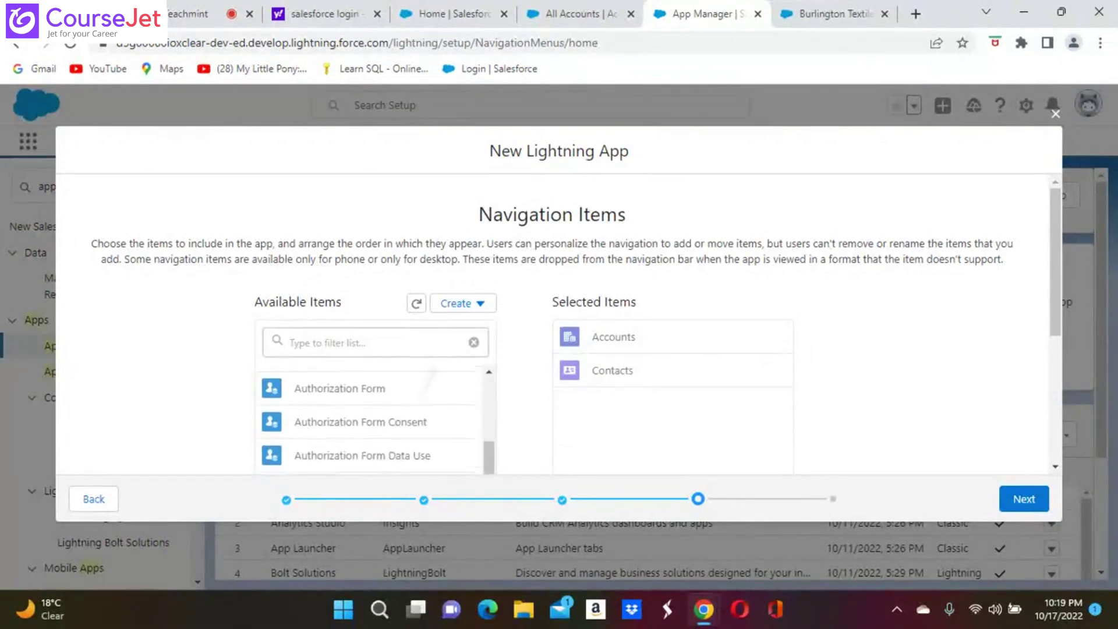
scroll(372, 416, down, 5)
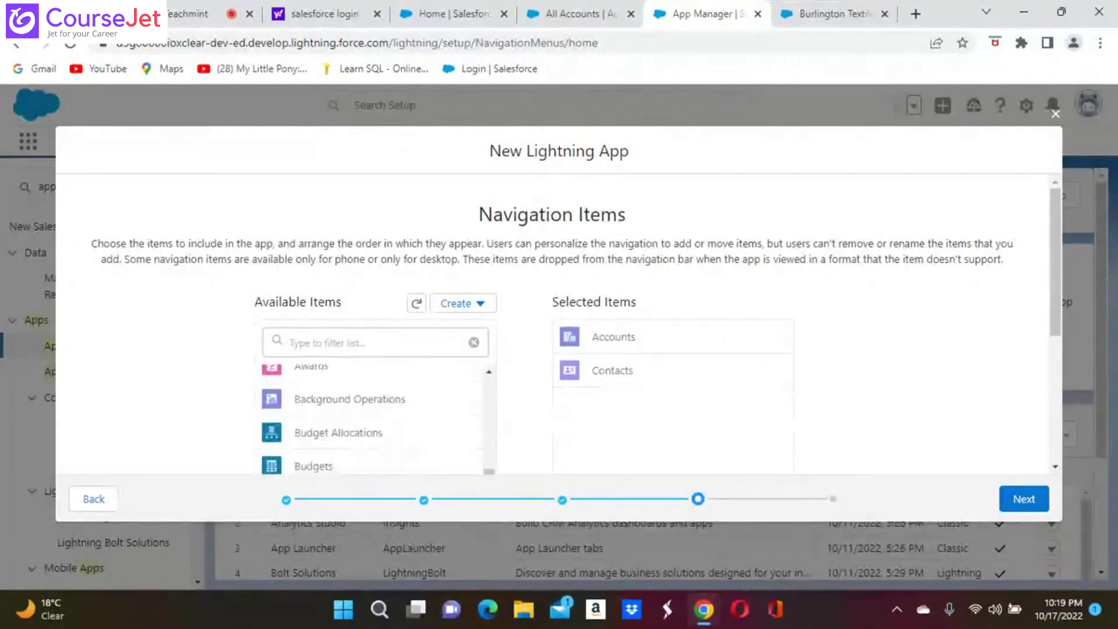
scroll(373, 416, down, 3)
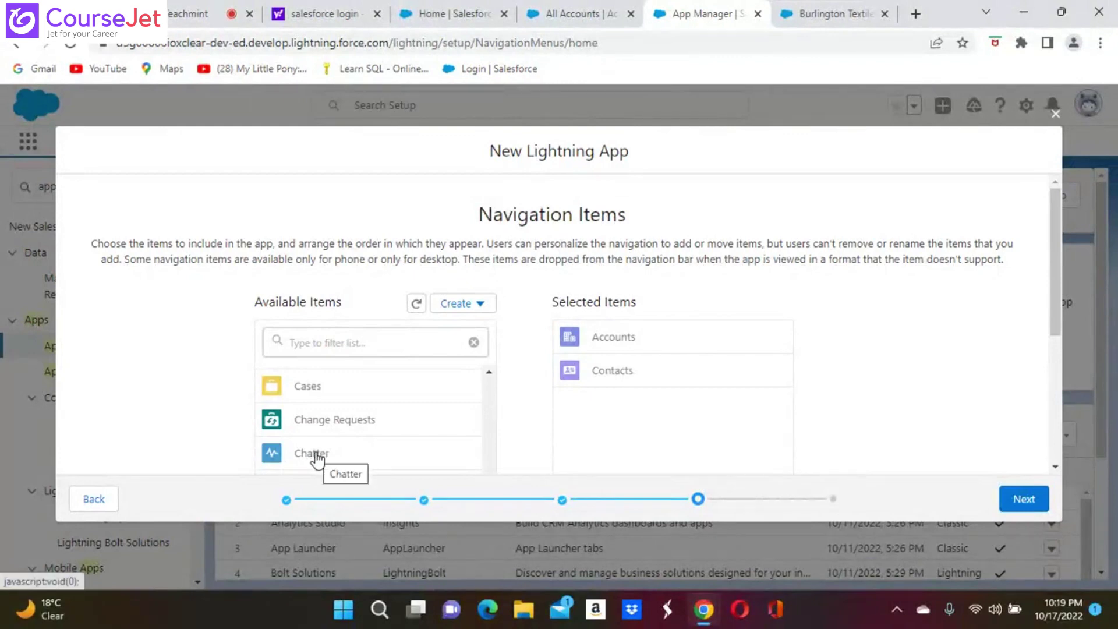
scroll(373, 419, down, 2)
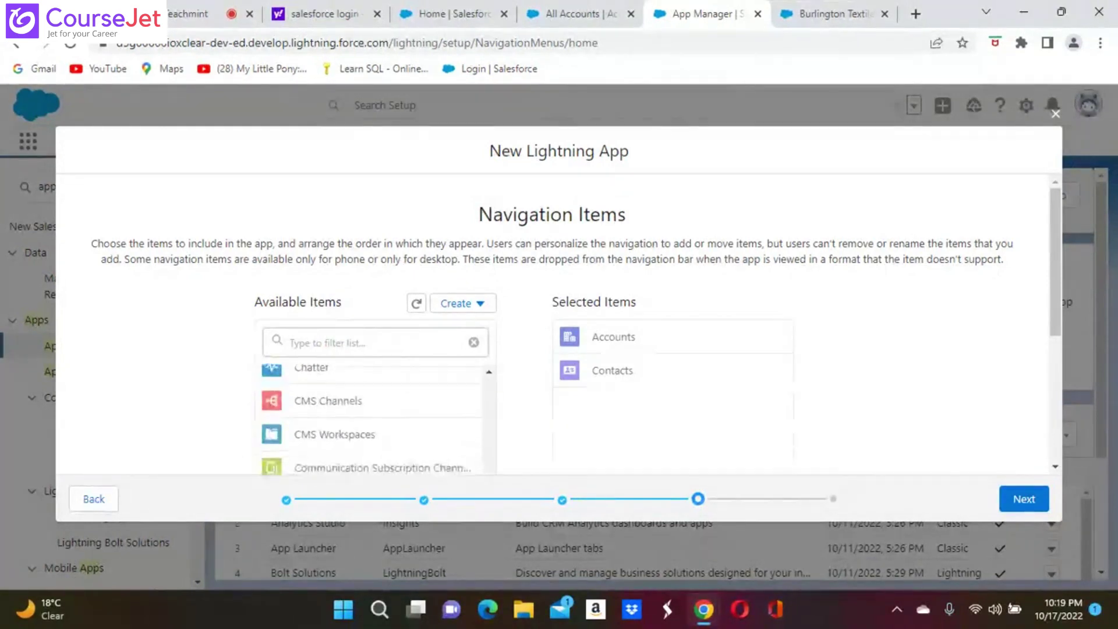
scroll(373, 419, up, 1)
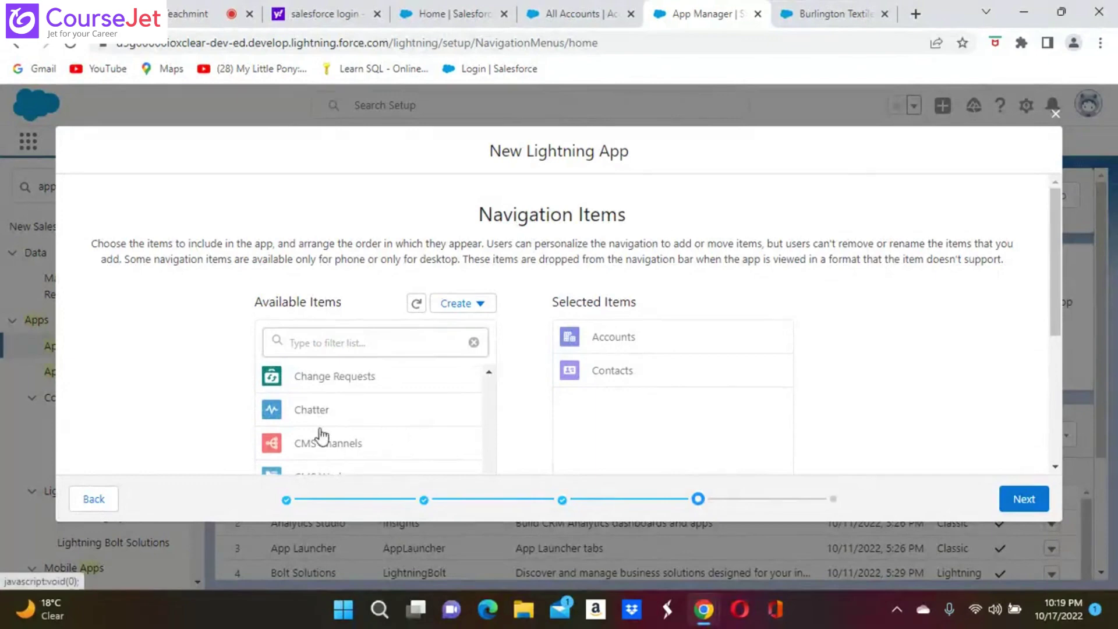
scroll(319, 419, down, 3)
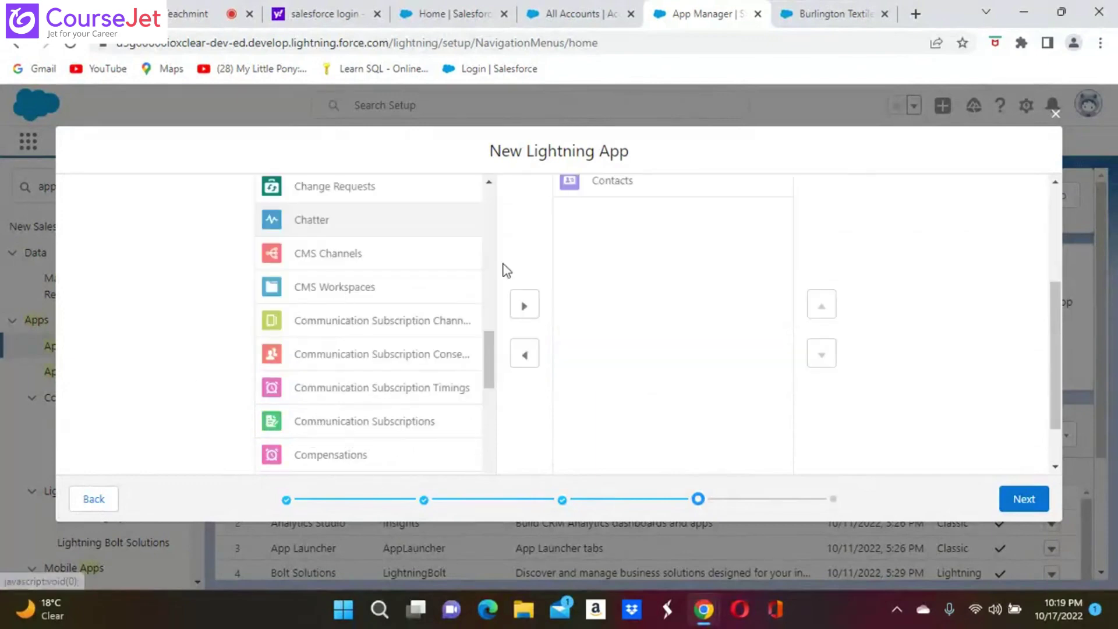
click(524, 307)
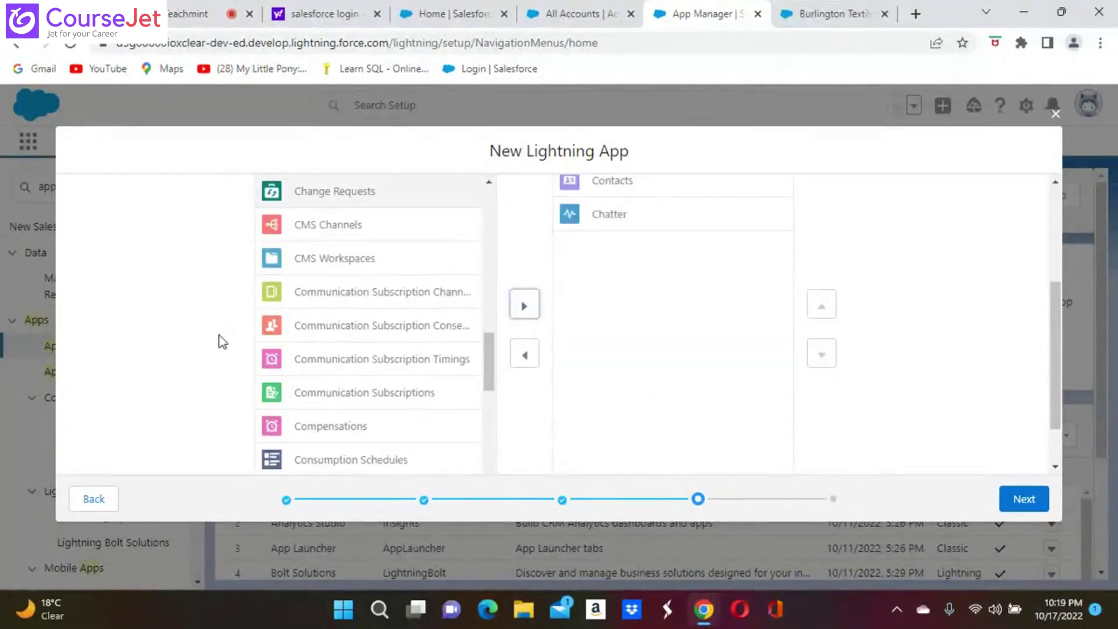
- Add Customers from the available navigation items to the app's selected items
scroll(368, 323, down, 3)
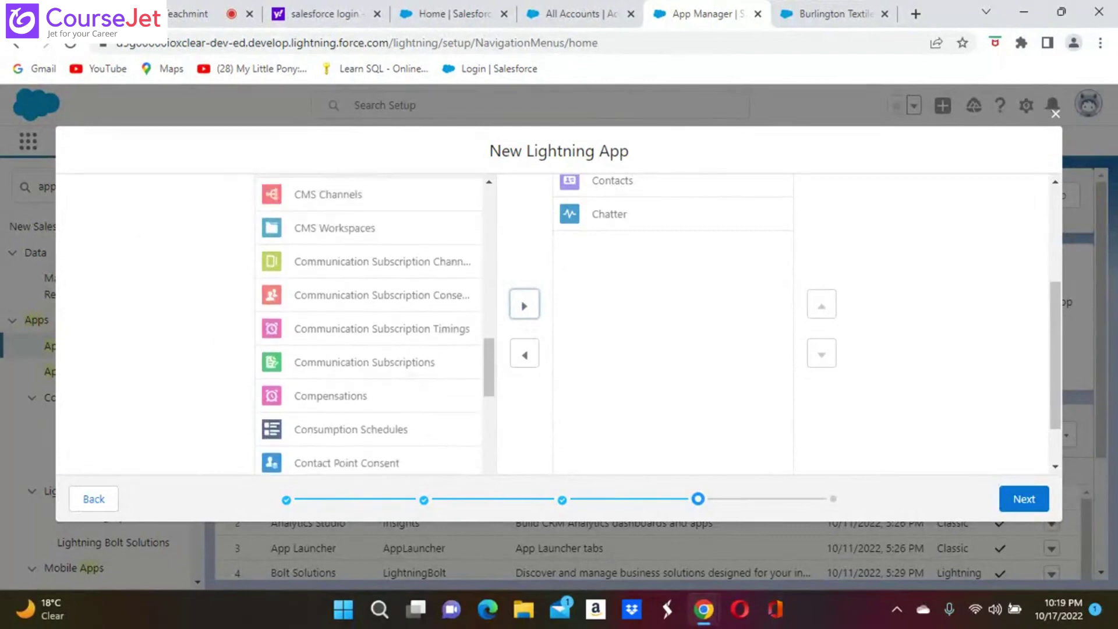
scroll(368, 324, down, 2)
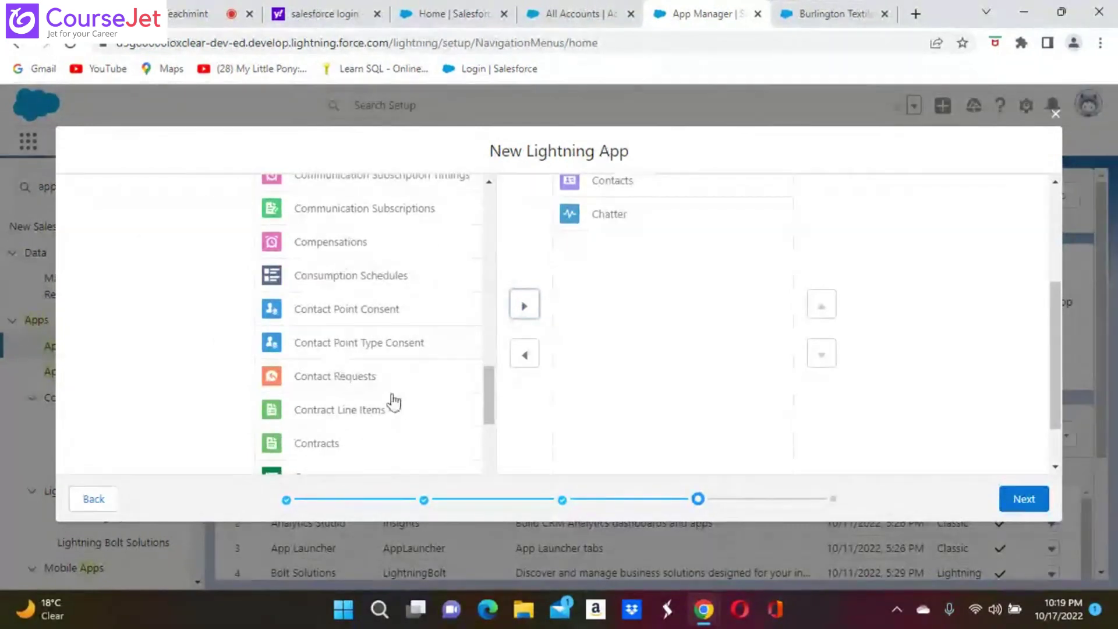
scroll(368, 323, down, 3)
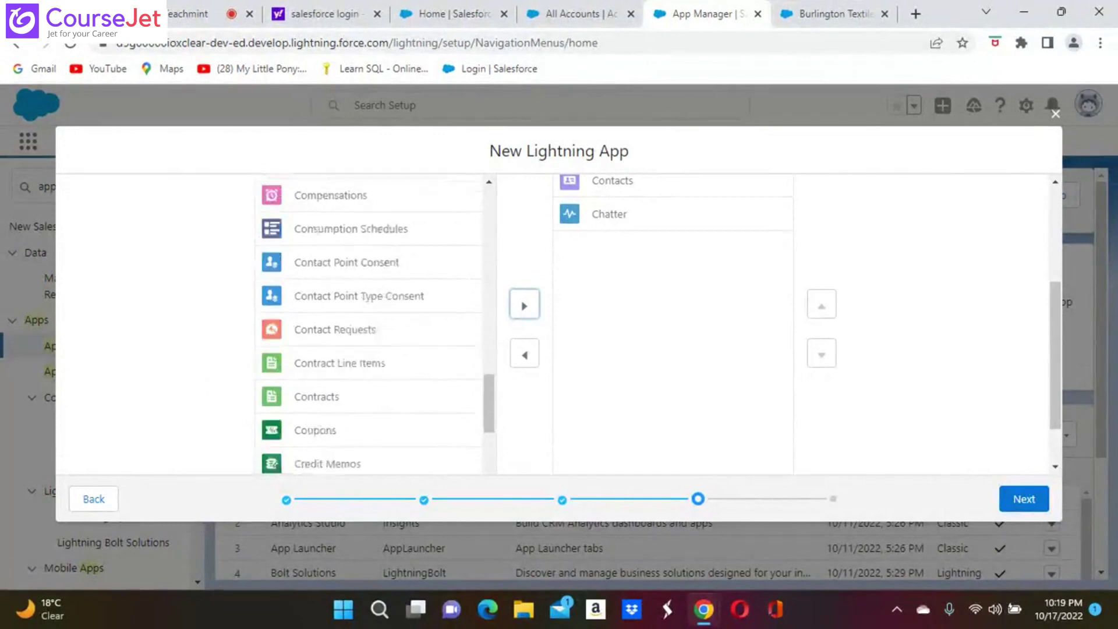
scroll(369, 323, down, 3)
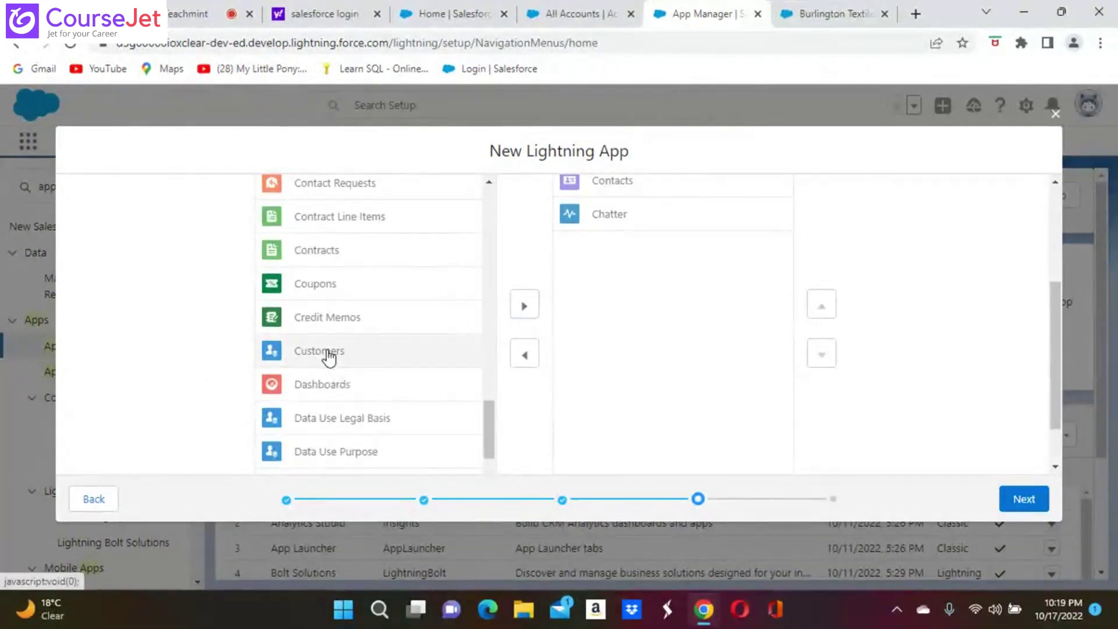
click(524, 306)
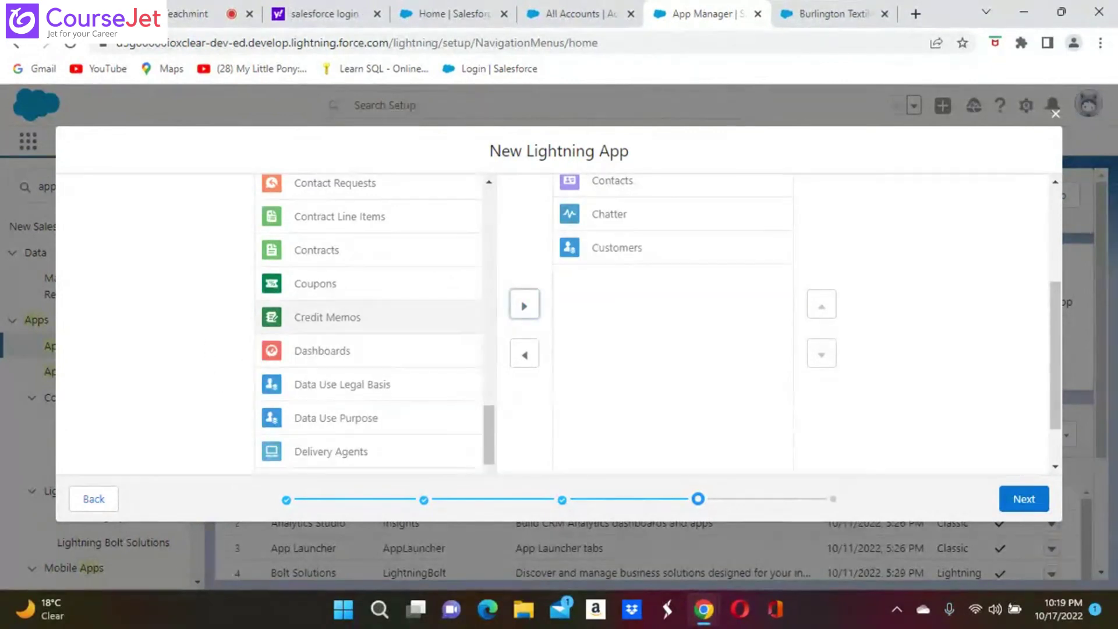
scroll(368, 323, down, 4)
scroll(369, 323, down, 1)
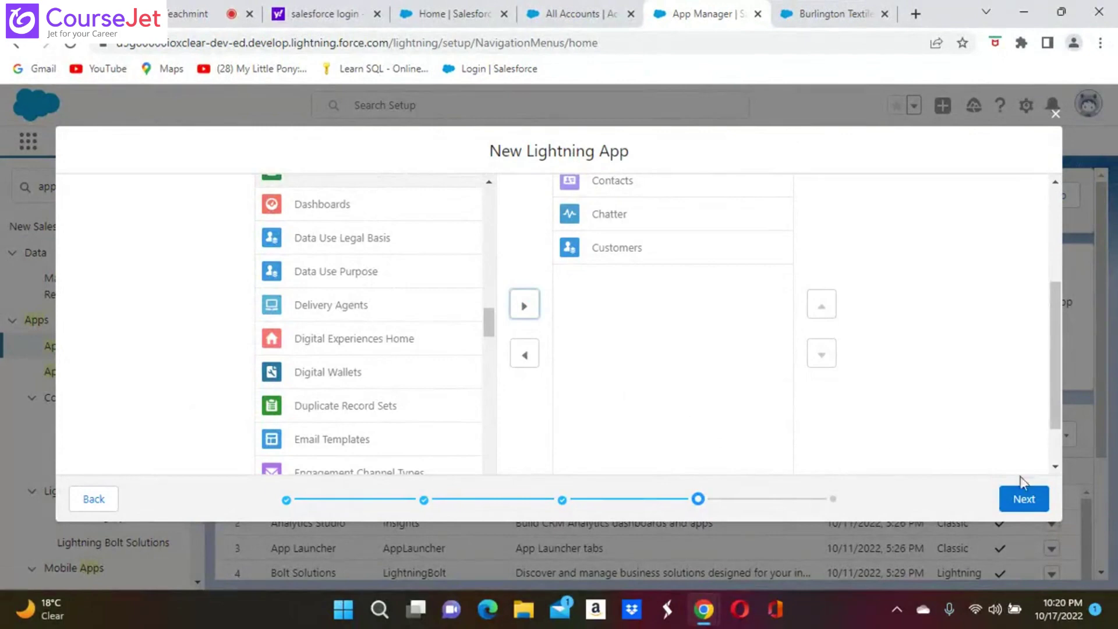
- Accept the selected navigation items and continue to the new Lightning app's user profile selection
click(1024, 498)
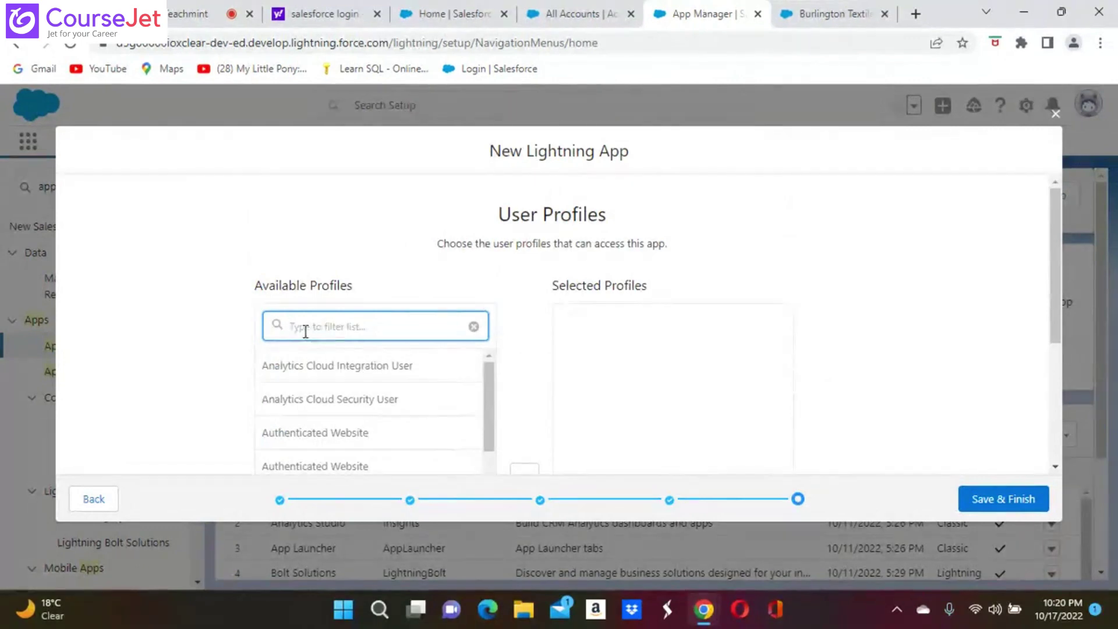
text(sw)
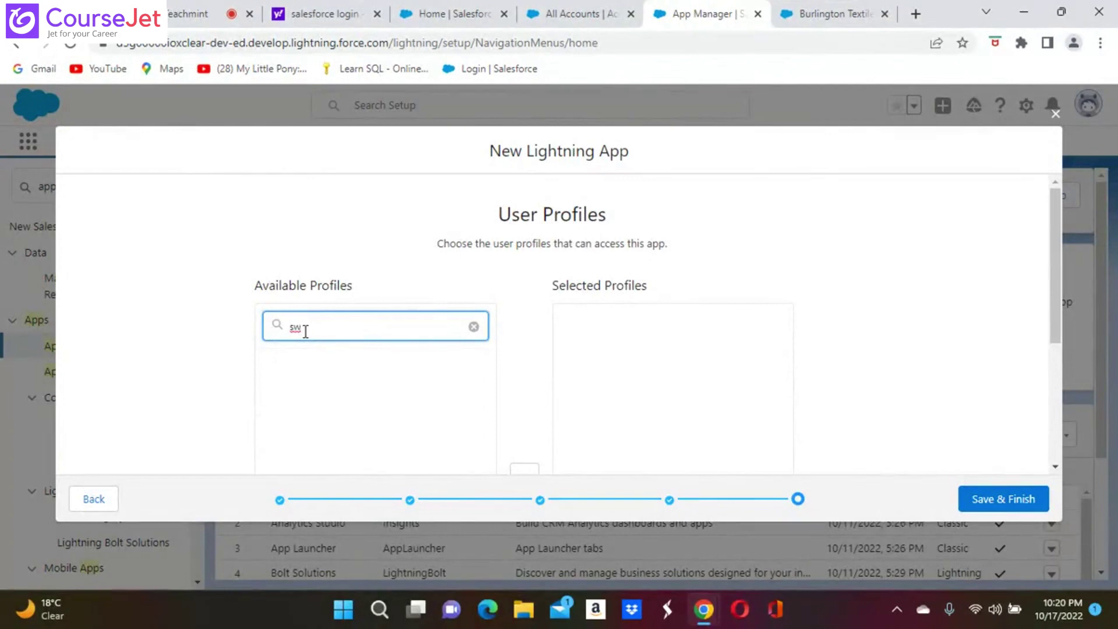
text(i)
click(473, 327)
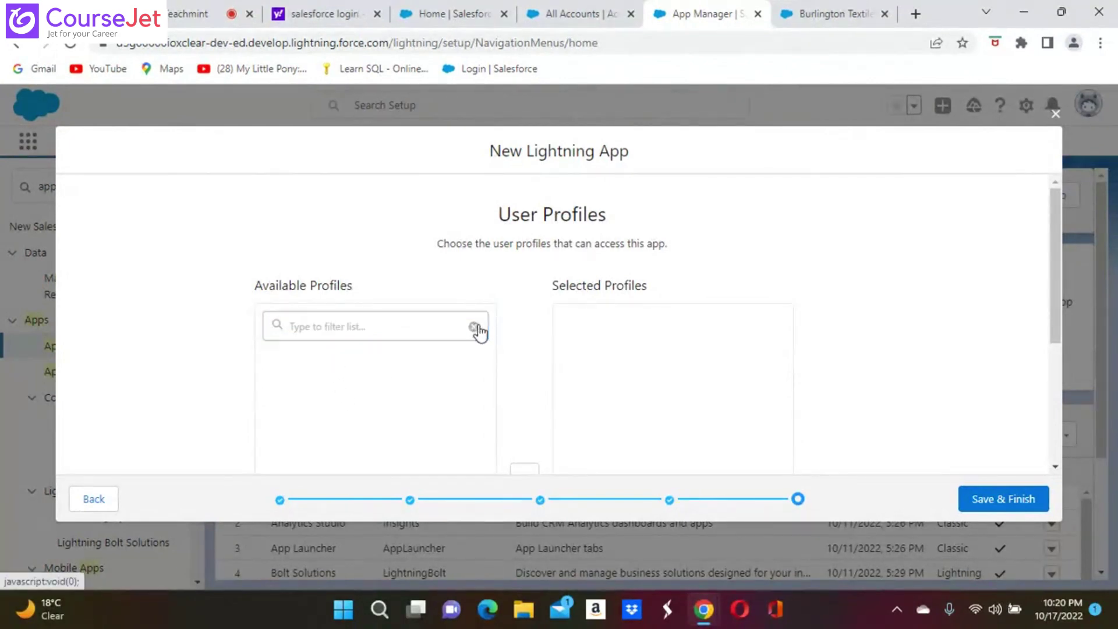
- Filter the available profiles by "sy", give the System Administrator profile access to the new app, and save and finish it
scroll(370, 408, down, 7)
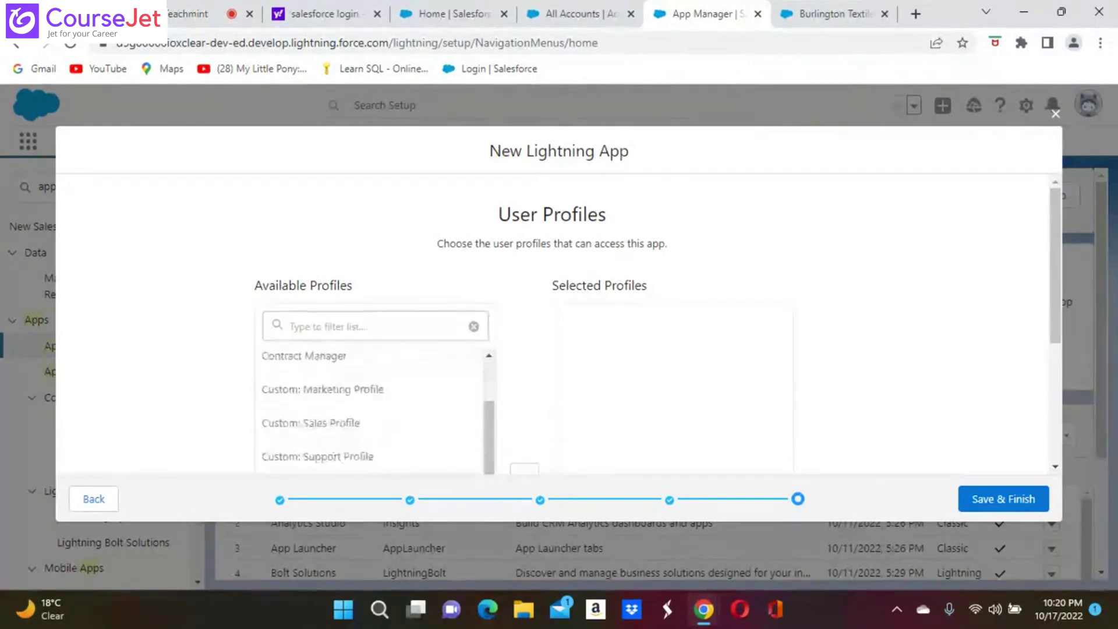
scroll(369, 407, down, 3)
click(290, 326)
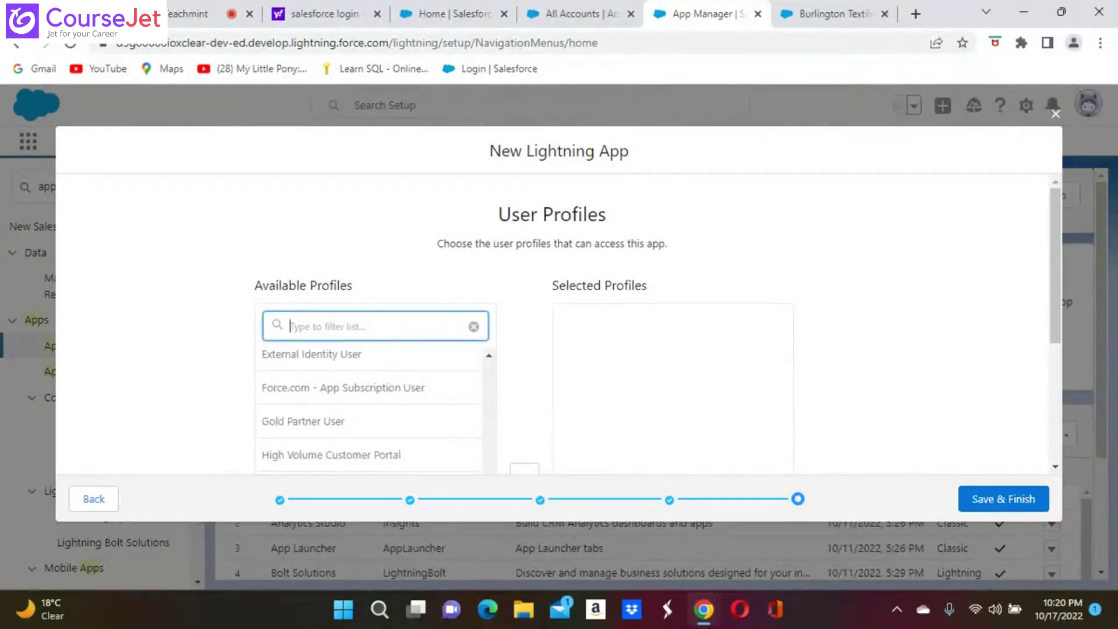
text(sy)
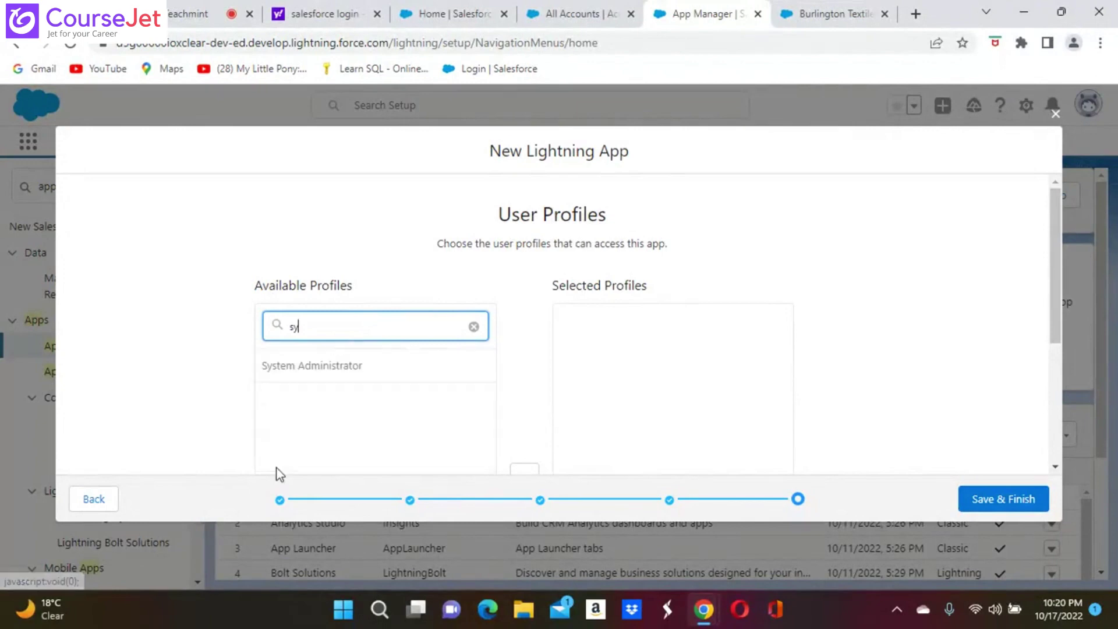
scroll(322, 367, down, 3)
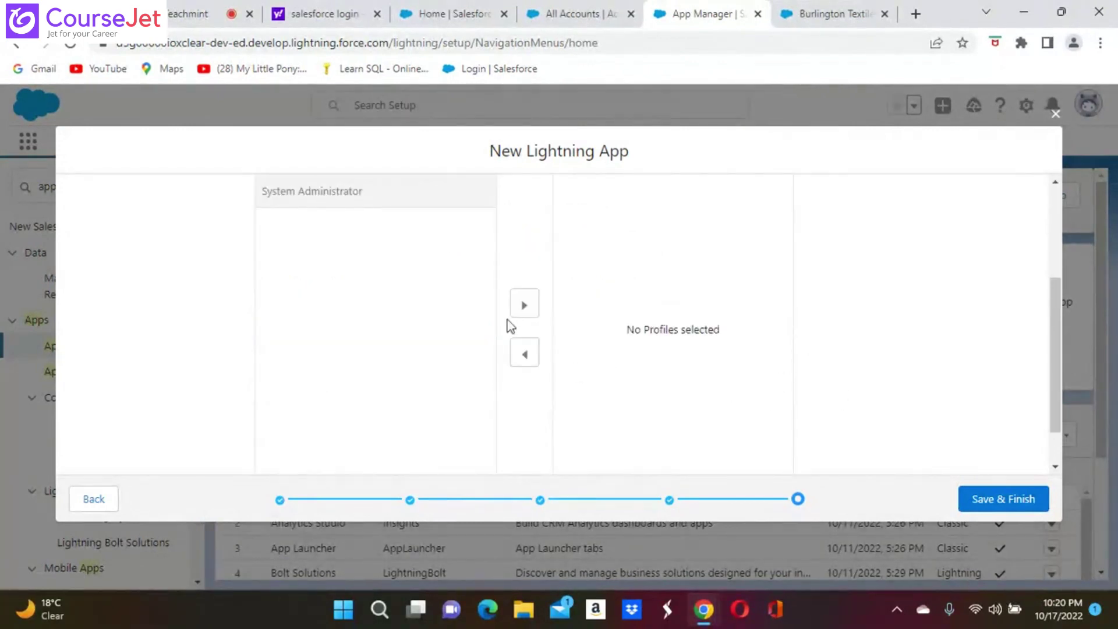
click(532, 313)
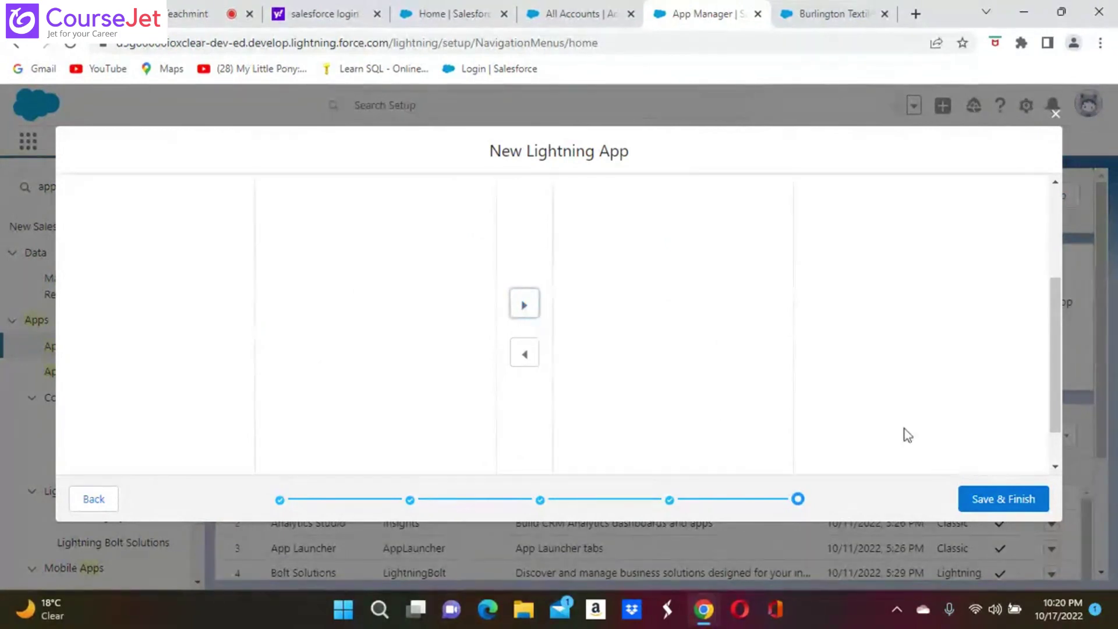
click(997, 500)
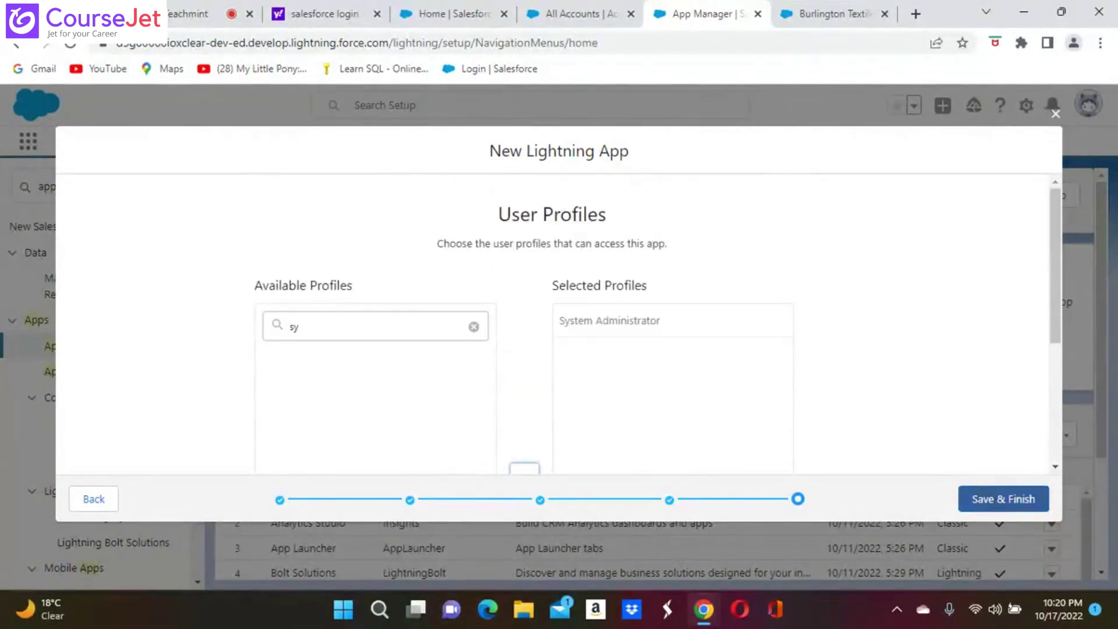
click(1002, 502)
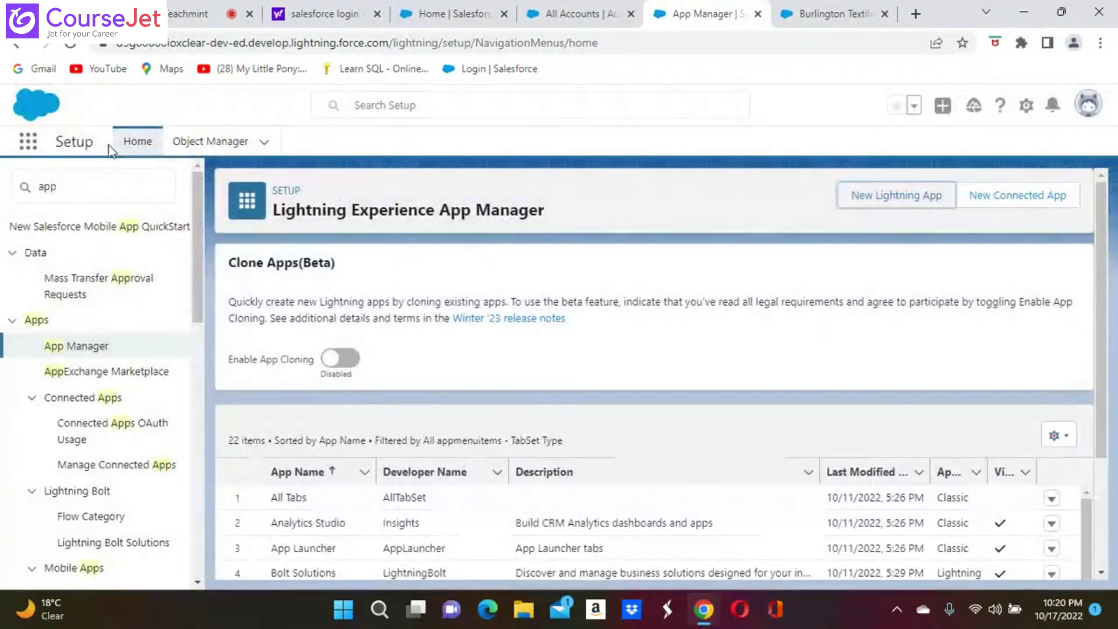
- Search the app launcher for "sw", open the Swiggy_Serviceteam app, and look through its All Accounts list to the end
click(1026, 106)
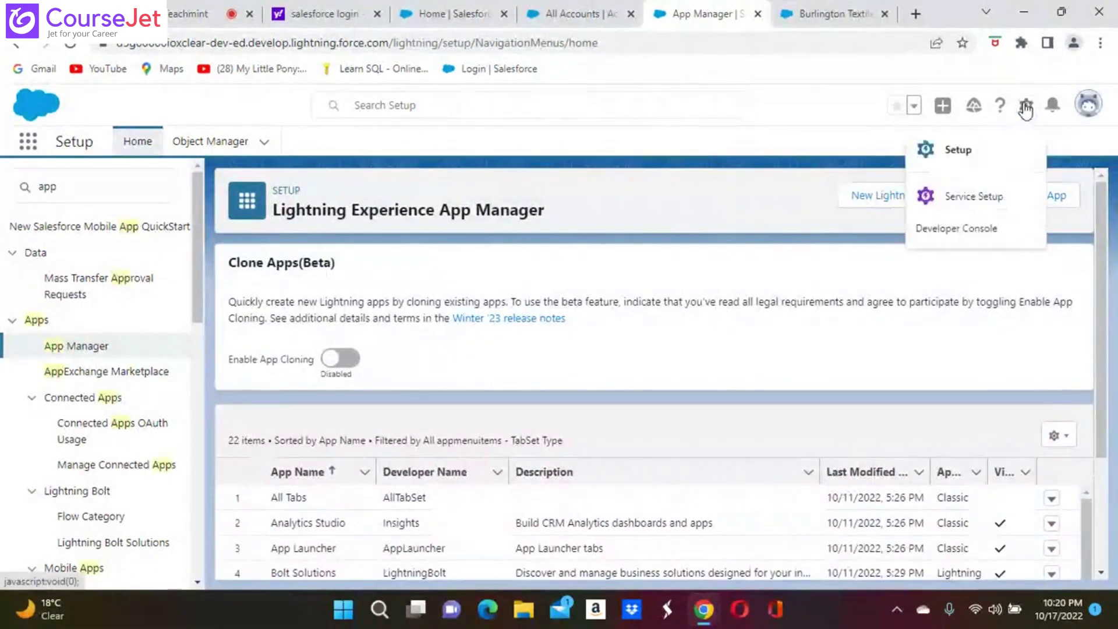
click(949, 149)
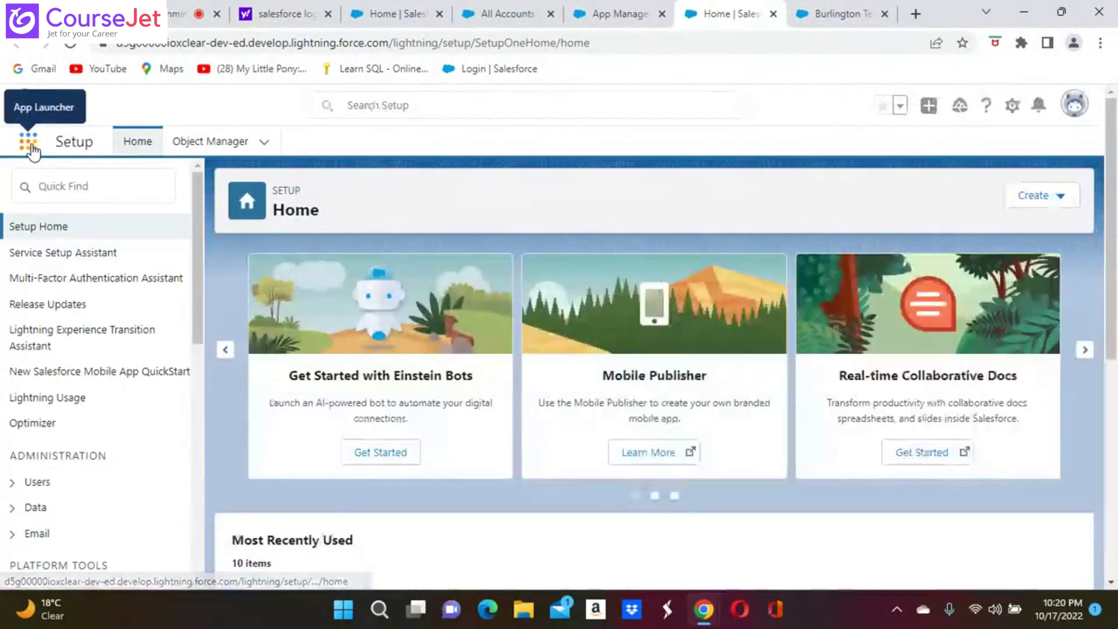
click(30, 148)
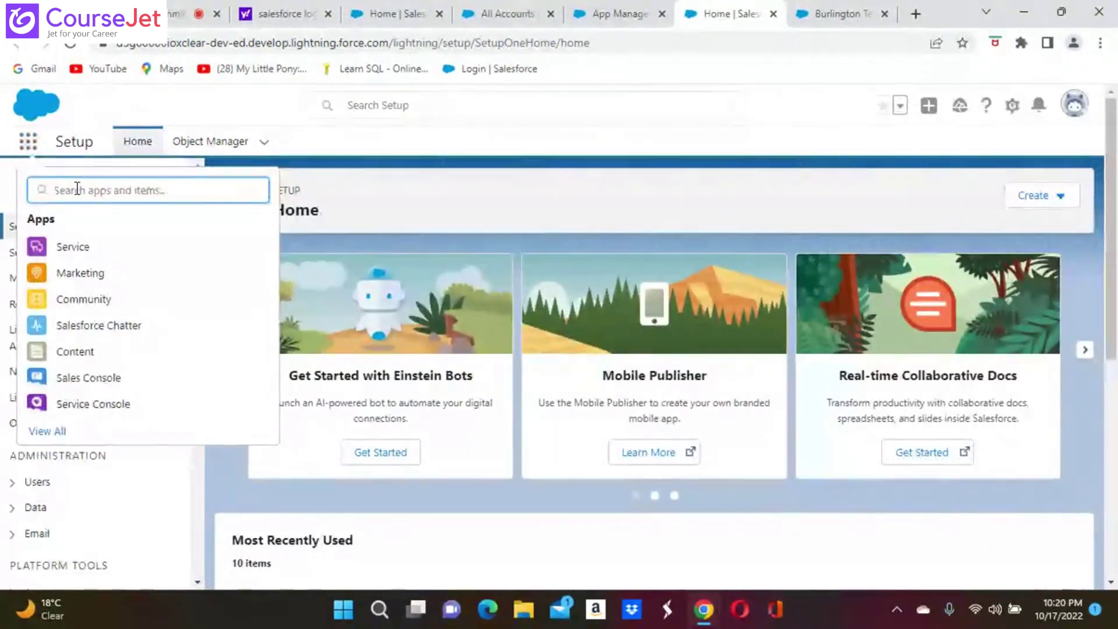
text(sw)
click(137, 279)
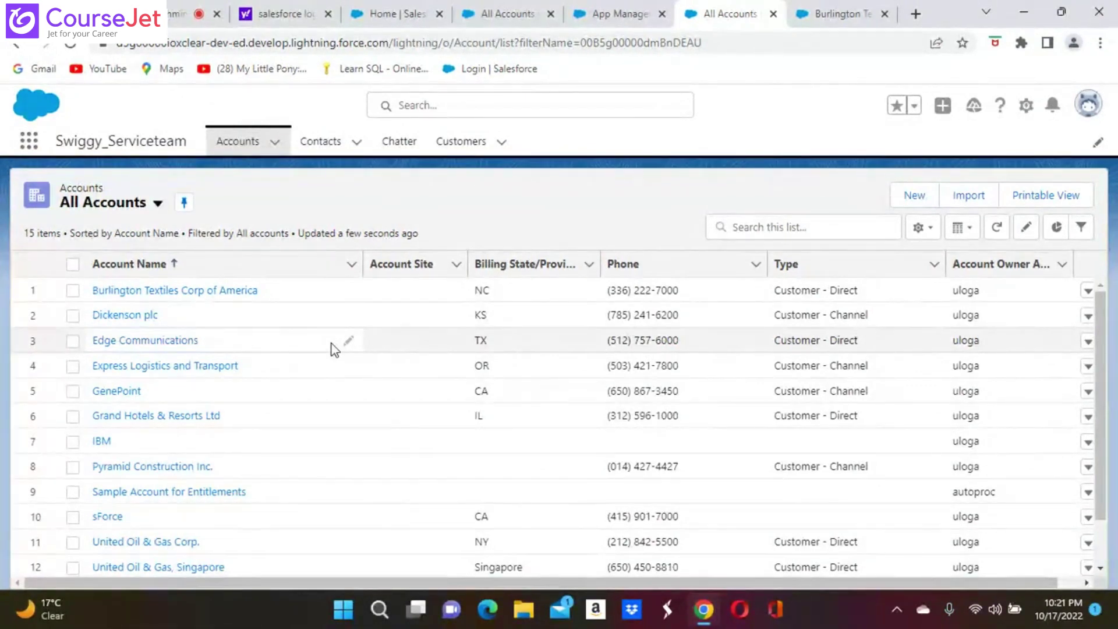
click(534, 441)
scroll(535, 441, down, 2)
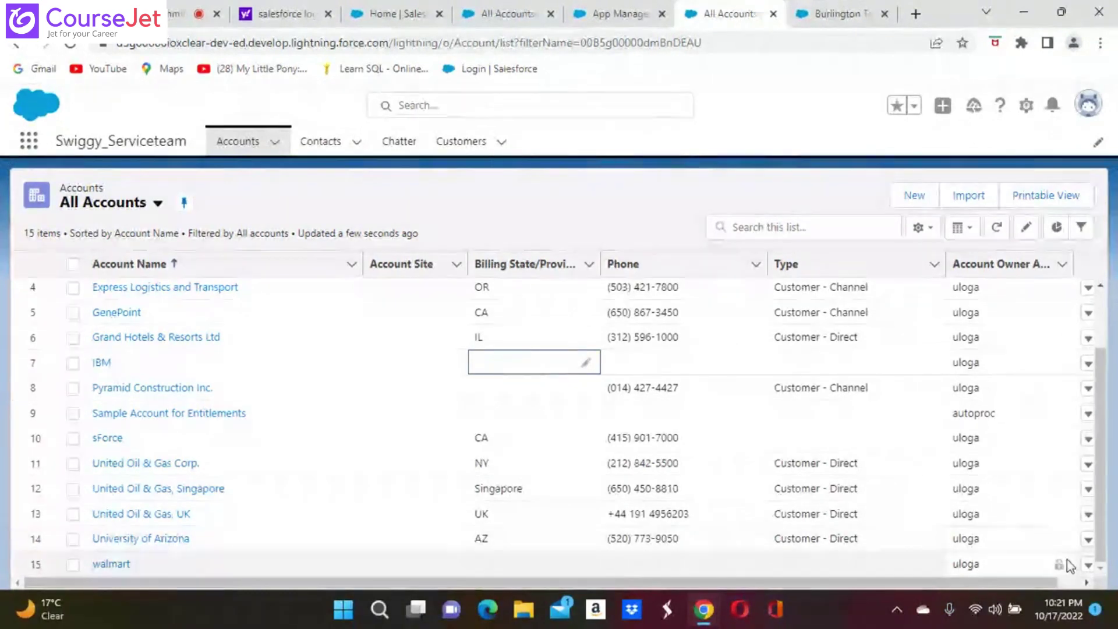
click(1092, 586)
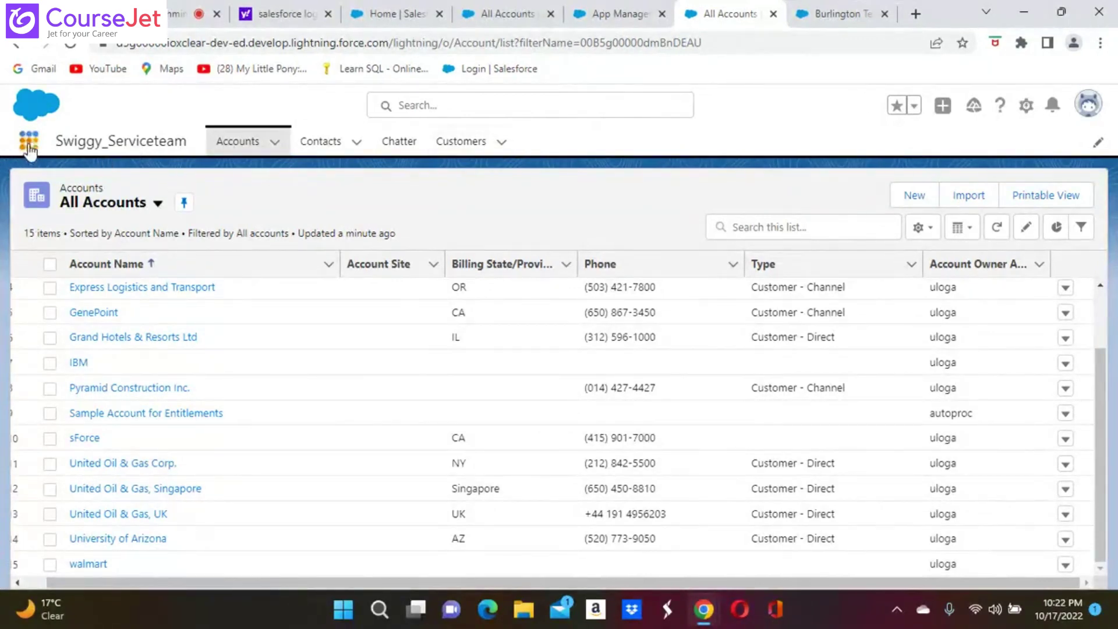
- Return to the App Manager in Setup and open the Swiggy_Serviceteam app for editing
click(1025, 106)
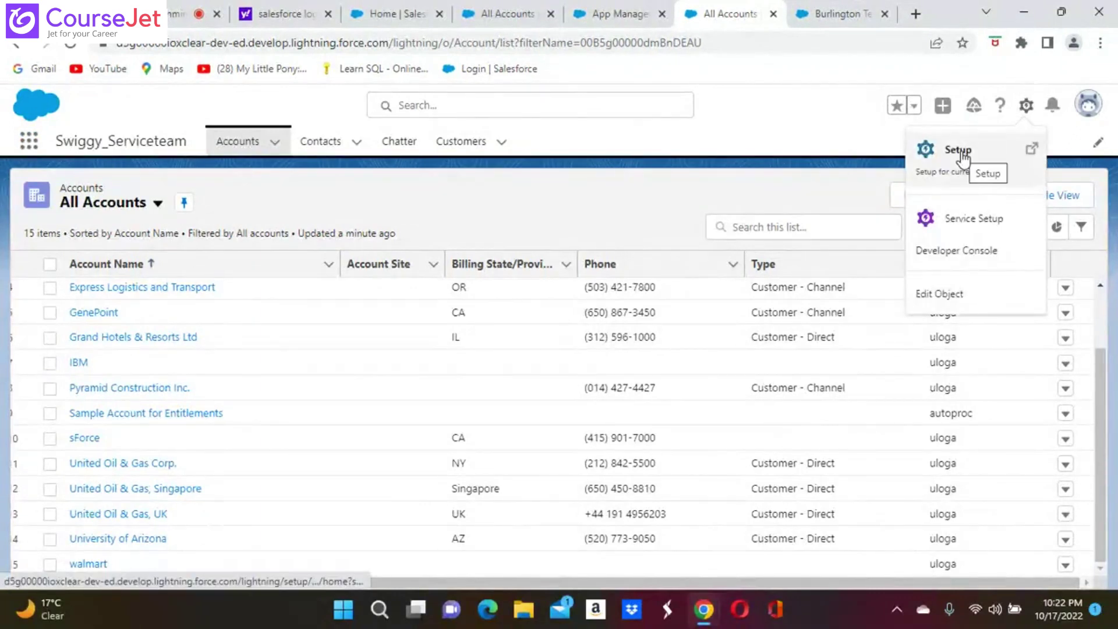
click(602, 19)
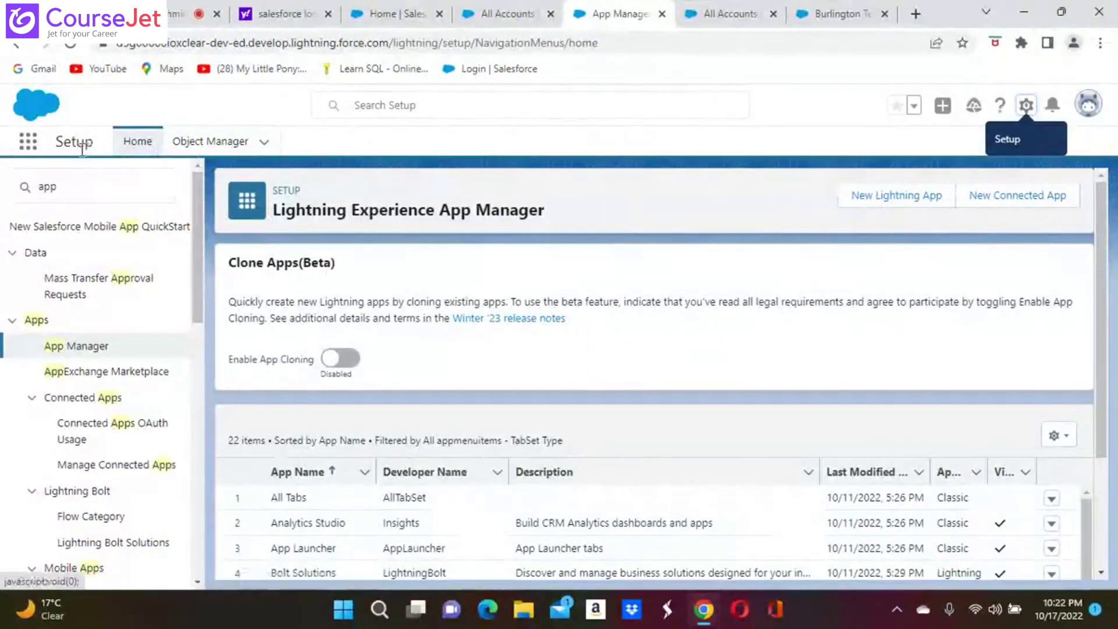
click(45, 189)
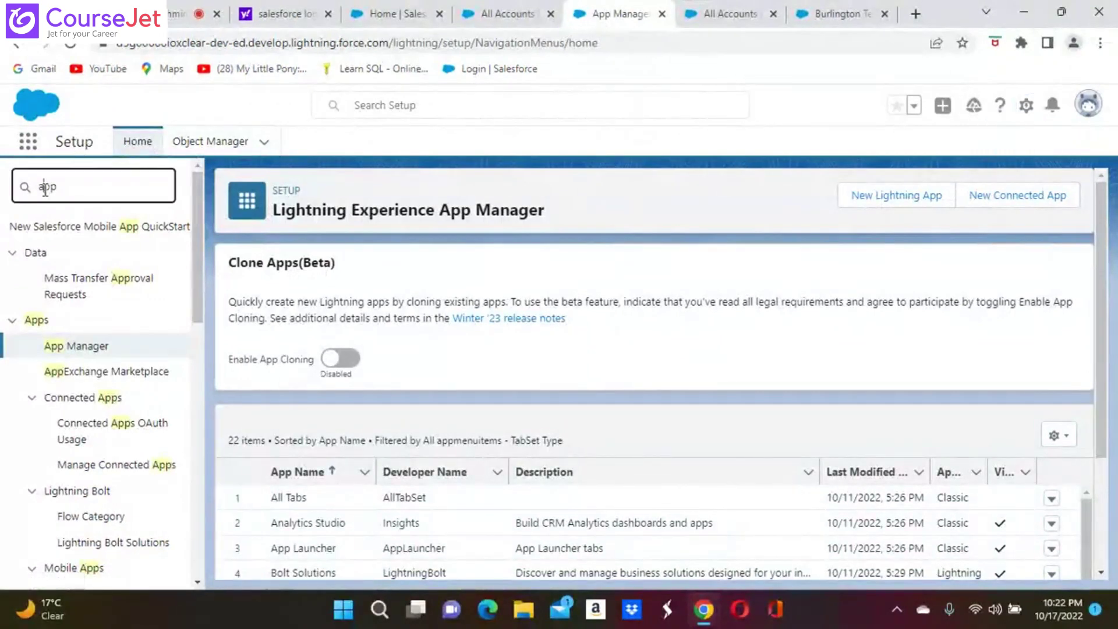
click(95, 347)
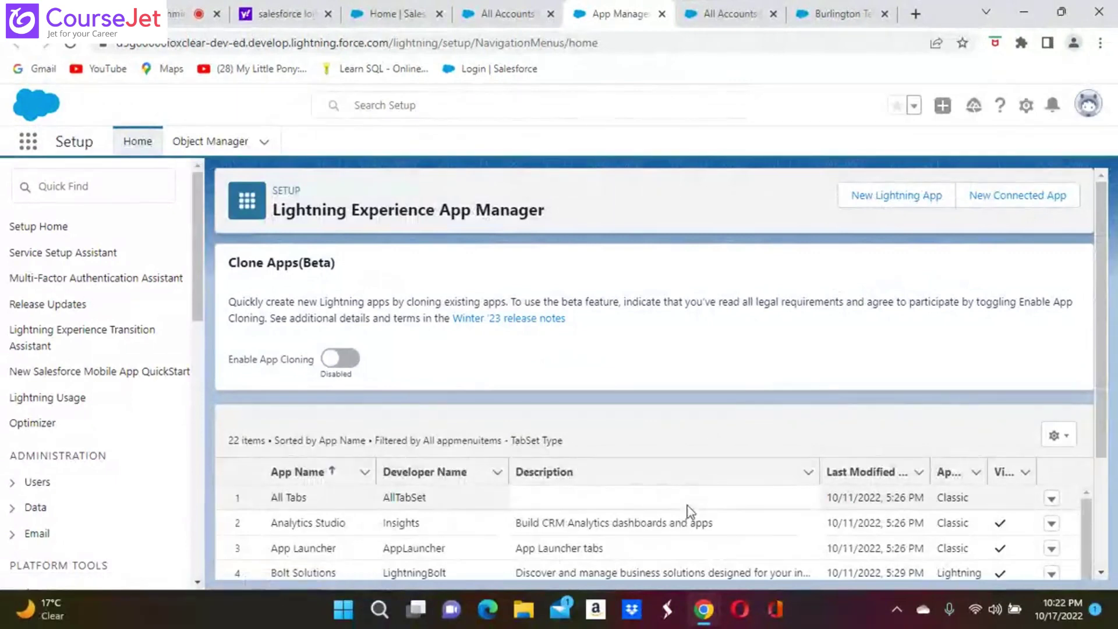
scroll(688, 512, down, 8)
scroll(658, 455, down, 3)
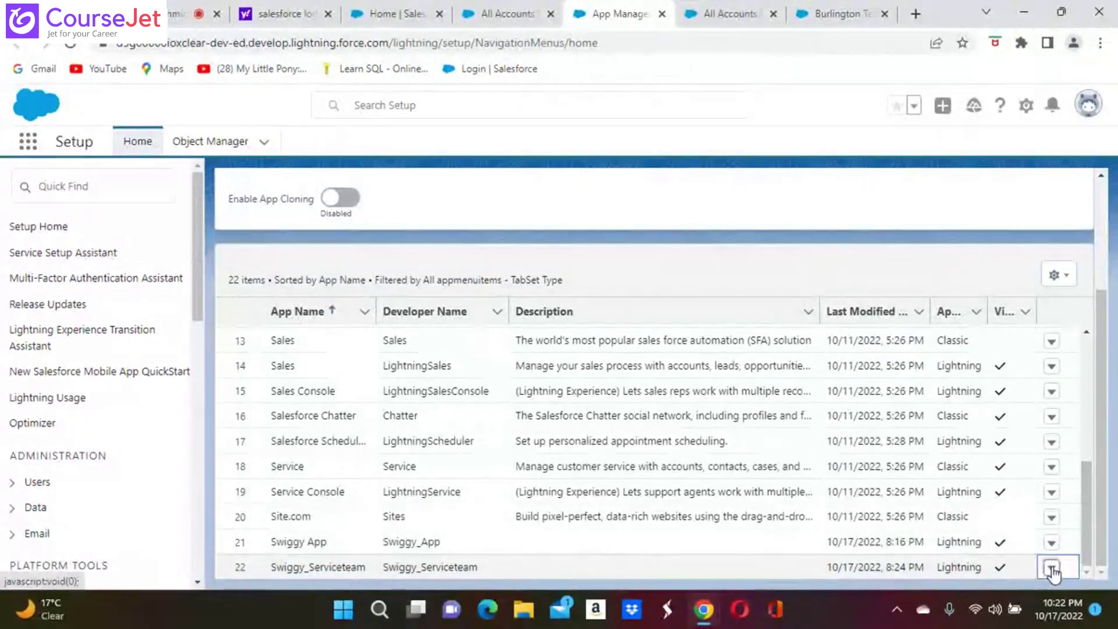
click(1052, 569)
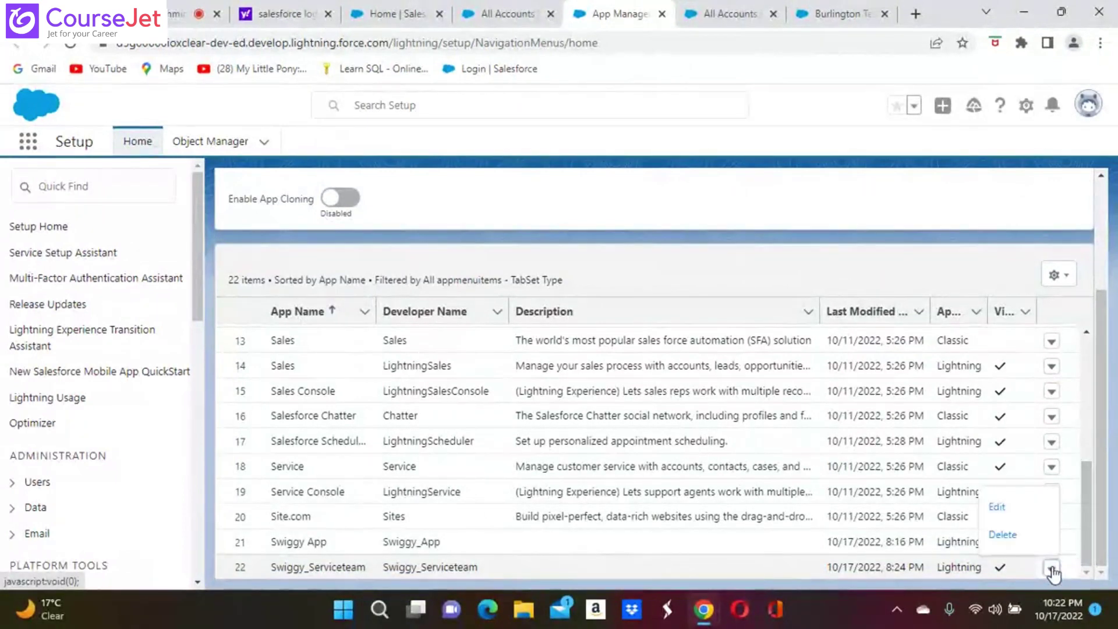
click(998, 508)
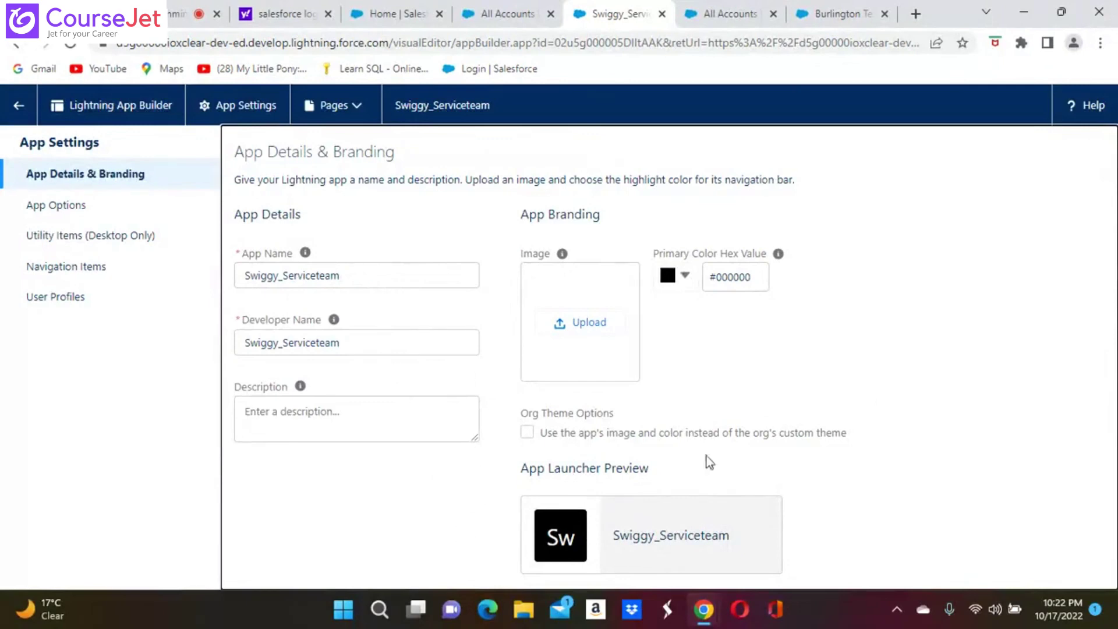
- Review the app options, navigation items and utility items settings of the Swiggy_Serviceteam app
click(66, 208)
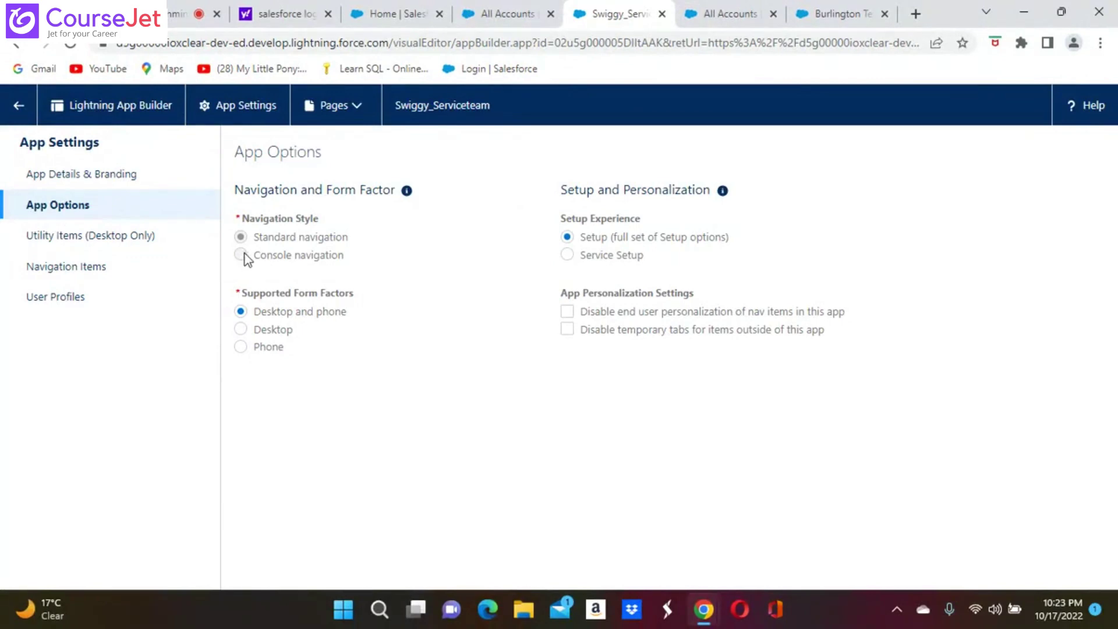
click(109, 269)
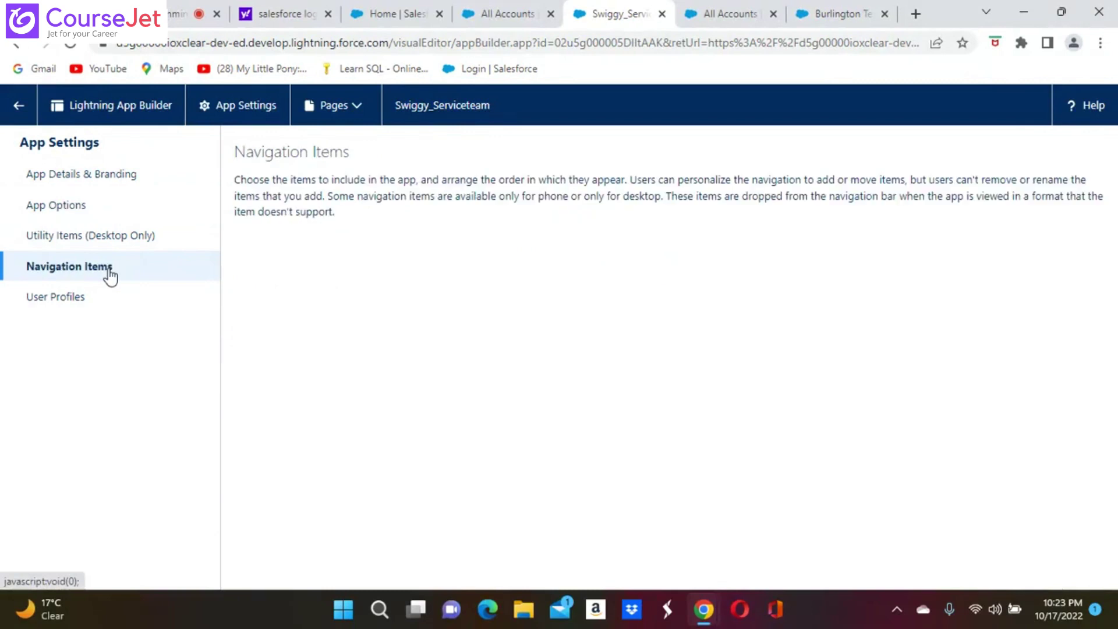
click(87, 240)
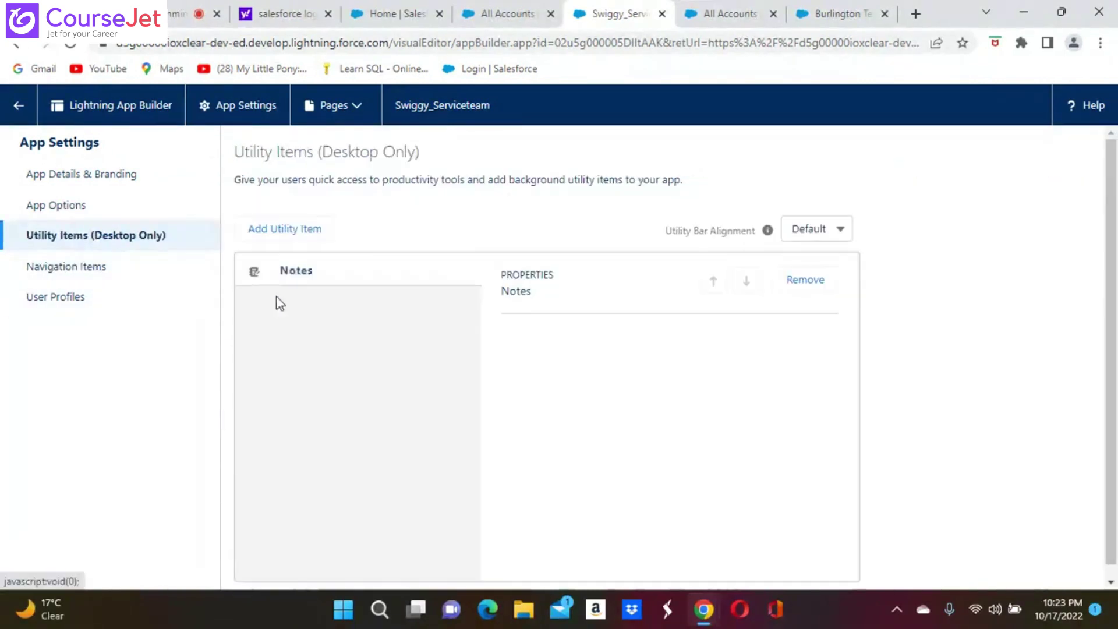
click(95, 207)
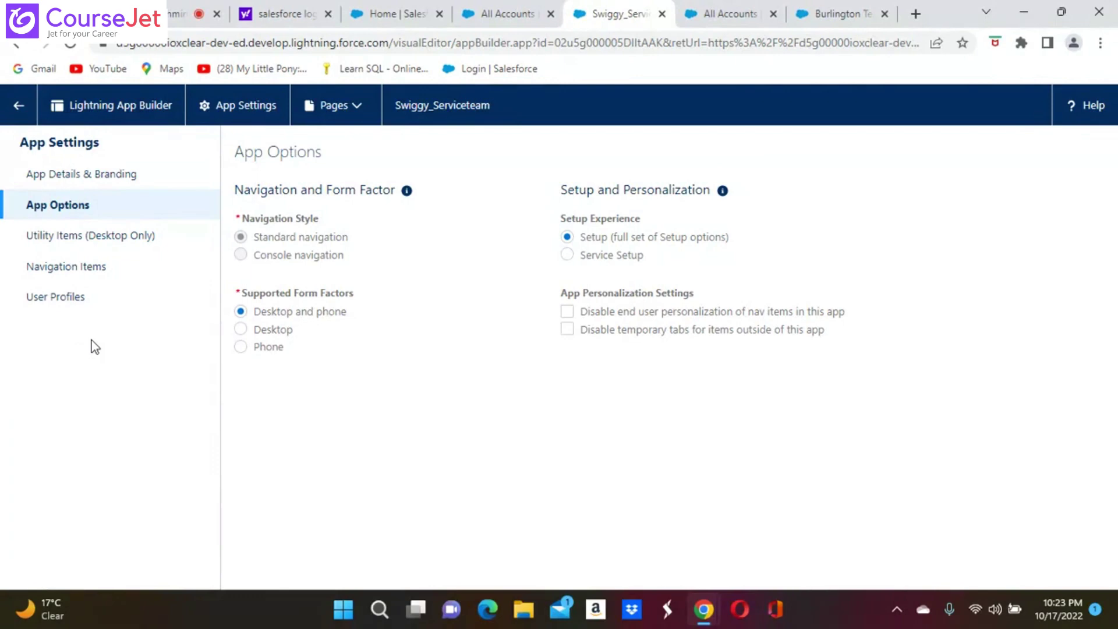
- Replace Customers with Delivery Agents in the Swiggy_Serviceteam app's navigation items, staying on the page to keep the unsaved changes
click(93, 272)
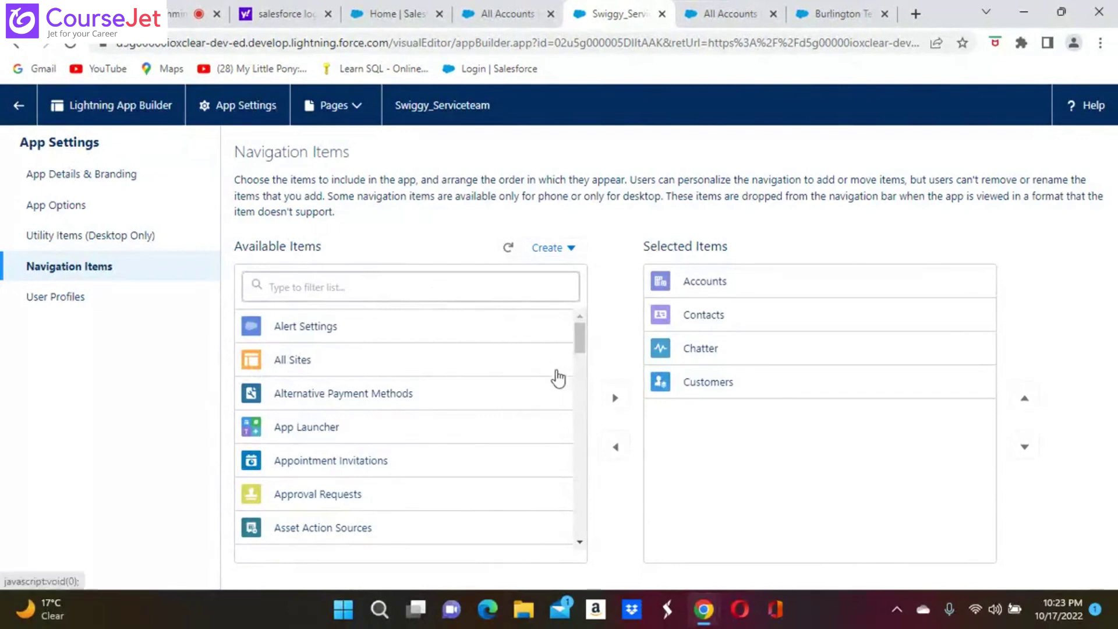
click(710, 392)
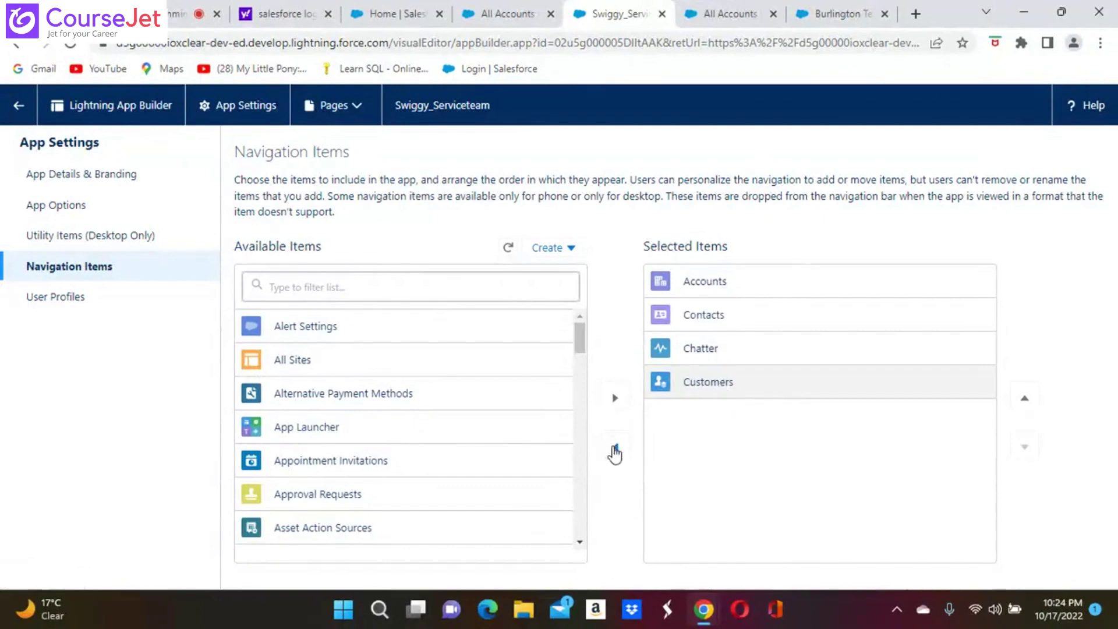
click(615, 453)
click(364, 286)
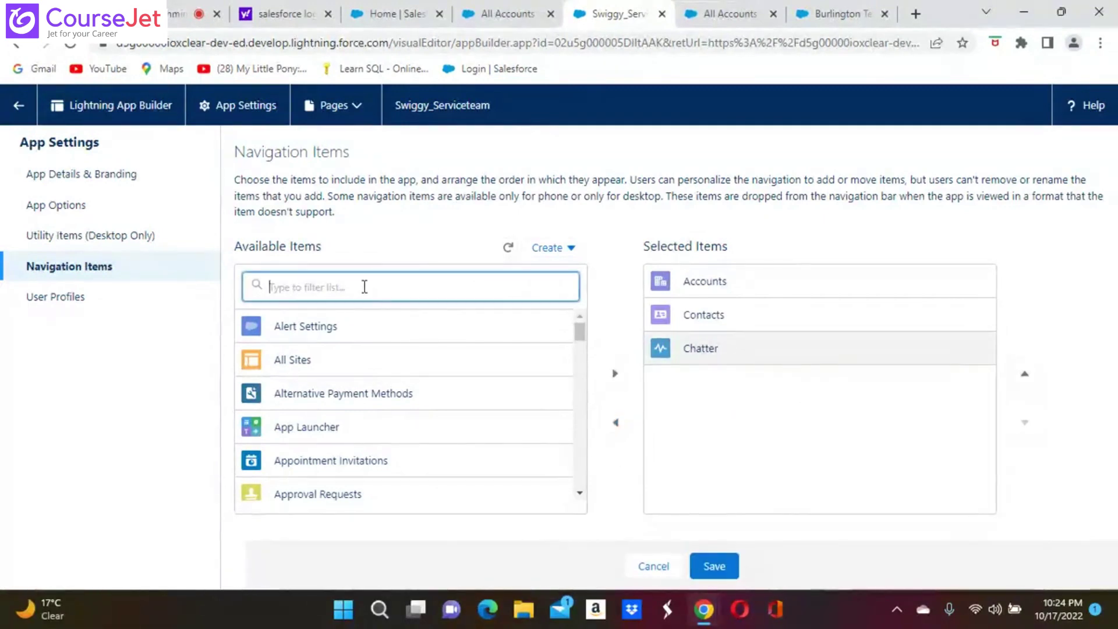
text(de)
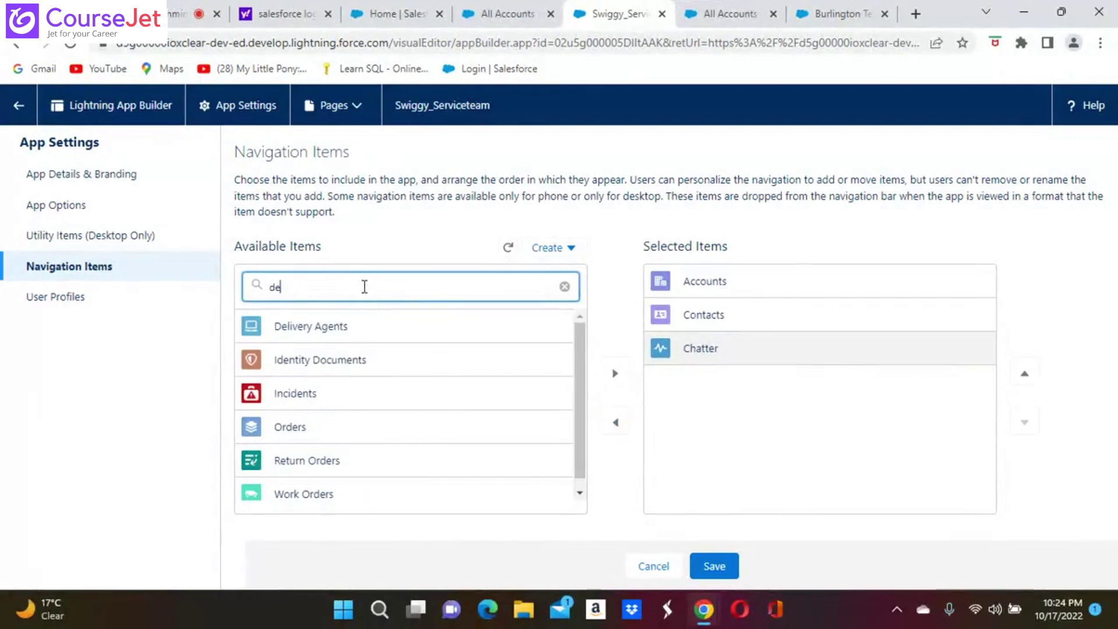
click(338, 331)
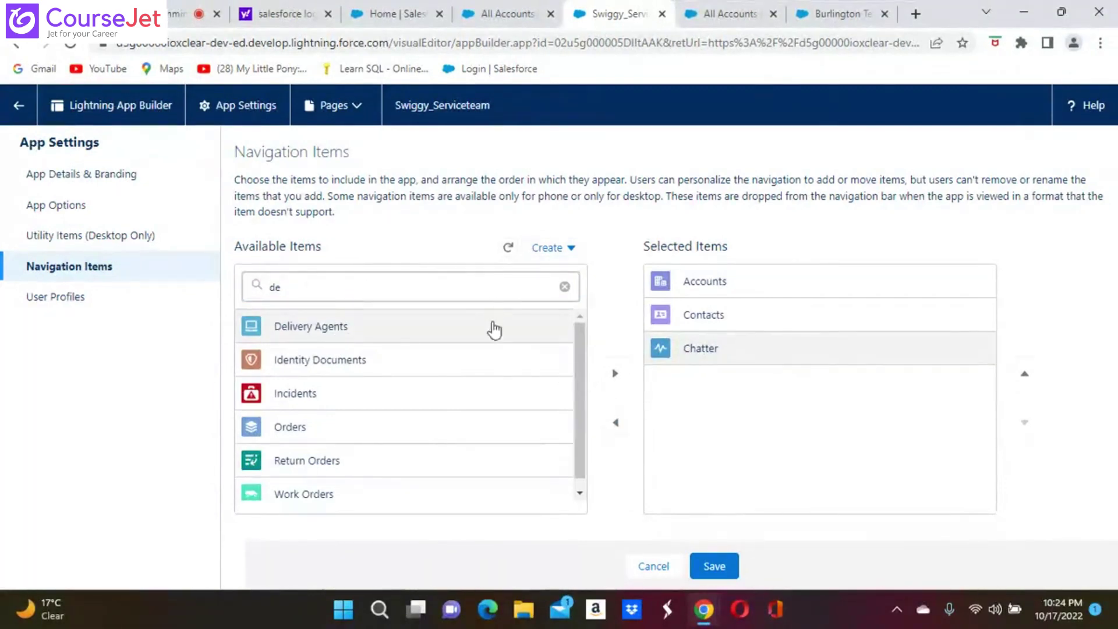
click(615, 375)
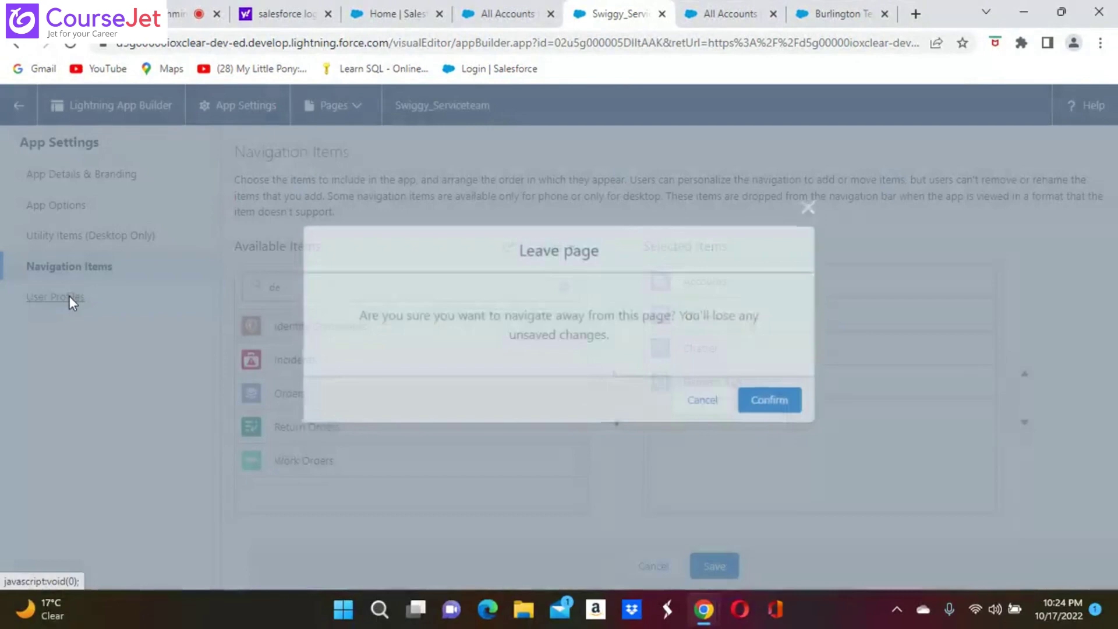
click(69, 297)
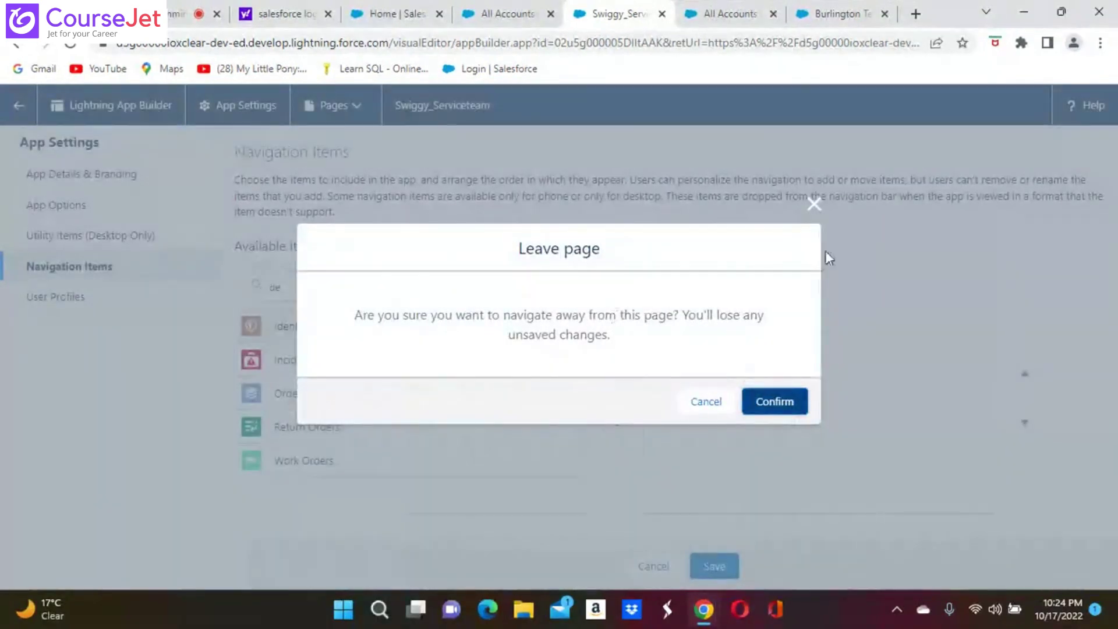
click(813, 205)
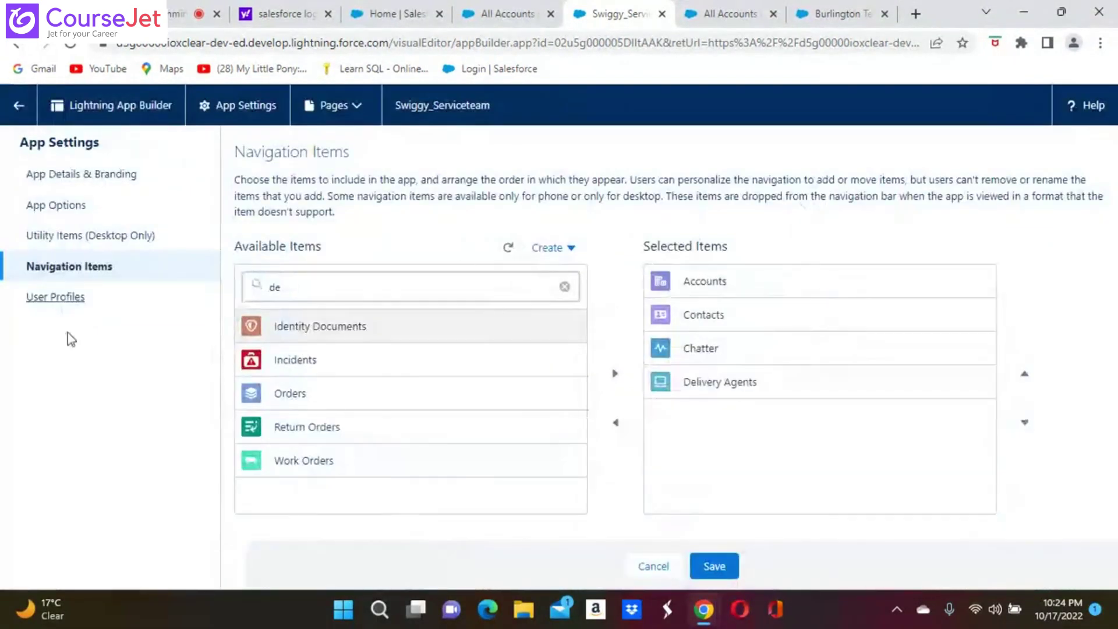
- Stay on the Navigation Items page when leaving is questioned and save the Swiggy_Serviceteam app's changed navigation items
click(70, 298)
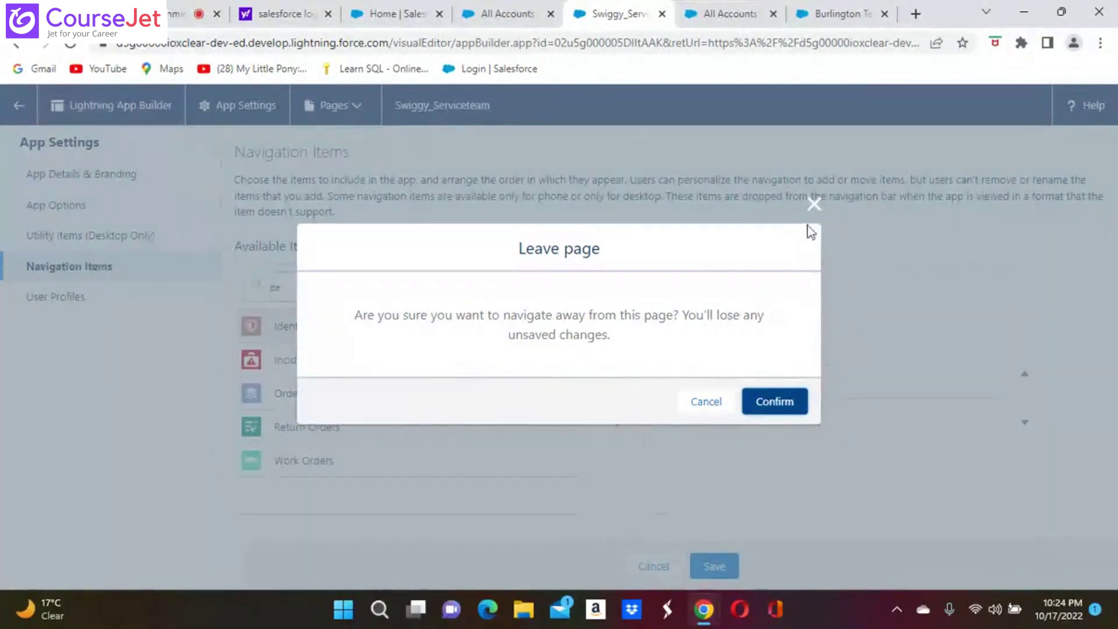
click(815, 205)
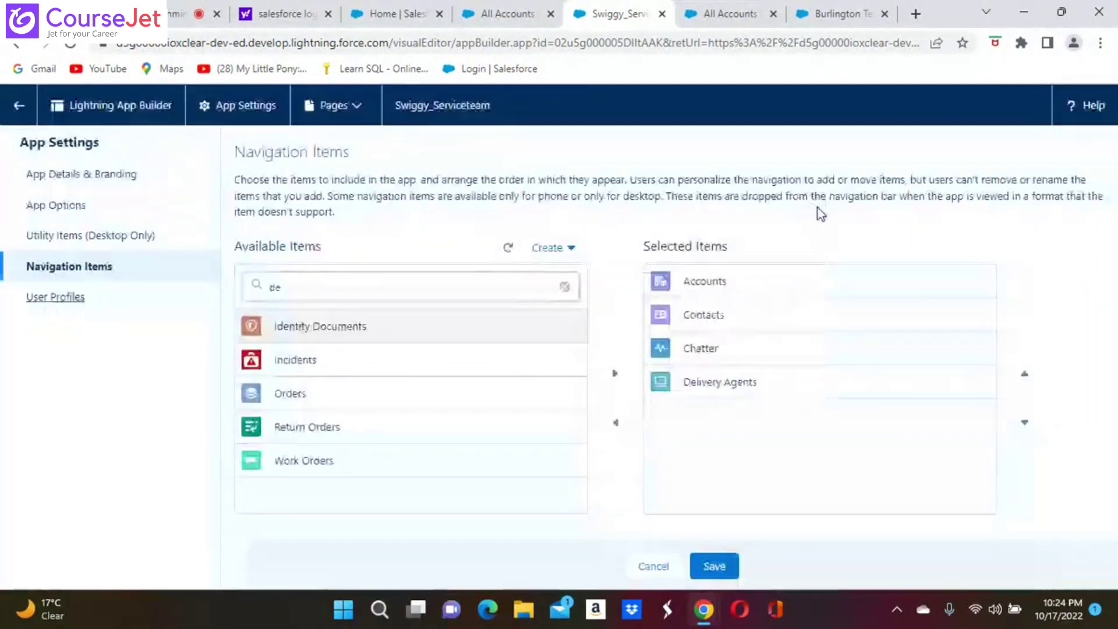
click(711, 566)
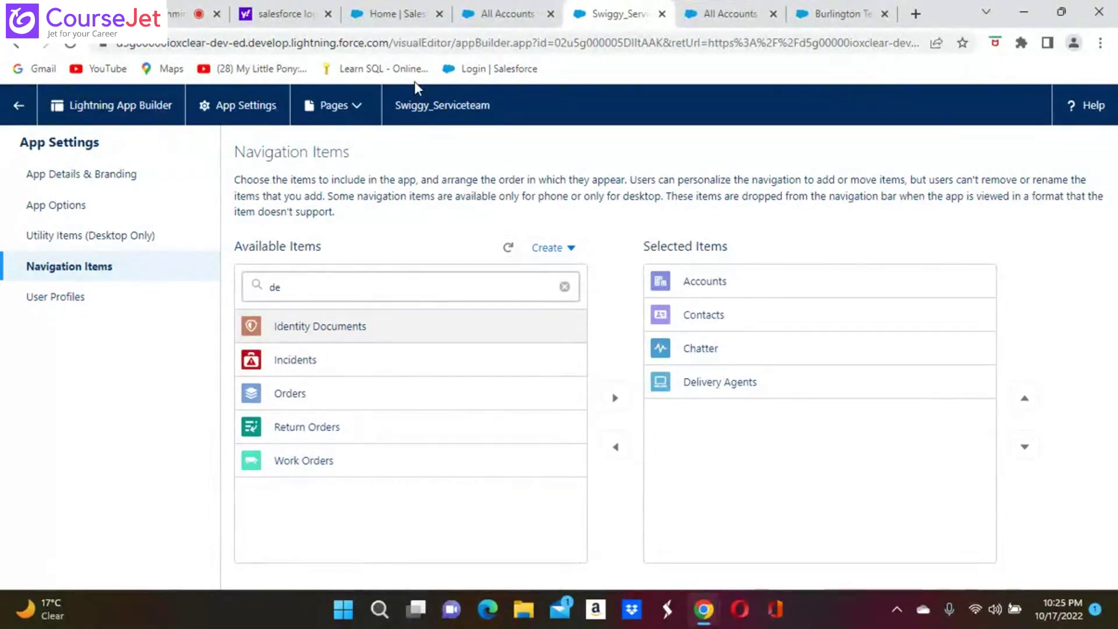
- Return to the Salesforce home page, switch to Salesforce Classic, and display the list of available apps
click(1073, 43)
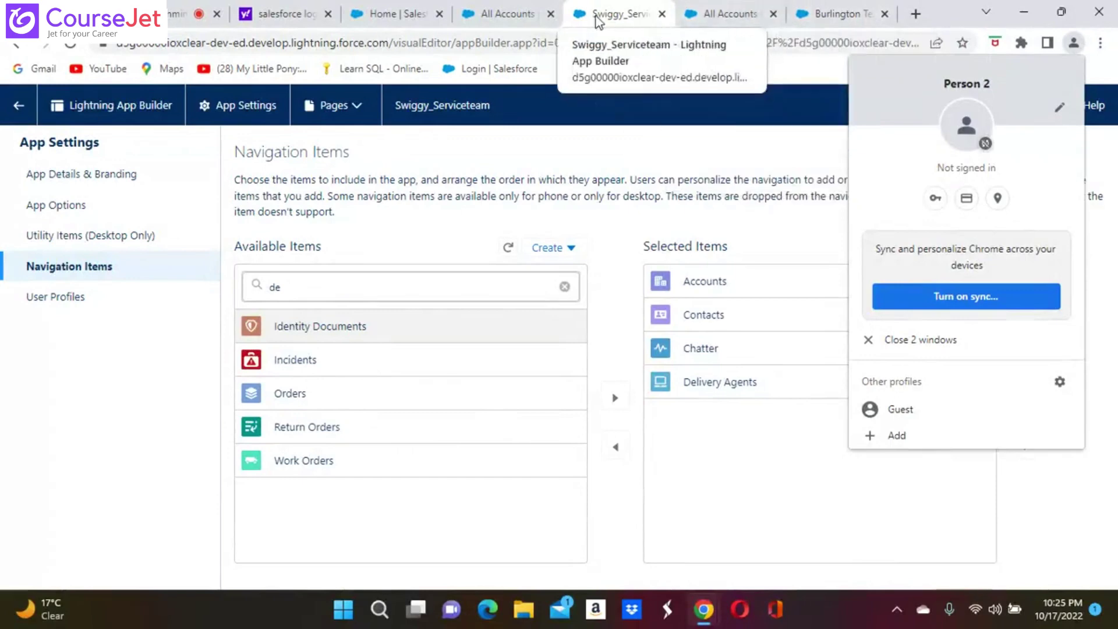
click(410, 18)
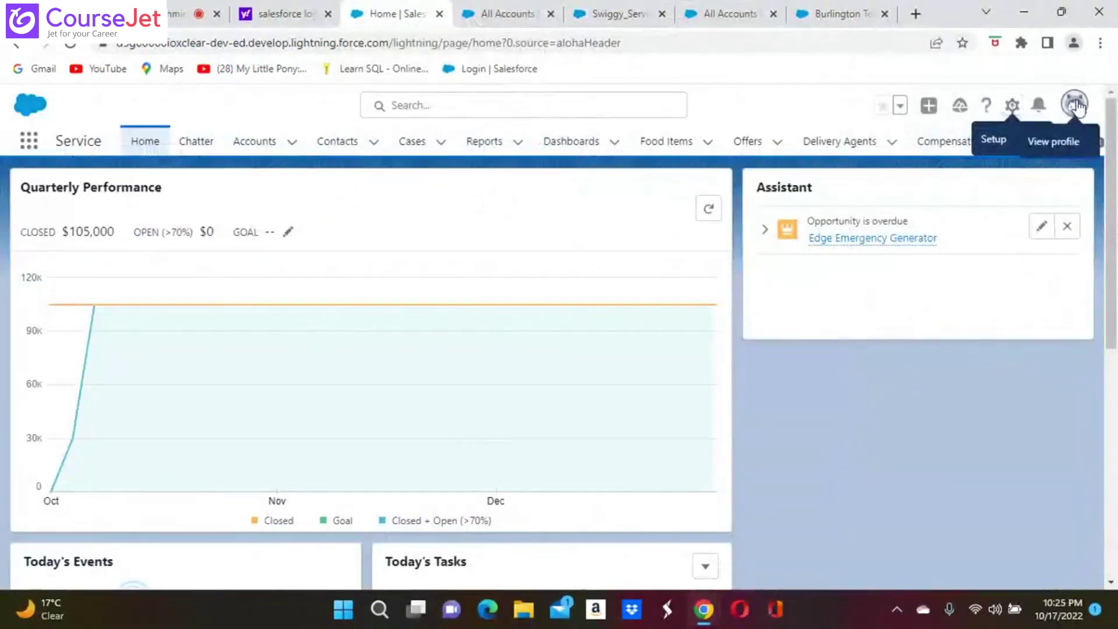
click(1071, 105)
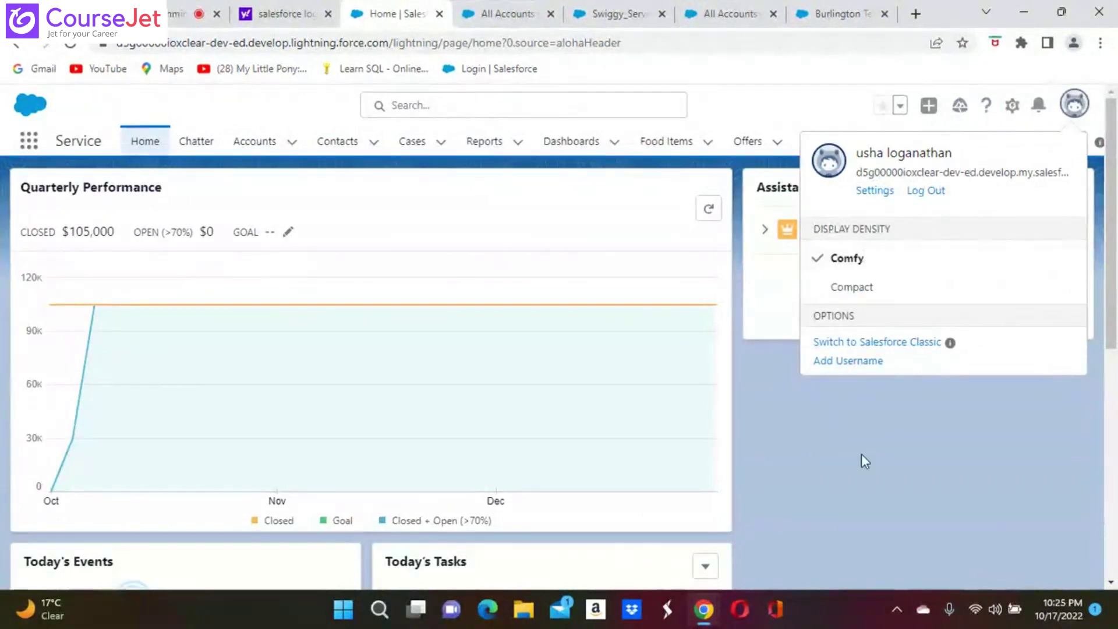
click(883, 345)
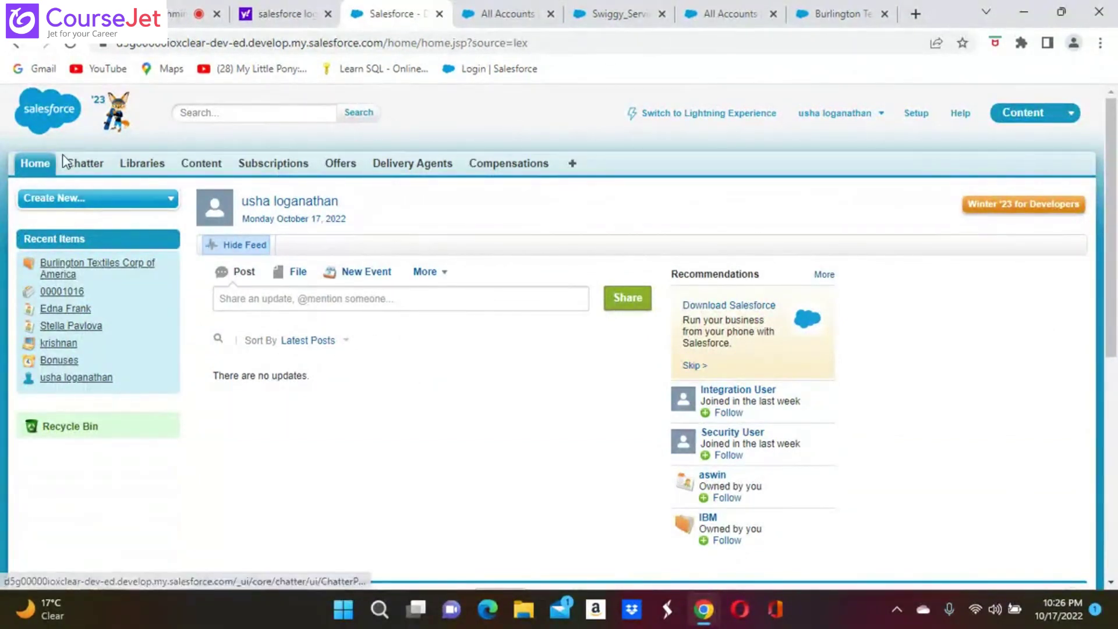
click(1050, 115)
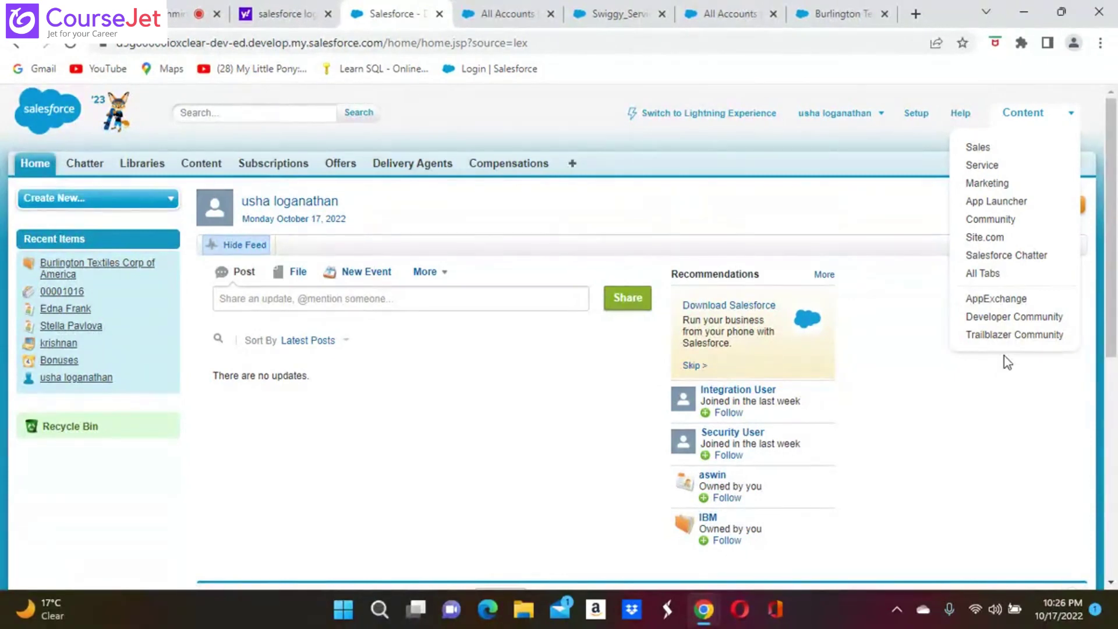
- Open Setup, postpone the welcome tour, and search for "apps" to open the Apps page under Build > Create
click(915, 116)
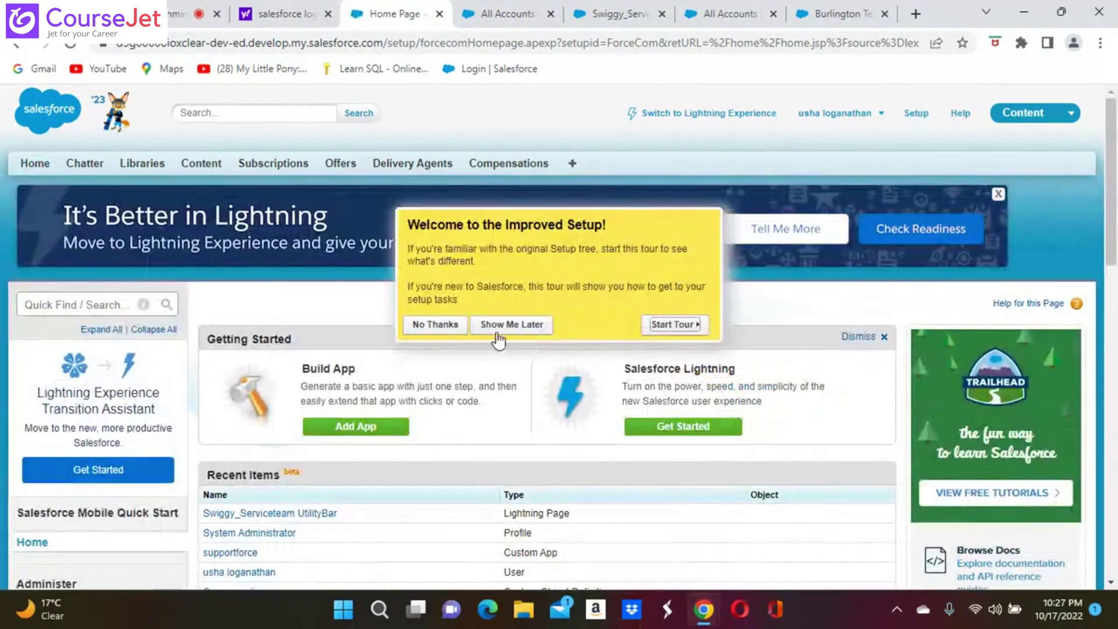
click(488, 327)
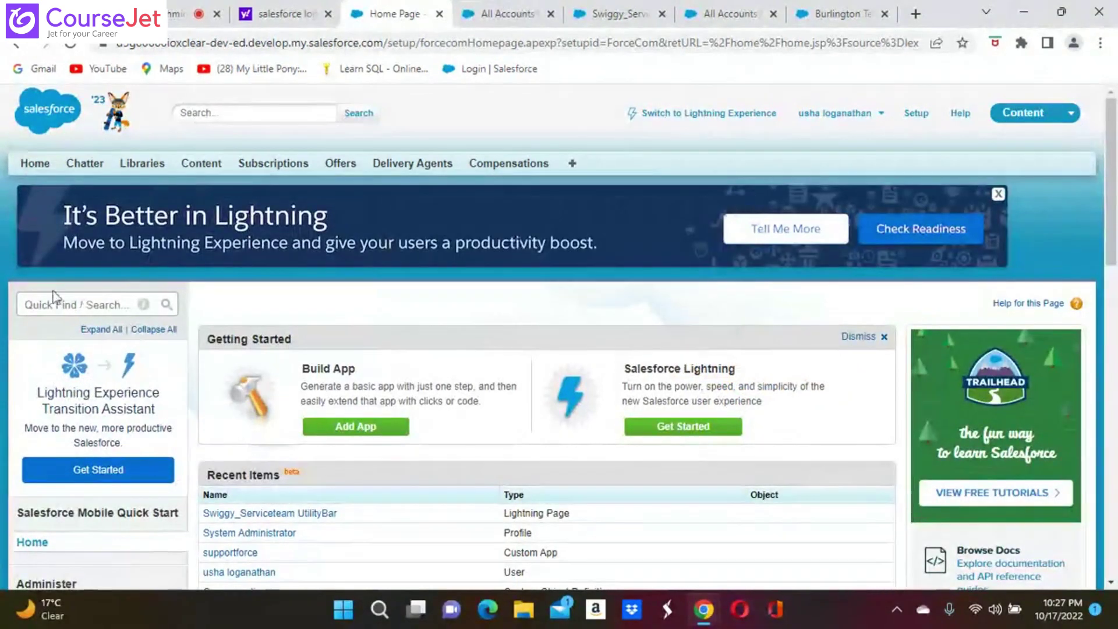
click(45, 313)
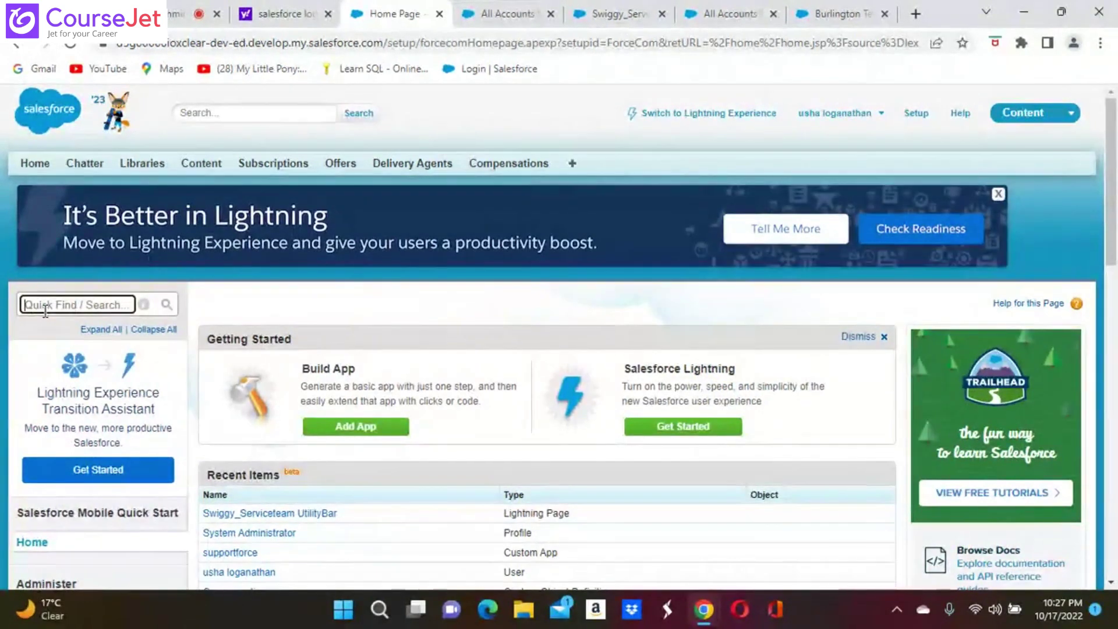
text(apps)
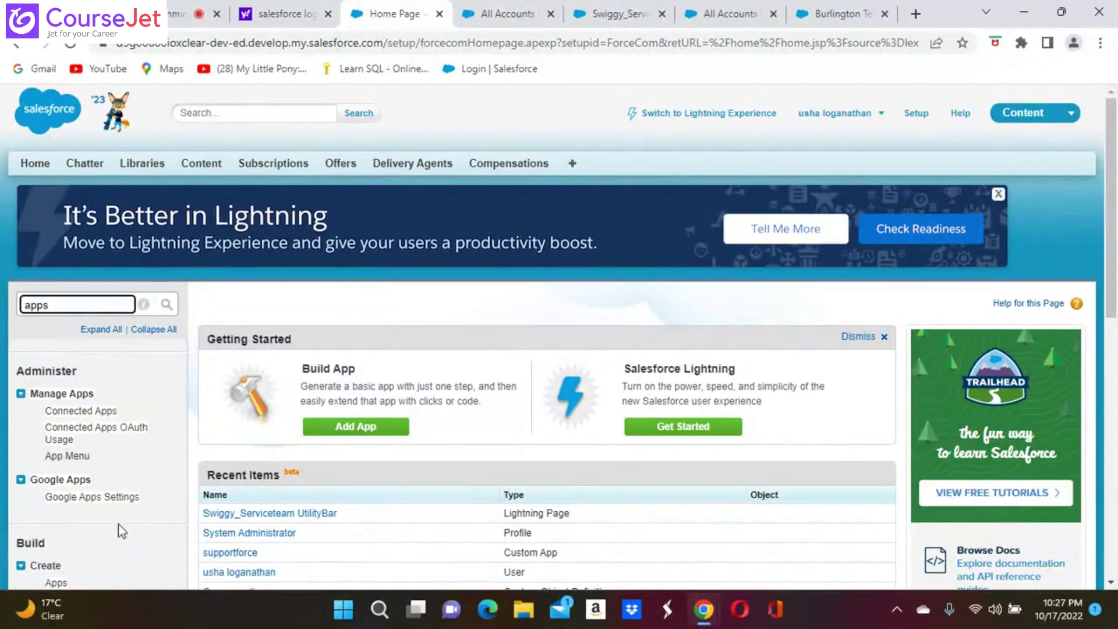
scroll(134, 550, down, 1)
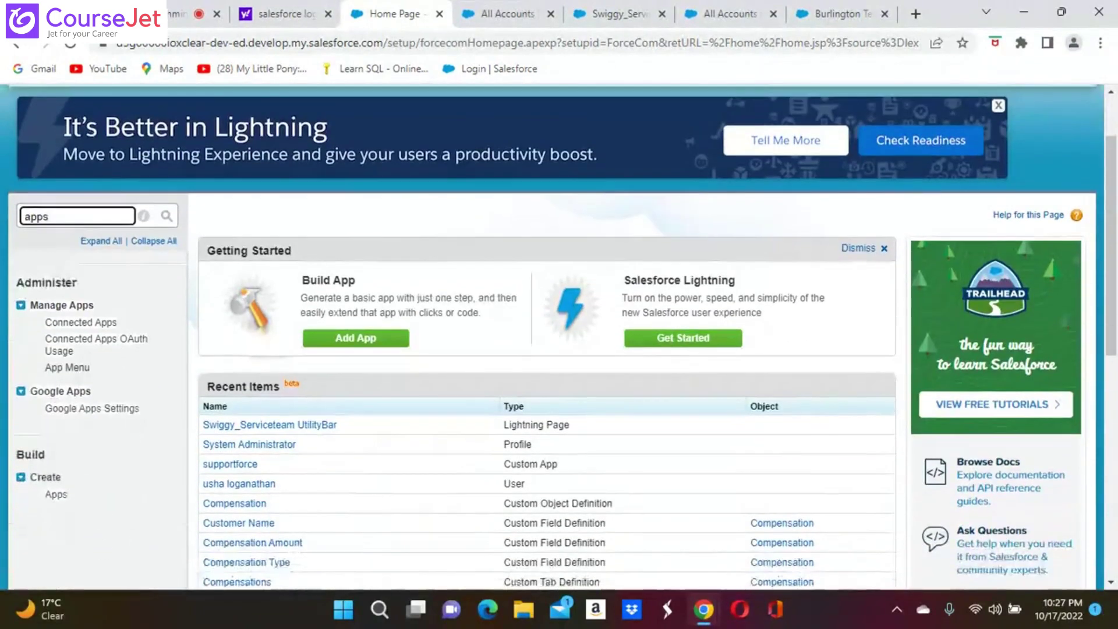
click(58, 495)
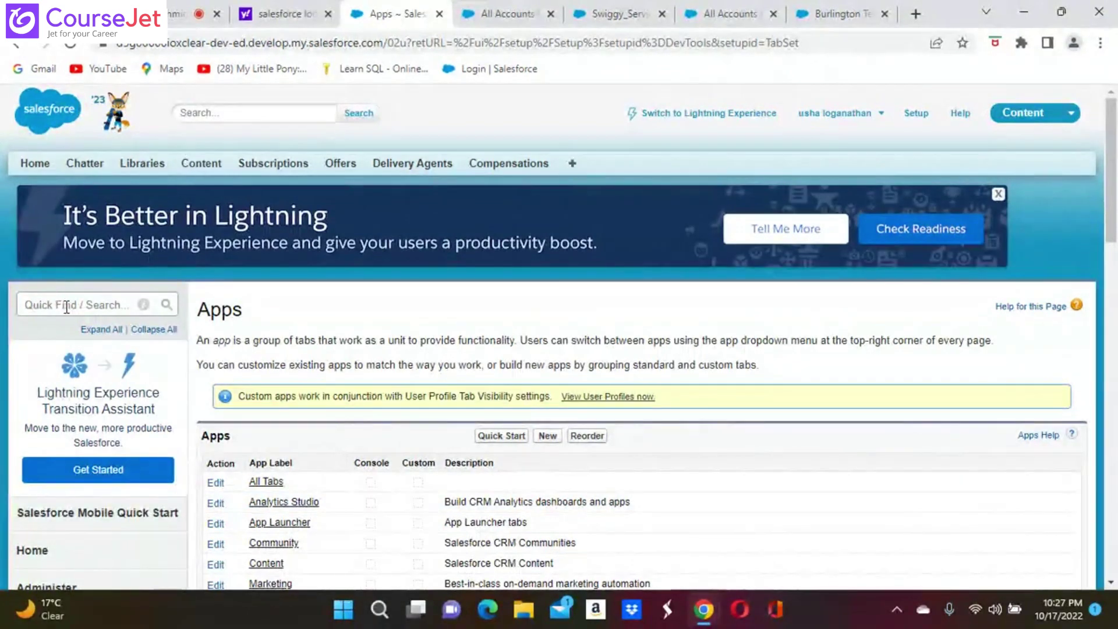
- Start a new app of the Console type and proceed to its details
click(549, 438)
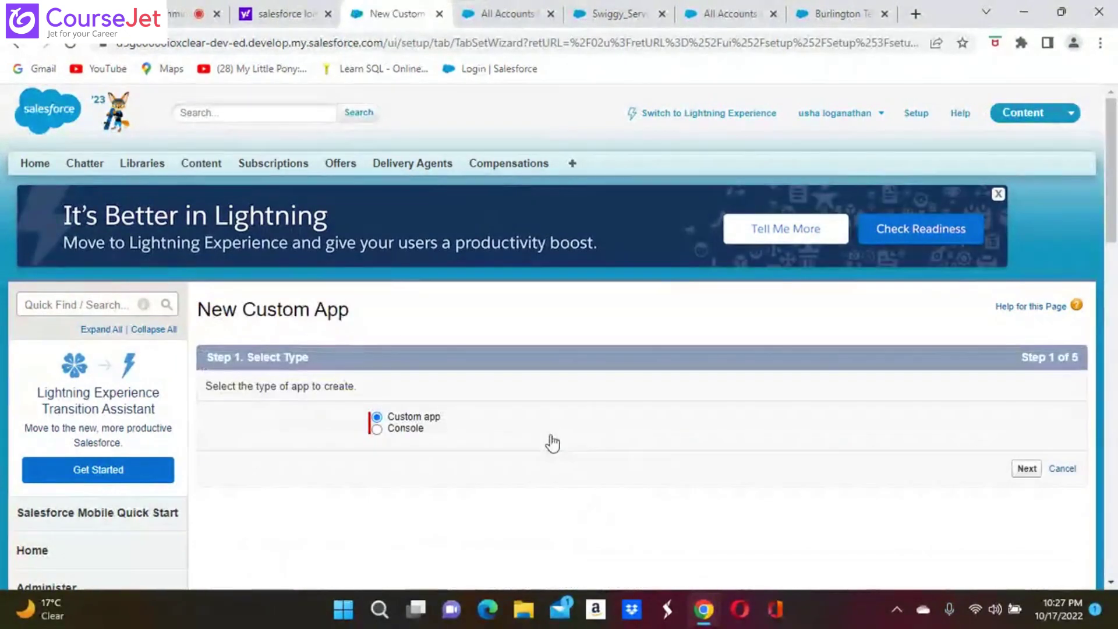
click(378, 429)
click(1029, 467)
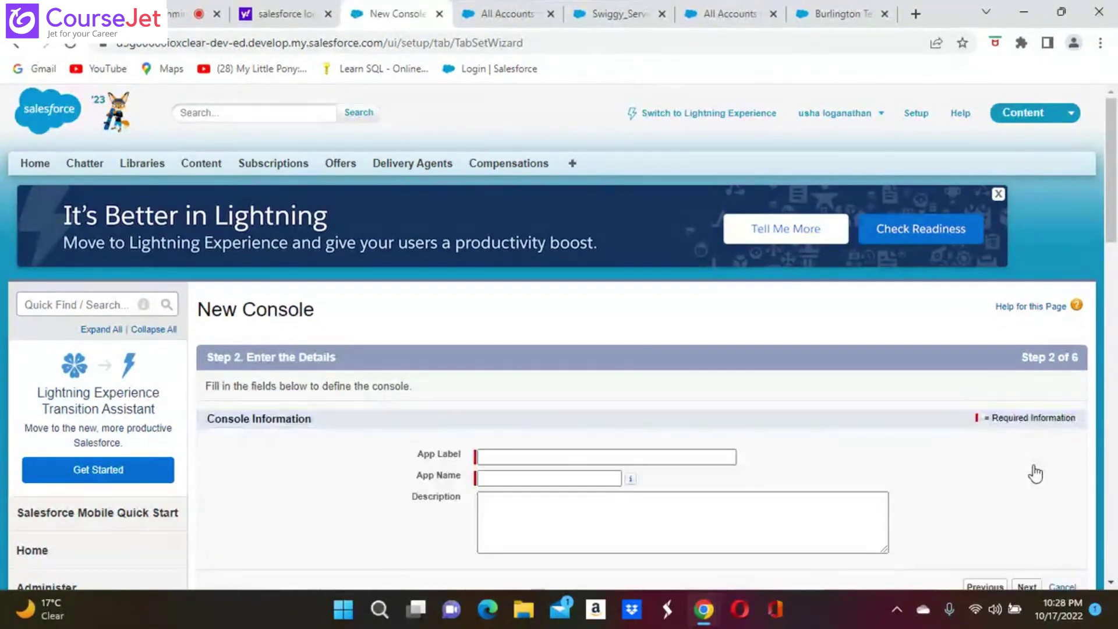
- Label the console Swiggy Marketing with the app name Swiggy_Marketing, and keep the default logo
click(489, 478)
click(495, 455)
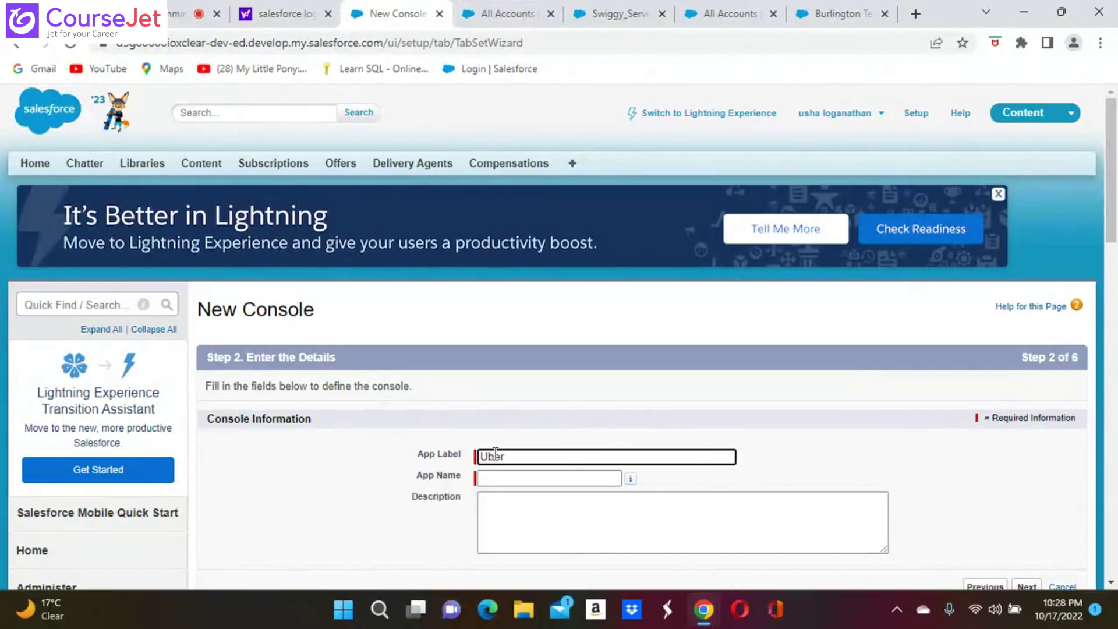
text(Mar)
key(BackSpace)
key(BackSpace)
key(BackSpace)
key(BackSpace)
key(BackSpace)
key(BackSpace)
key(BackSpace)
text(Swiggy Marketin)
click(507, 481)
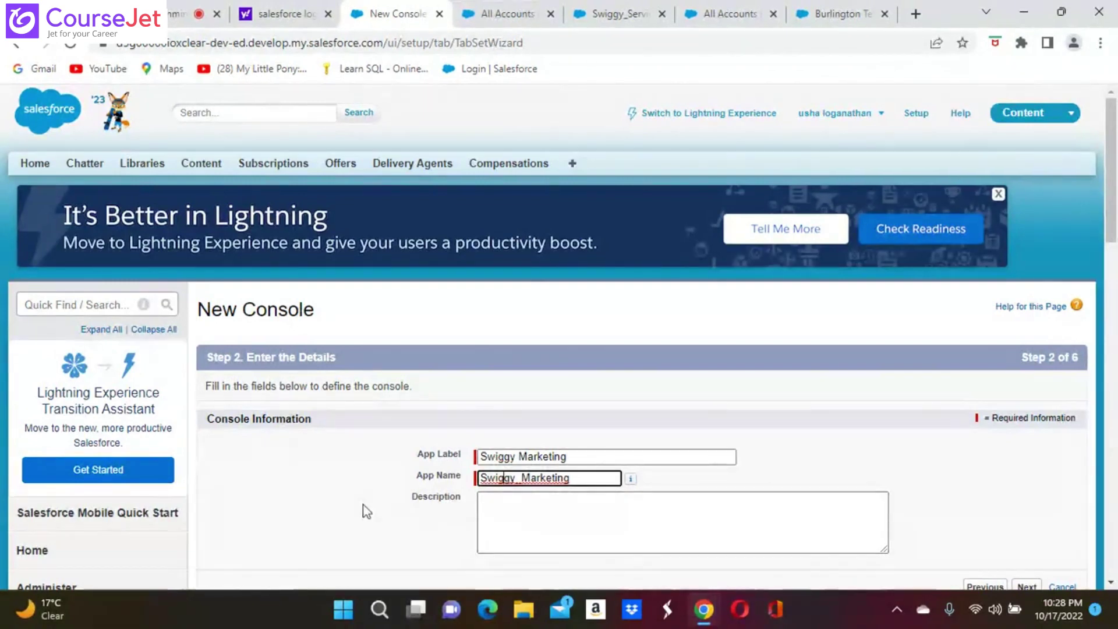
scroll(362, 512, down, 3)
scroll(560, 336, down, 1)
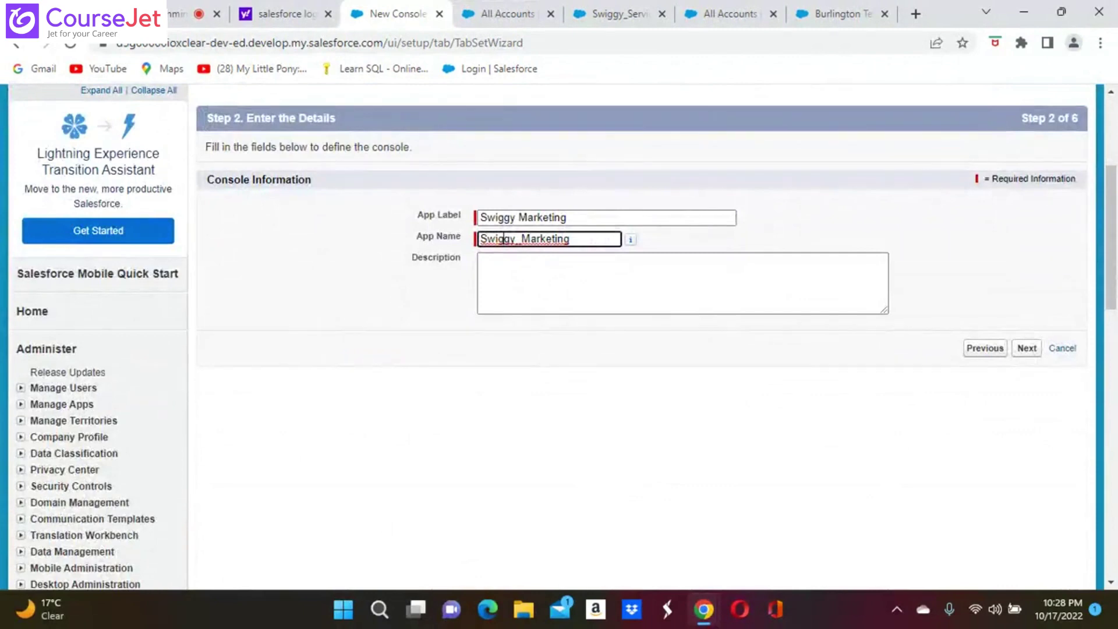
click(1028, 348)
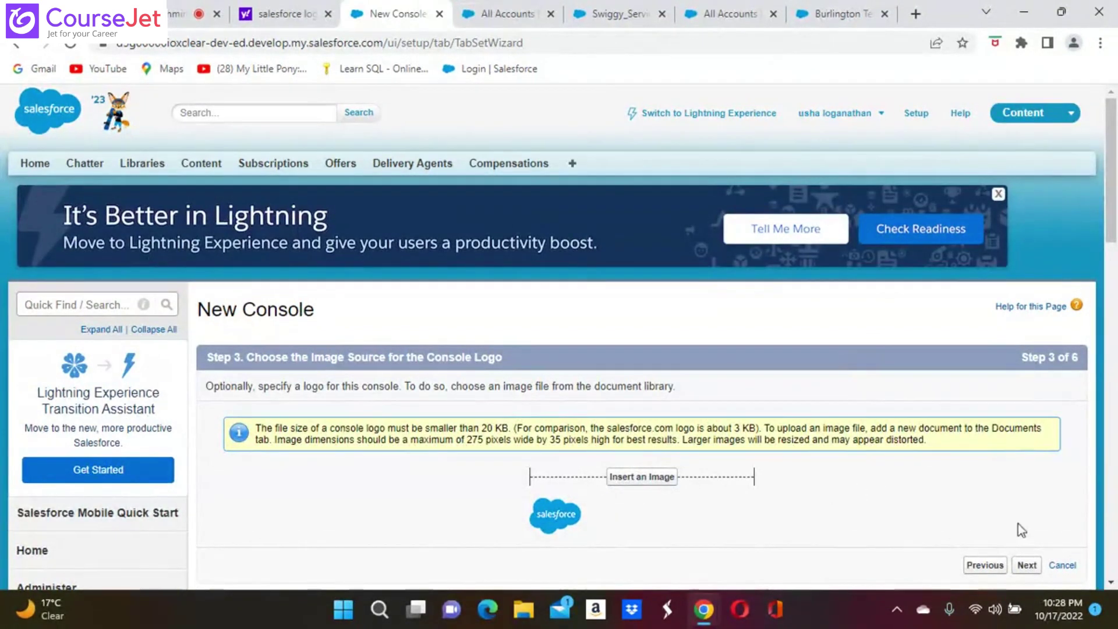
click(1027, 565)
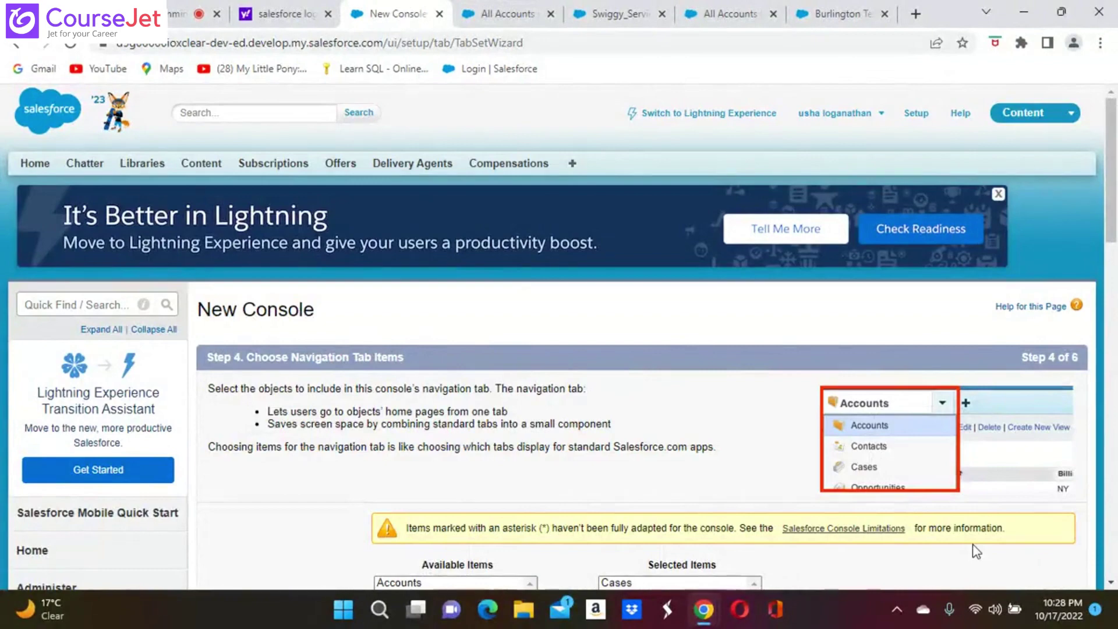
- Add Accounts, Contacts and Campaigns to the console's selected navigation tab items and proceed to the record display settings
scroll(977, 551, down, 3)
scroll(560, 338, down, 3)
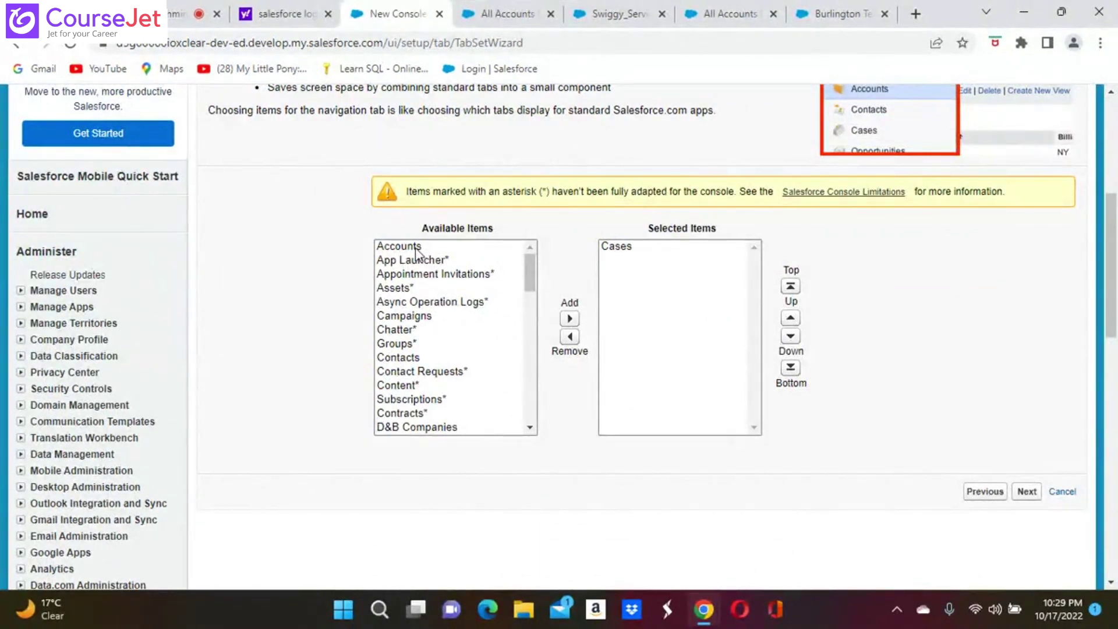
click(416, 249)
click(571, 321)
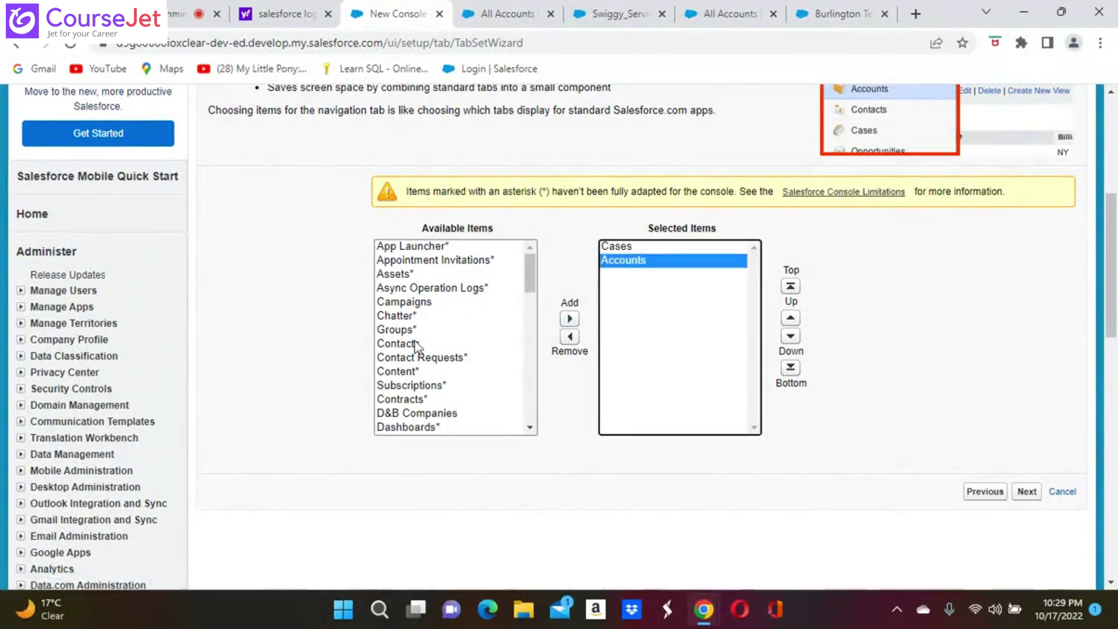
click(416, 344)
click(570, 319)
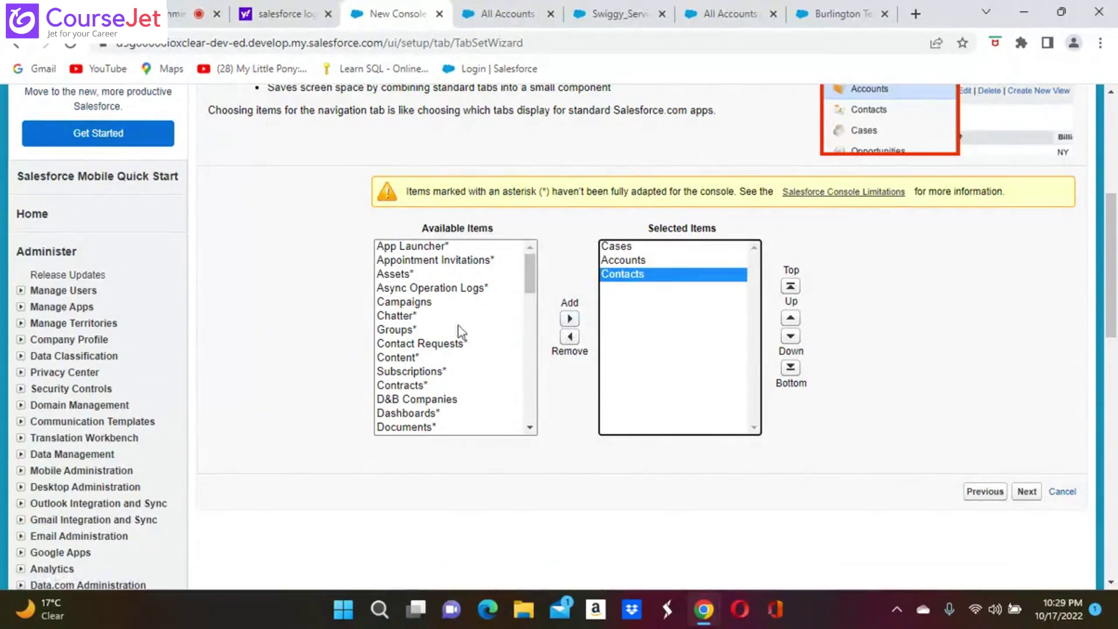
click(410, 303)
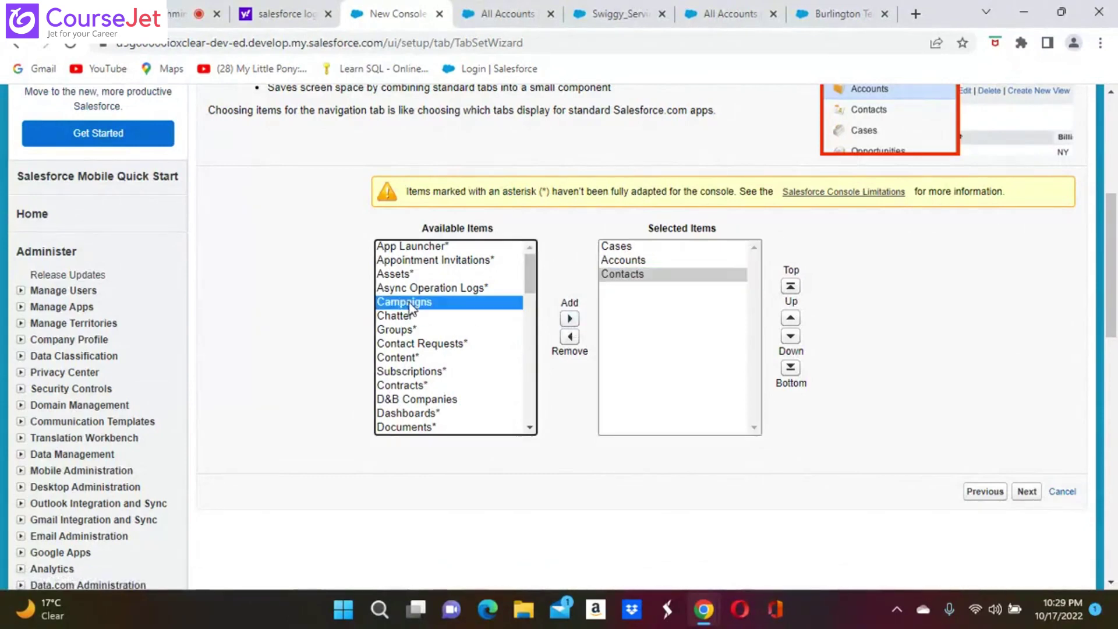
click(569, 320)
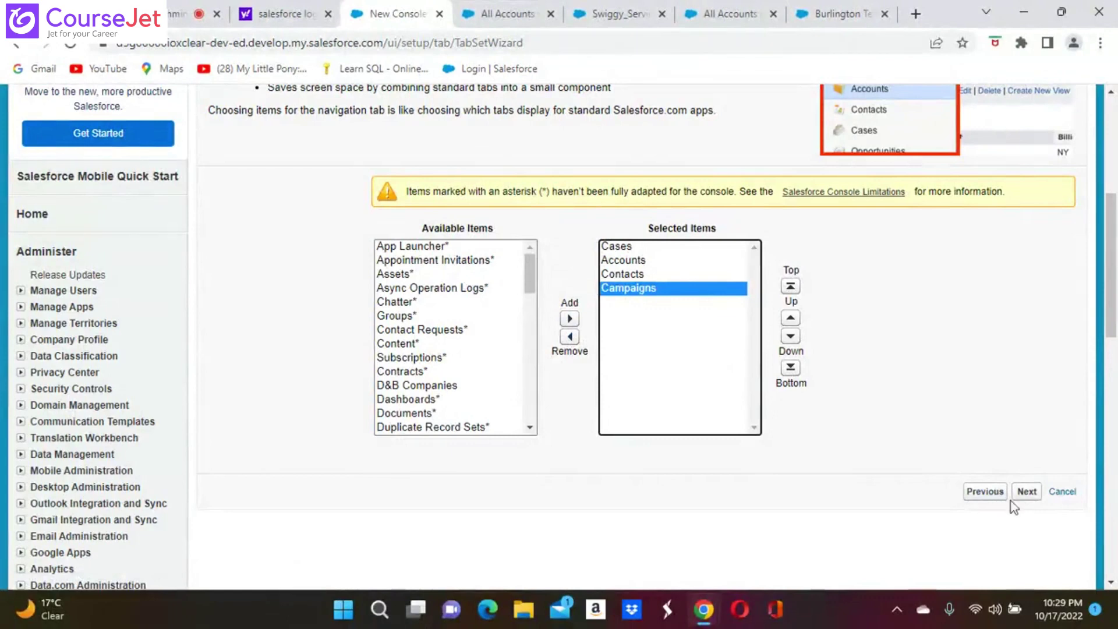
click(1028, 493)
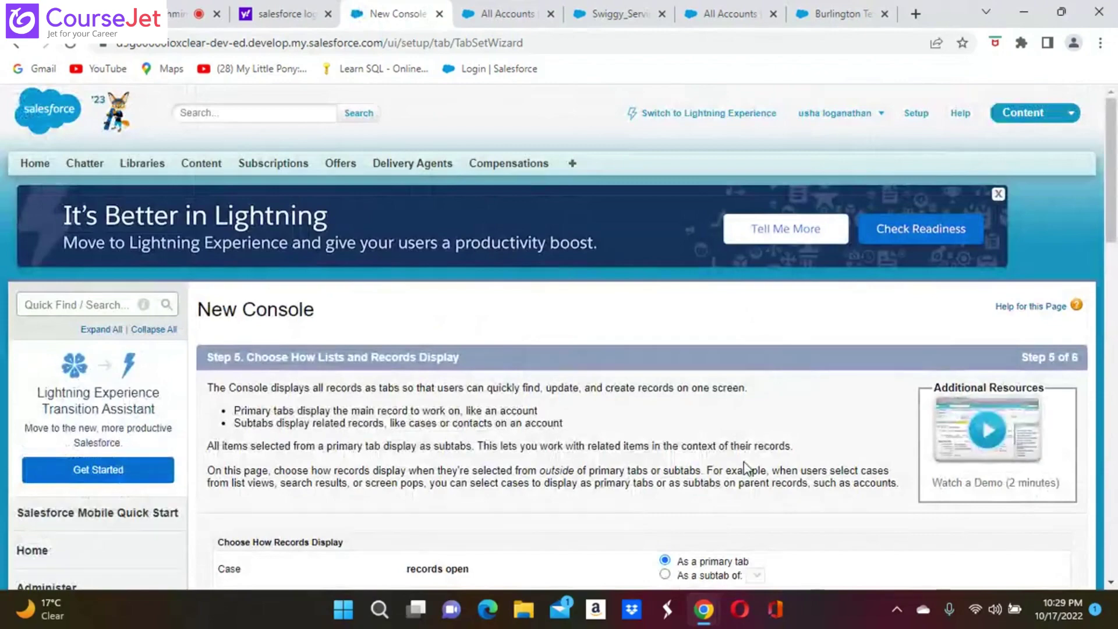
- Set Case records to open as a subtab of Account Name (Account) and proceed to the profile assignment
scroll(743, 463, down, 3)
scroll(646, 337, down, 1)
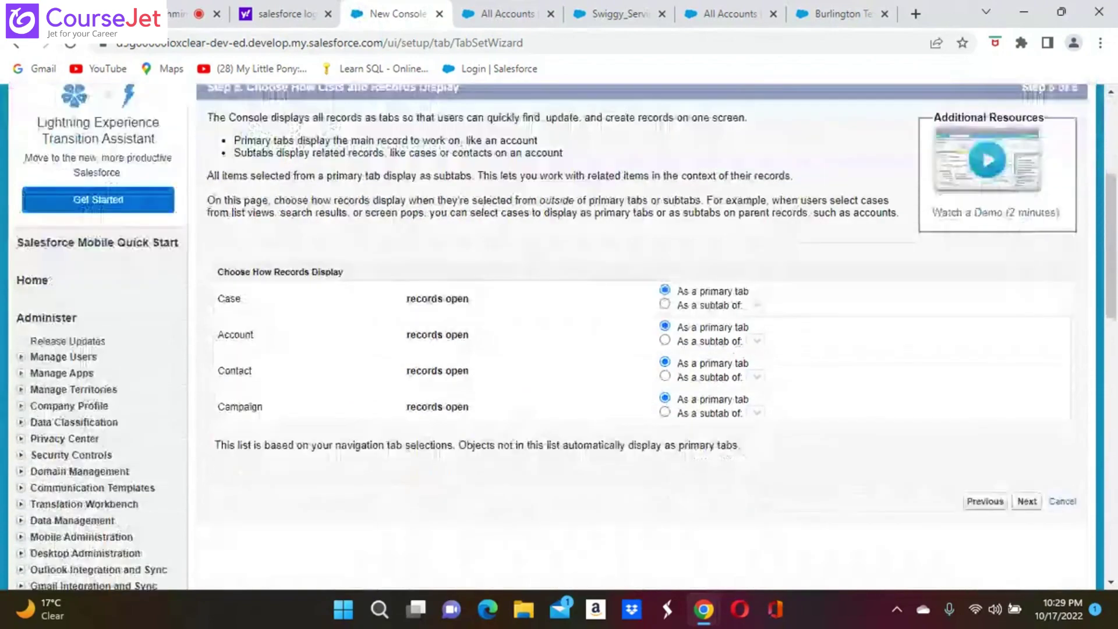
scroll(647, 338, down, 2)
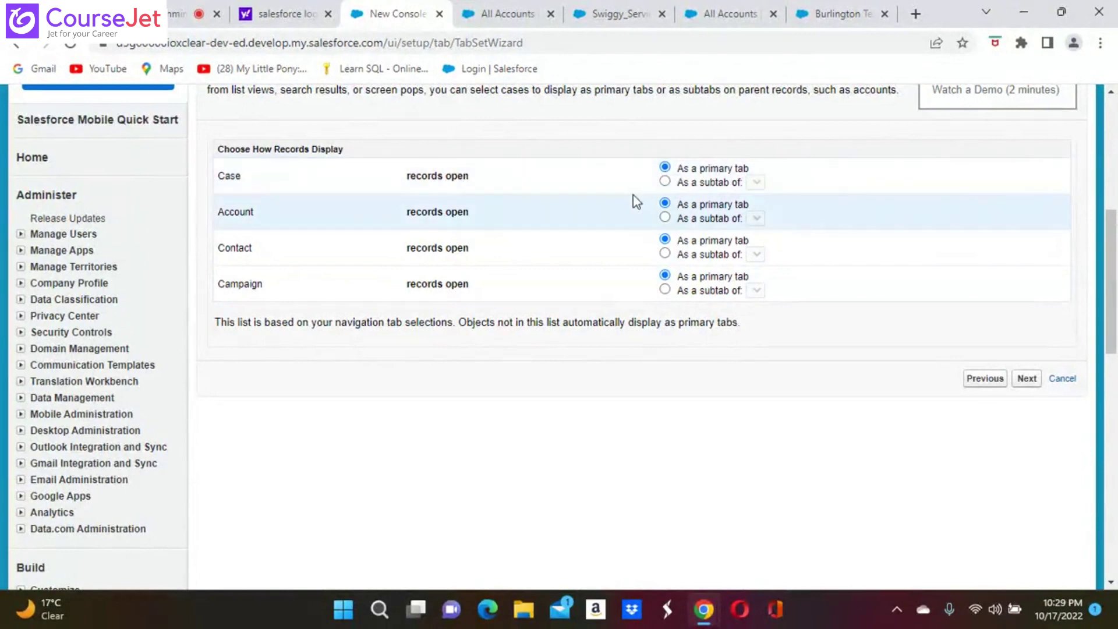
click(665, 182)
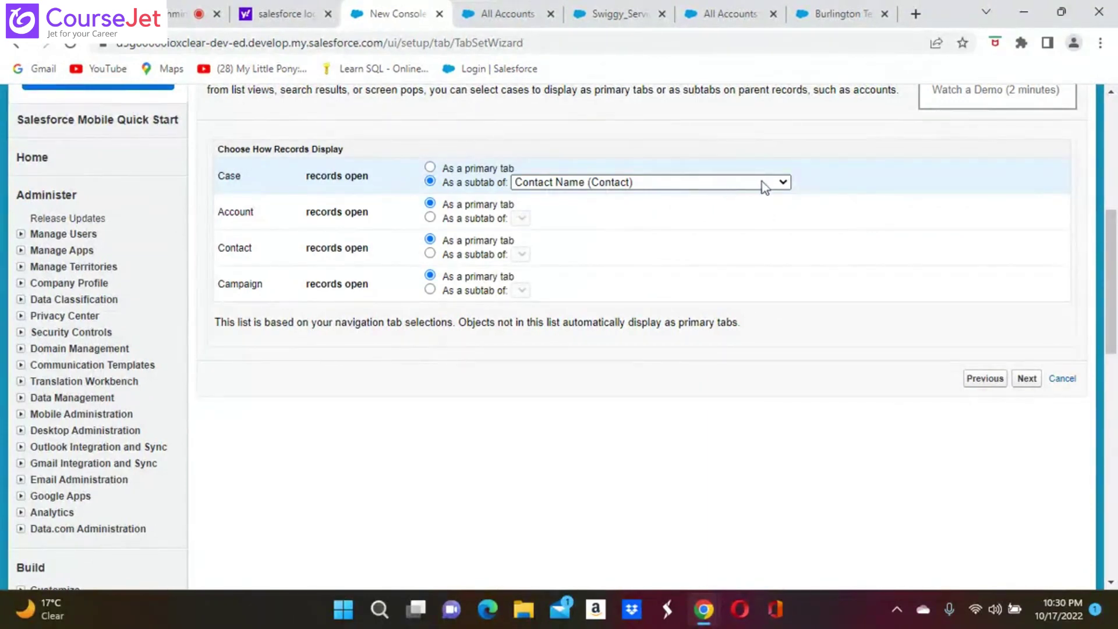
click(782, 184)
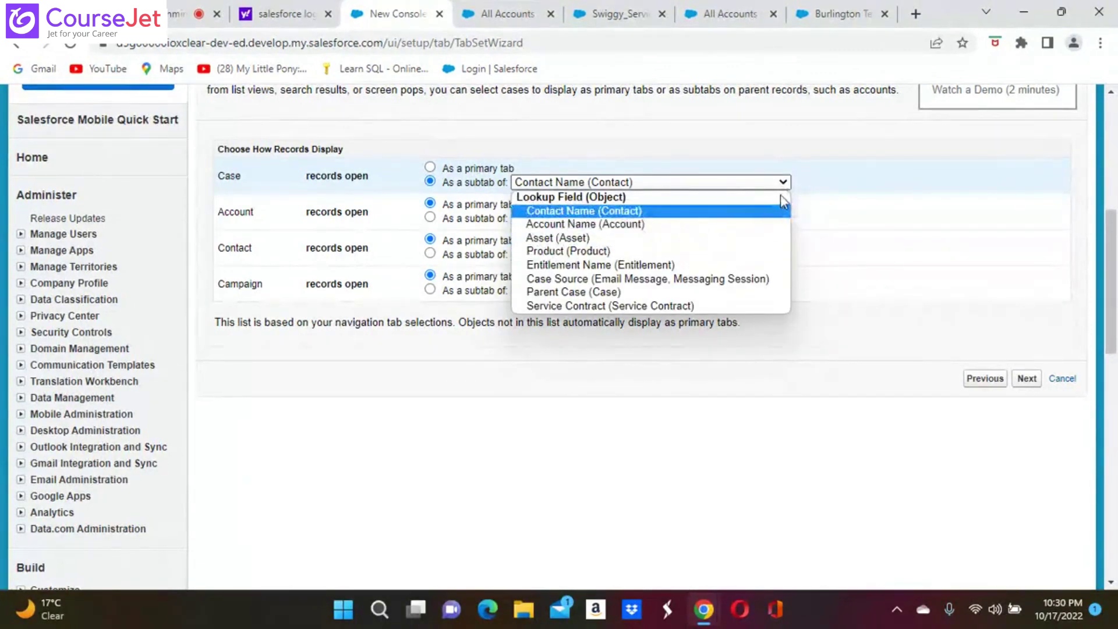
click(568, 227)
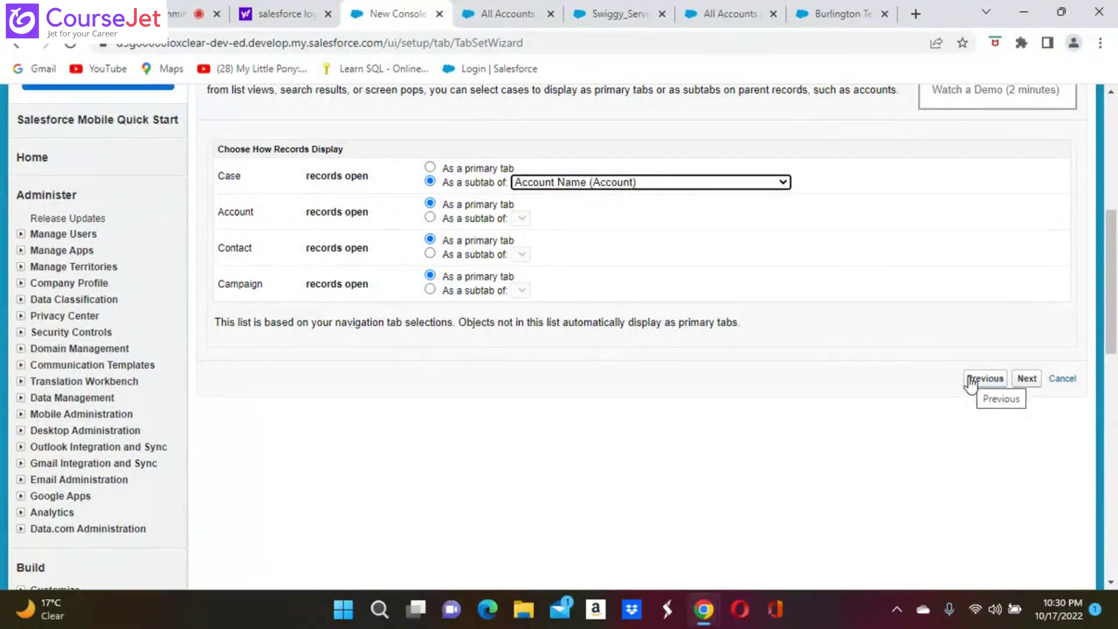
click(1026, 379)
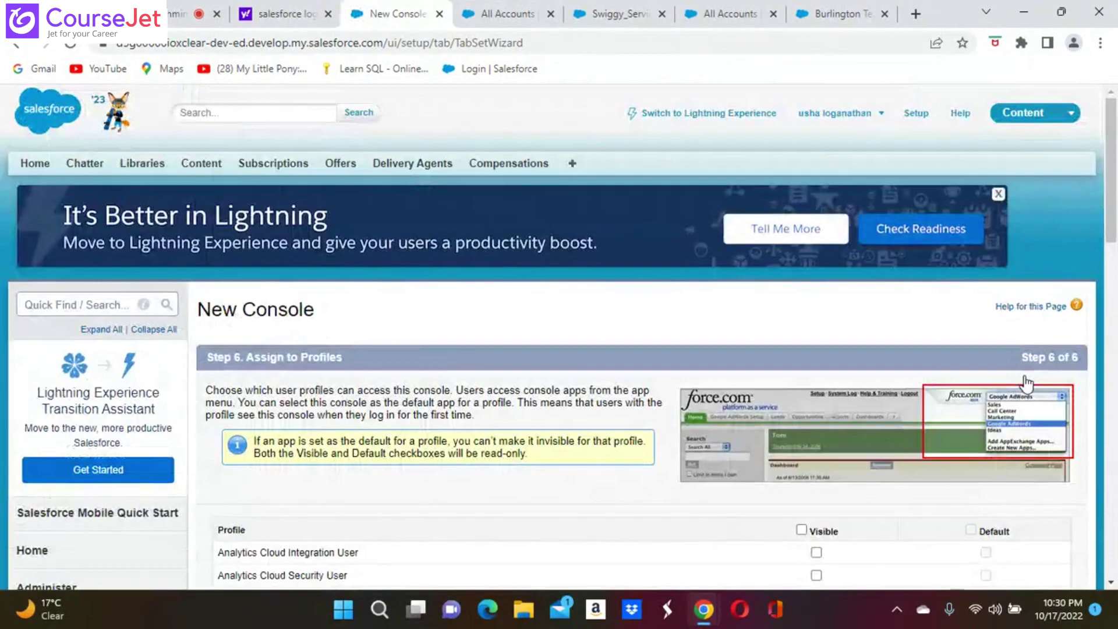
- Go back to the list and record display settings and review the explanation of primary tabs and subtabs
click(14, 44)
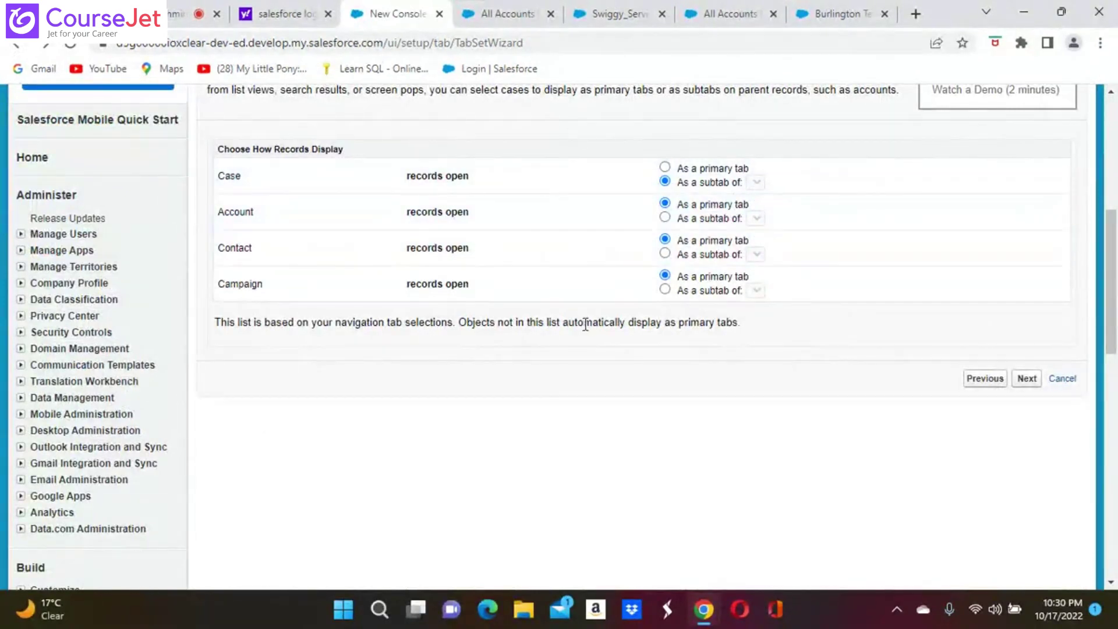
scroll(586, 324, up, 3)
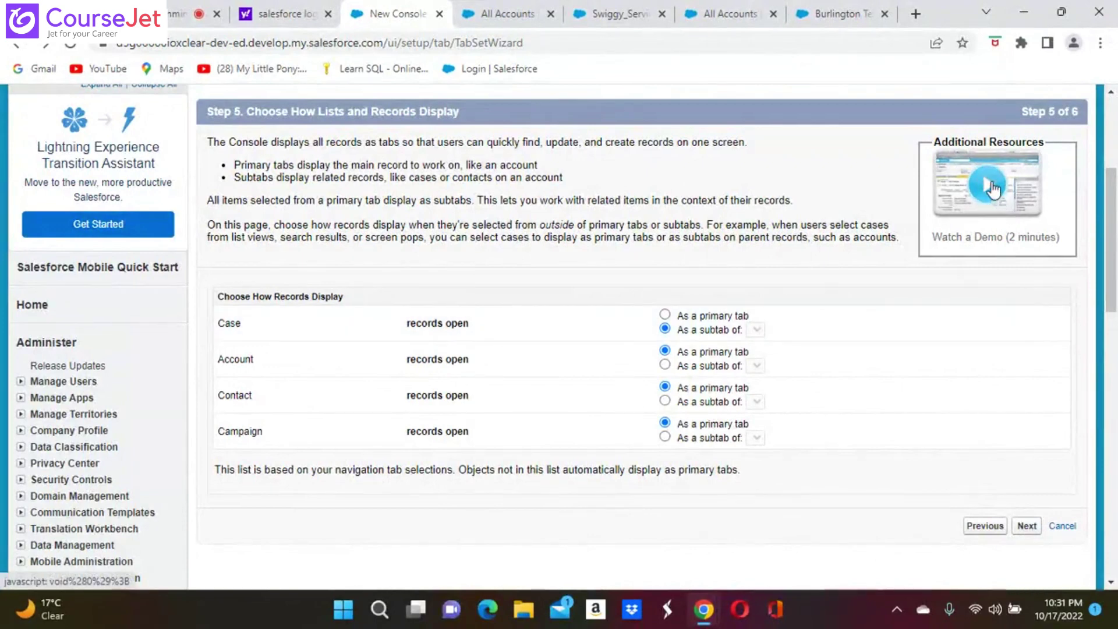
- Return to the list and record display settings and look through the page linked from the two-minute console demo
click(1028, 527)
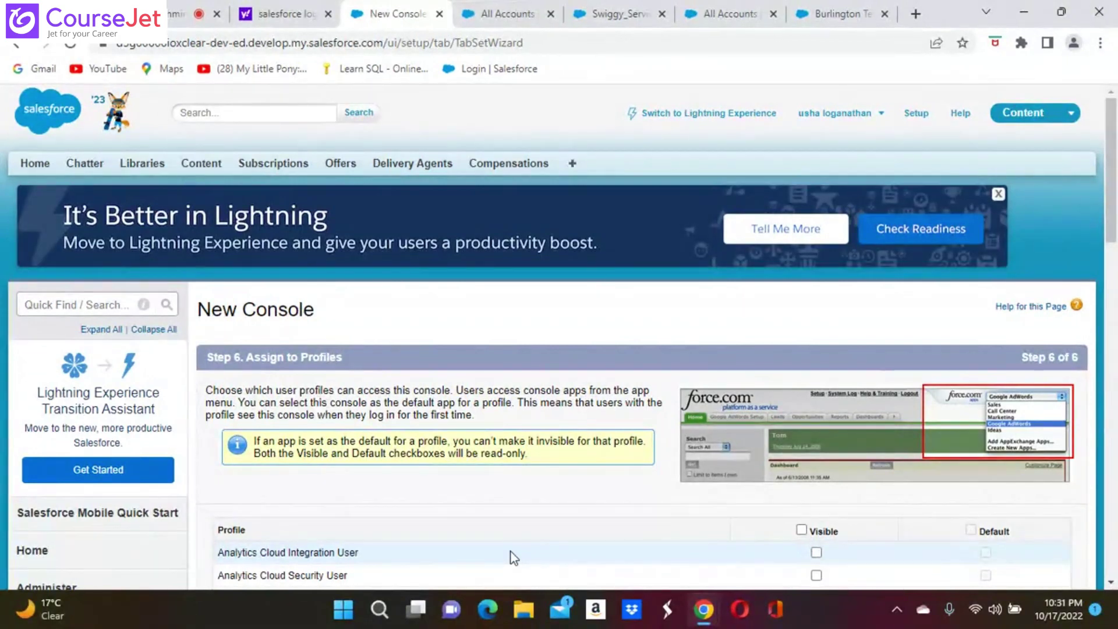
click(18, 44)
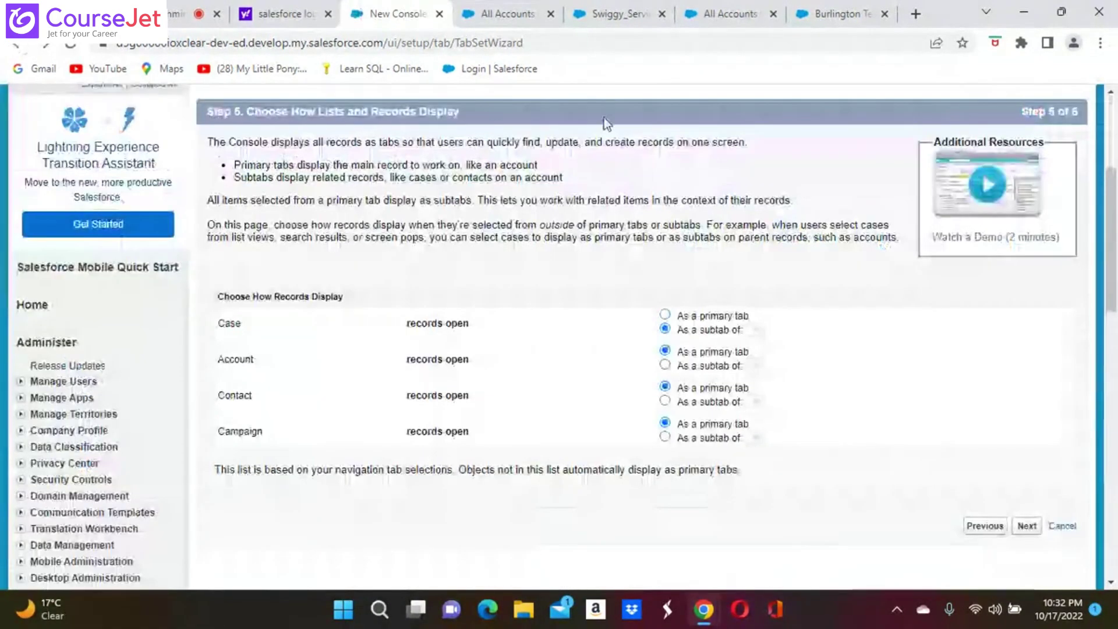
click(985, 187)
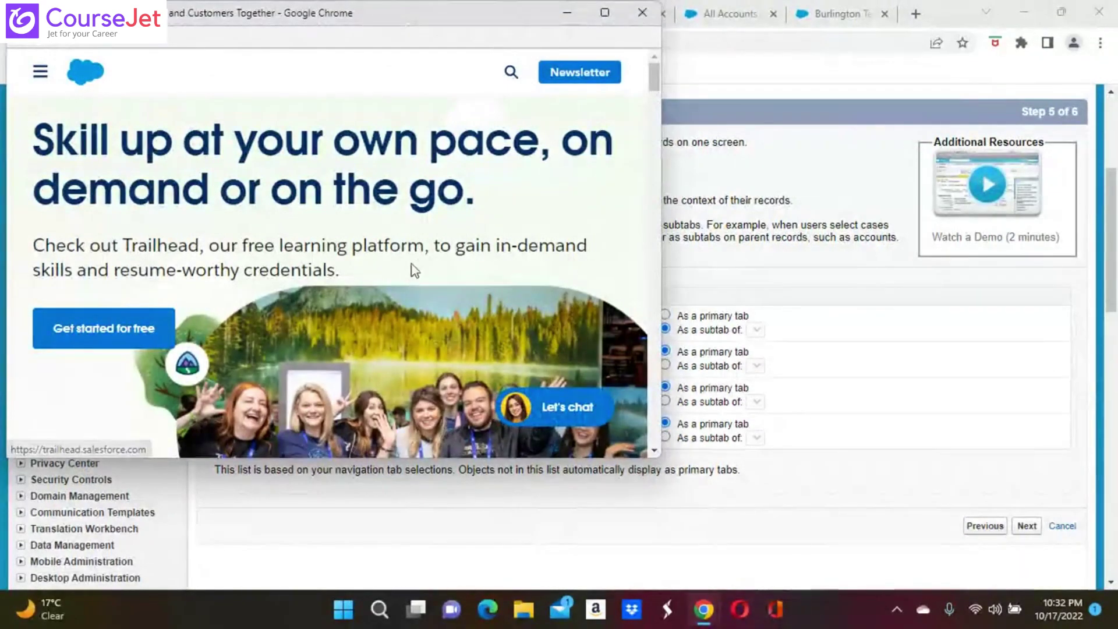
click(644, 12)
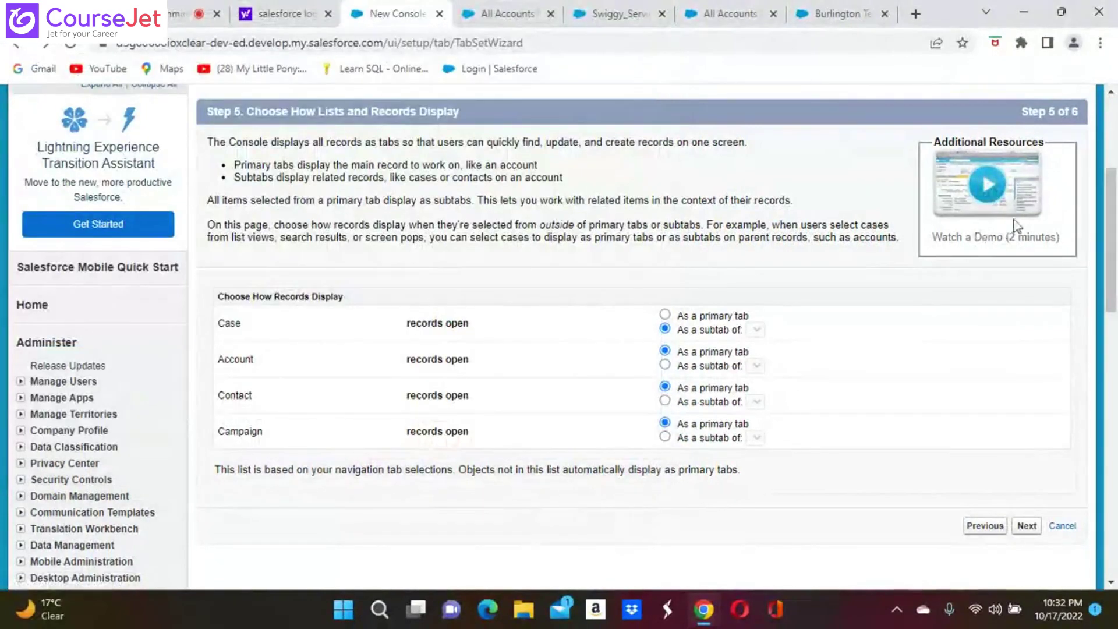
click(991, 191)
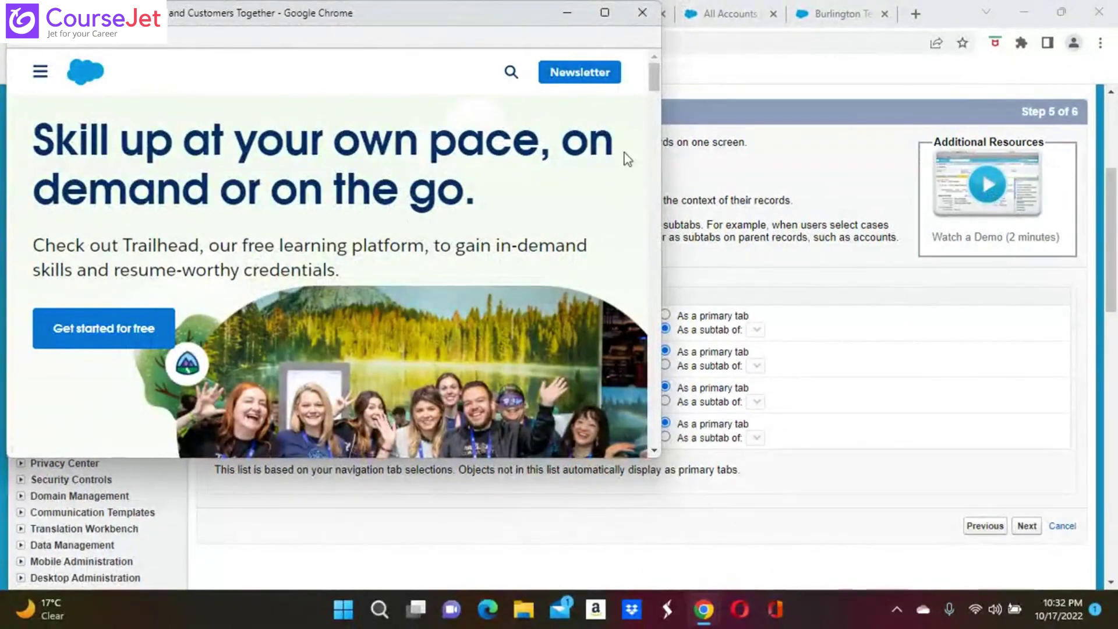
drag(655, 451, 655, 451)
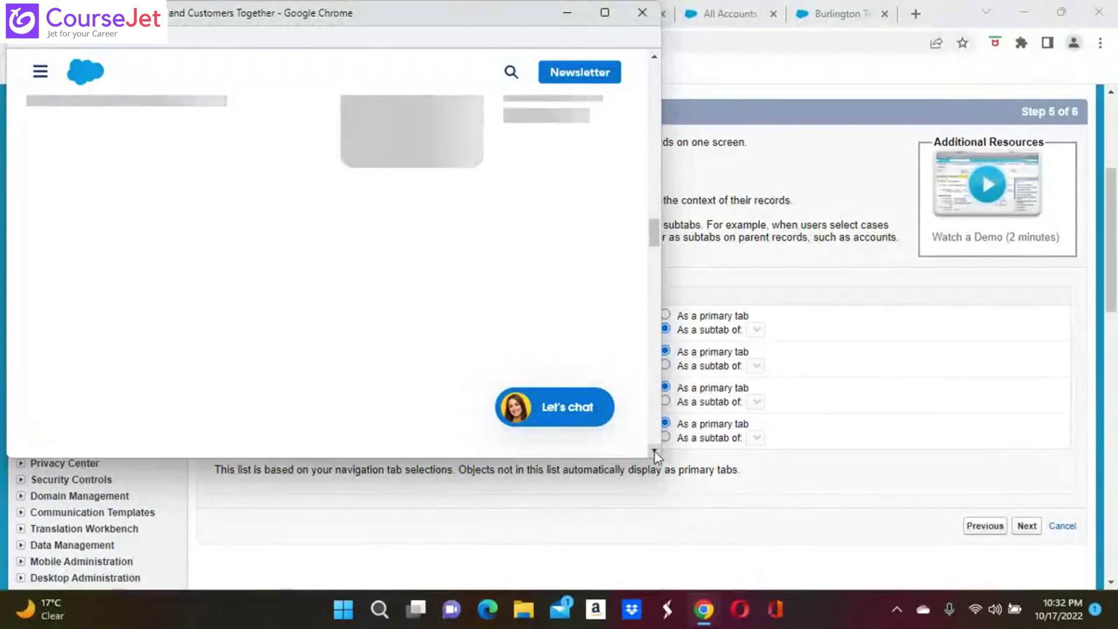
drag(655, 452, 655, 452)
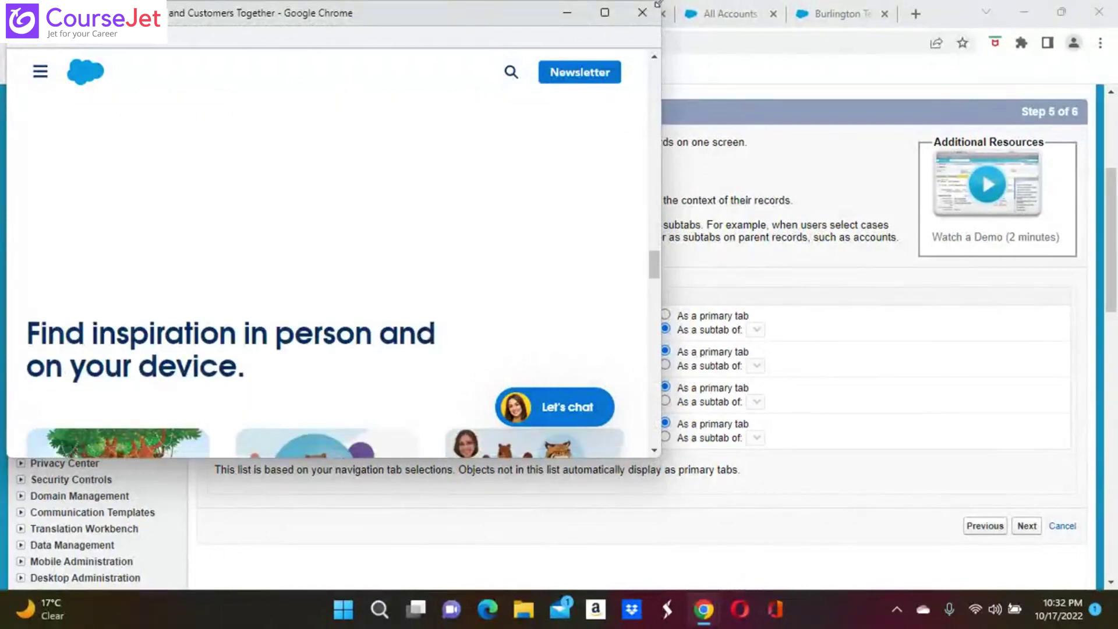
click(642, 12)
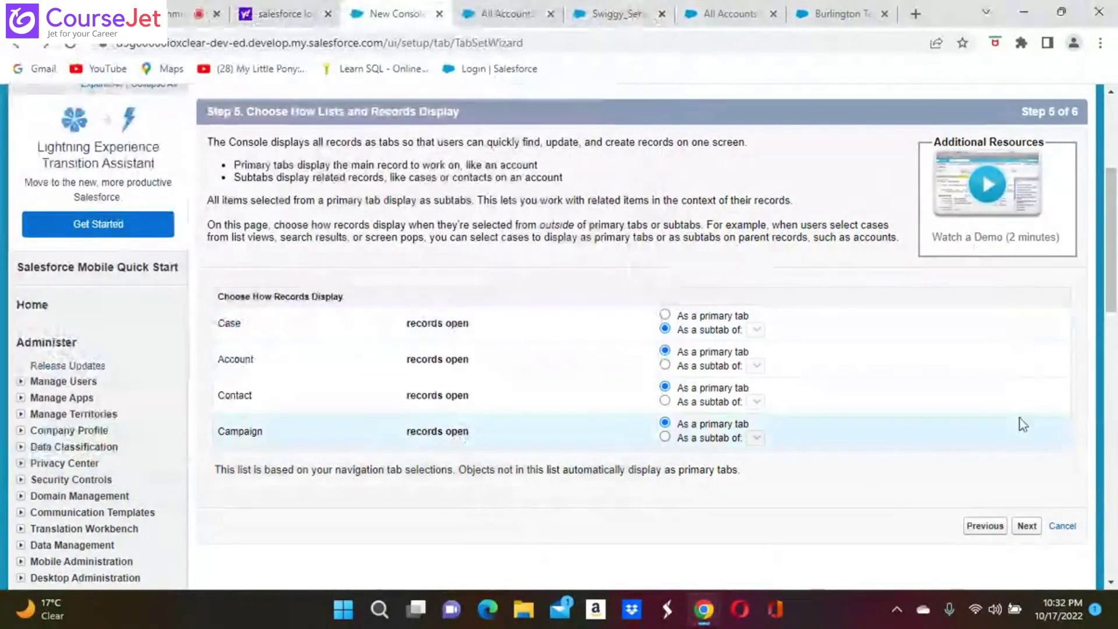
- Make the console visible to the System Administrator profile and save the new app
click(1027, 527)
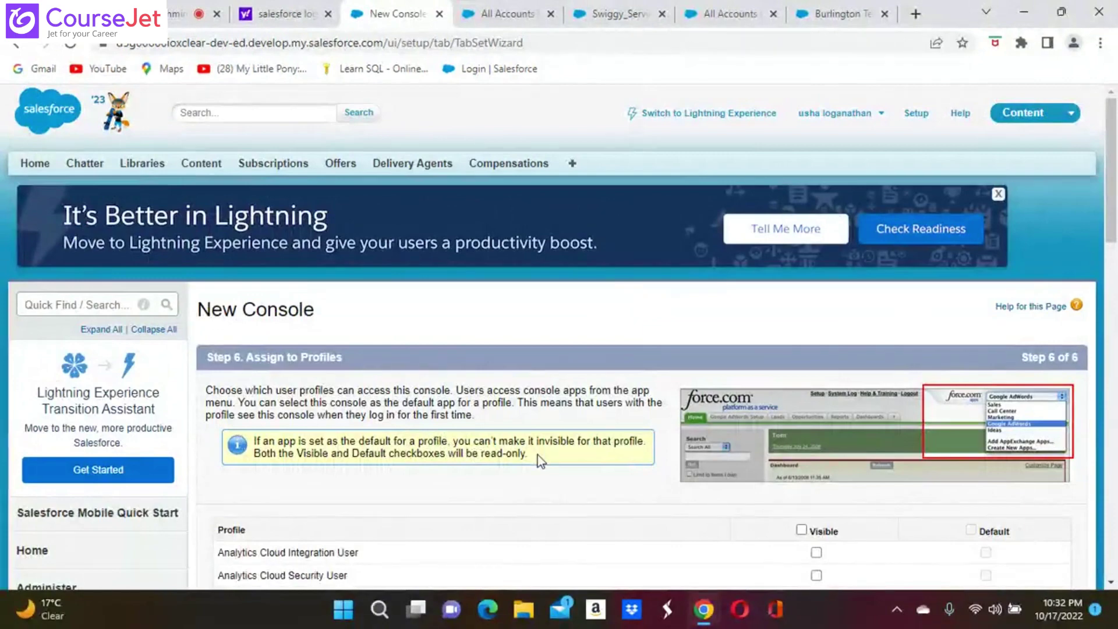
scroll(537, 455, down, 3)
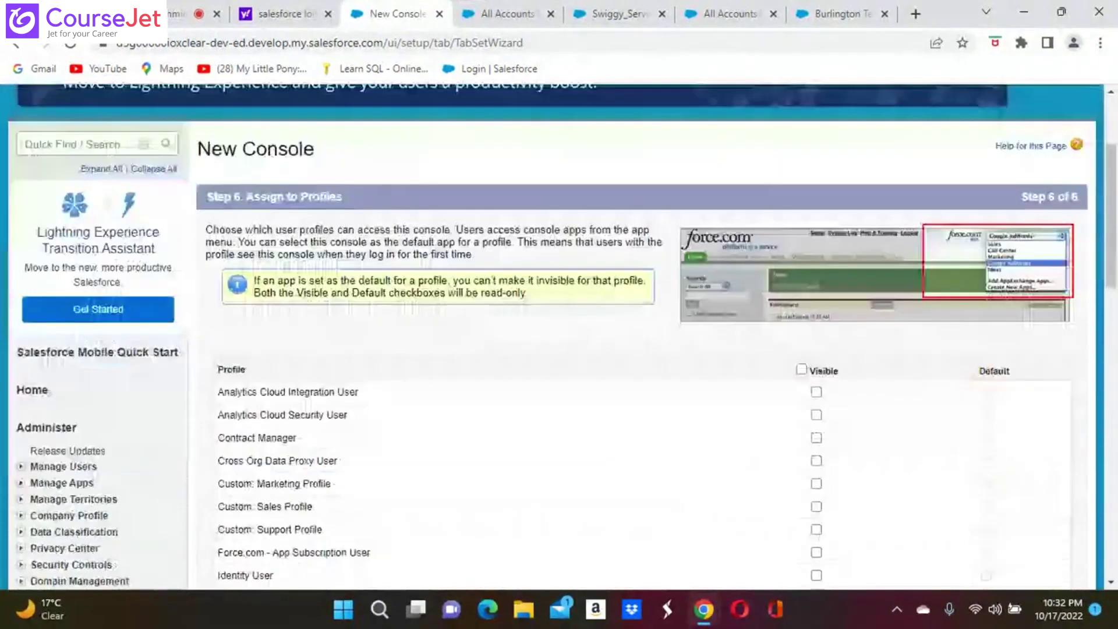
scroll(559, 335, down, 3)
scroll(353, 533, down, 2)
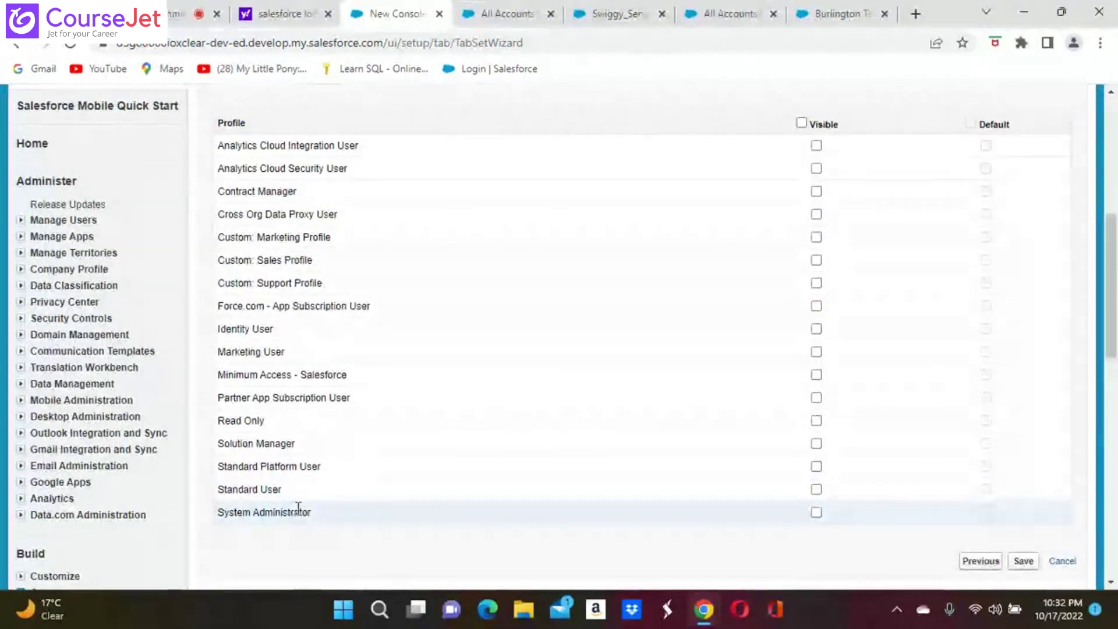
click(821, 512)
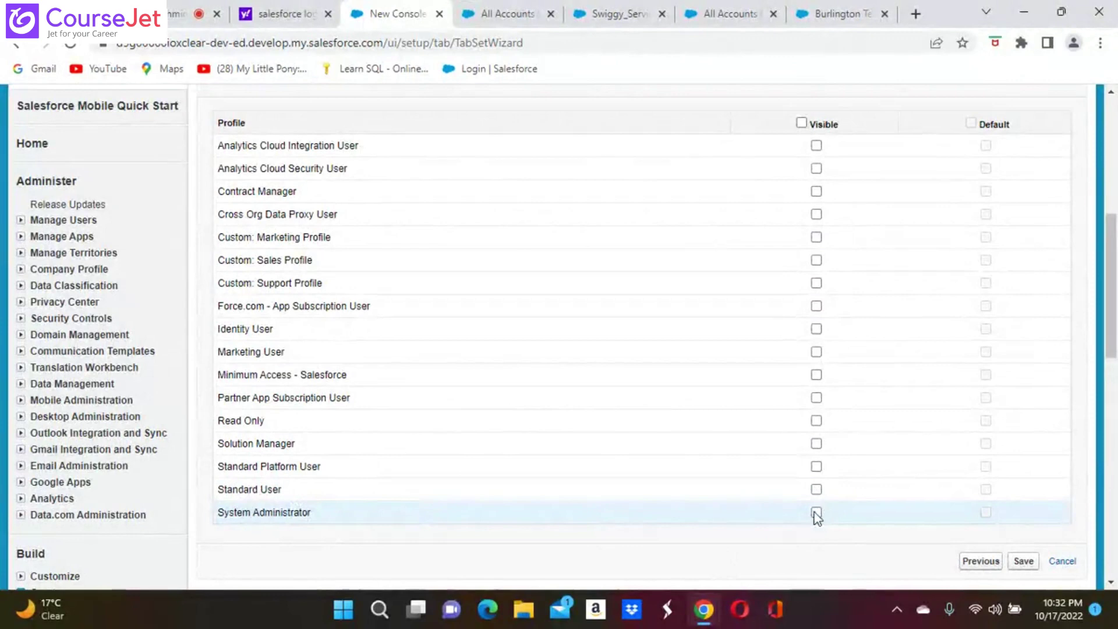
click(1024, 561)
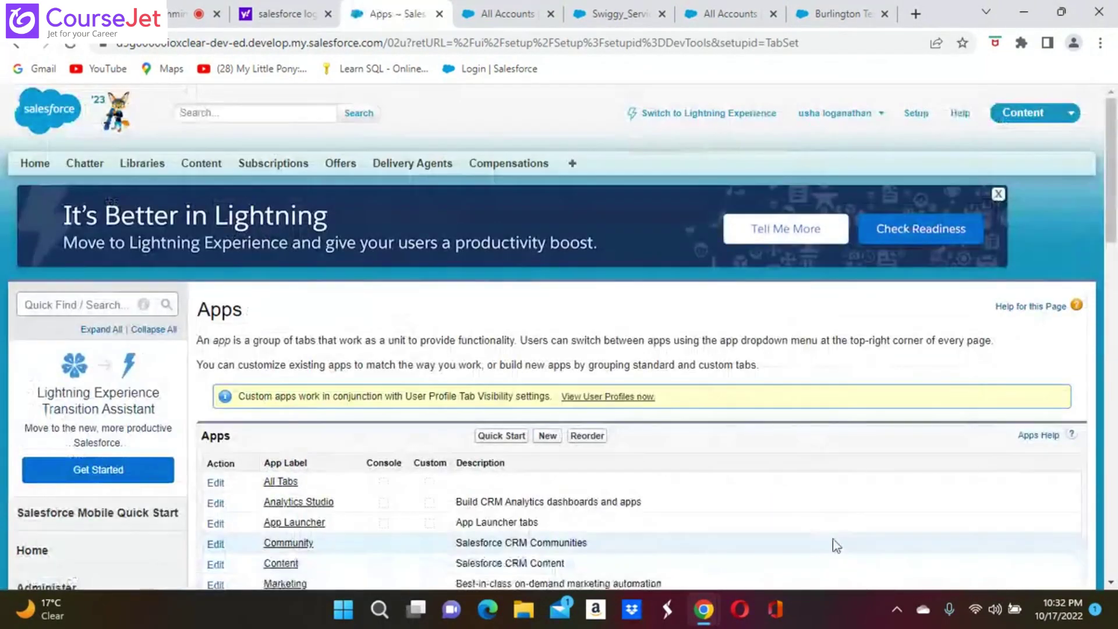
- Find Swiggy Marketing in the Apps list, switch to that console app and review its navigation items
scroll(833, 542, down, 1)
scroll(641, 349, down, 15)
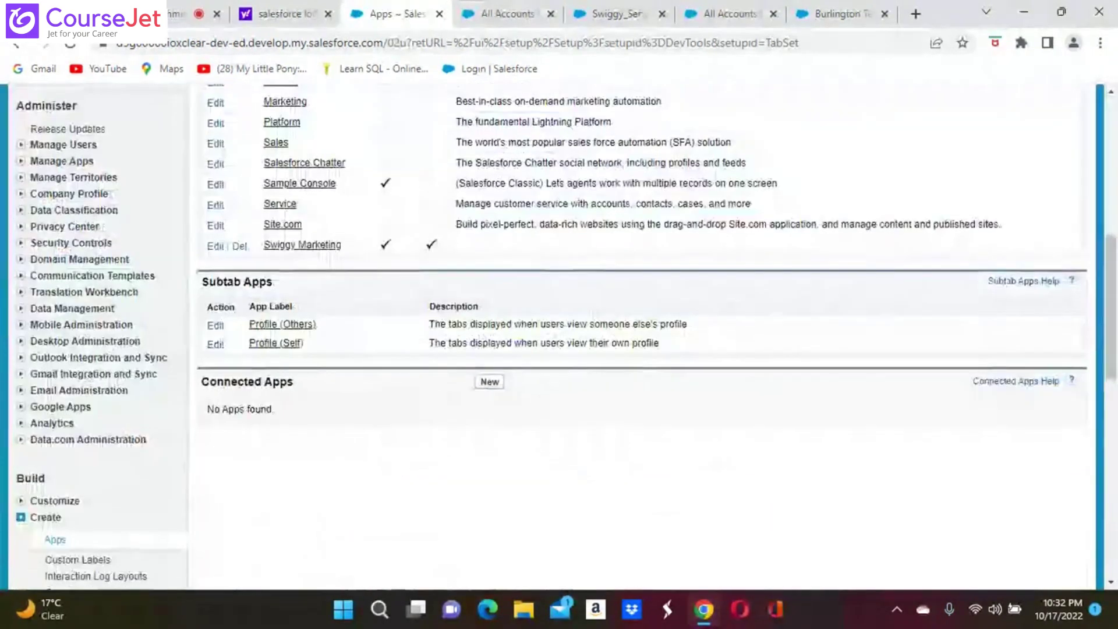
scroll(641, 349, up, 15)
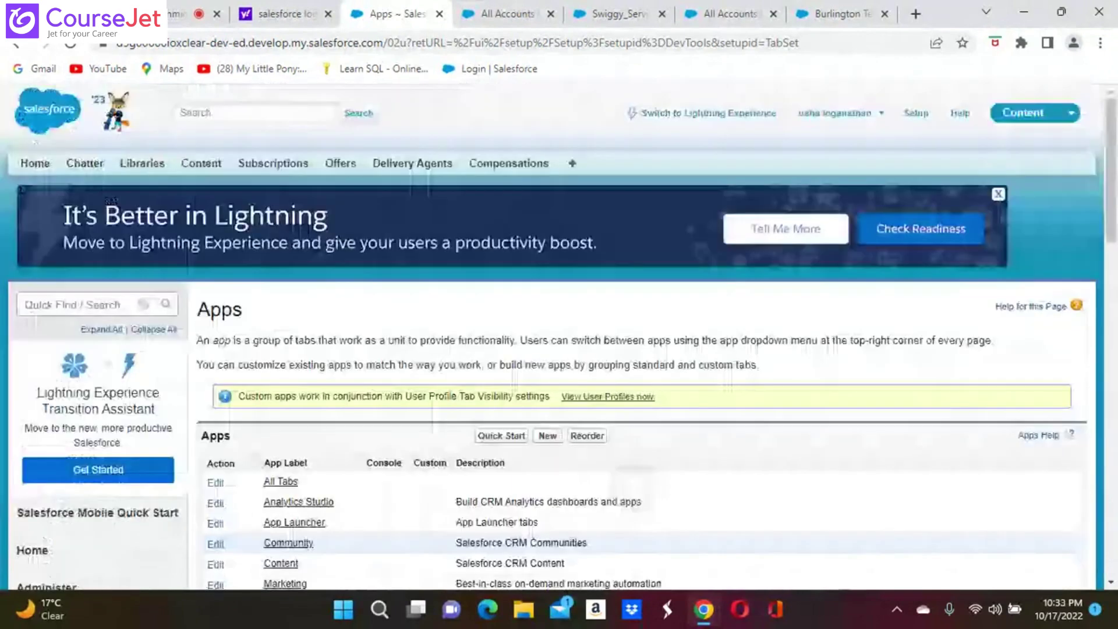
click(1039, 117)
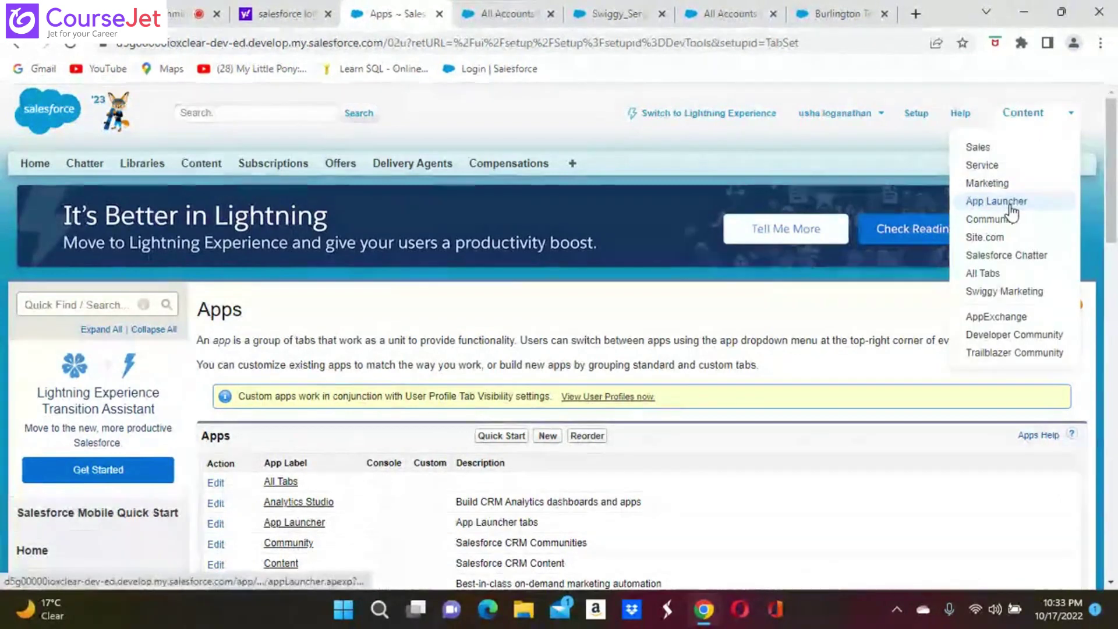
click(1074, 120)
click(1074, 121)
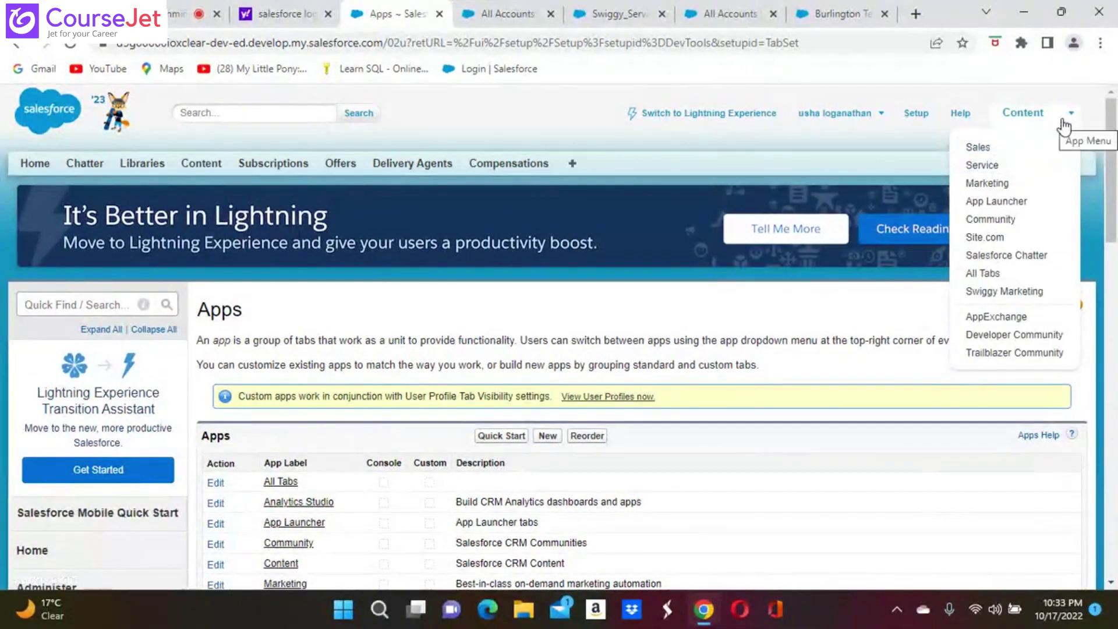
click(1034, 298)
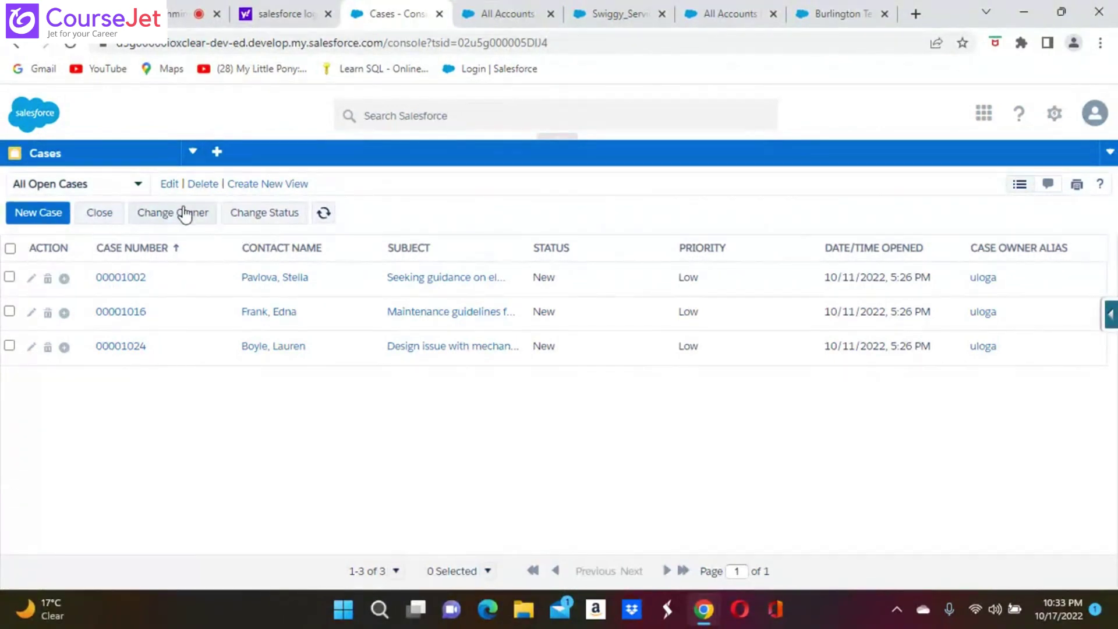
click(194, 154)
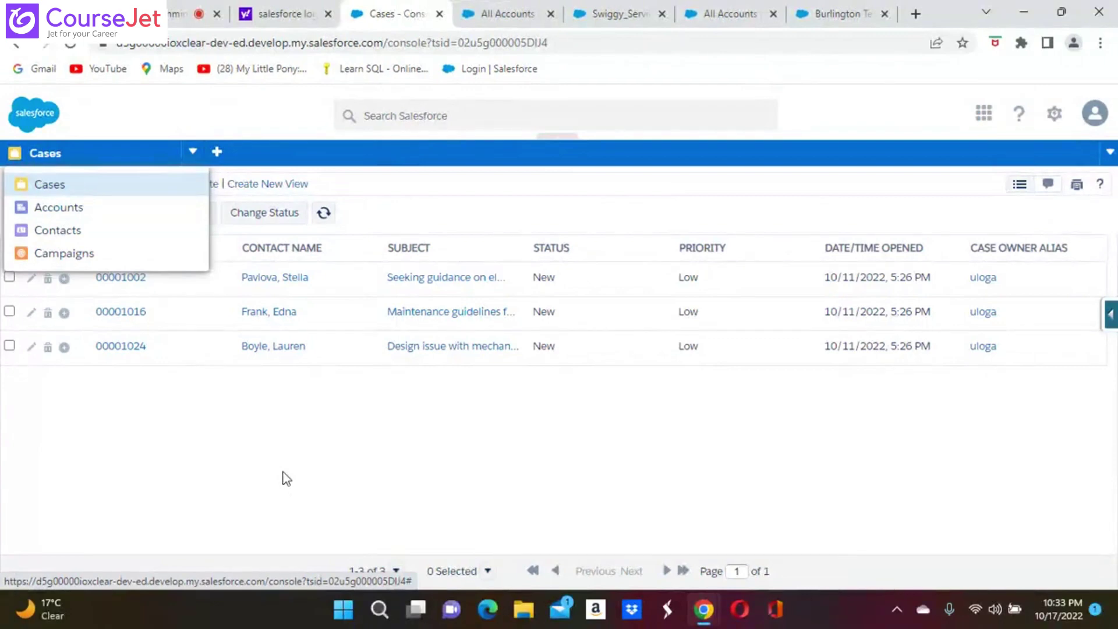
click(303, 479)
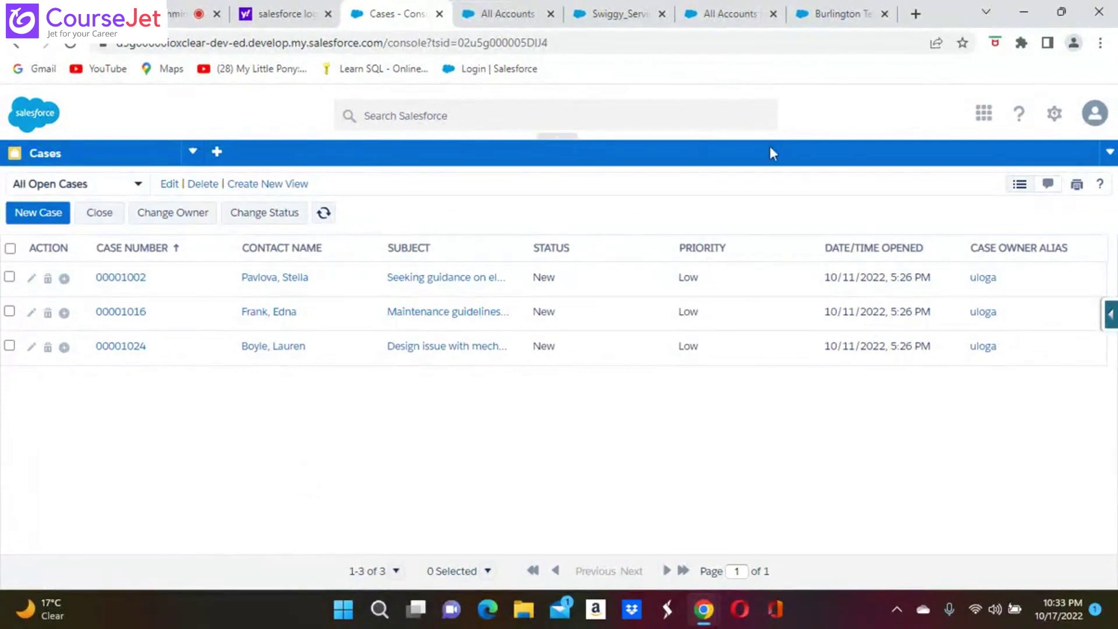
- Switch to Lightning Experience, search the available apps for "swigg" and launch Swiggy Marketing
click(1096, 114)
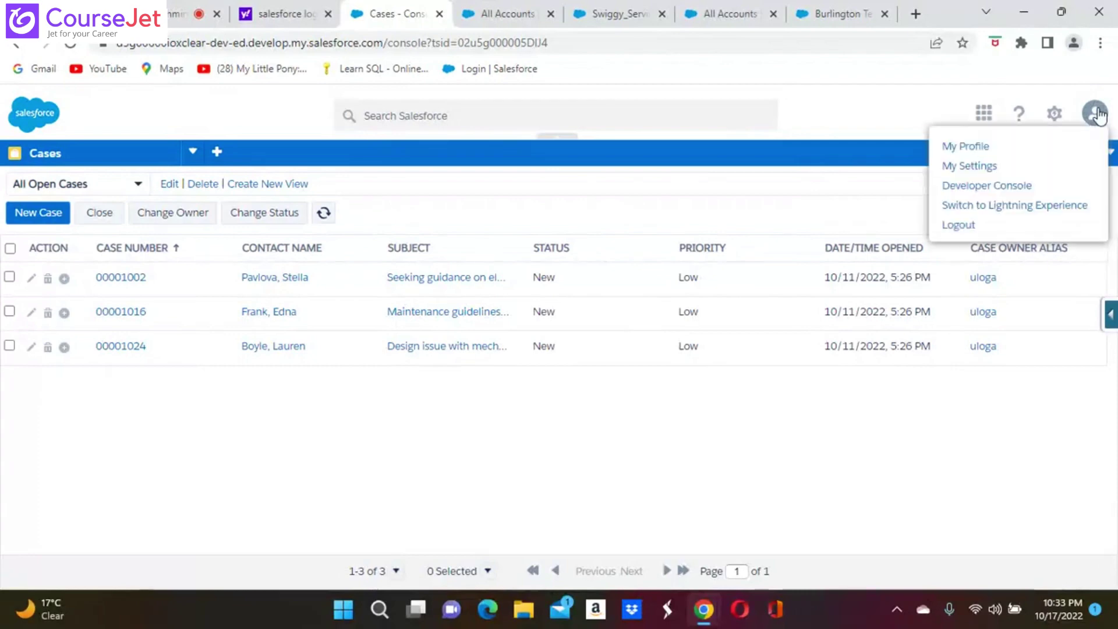
click(1041, 205)
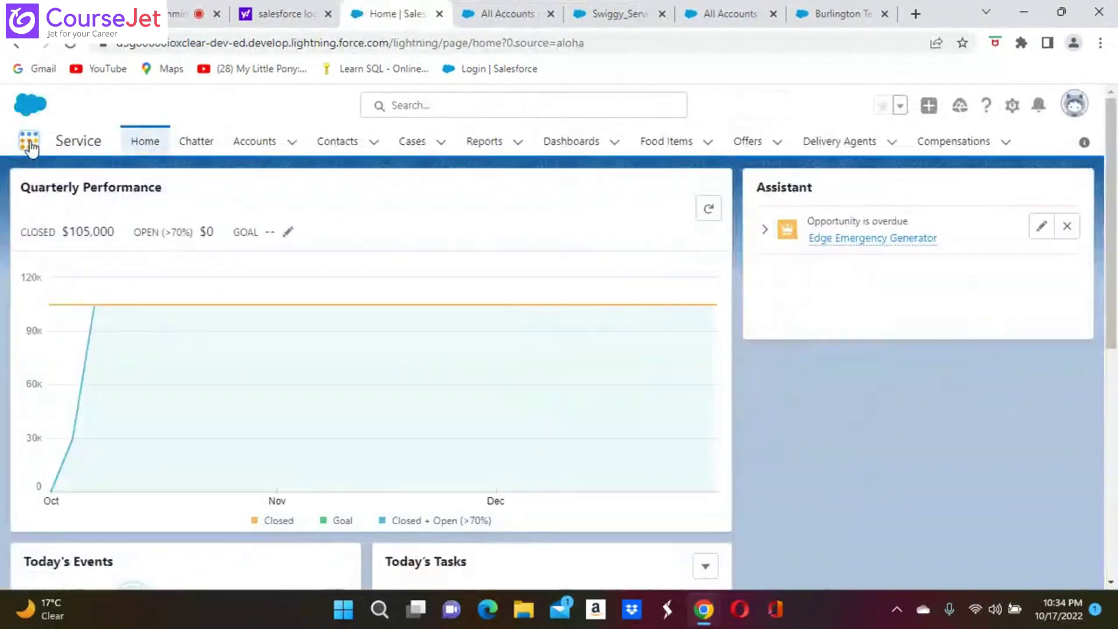
click(28, 141)
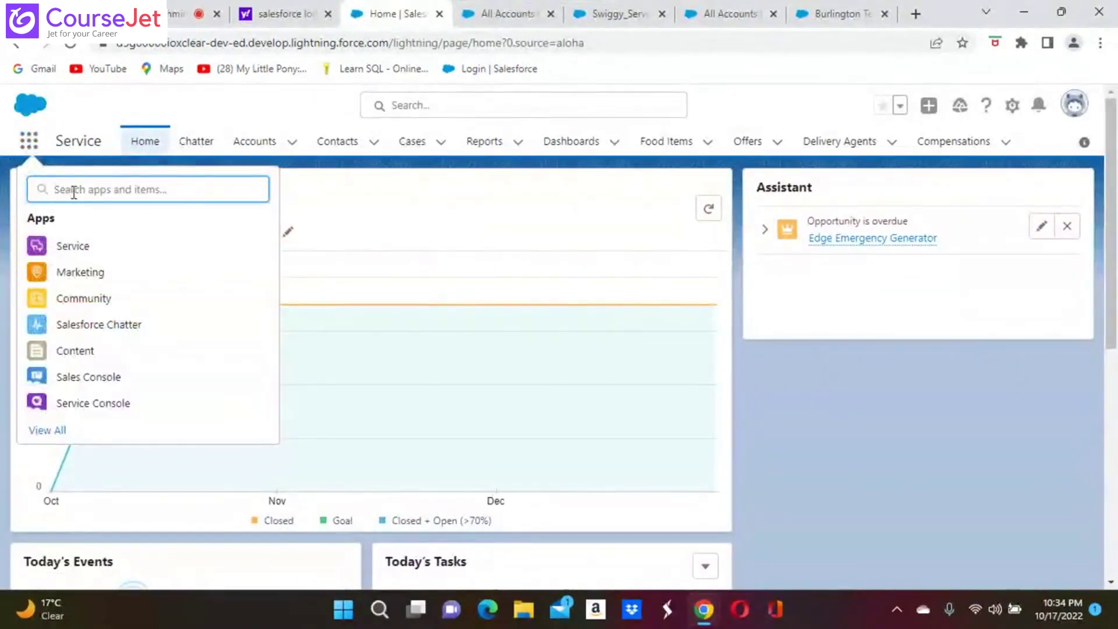
text(swigg)
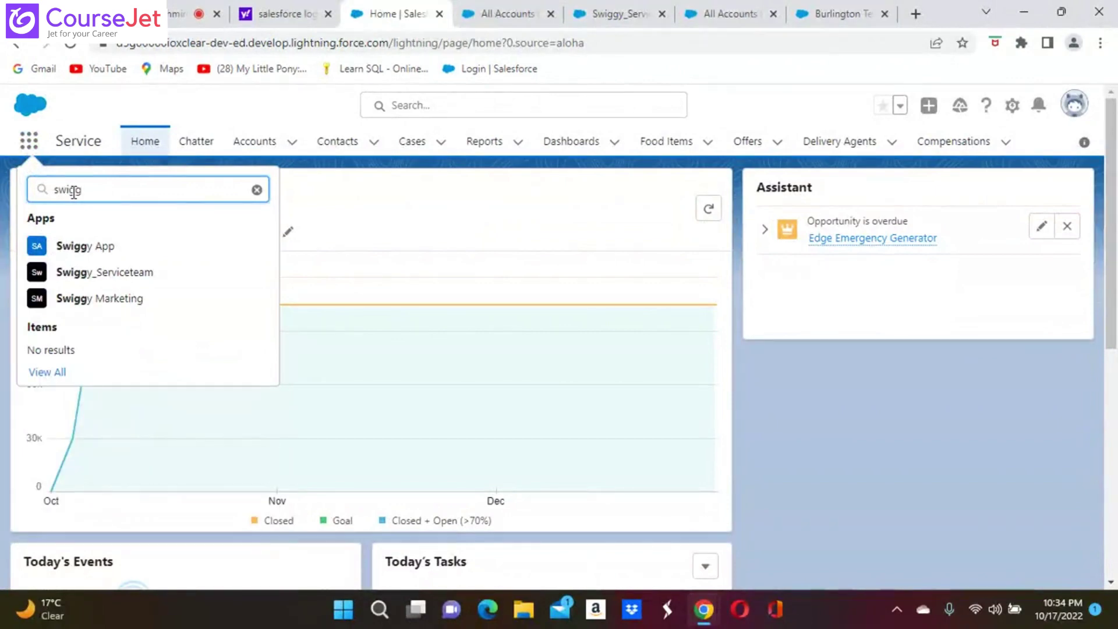
click(120, 304)
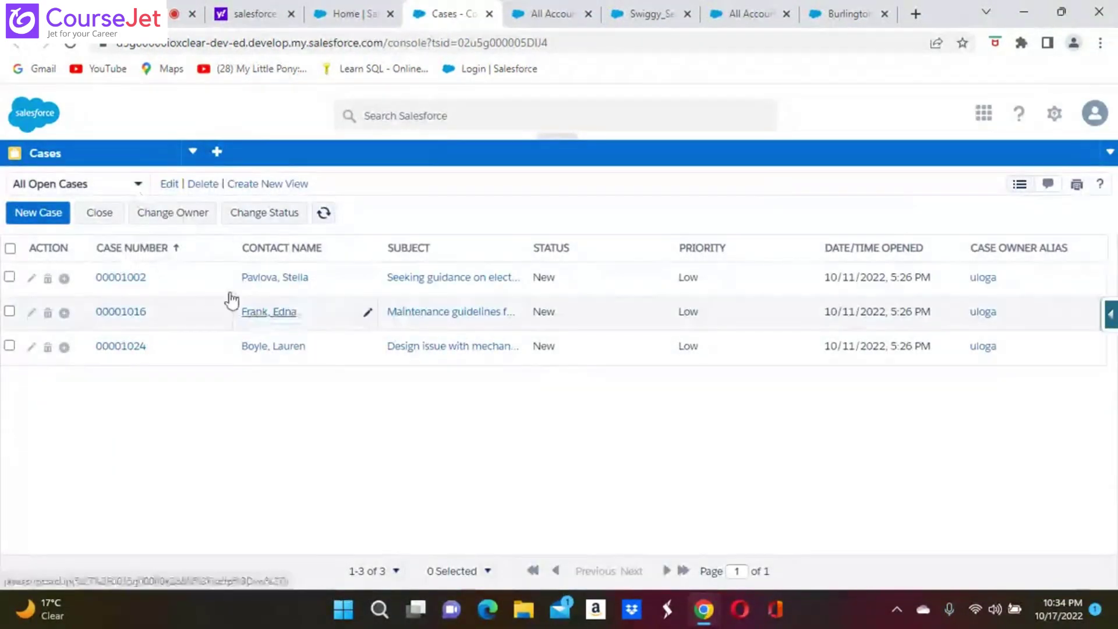
- Review the launched console's navigation items and its user account options
click(193, 152)
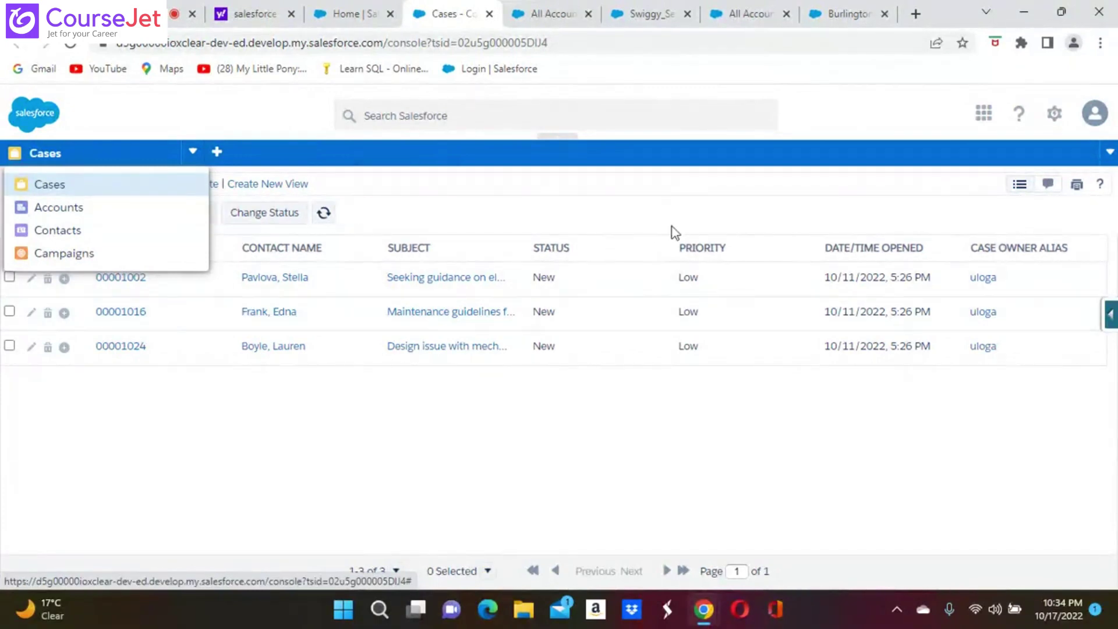
click(1094, 116)
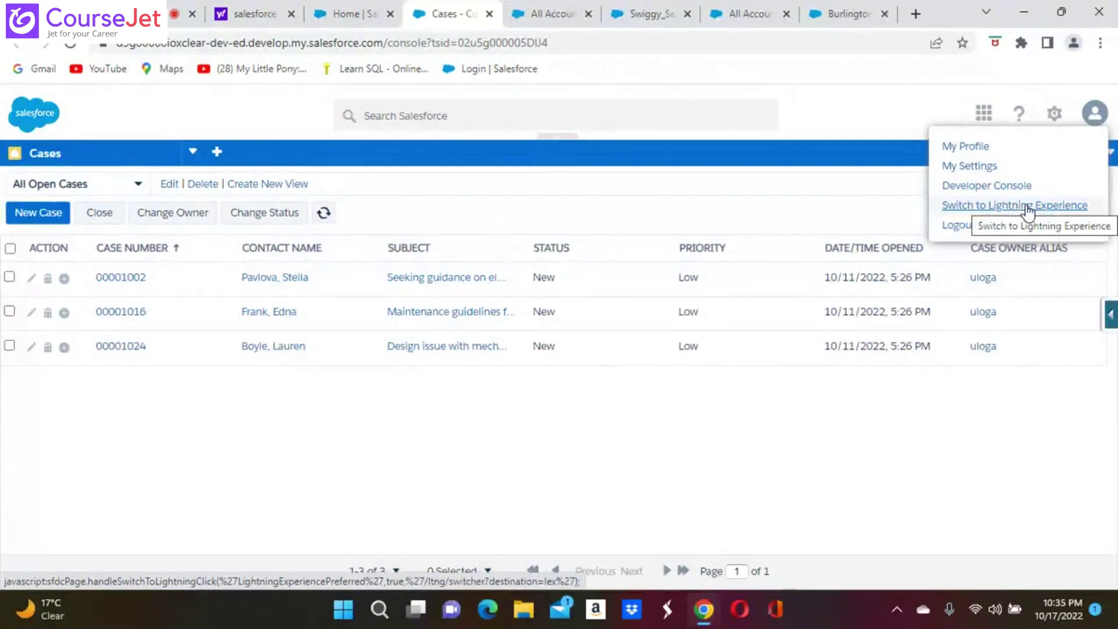
click(553, 444)
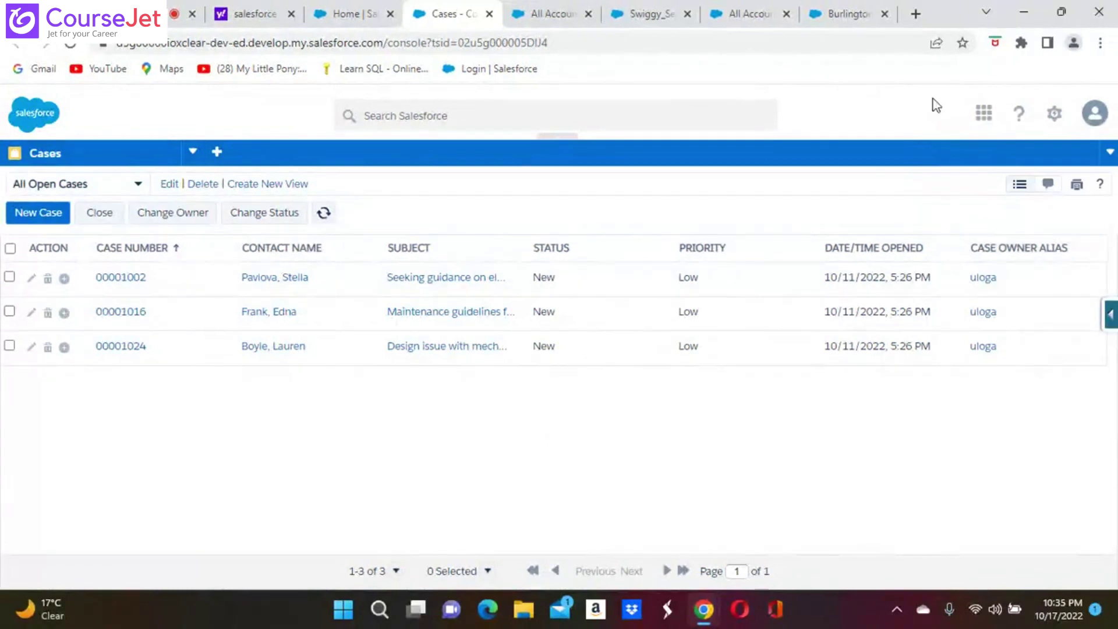
- Open Setup from the console and switch back to Salesforce Classic
click(1054, 114)
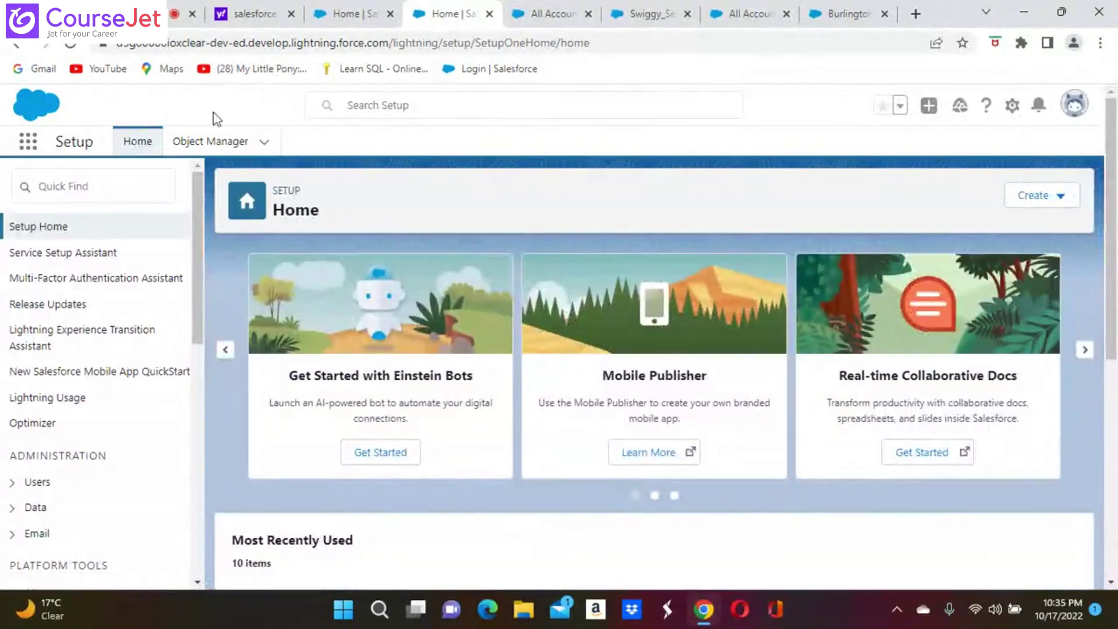
click(1075, 105)
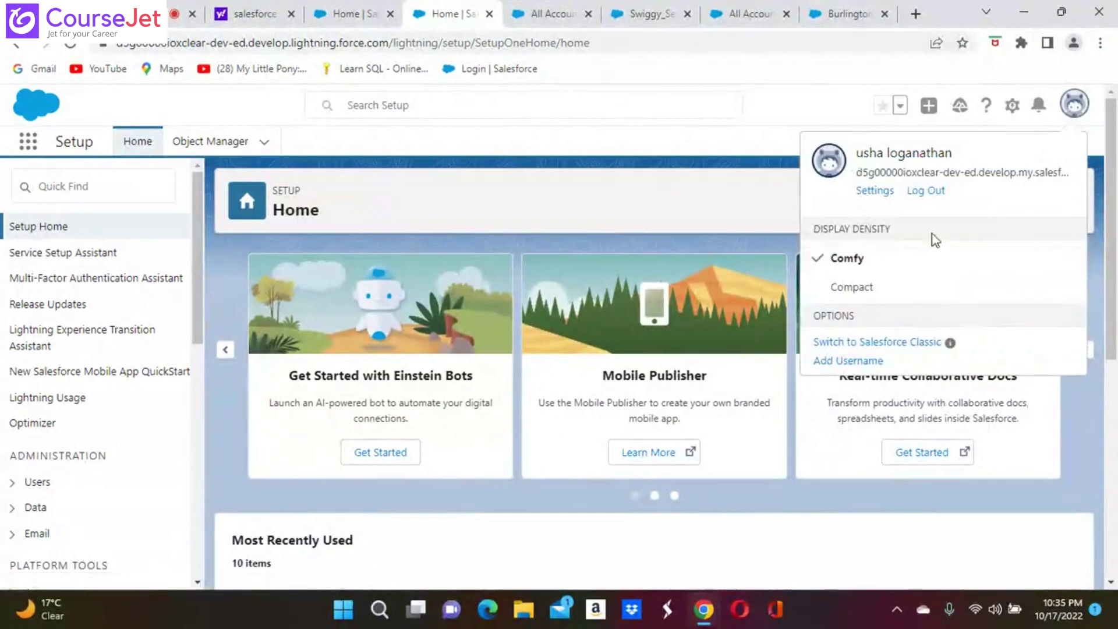
click(900, 346)
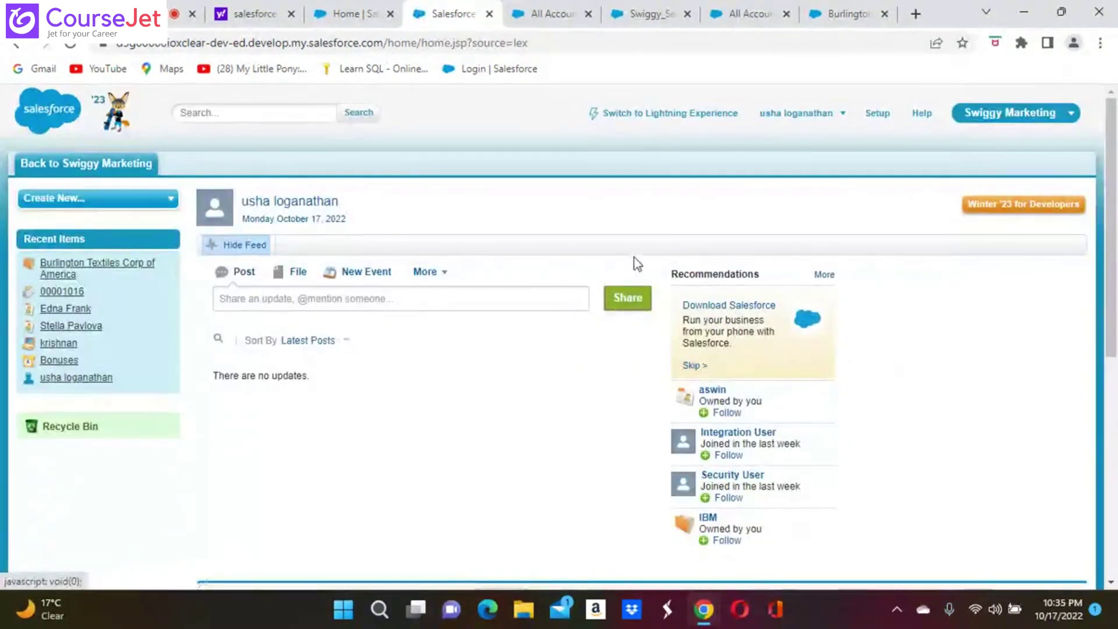
- Check the available Classic apps and open the Swiggy Marketing custom app's detail page from the recent items in Setup
click(1072, 116)
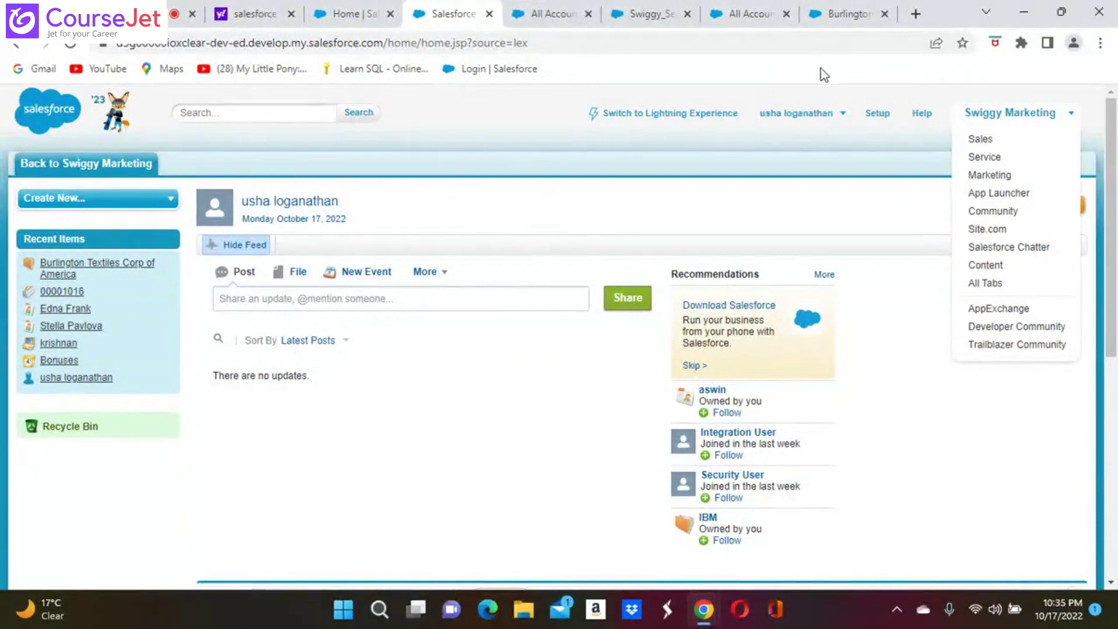
click(879, 115)
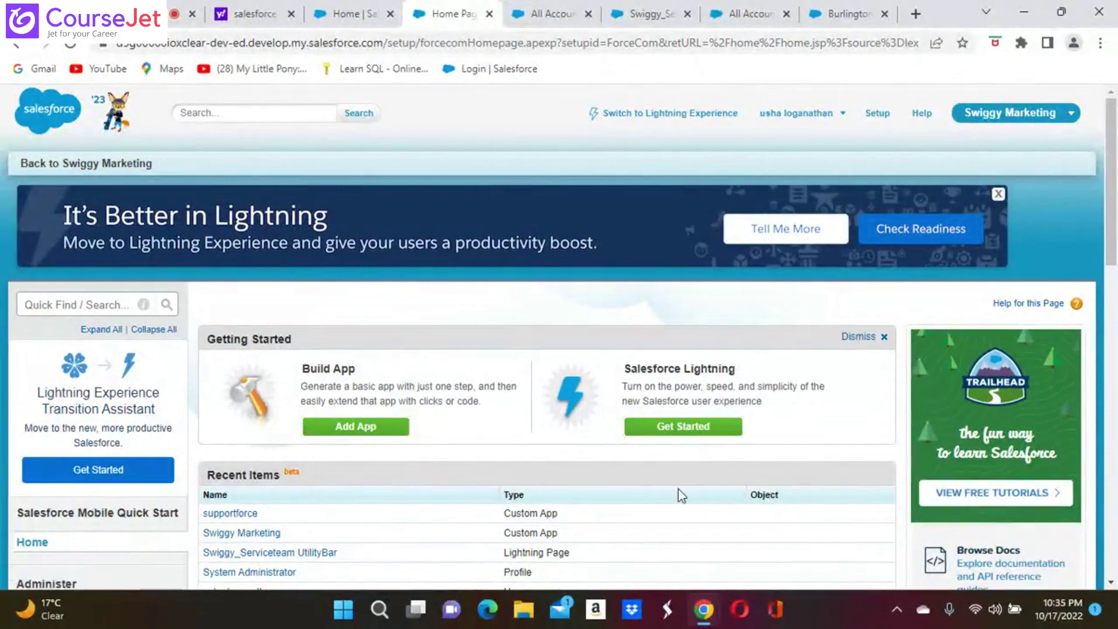
scroll(679, 492, down, 2)
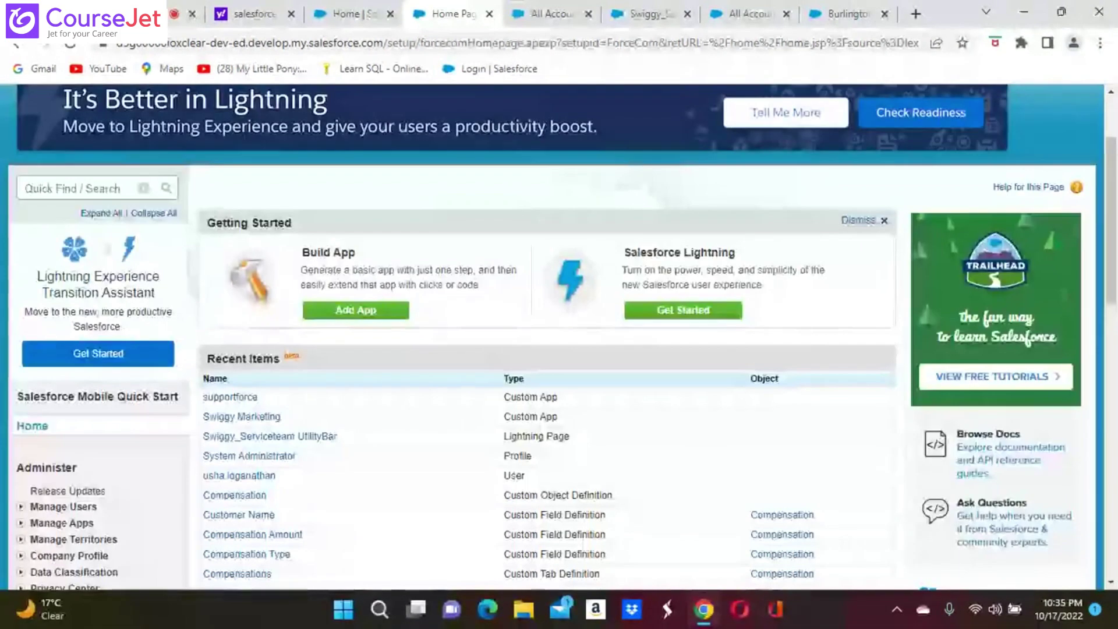
click(261, 418)
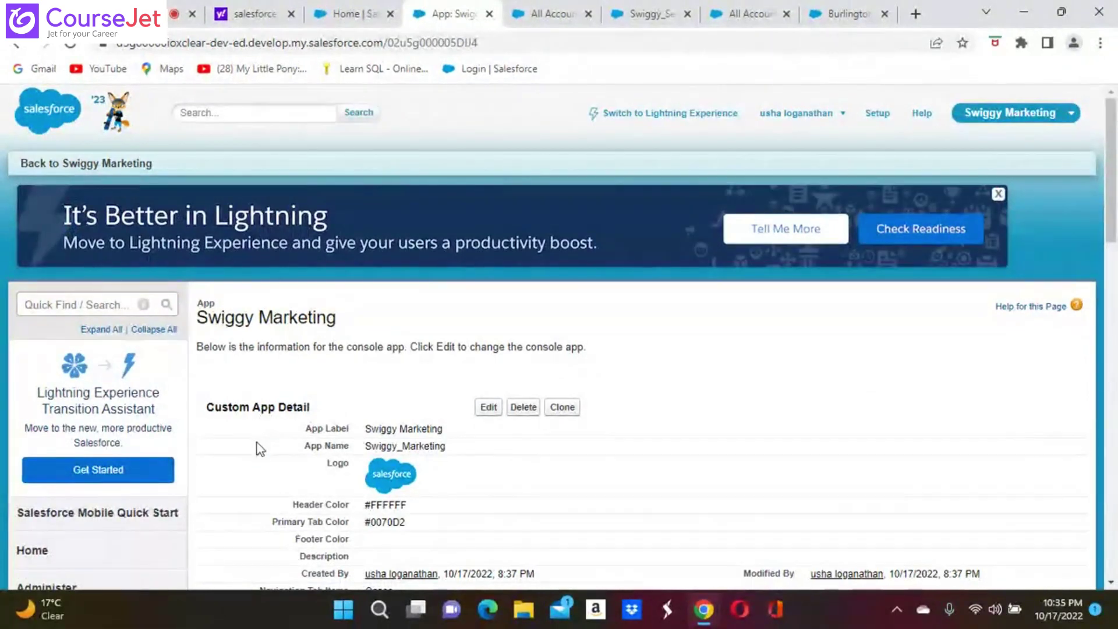
click(73, 305)
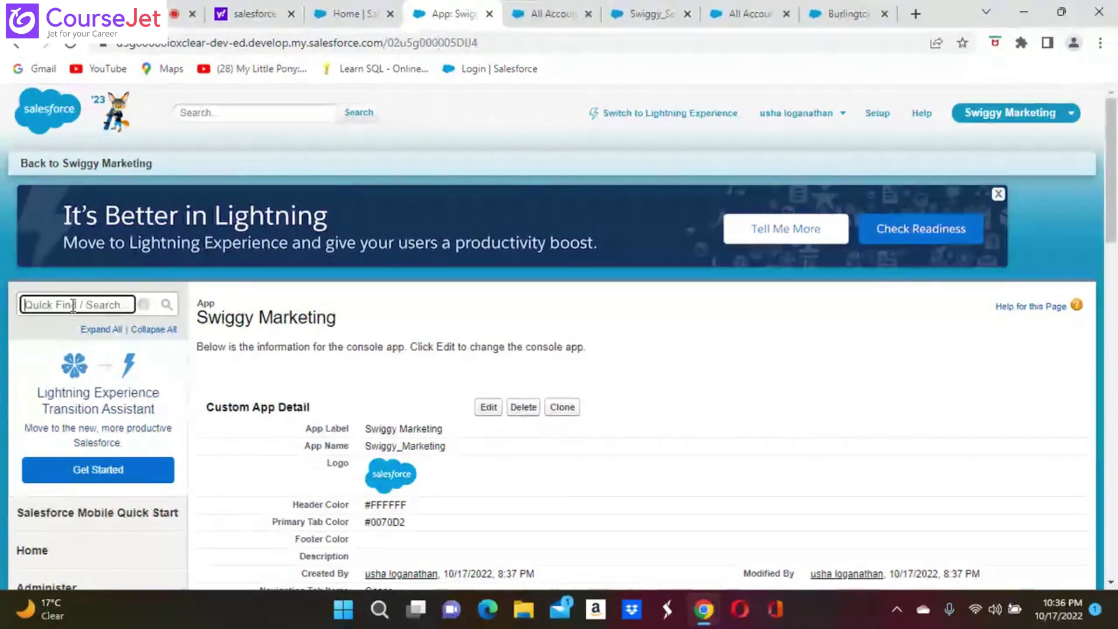
text(a)
key(BackSpace)
text(sw)
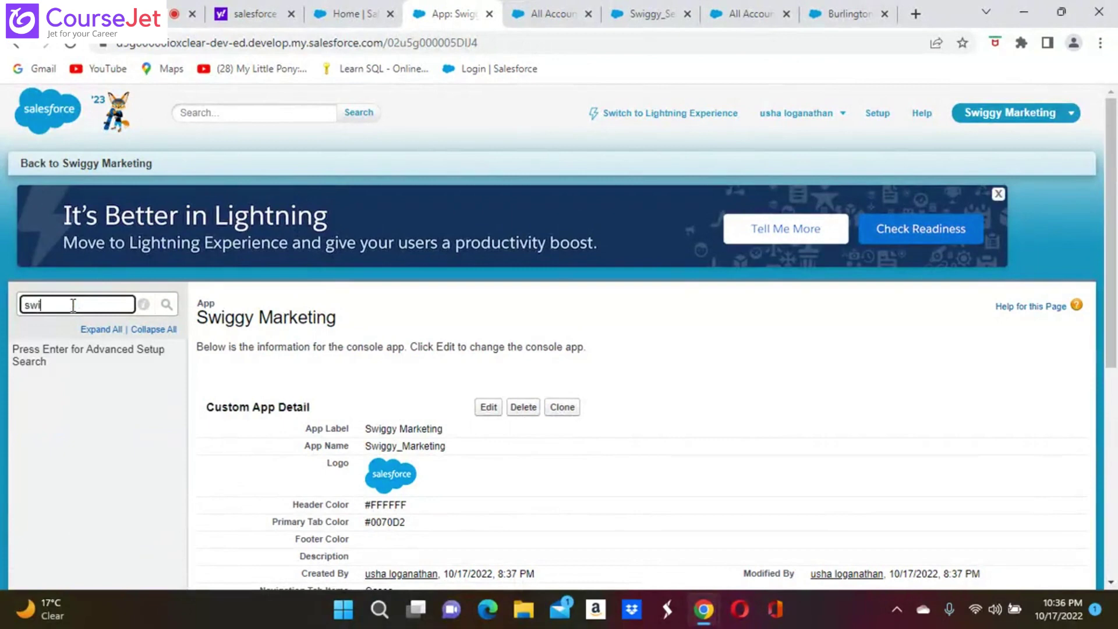
text(iggy)
key(BackSpace)
key(BackSpace)
key(BackSpace)
key(BackSpace)
key(BackSpace)
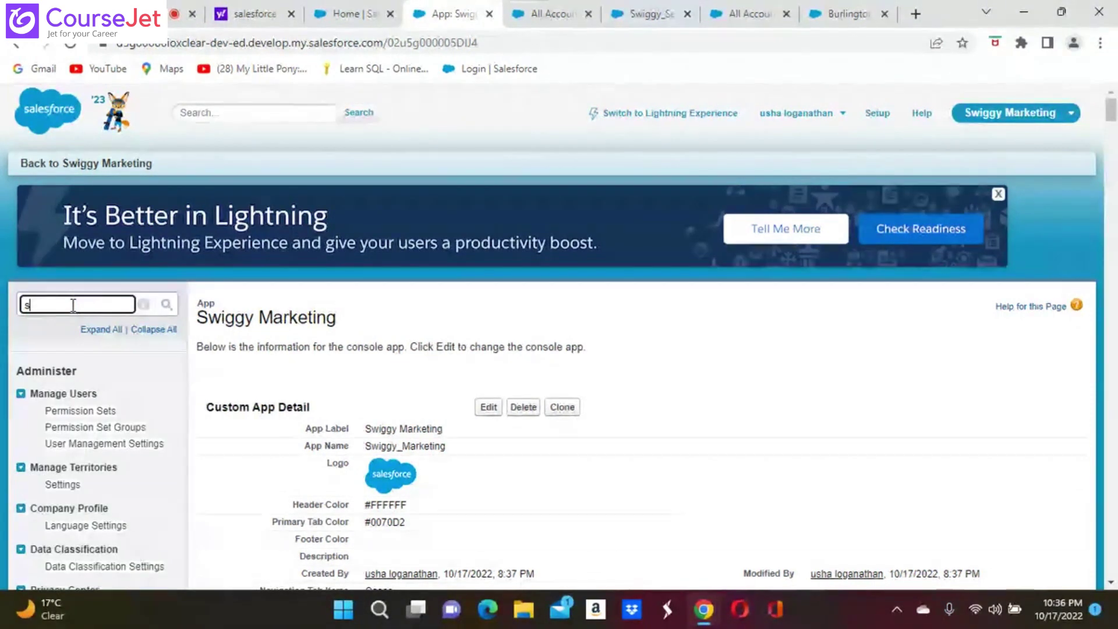
key(BackSpace)
- Search Setup for "apps" and open the Apps page under Create
text(apps)
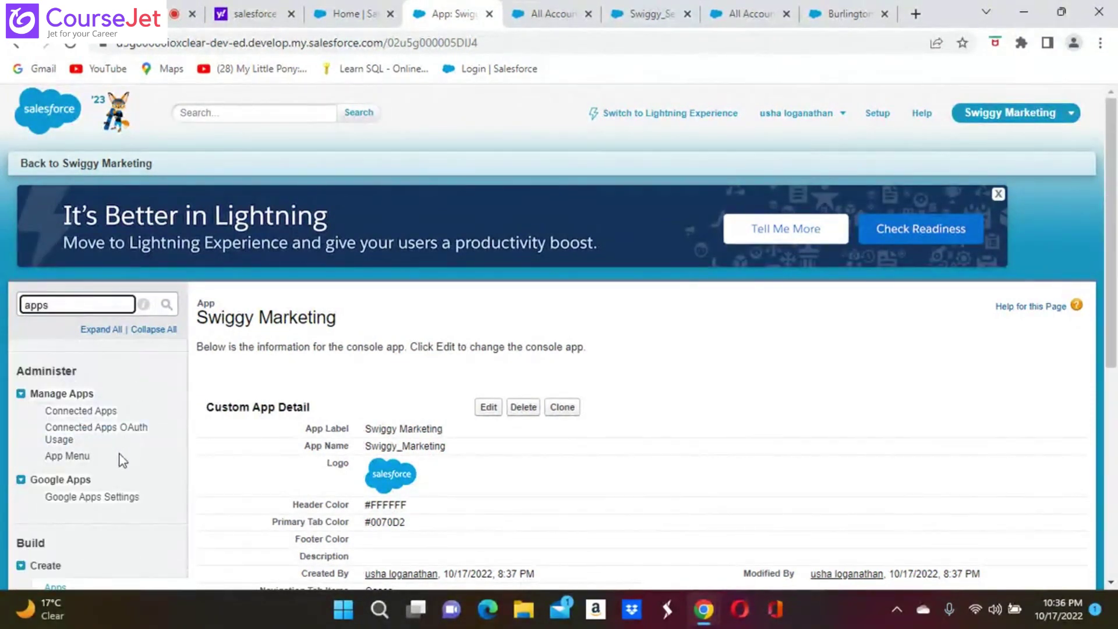
scroll(134, 523, down, 2)
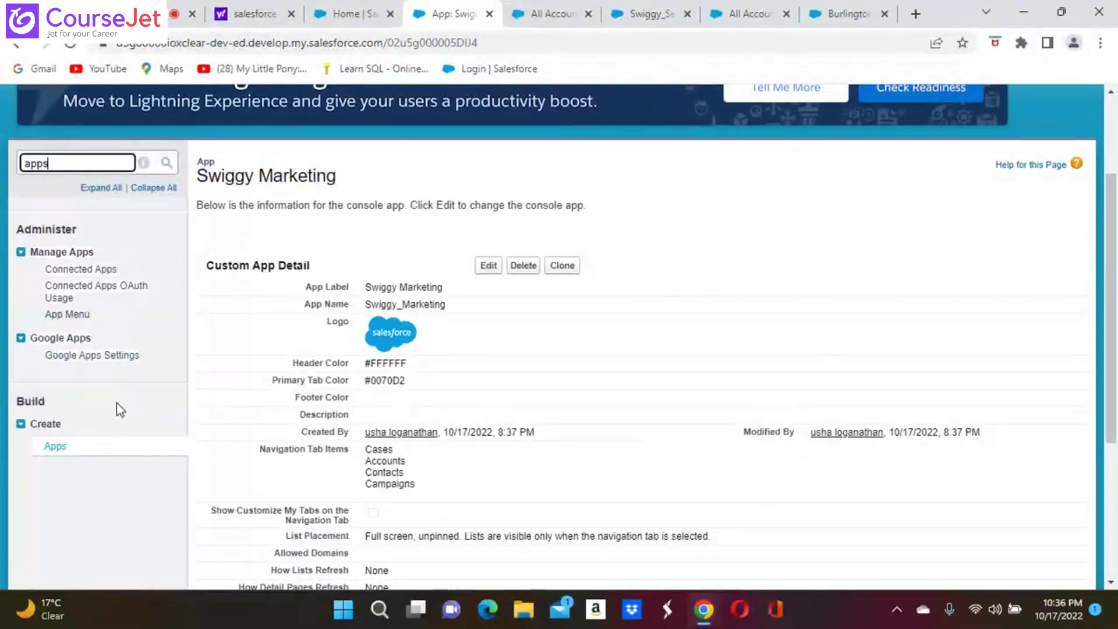
click(56, 447)
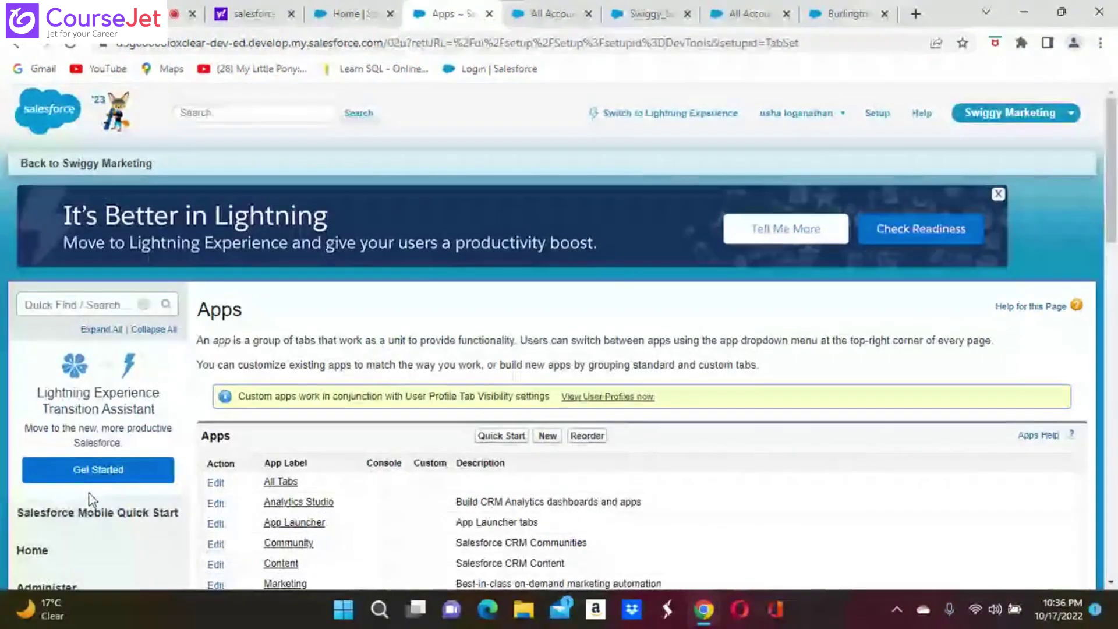
- Look through the Apps list, open the Swiggy Marketing app and start editing it
scroll(80, 481, down, 4)
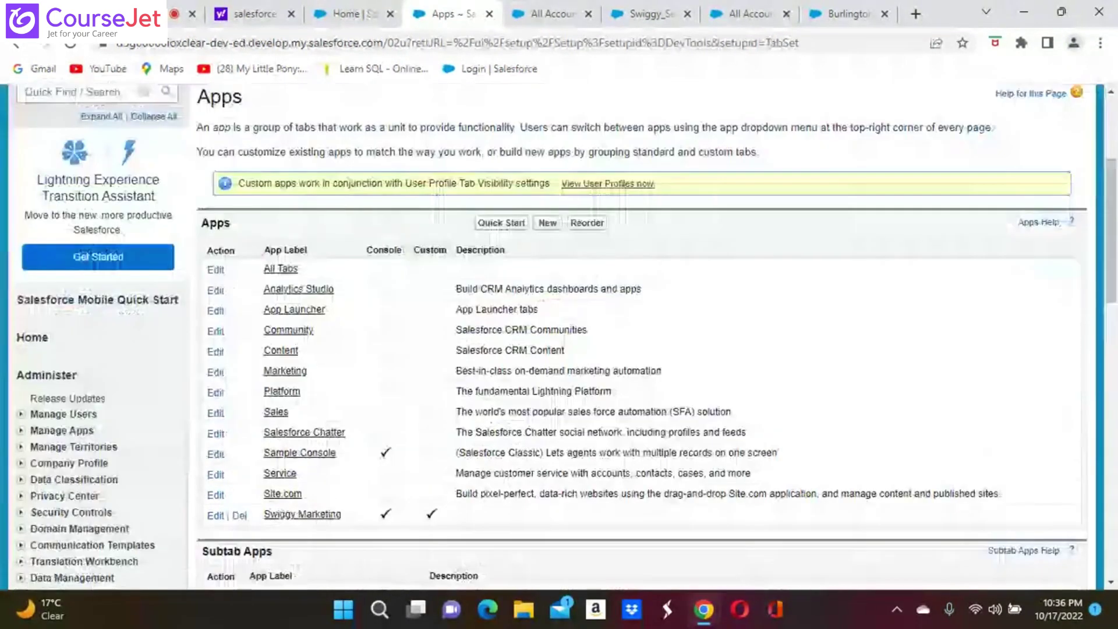
scroll(278, 533, down, 1)
scroll(277, 534, down, 2)
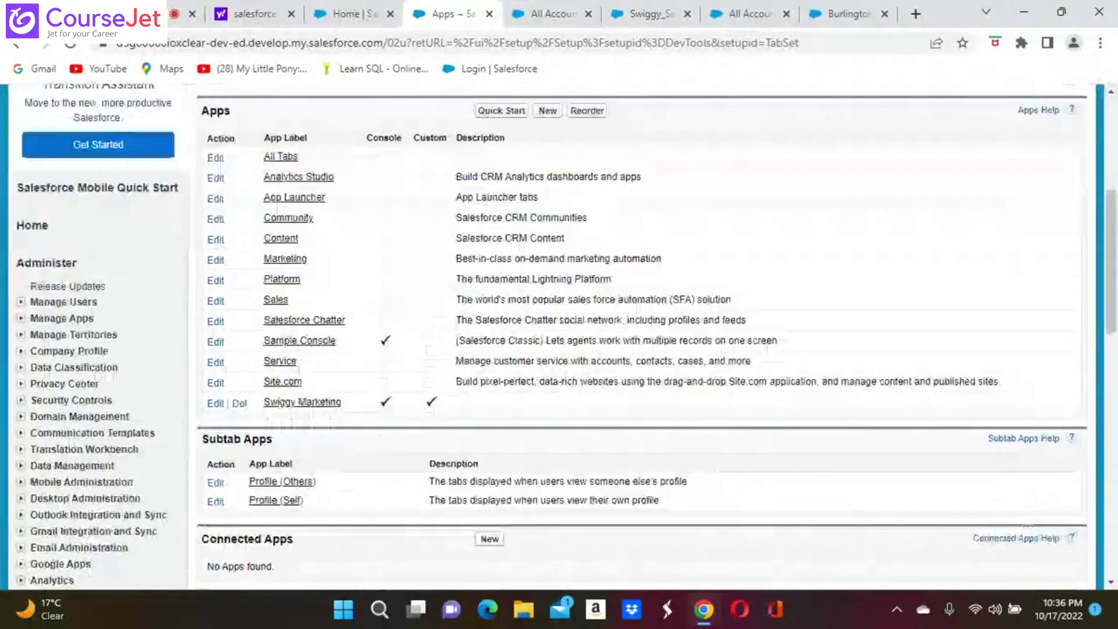
scroll(641, 349, down, 5)
scroll(641, 350, up, 2)
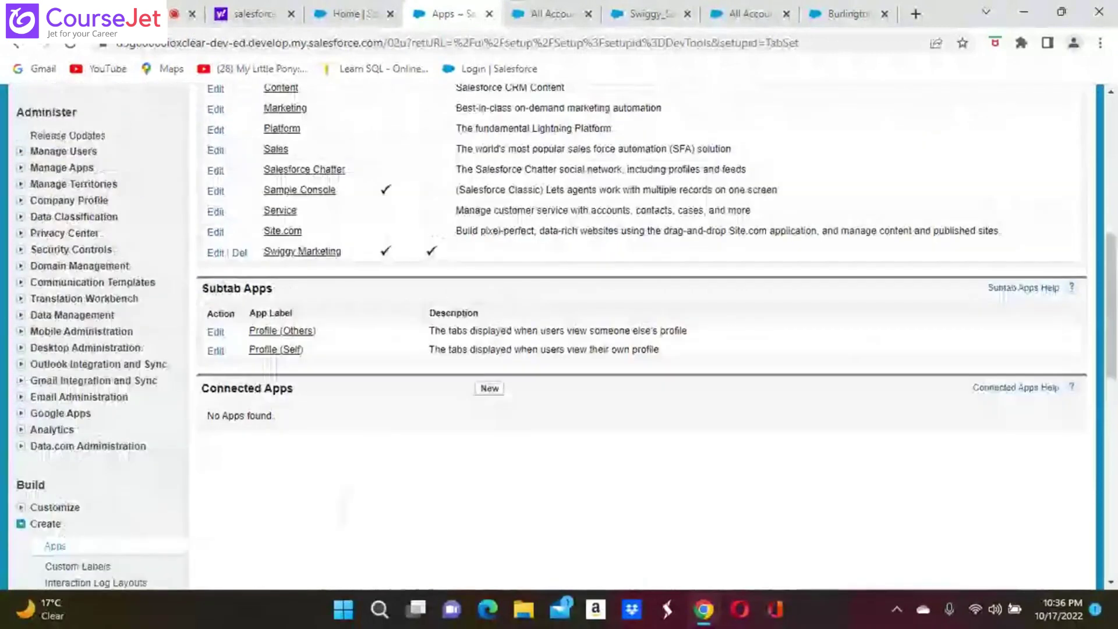
scroll(641, 349, up, 2)
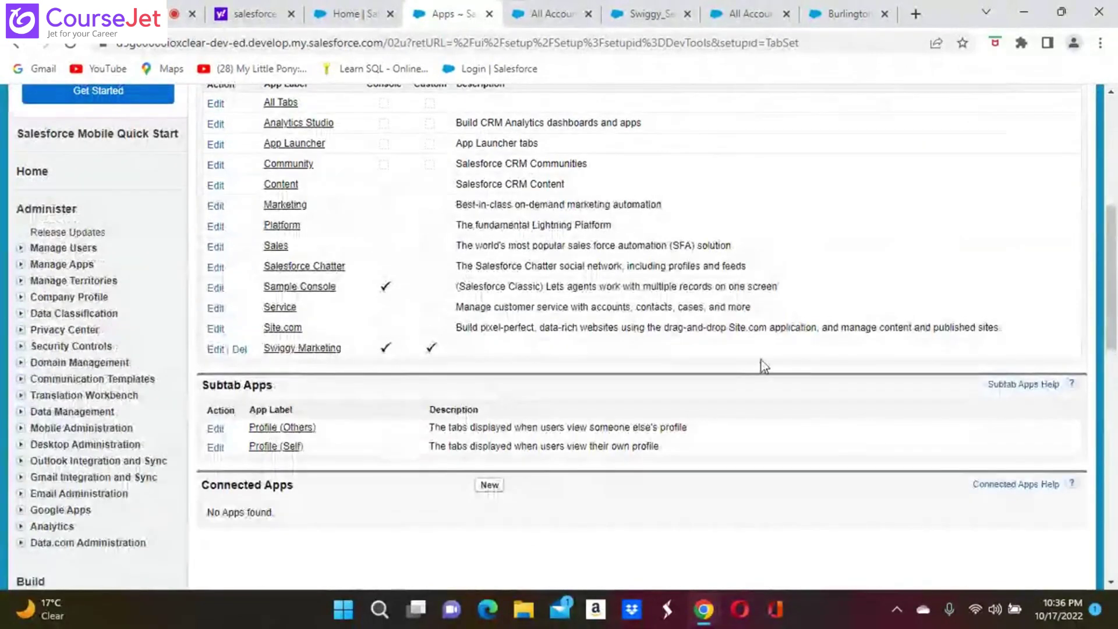
click(310, 348)
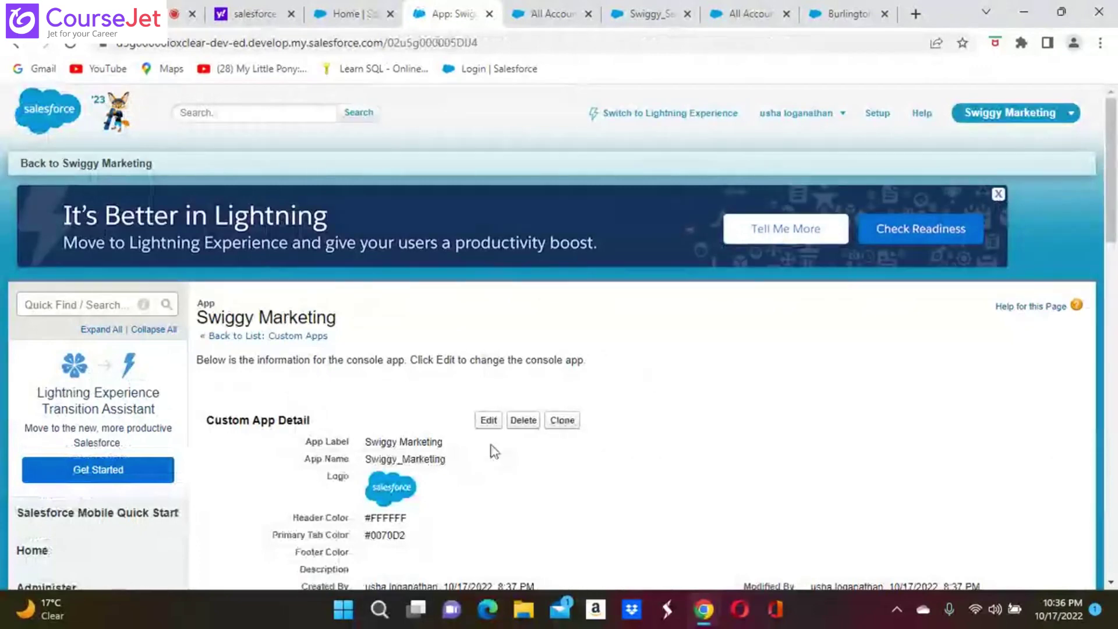
click(488, 421)
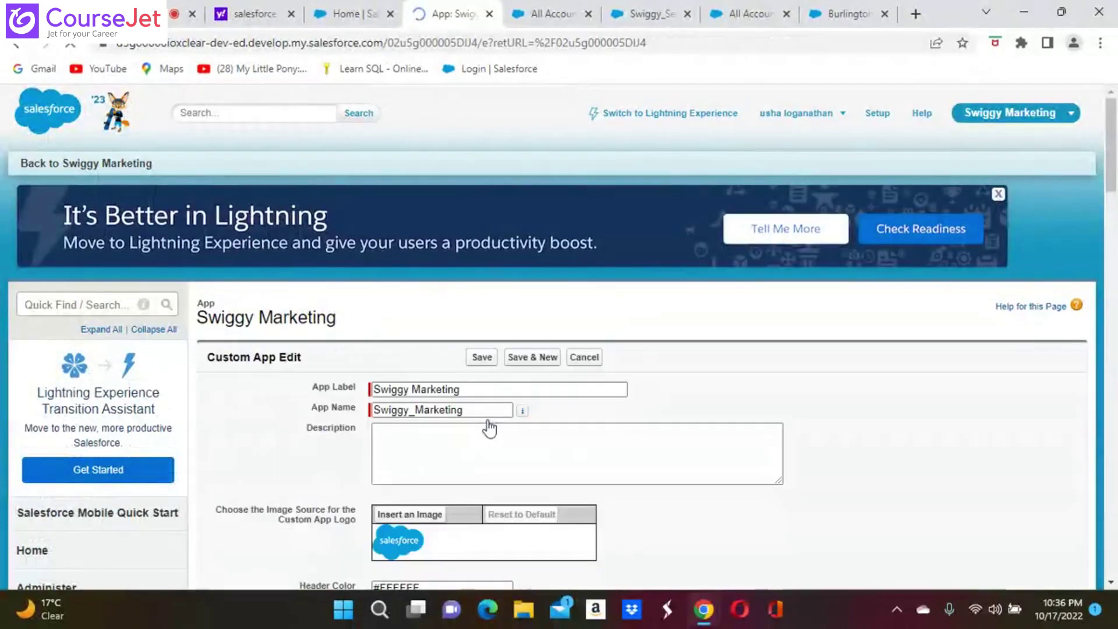
- Review the Swiggy Marketing edit form, from colours and navigation items through record display, list placement and console options to profile assignments
scroll(489, 428, down, 3)
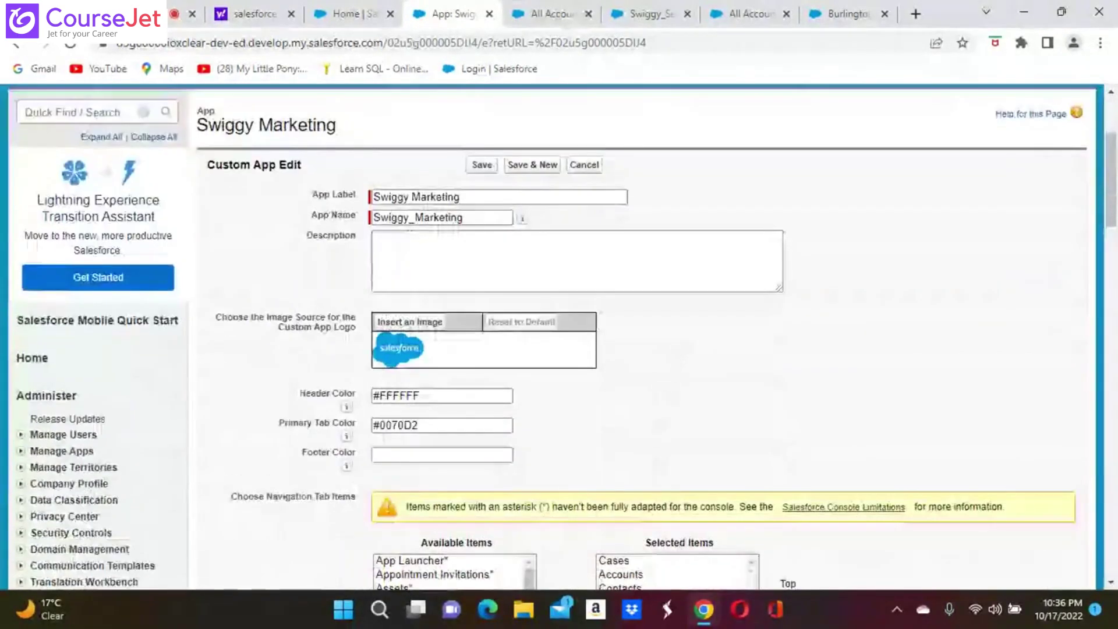
scroll(559, 338, down, 2)
scroll(559, 338, up, 2)
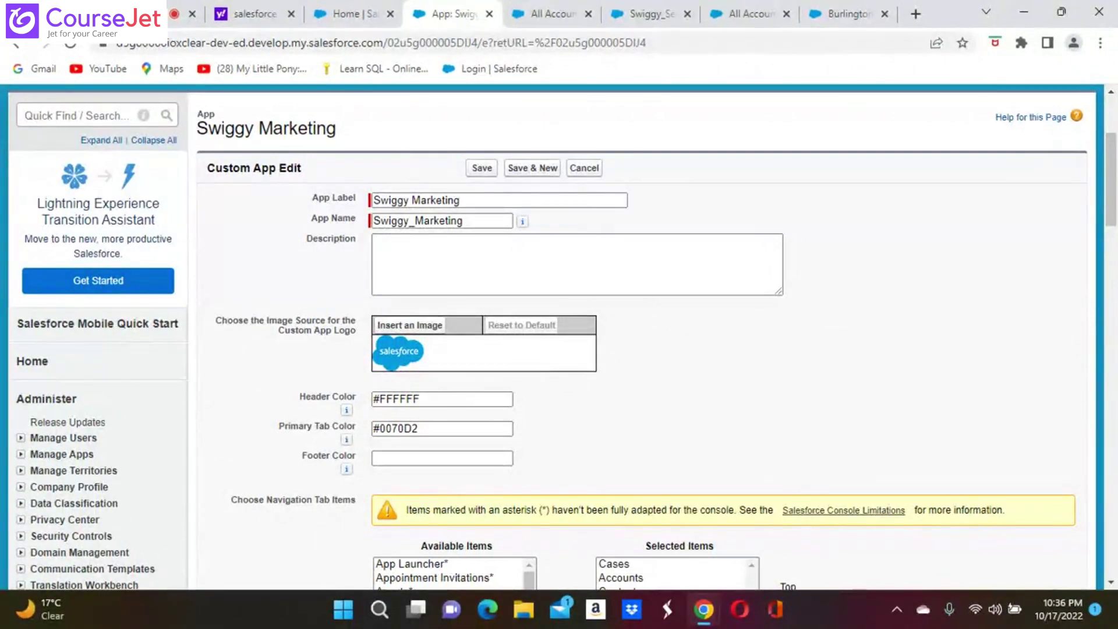
scroll(559, 338, down, 8)
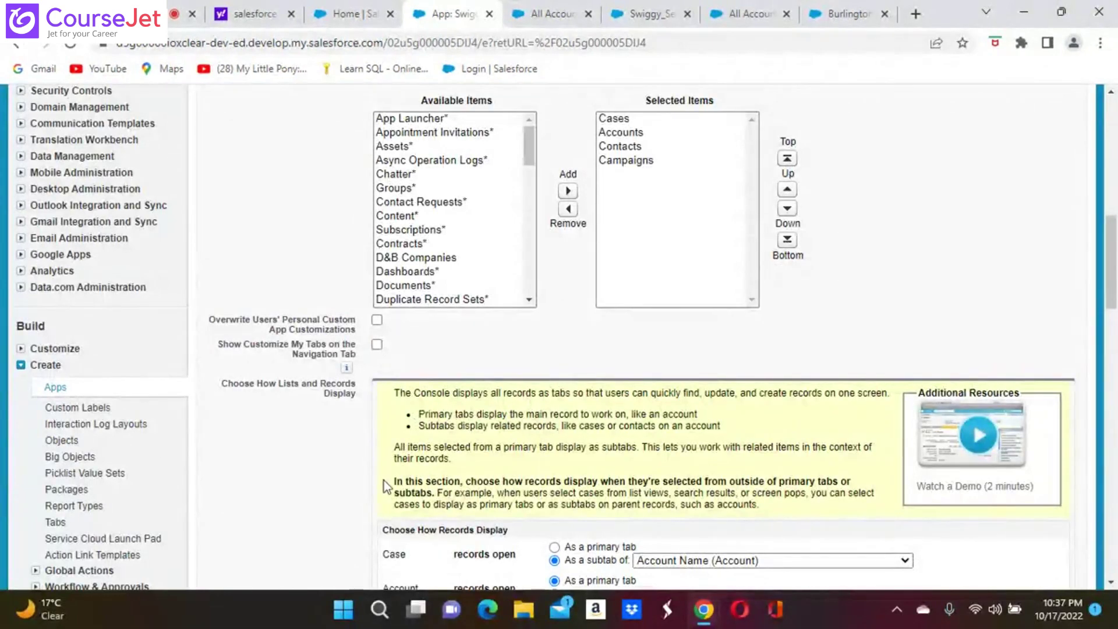
scroll(384, 486, down, 6)
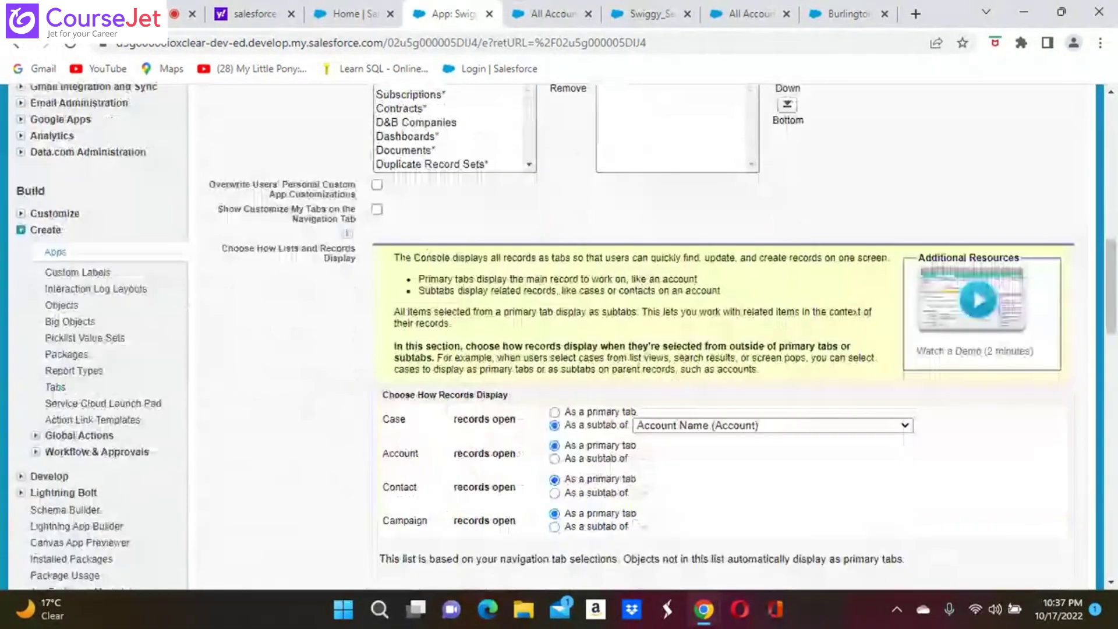
scroll(559, 337, down, 5)
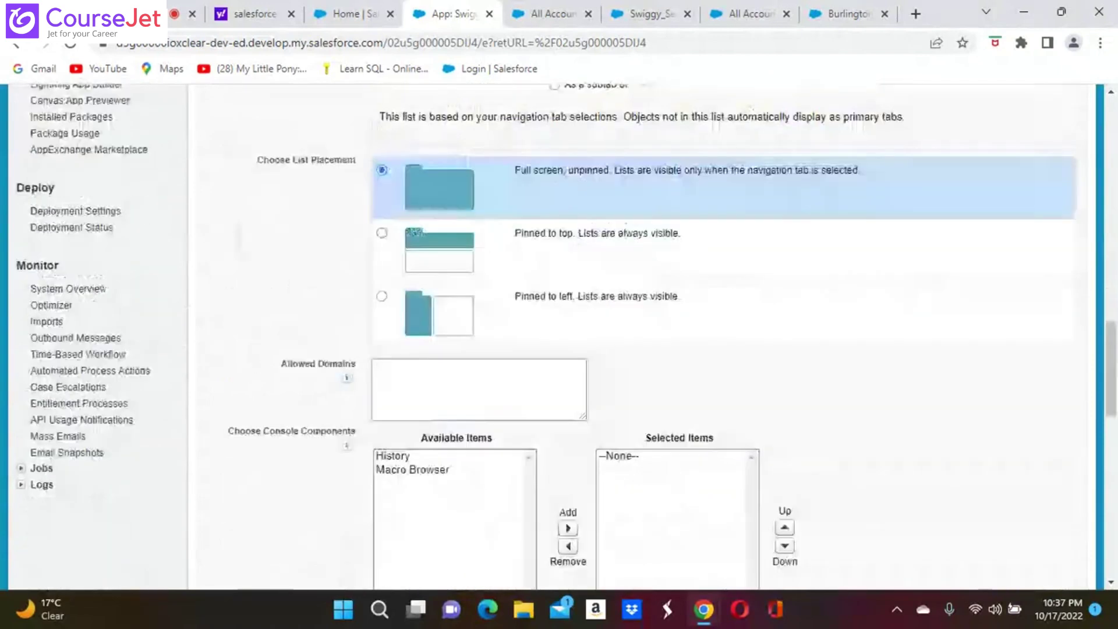
scroll(559, 338, down, 4)
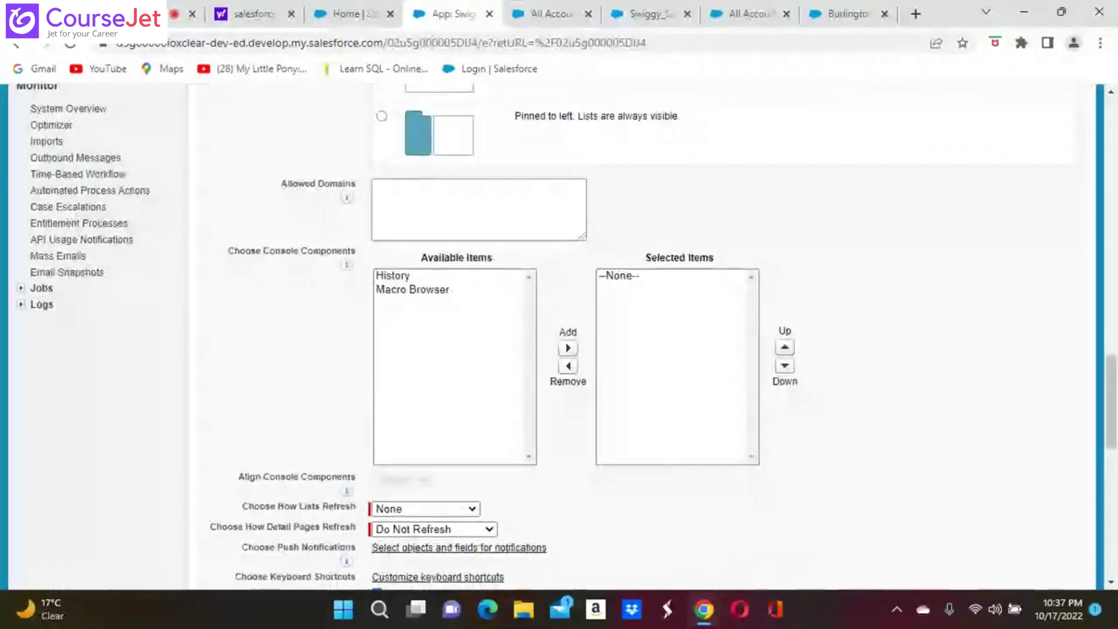
scroll(559, 338, down, 3)
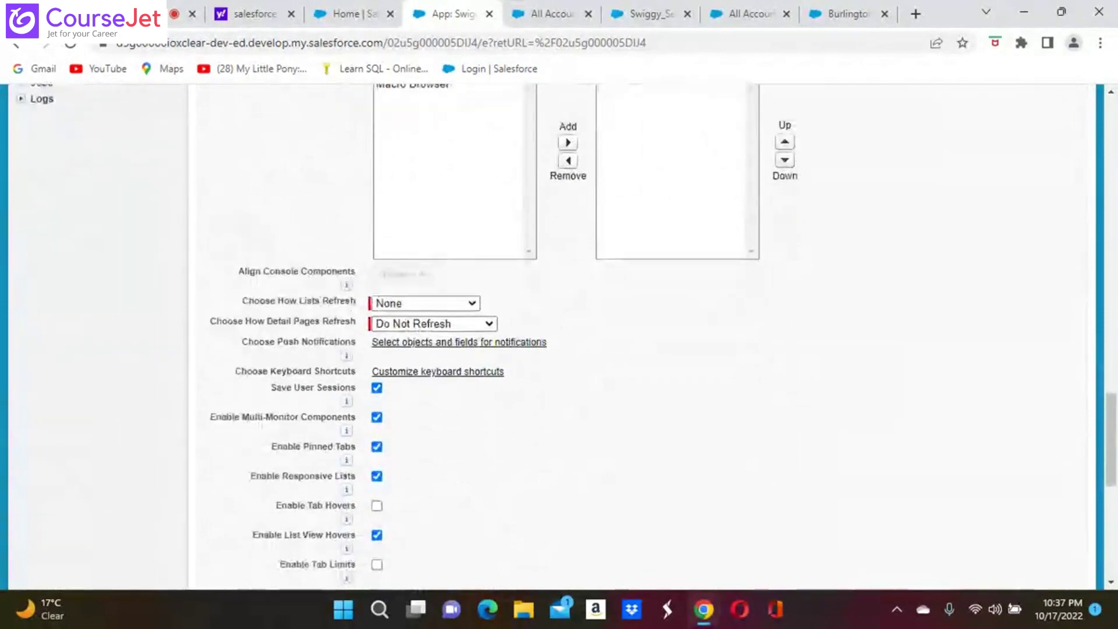
scroll(559, 338, down, 2)
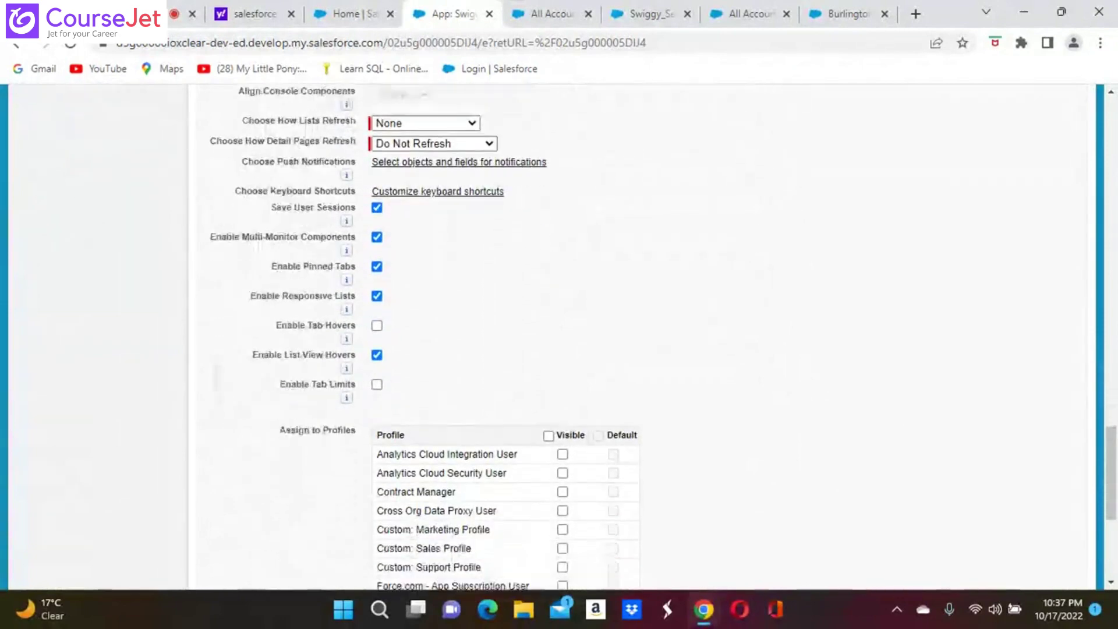
scroll(559, 338, down, 4)
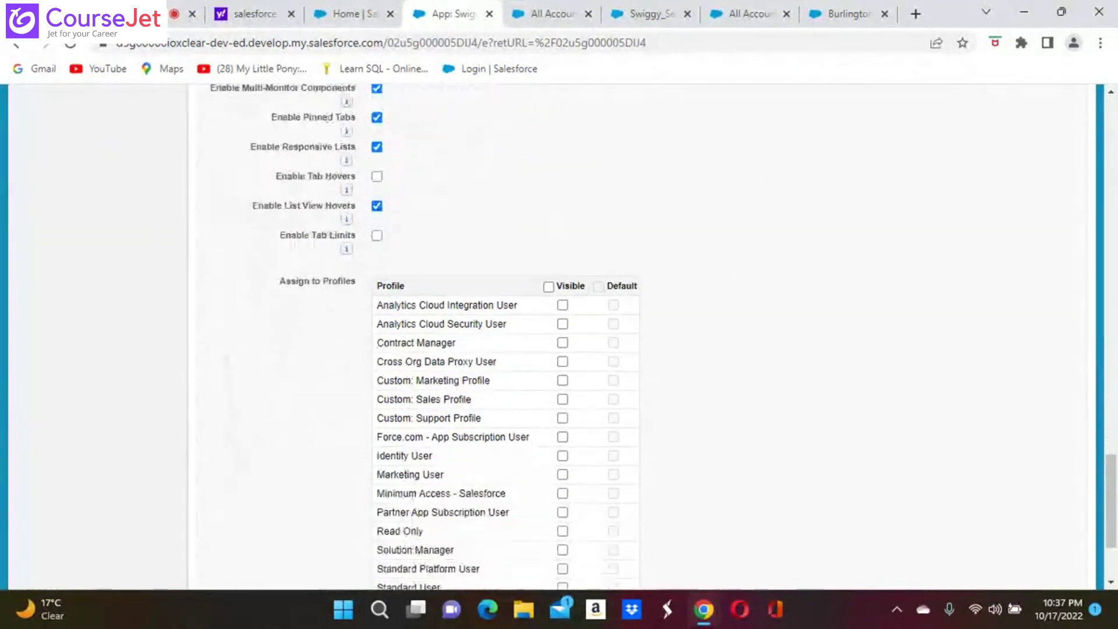
scroll(559, 338, down, 1)
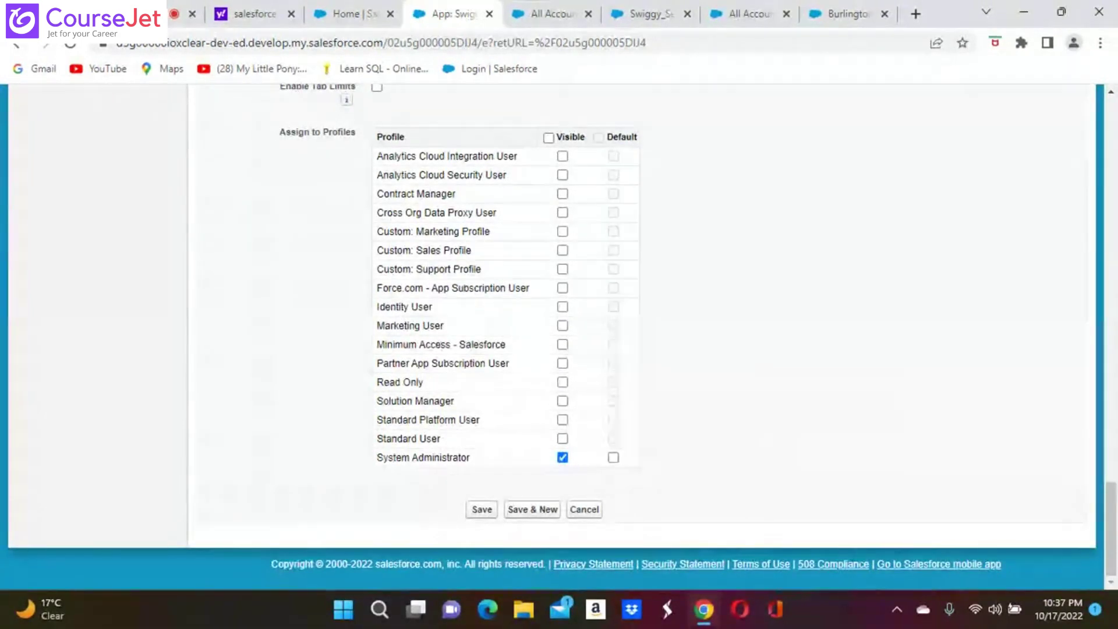
- Search the app edit page's text for "lightning ex", correcting the misspelled "lightening"
key(ctrl+f)
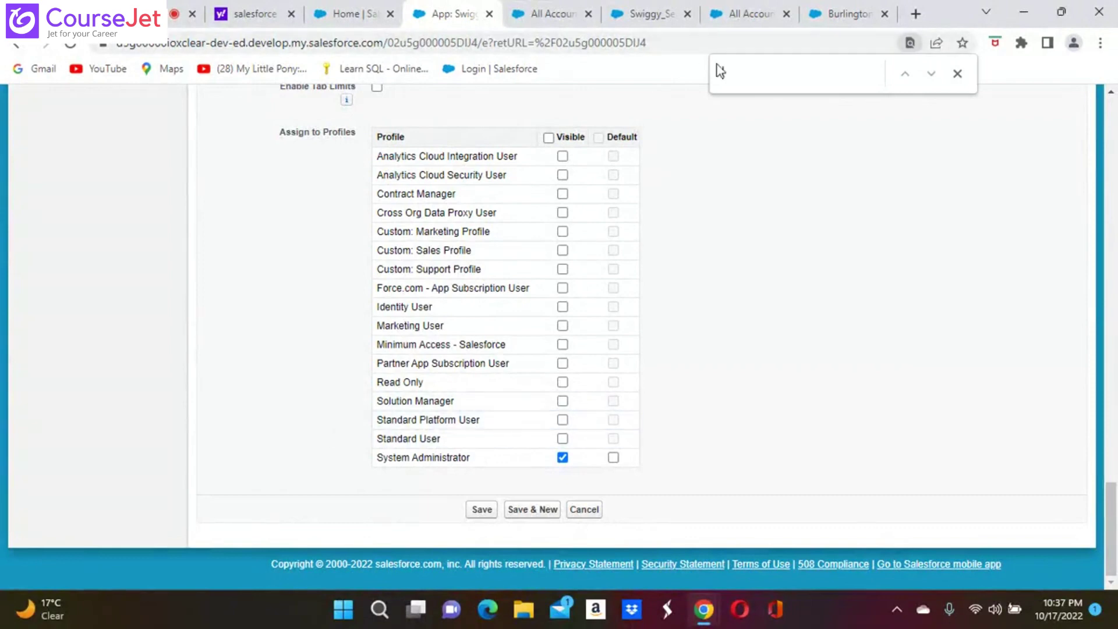
text(light)
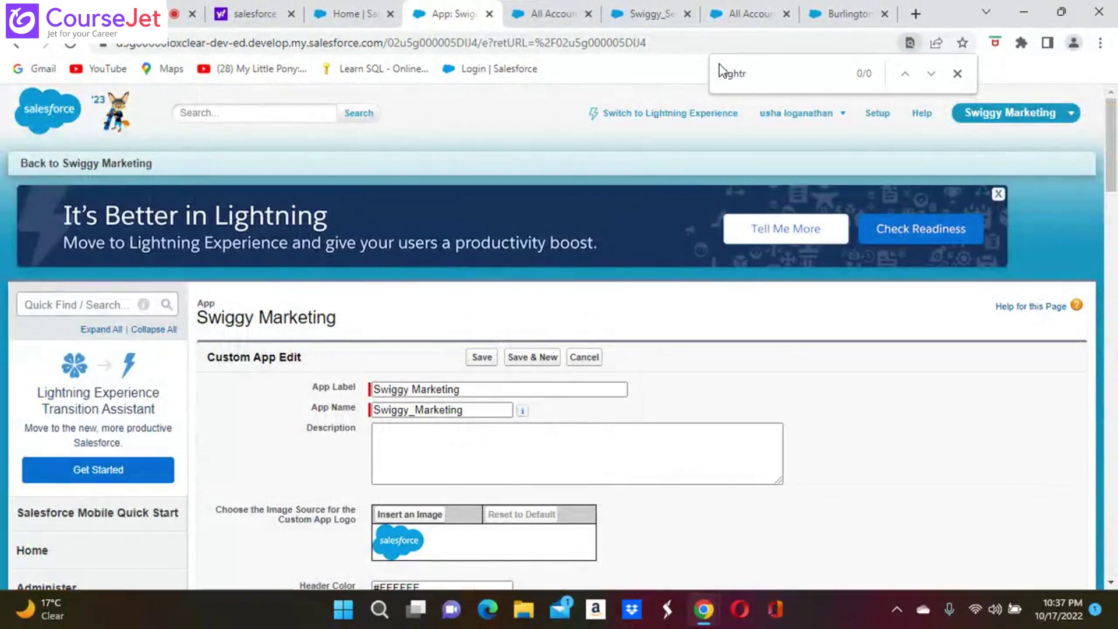
text(e)
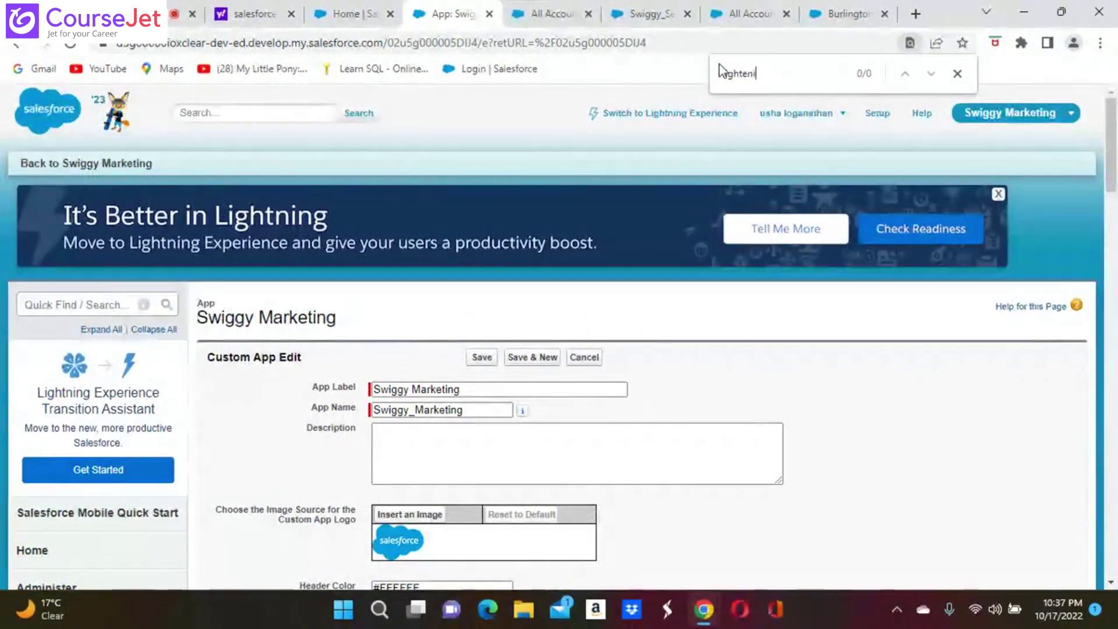
text(ning)
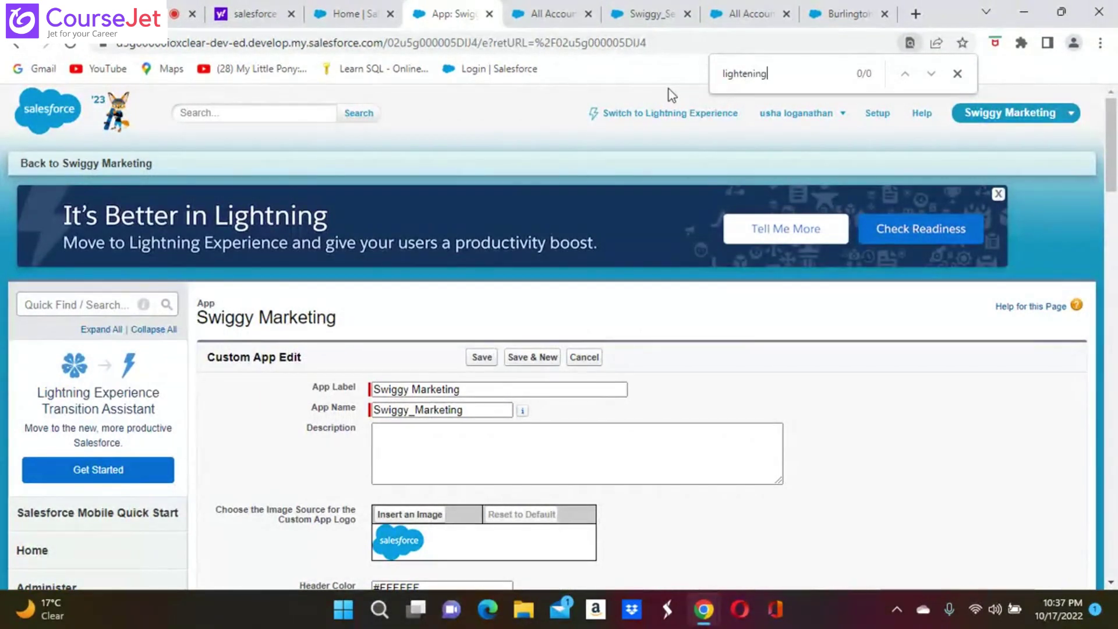
text( ex)
key(BackSpace)
key(BackSpace)
key(BackSpace)
key(BackSpace)
key(BackSpace)
key(BackSpace)
key(BackSpace)
key(BackSpace)
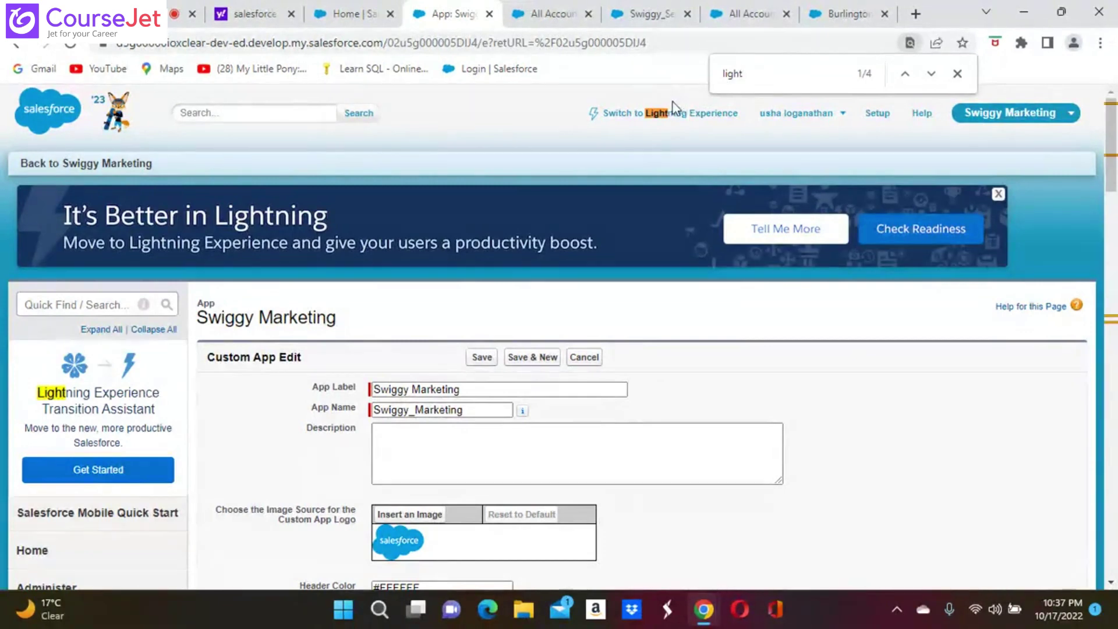
text(ning)
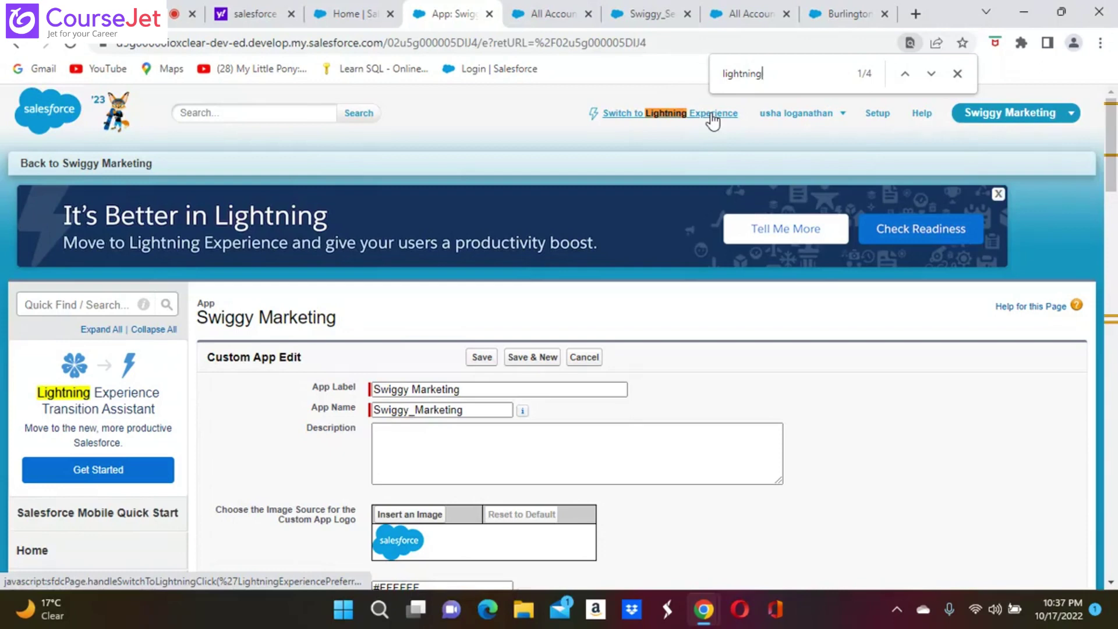
text( ex)
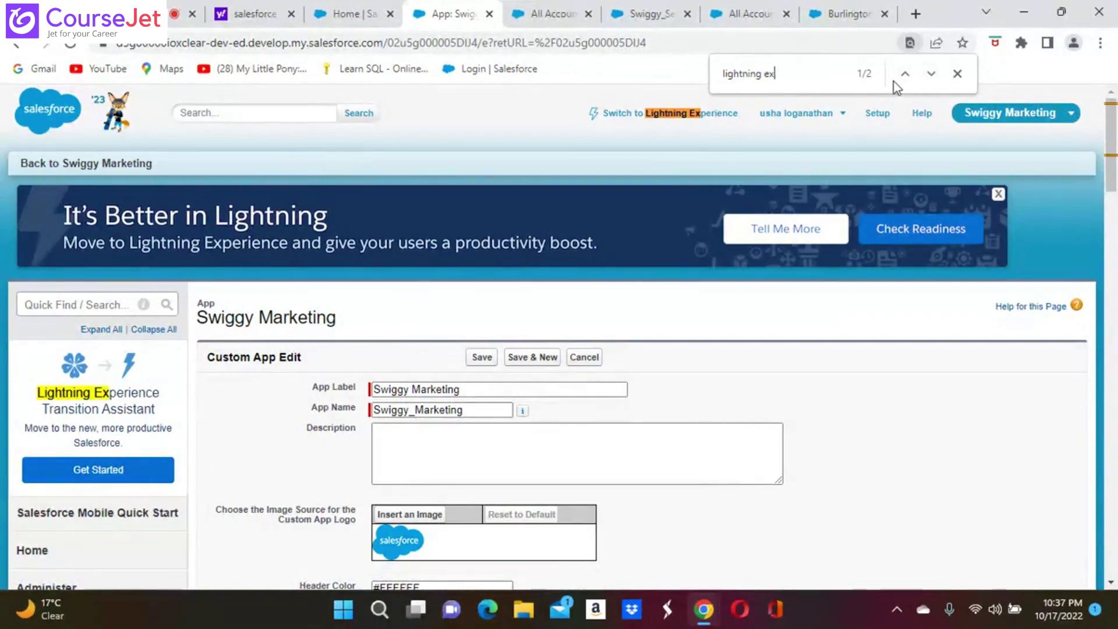
- Go through the page's search matches and extend the search text to "lightning experience"
scroll(874, 233, down, 5)
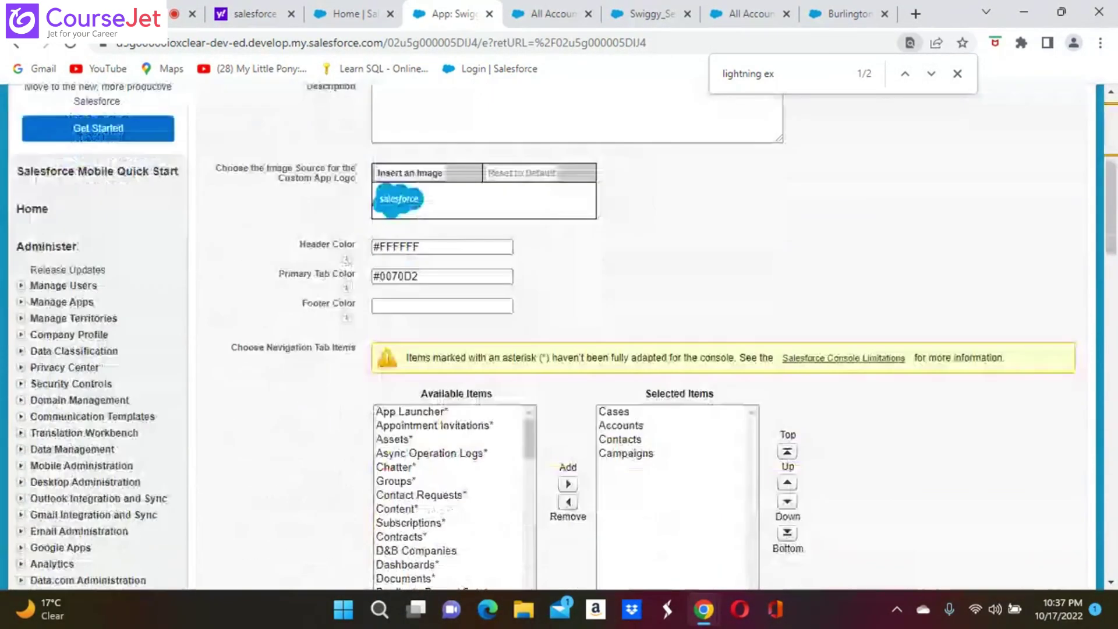
scroll(769, 175, up, 5)
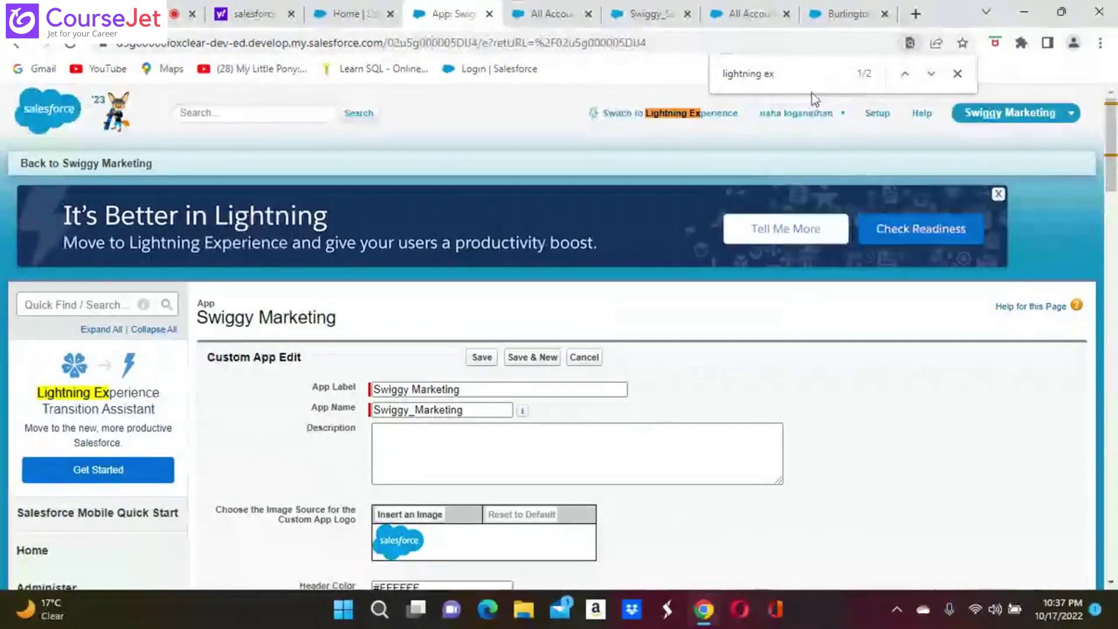
click(933, 76)
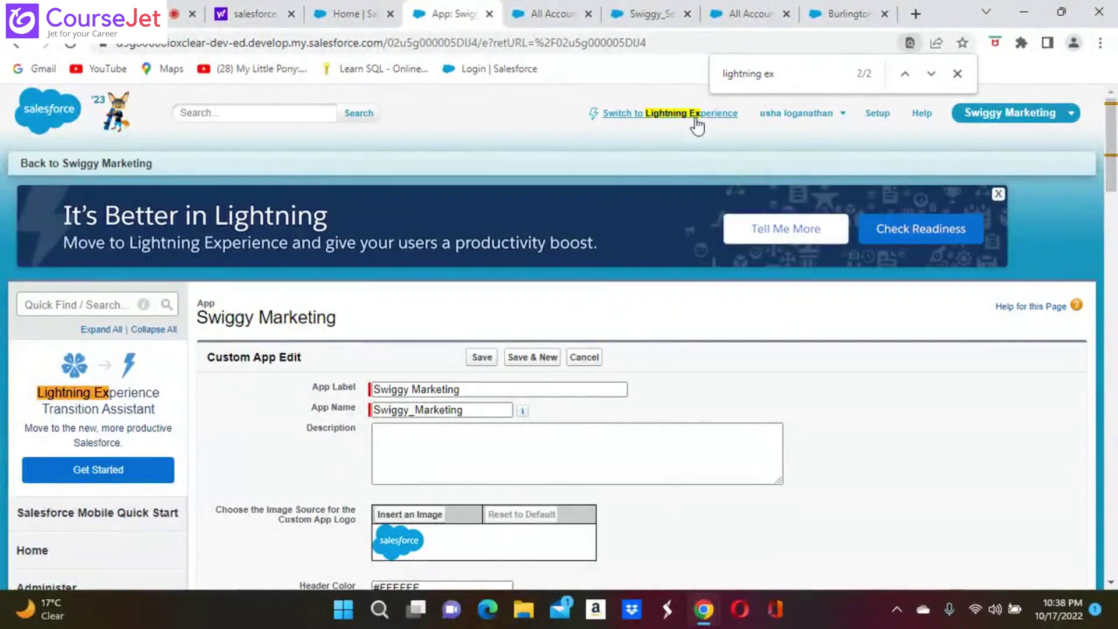
click(933, 76)
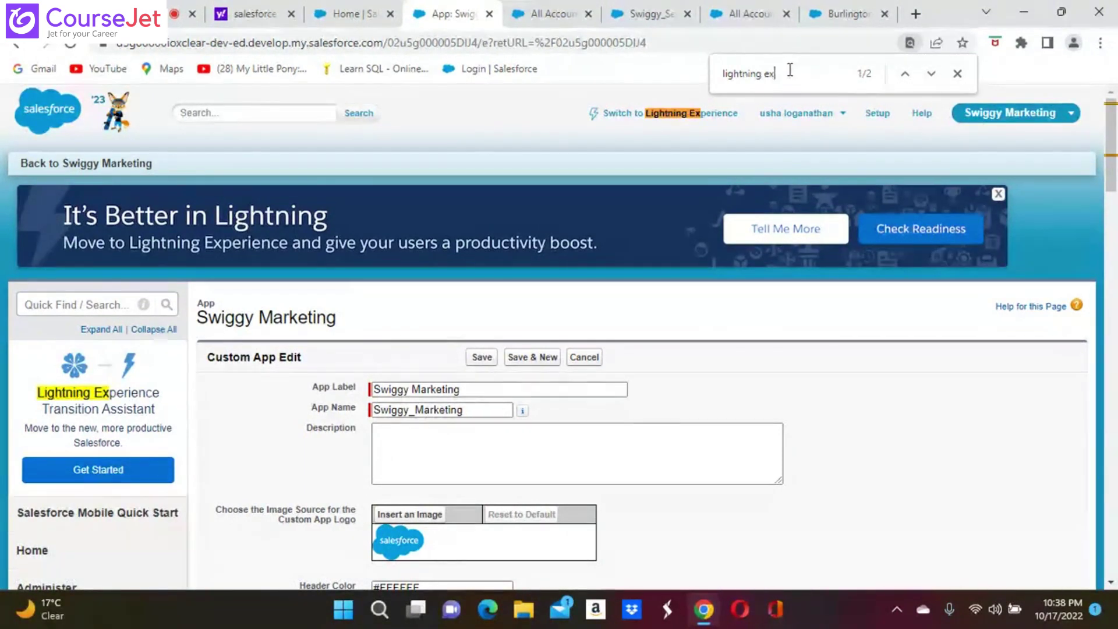
text(per)
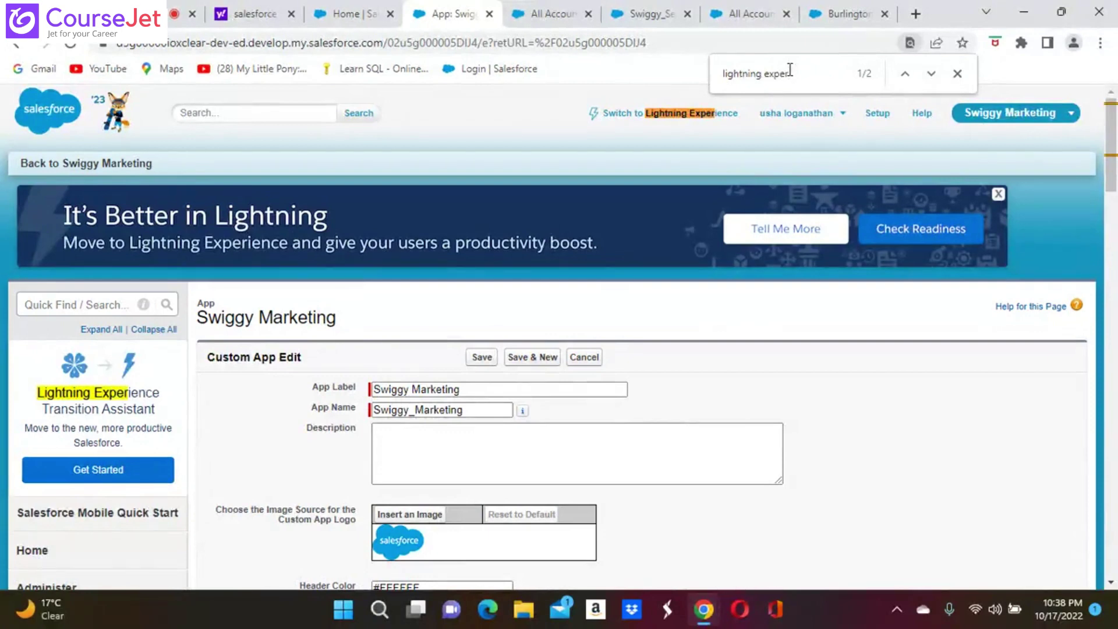
text(ience)
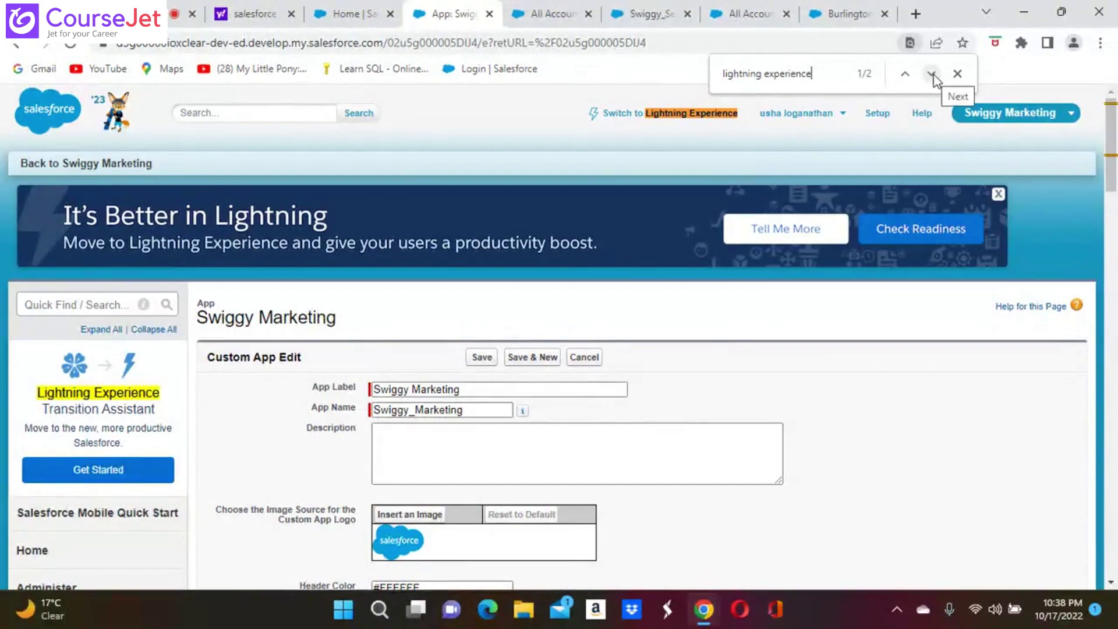
- Close the page text search and recheck the Swiggy Marketing edit form from the app details down to the profile assignments
scroll(868, 256, down, 3)
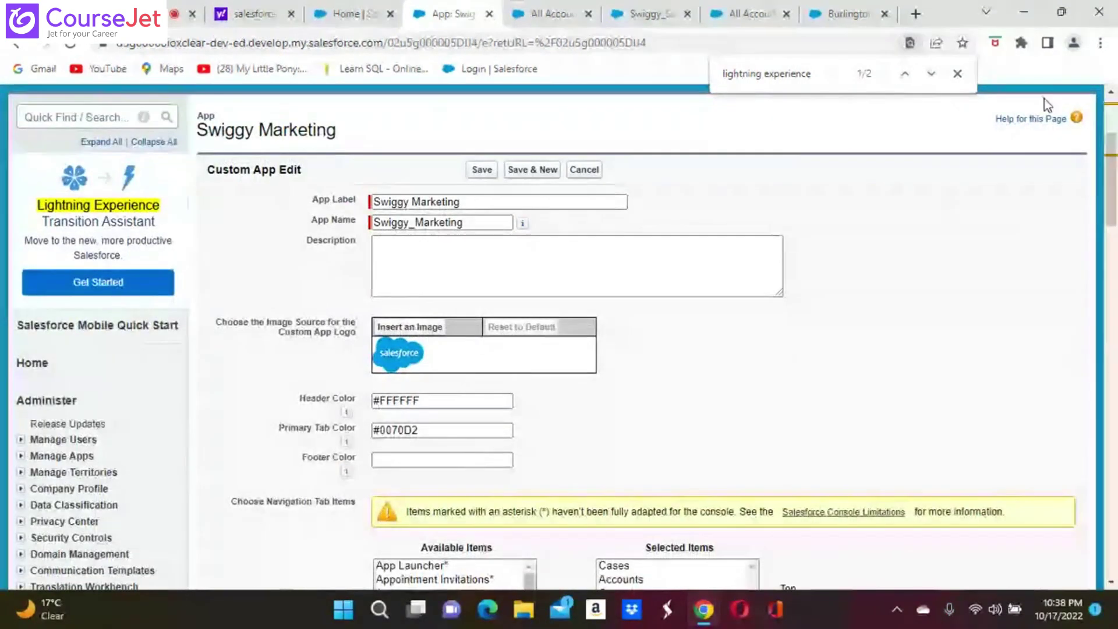
click(958, 74)
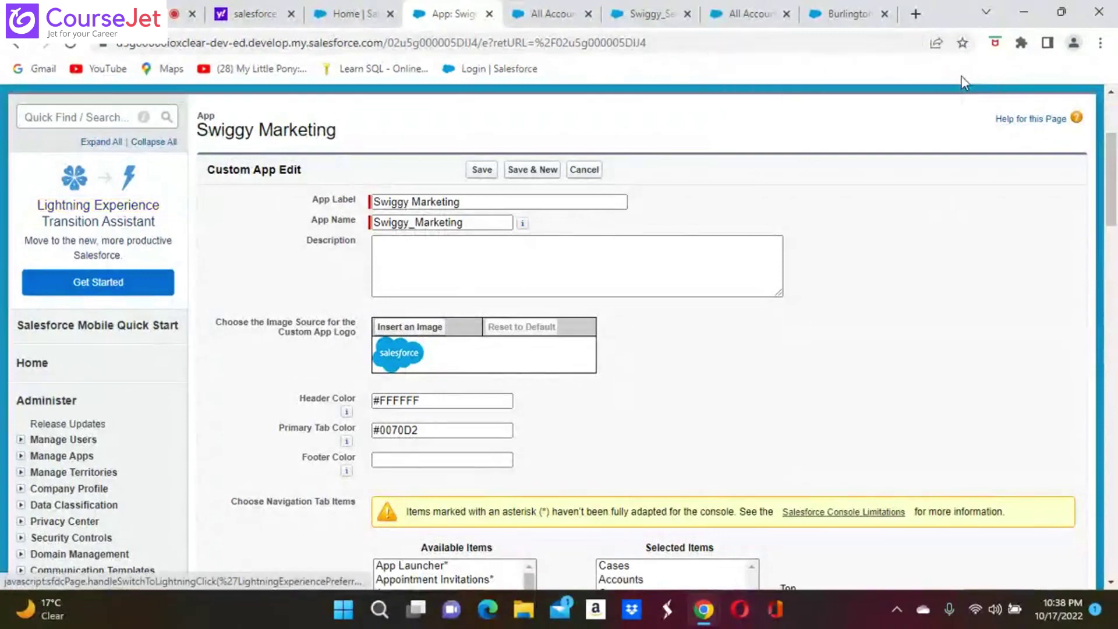
scroll(98, 282, down, 4)
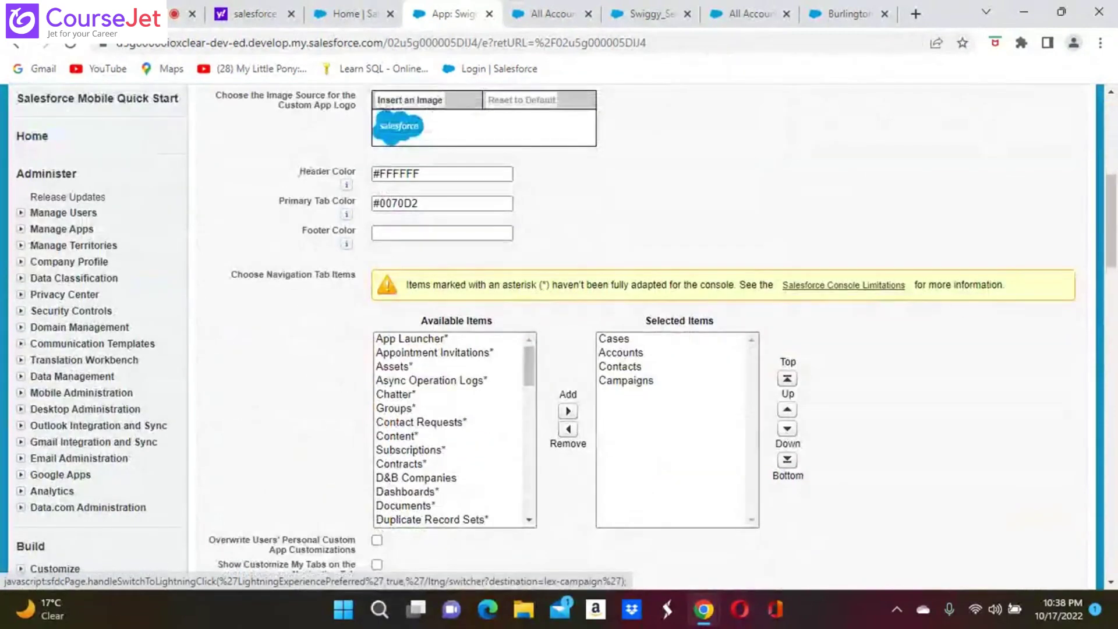
scroll(560, 335, down, 2)
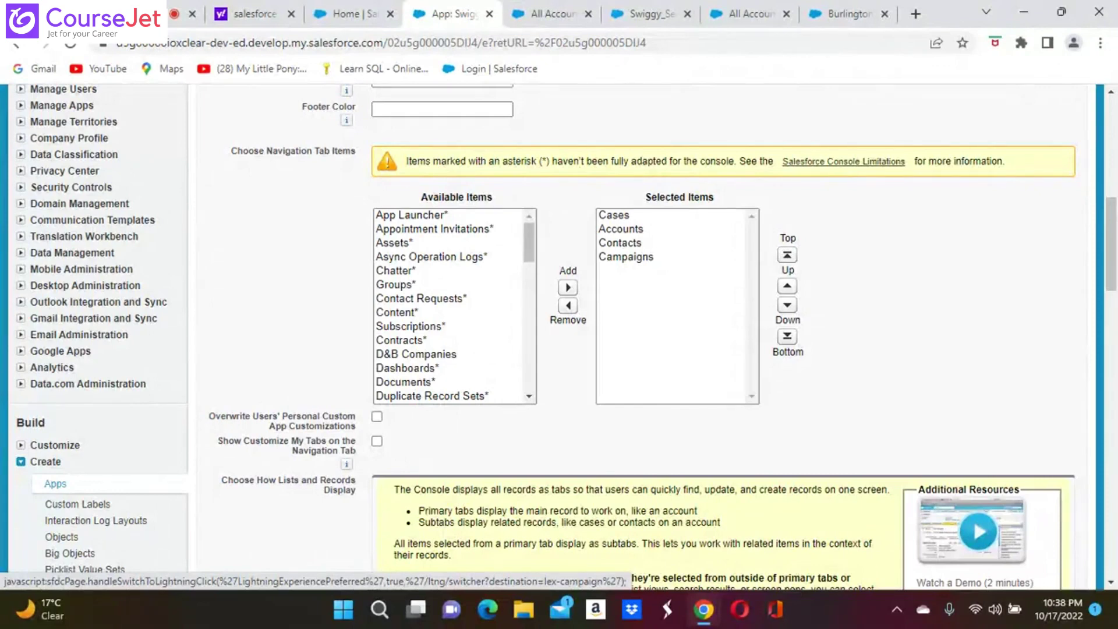
scroll(566, 338, down, 1)
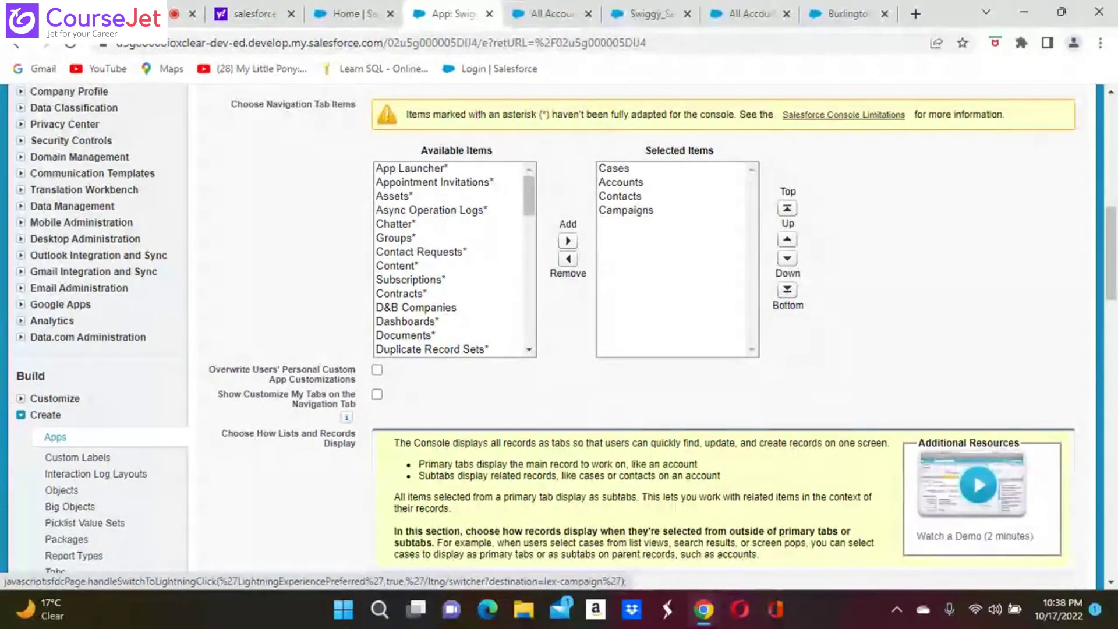
scroll(566, 338, down, 1)
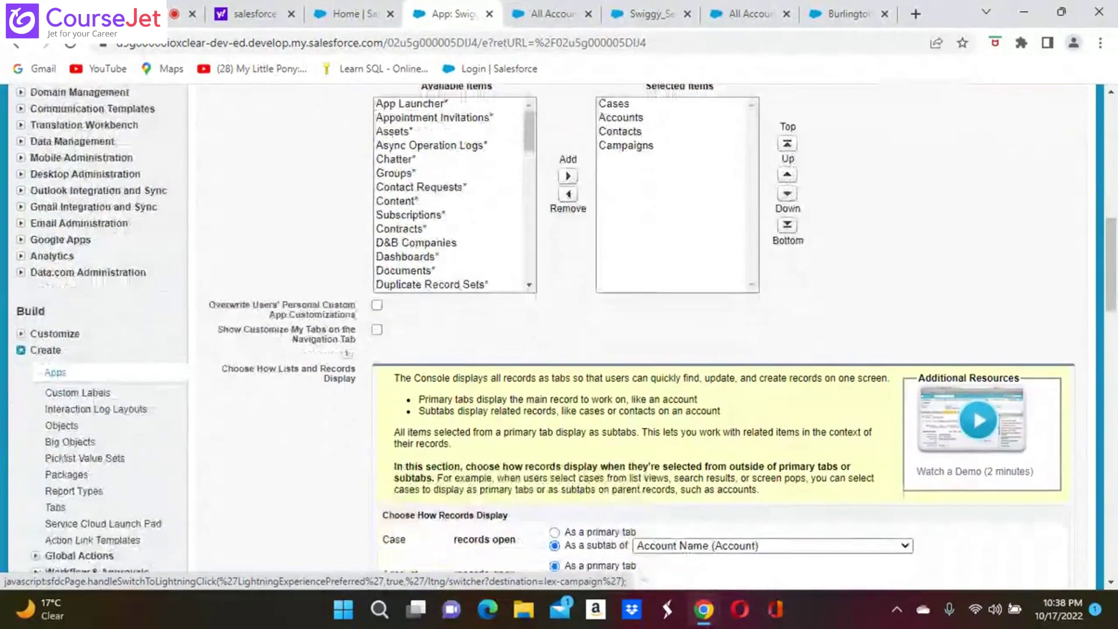
scroll(566, 338, down, 1)
scroll(566, 338, down, 1)
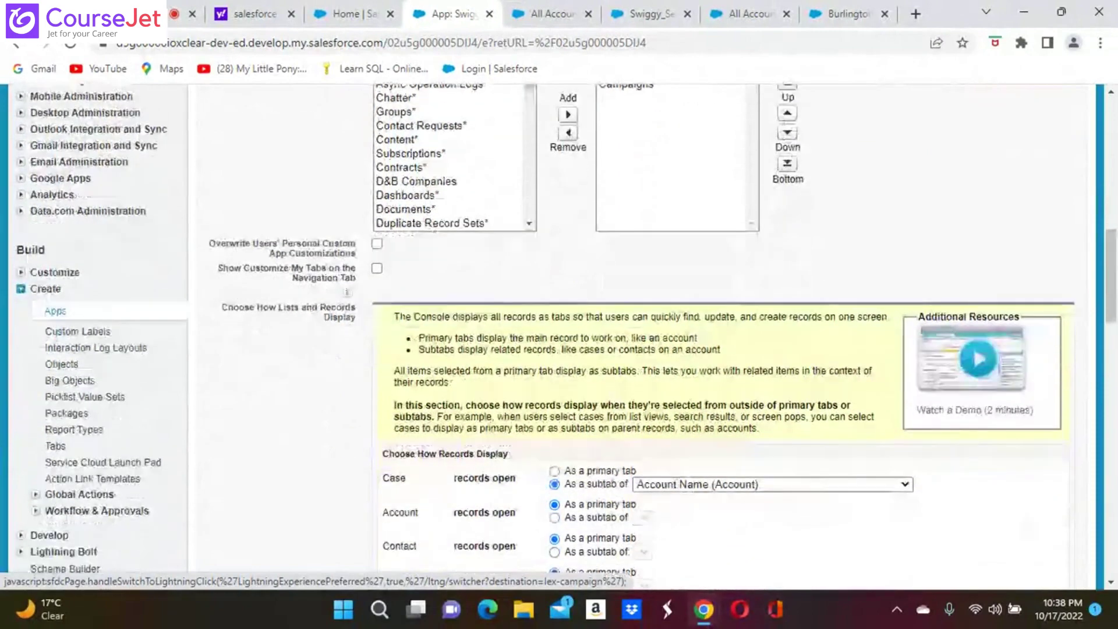
scroll(566, 338, down, 1)
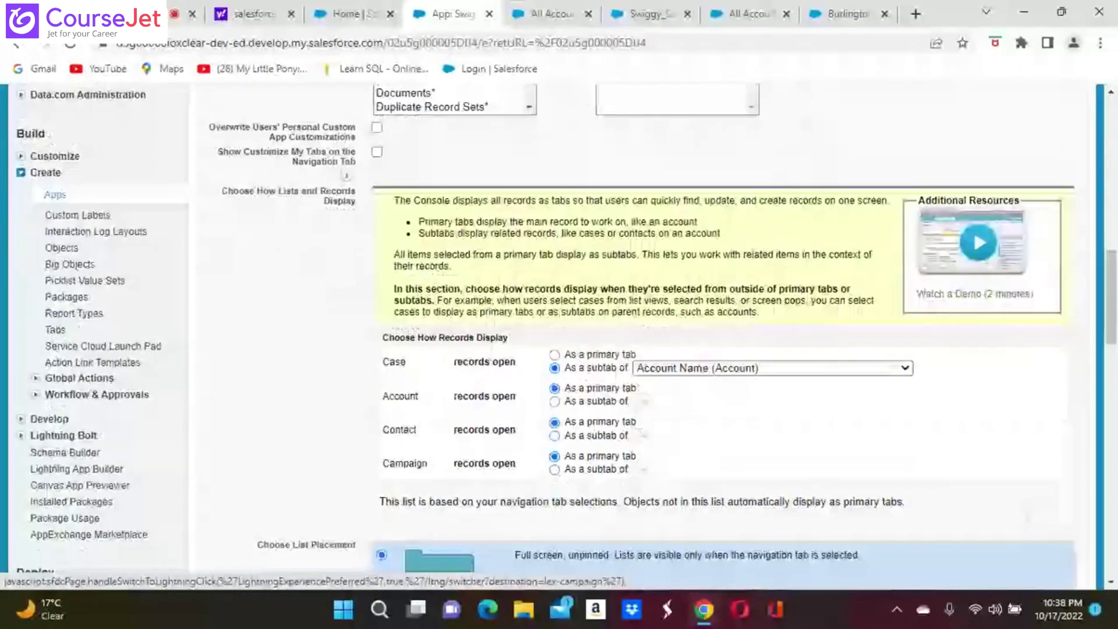
scroll(566, 338, down, 1)
scroll(566, 338, down, 1)
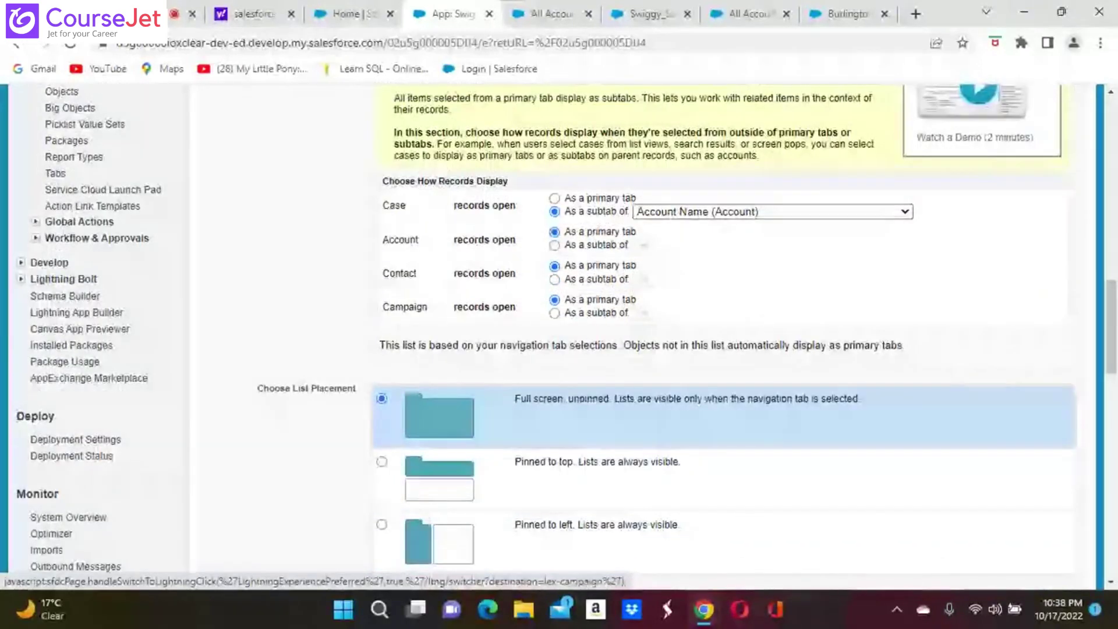
scroll(566, 338, down, 4)
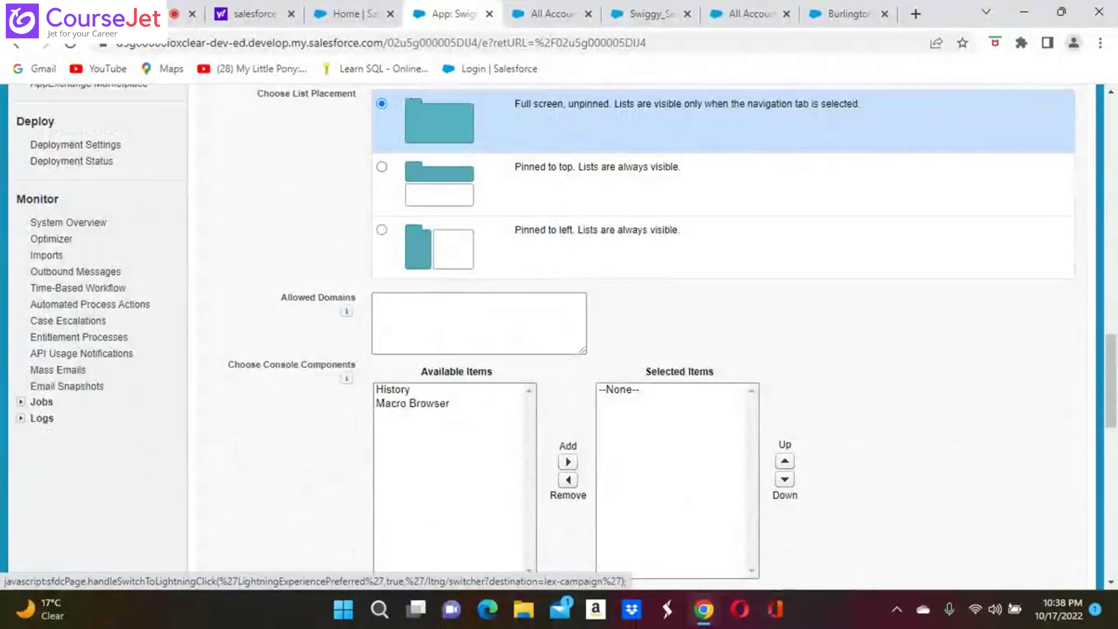
scroll(624, 111, down, 1)
scroll(559, 335, down, 3)
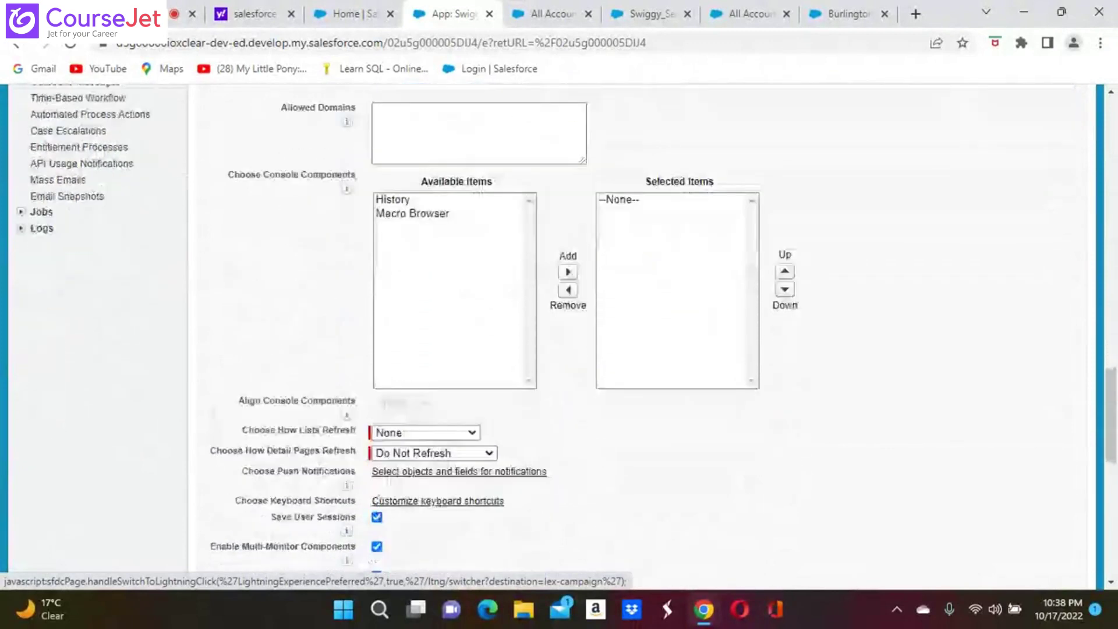
scroll(559, 335, down, 1)
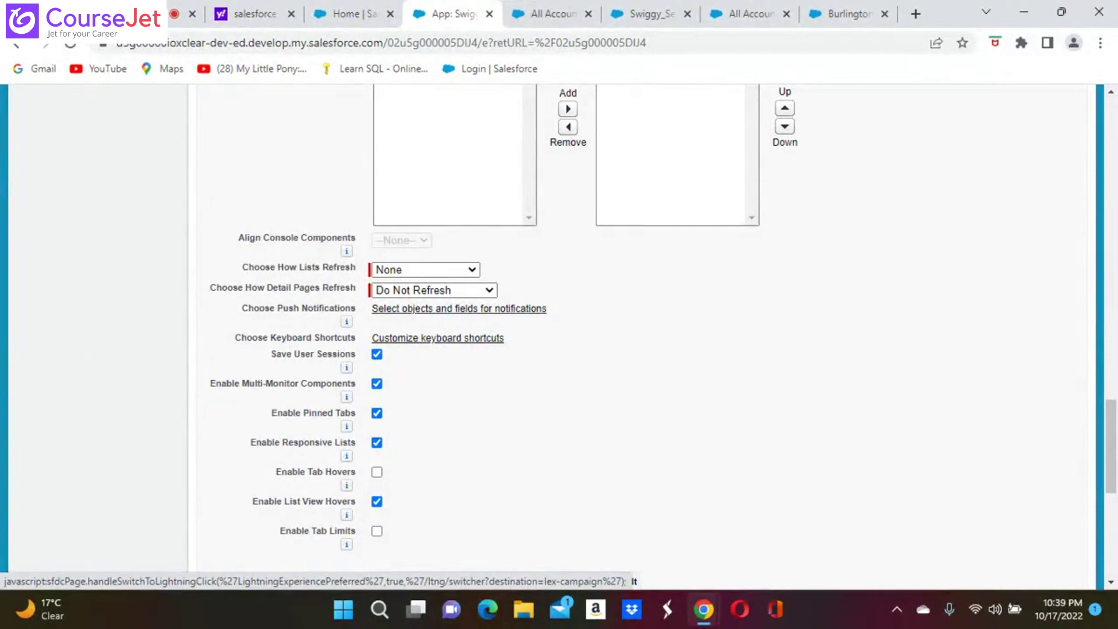
scroll(640, 332, down, 4)
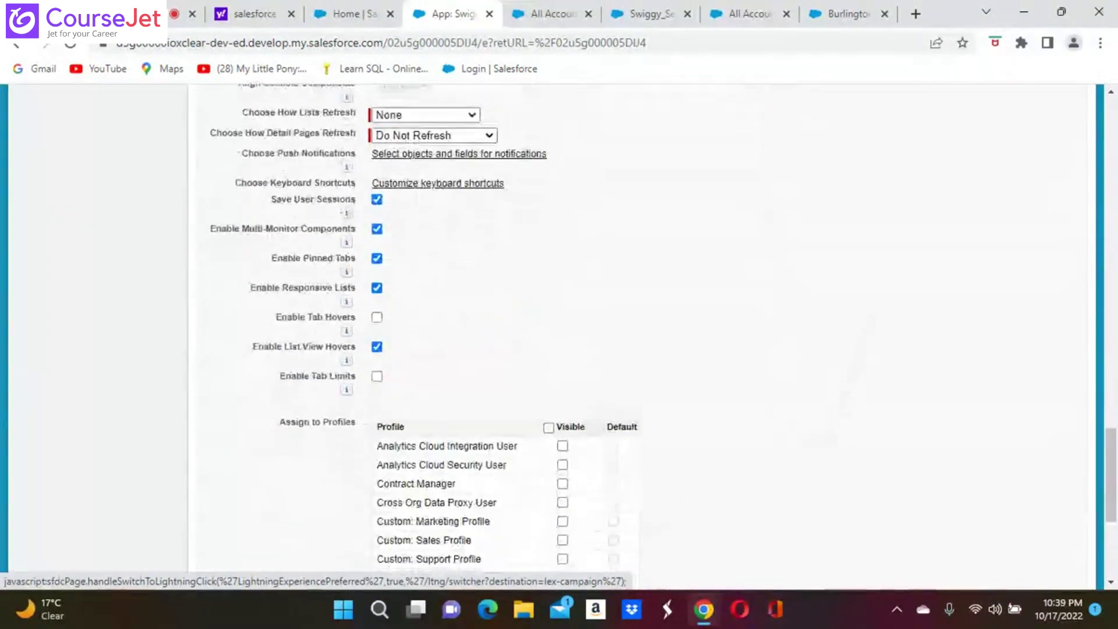
scroll(641, 332, down, 1)
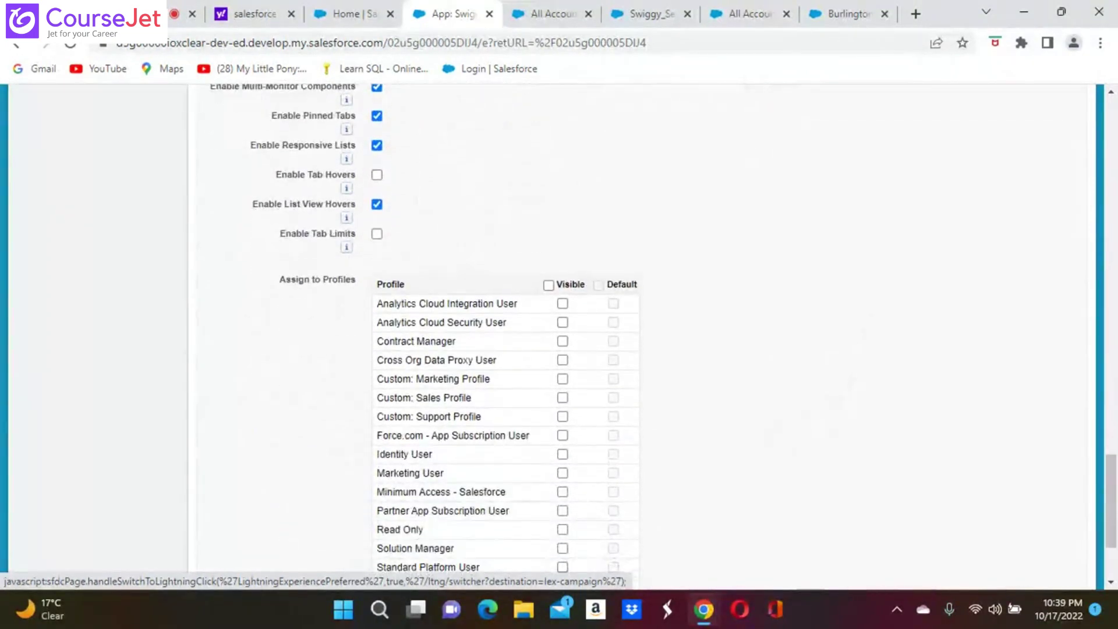
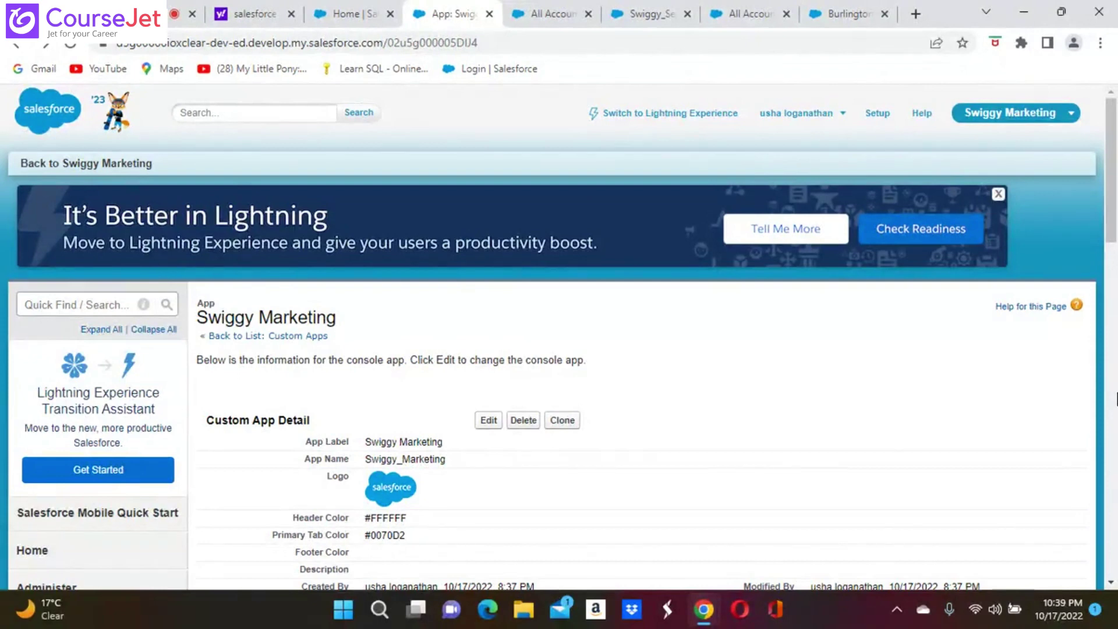
- Find Apps in Setup by searching for "apps" and start a new app of type Custom app
click(38, 311)
text(apps)
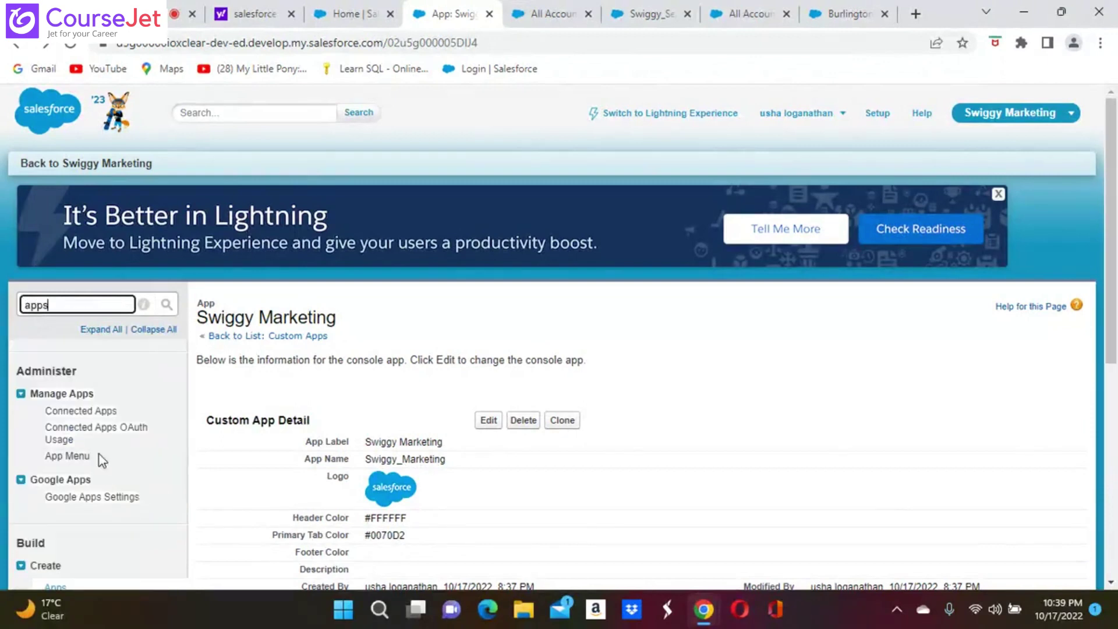
scroll(63, 572, down, 1)
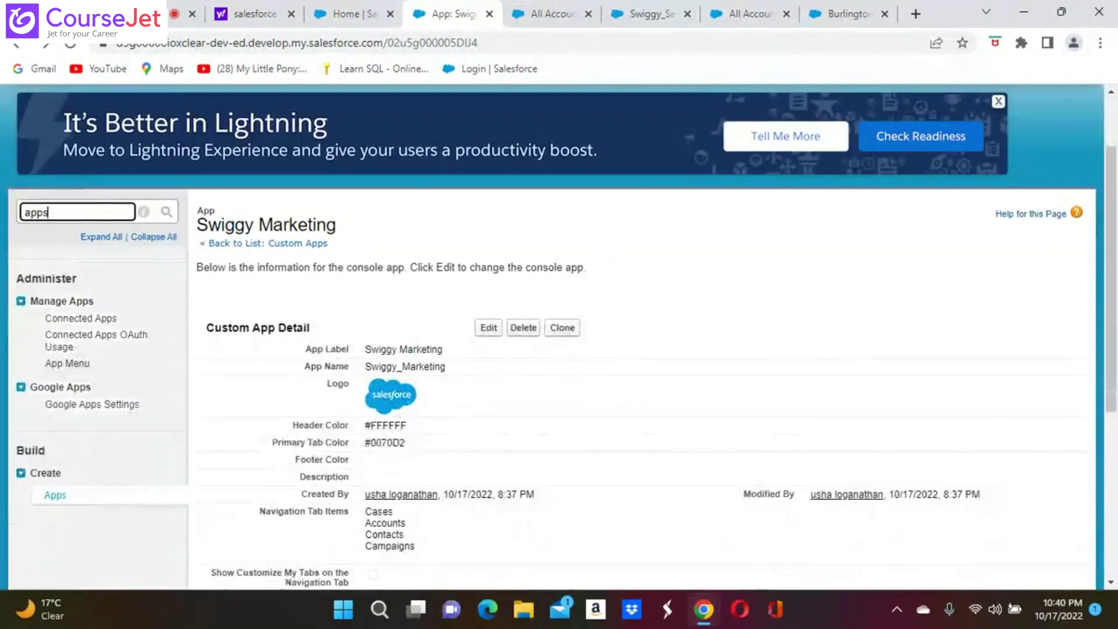
click(54, 496)
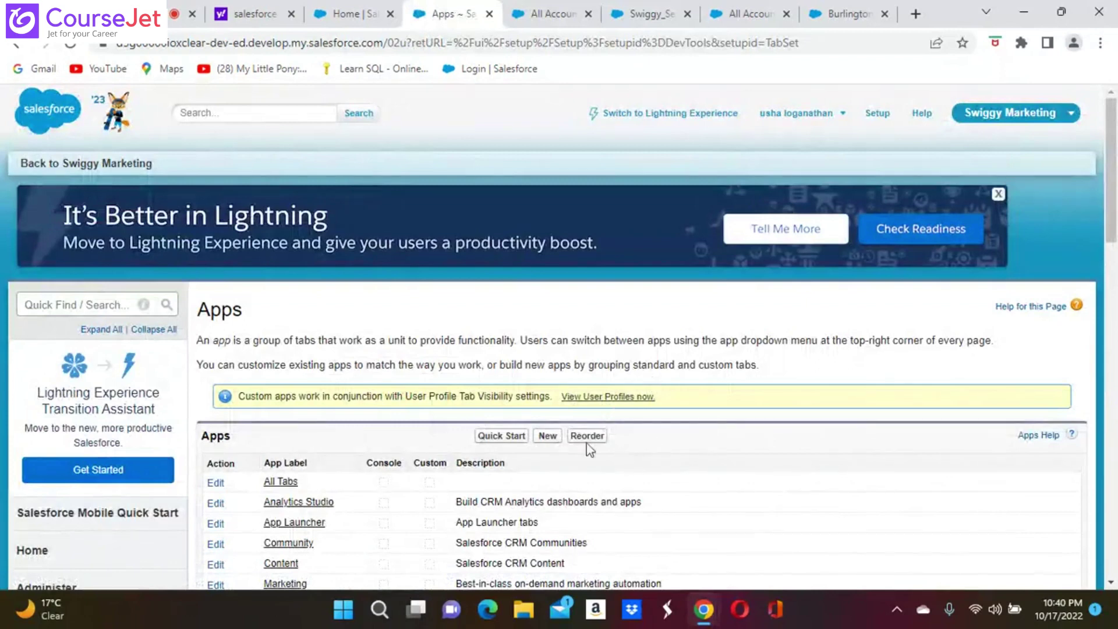
click(560, 438)
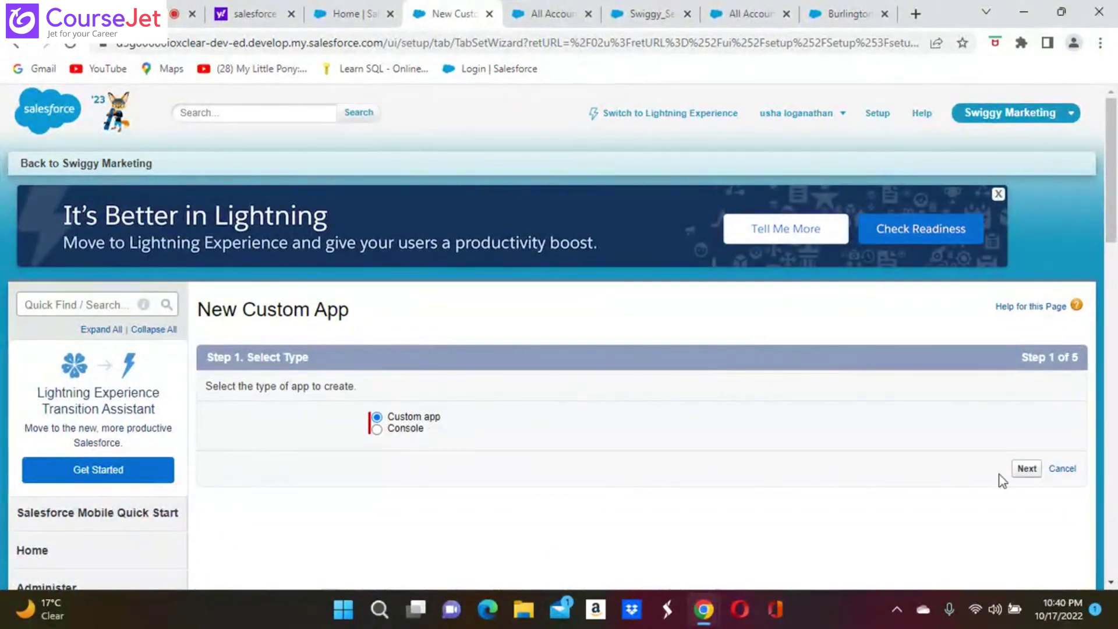
click(1027, 475)
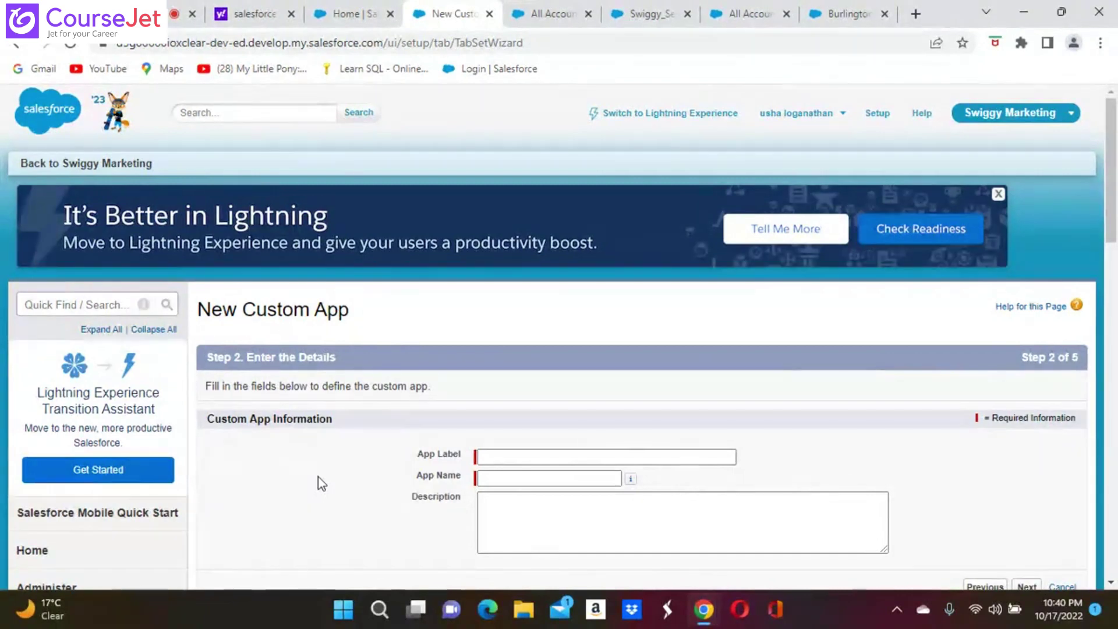
- Enter "Swiggy_Customer App" as the new app's label and keep the default logo
scroll(318, 477, down, 2)
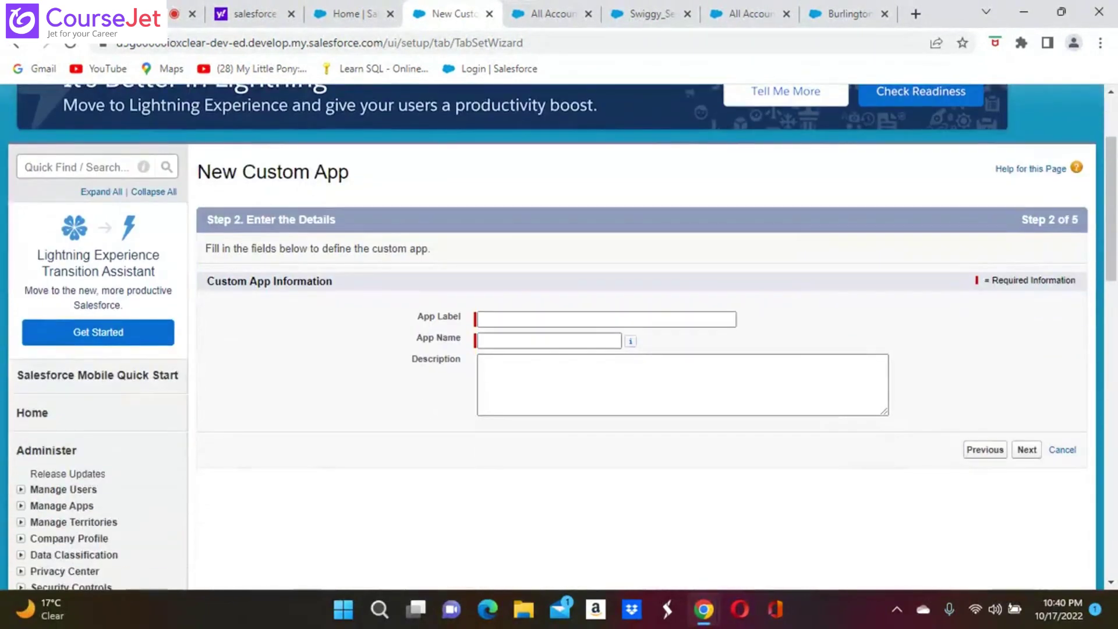
click(481, 317)
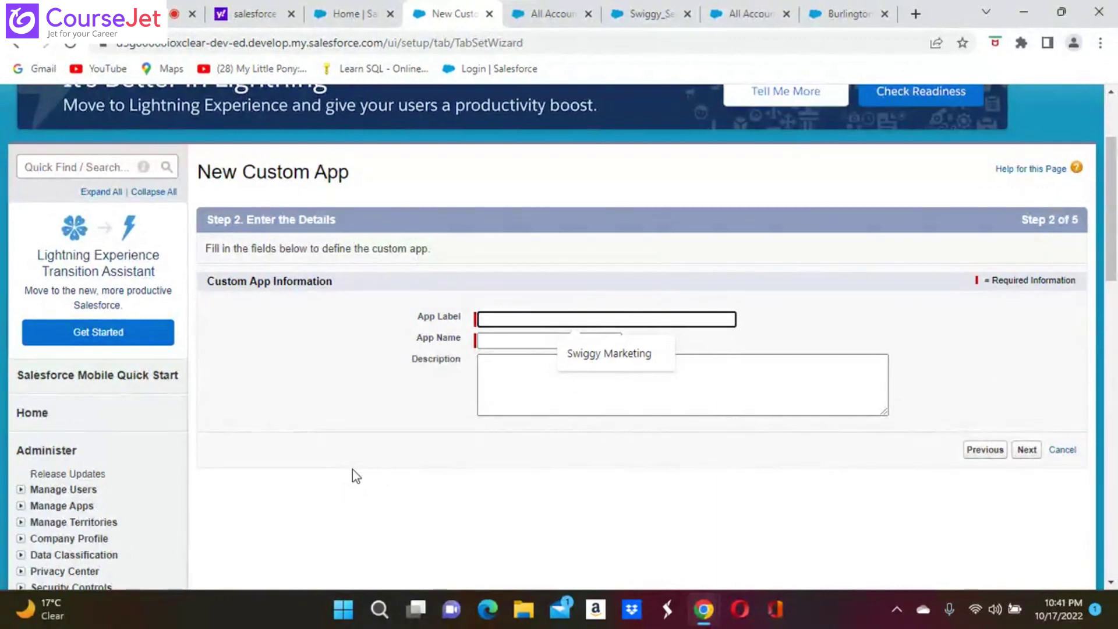
text(Swigg)
text(y)
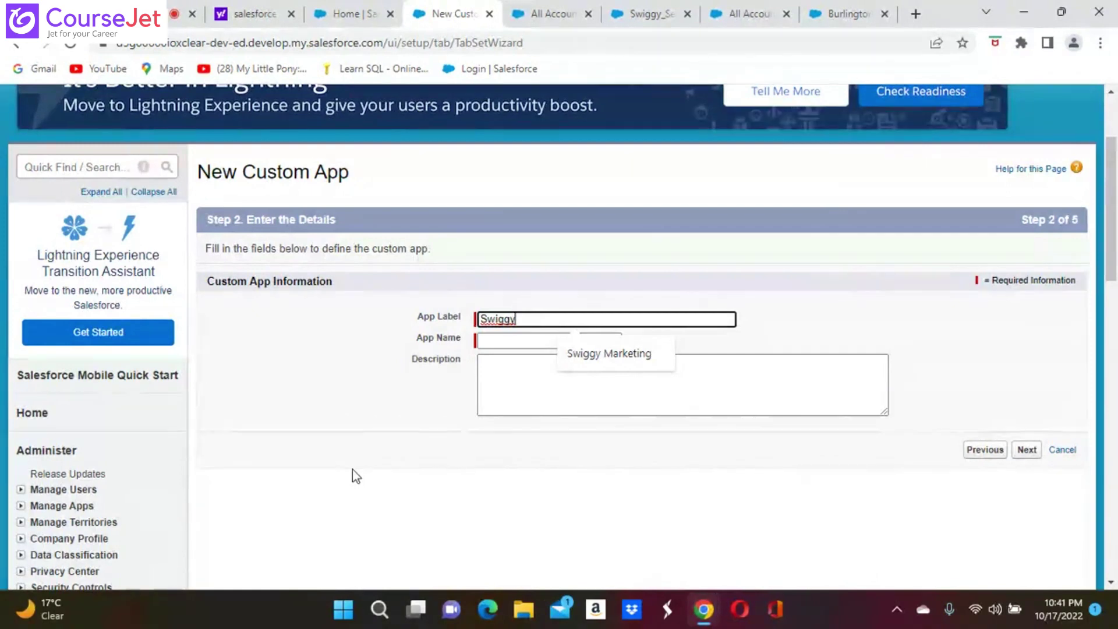
text(_)
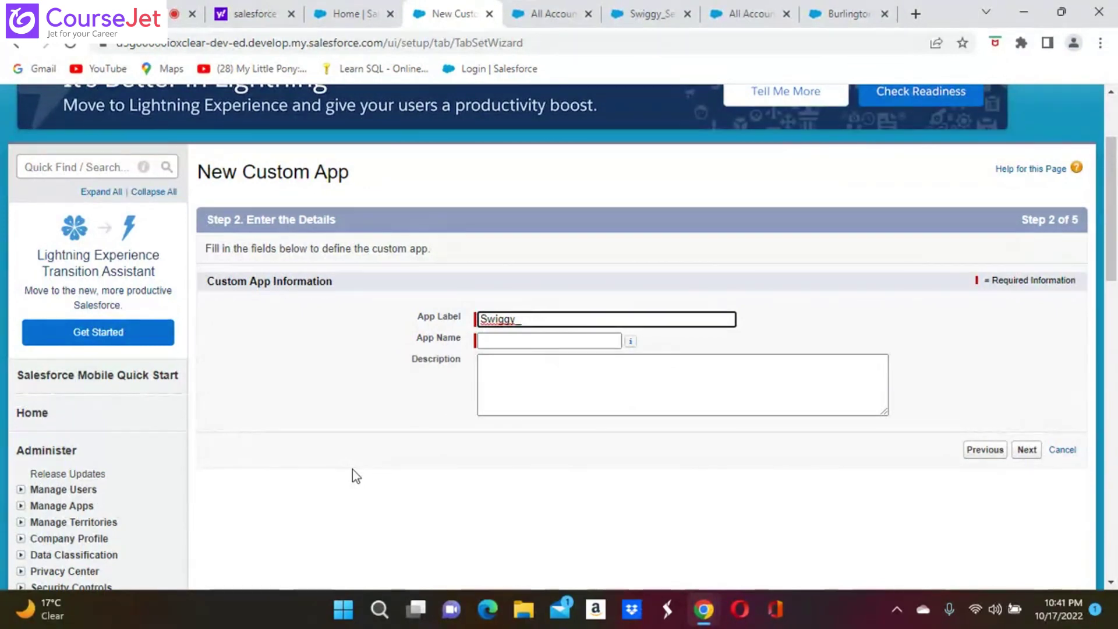
text(Cust)
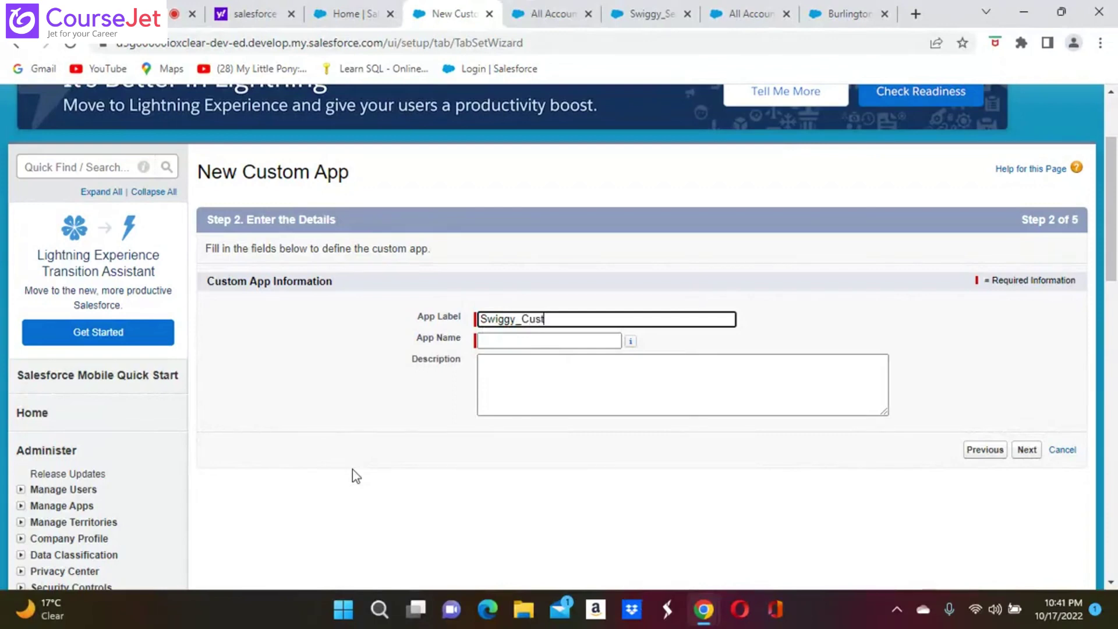
text(omer App)
click(1027, 451)
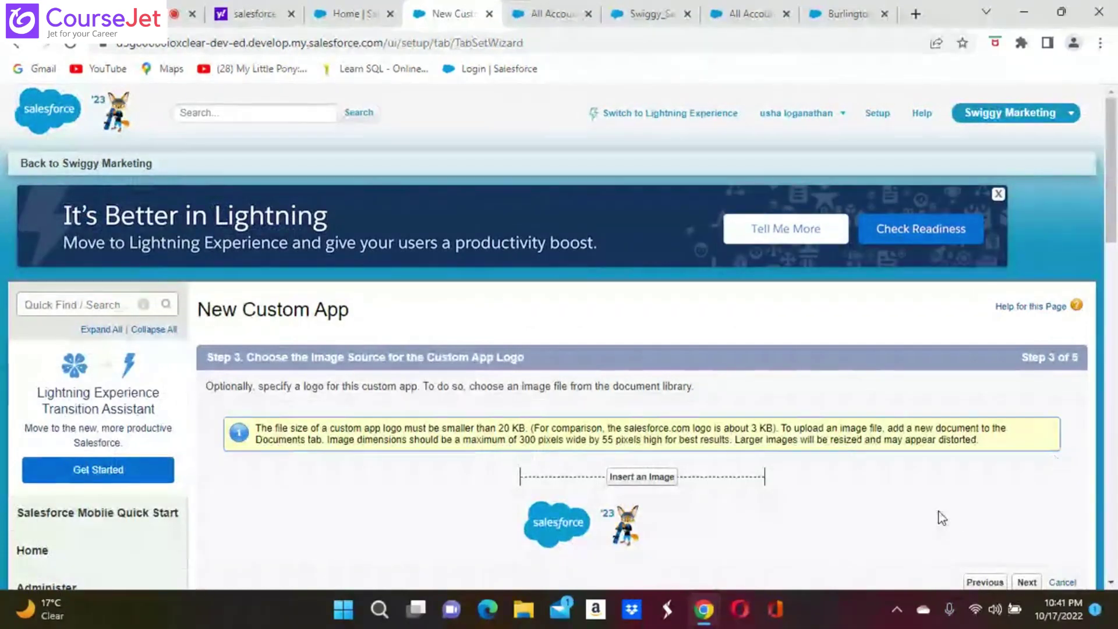
scroll(942, 518, down, 3)
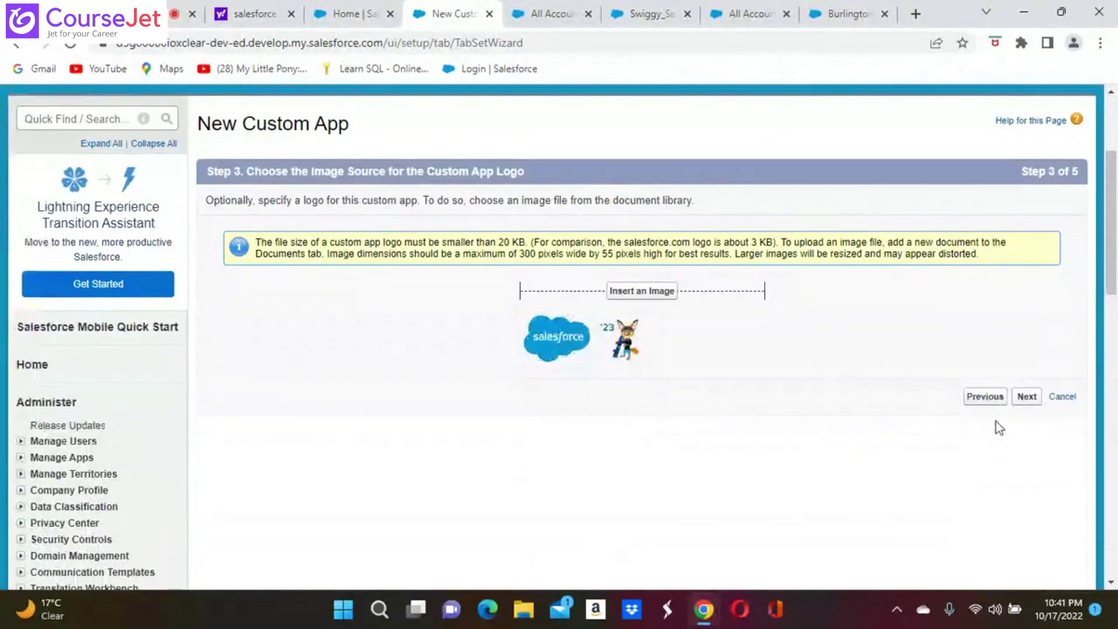
click(1032, 397)
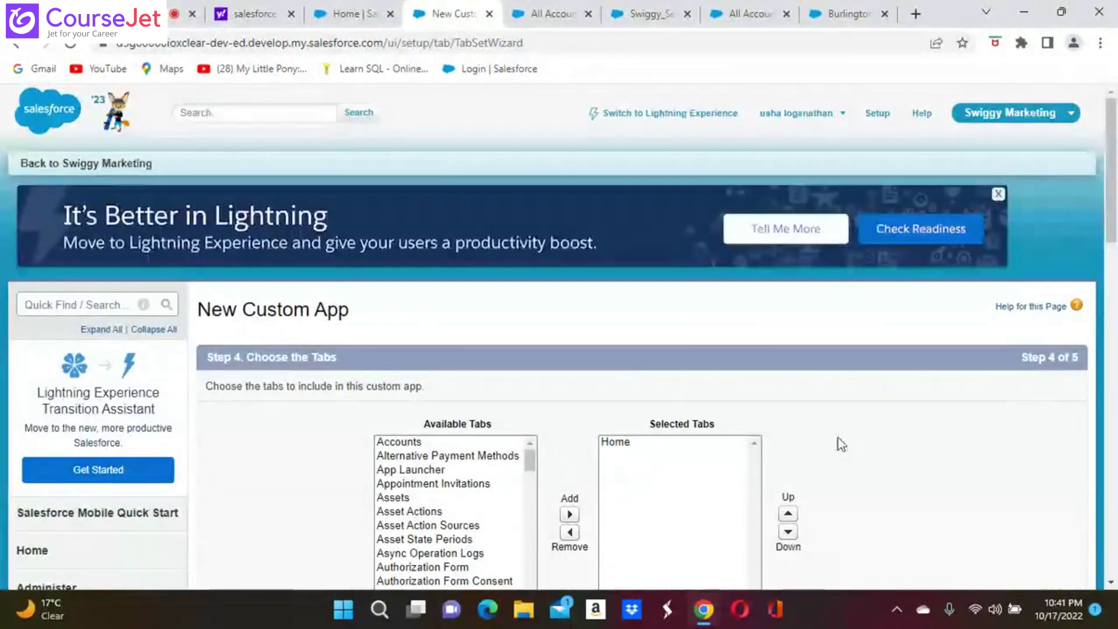
- Add Accounts to the custom app's selected tabs, keeping Home as the default landing tab, and continue to profile assignment
scroll(838, 439, down, 3)
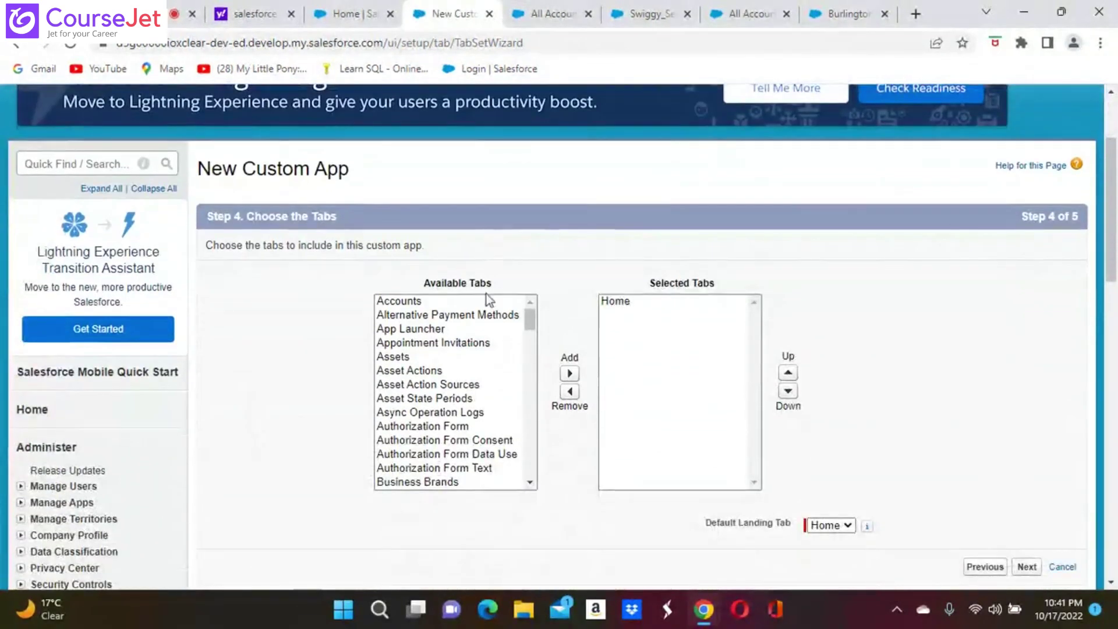
click(413, 302)
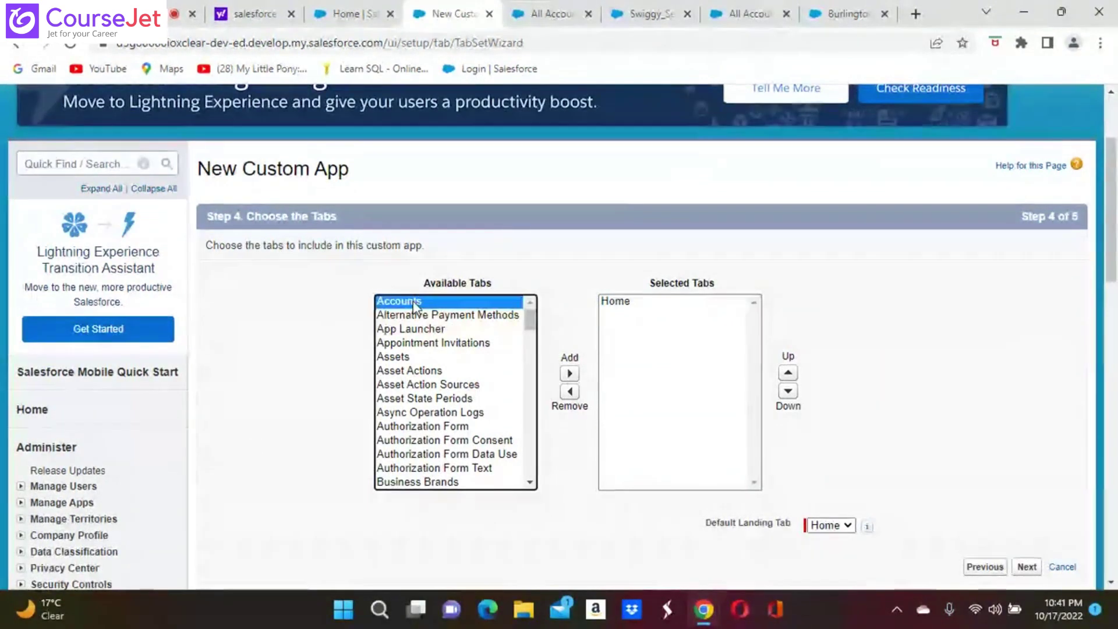
click(570, 373)
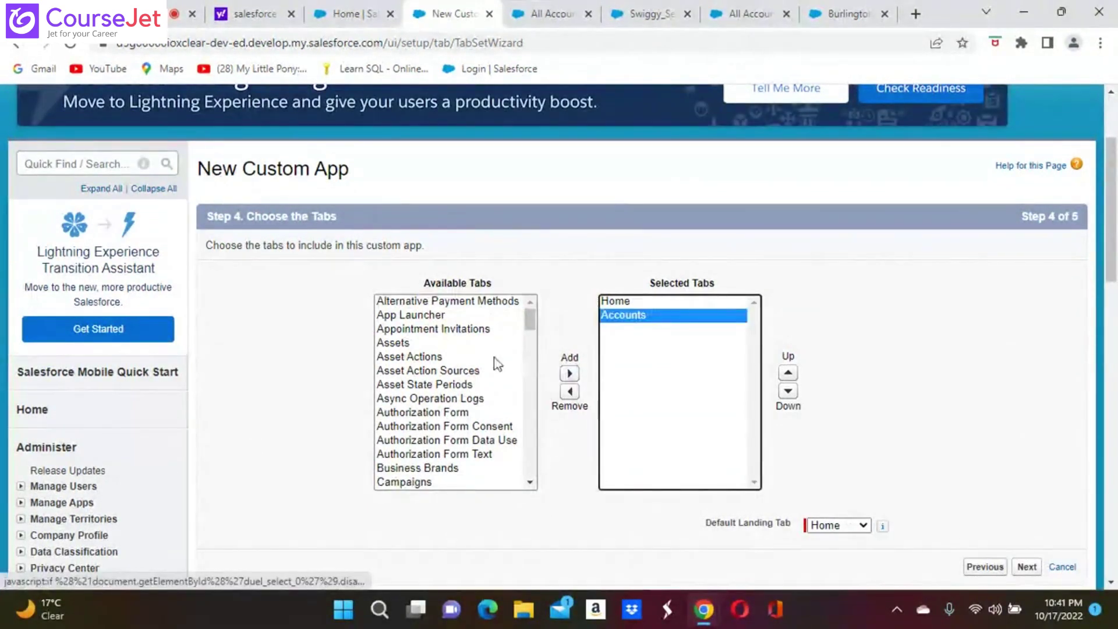
scroll(487, 399, down, 2)
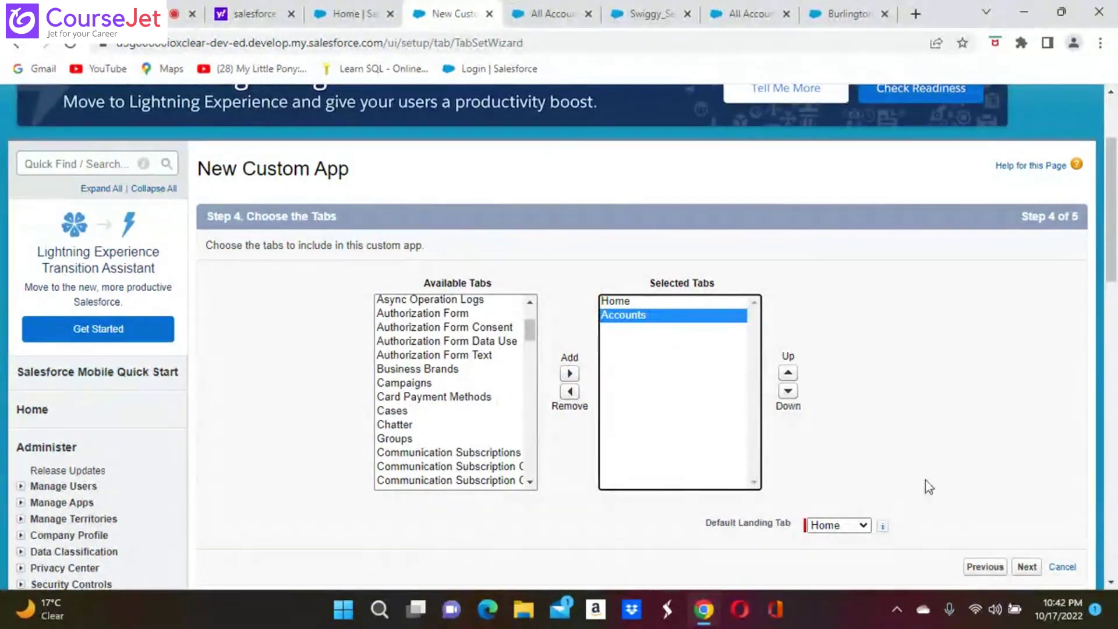
click(1027, 568)
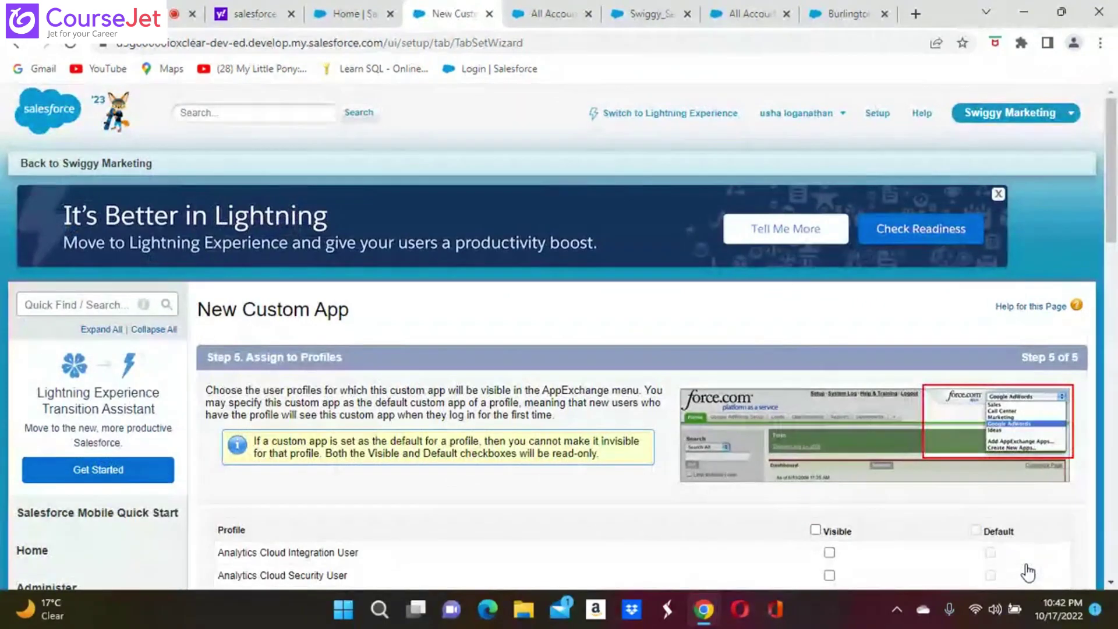
- Make the new custom app visible to the System Administrator profile and save the app
scroll(1028, 573, down, 2)
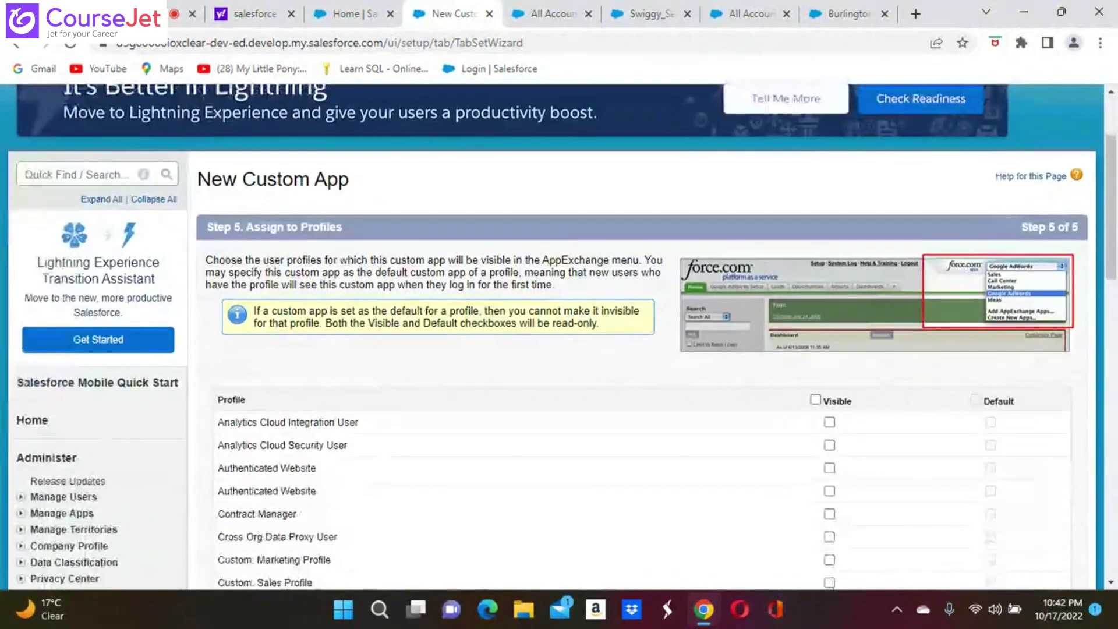
scroll(1028, 573, down, 1)
scroll(826, 457, down, 5)
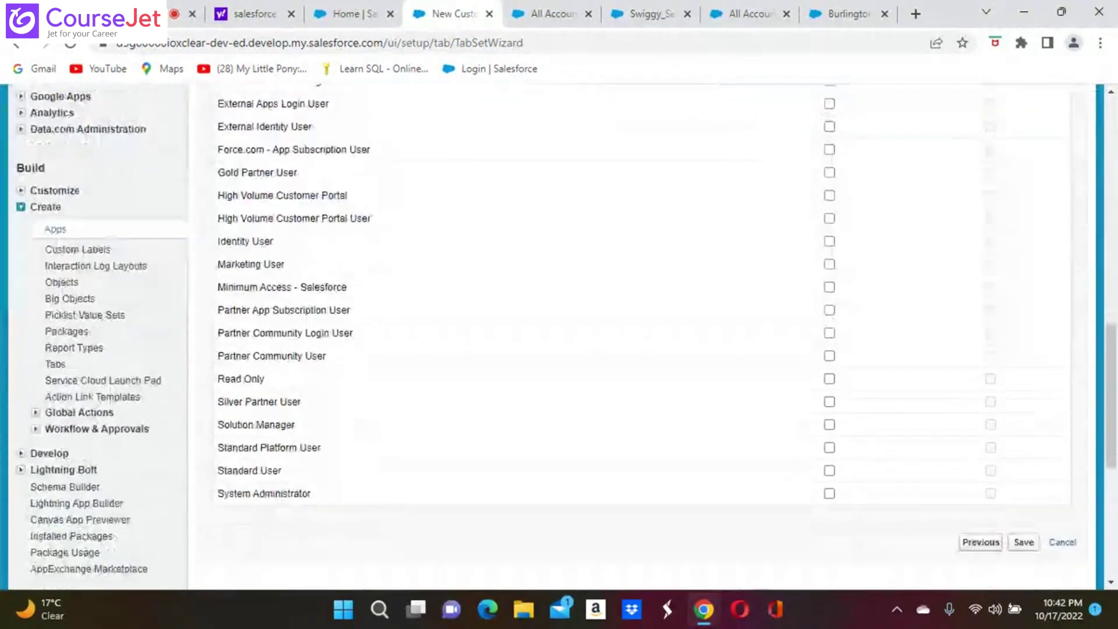
scroll(827, 457, down, 1)
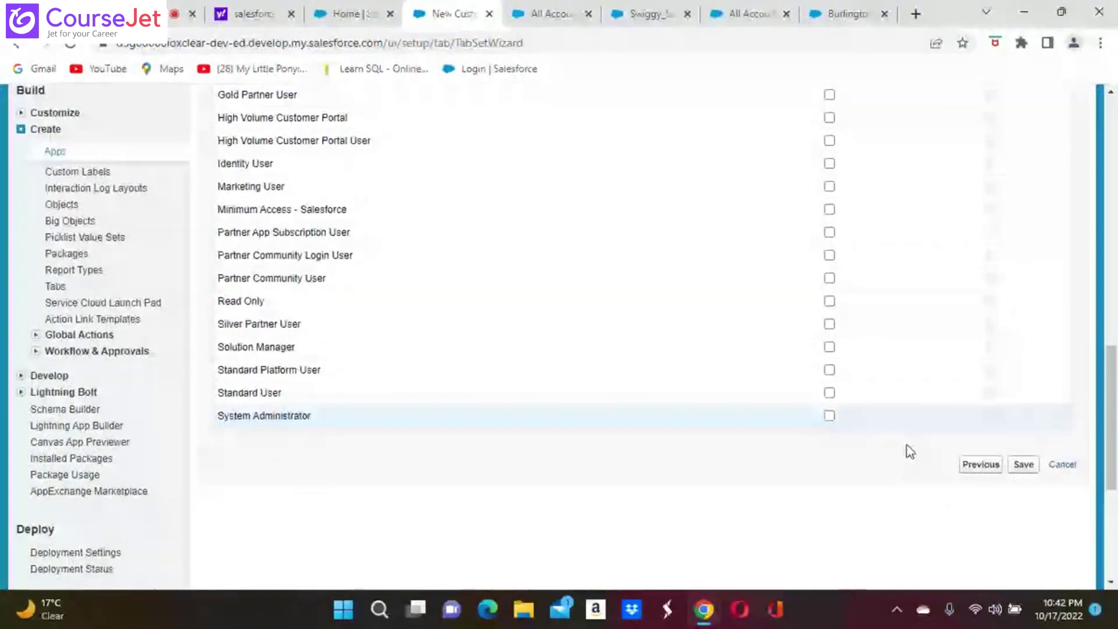
click(1023, 465)
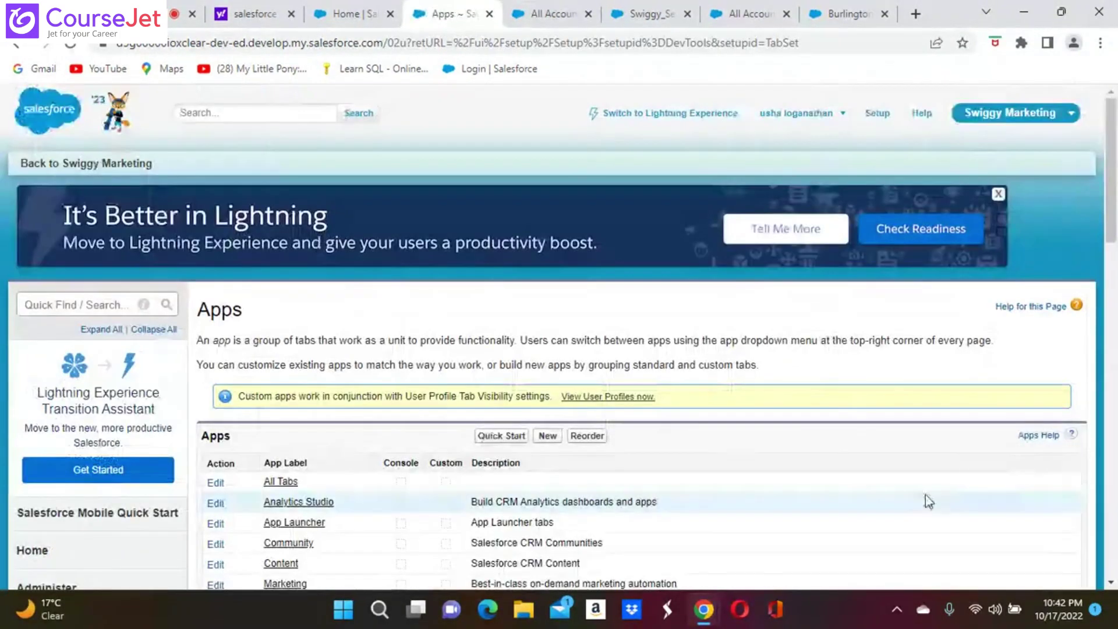
- Check the Apps list in Setup for the new Swiggy_Customer App and its console and custom flags
scroll(925, 499, down, 3)
scroll(640, 338, down, 6)
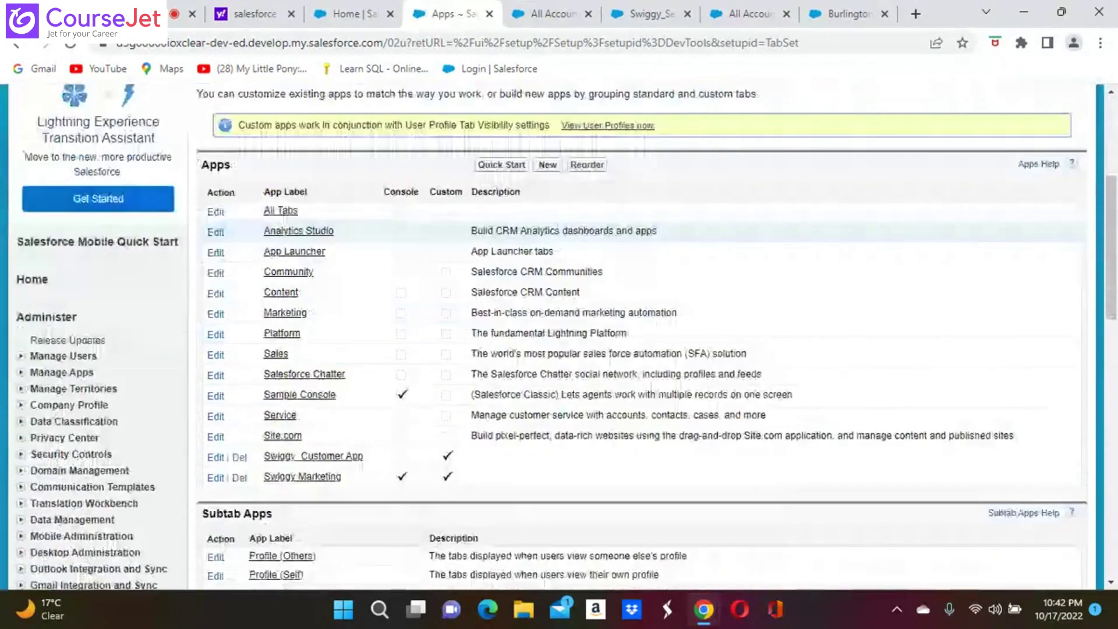
scroll(641, 273, up, 4)
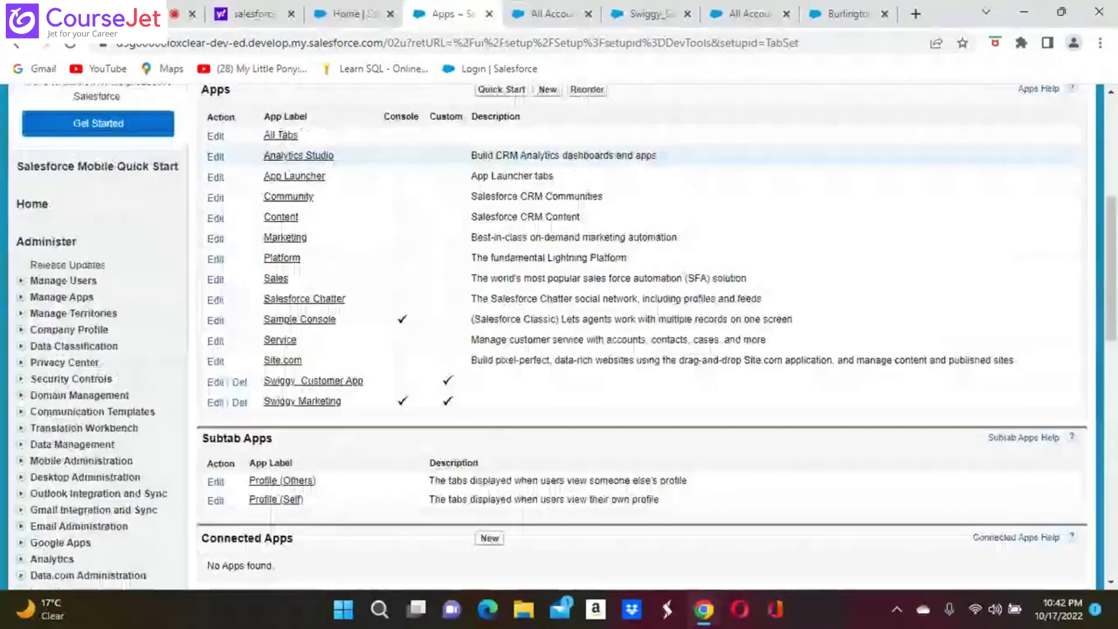
scroll(641, 274, up, 1)
scroll(640, 274, down, 7)
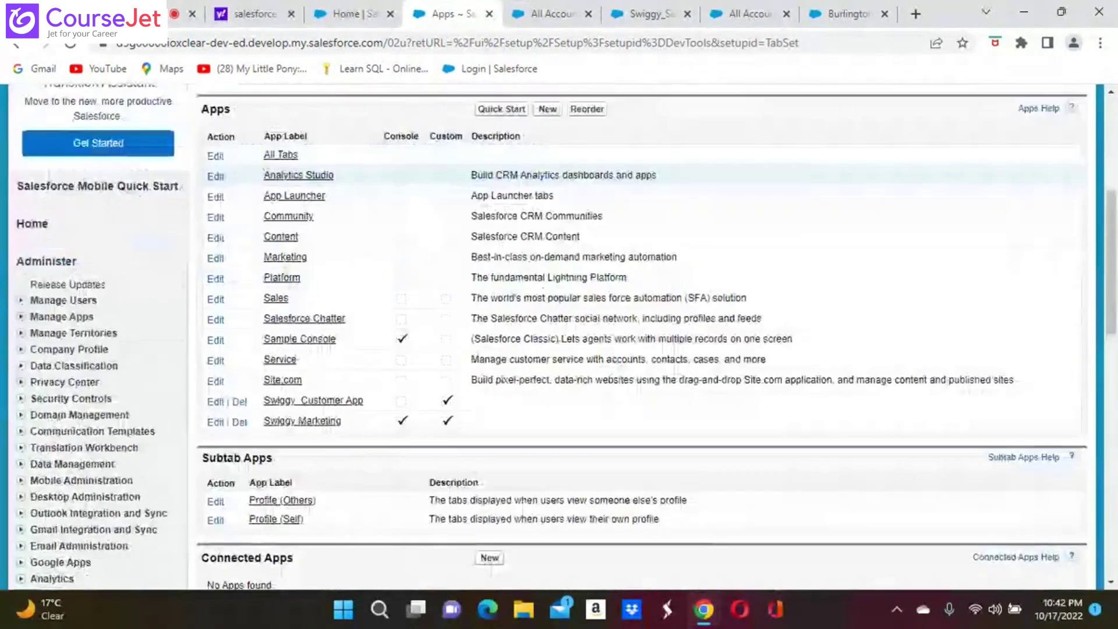
scroll(640, 338, up, 10)
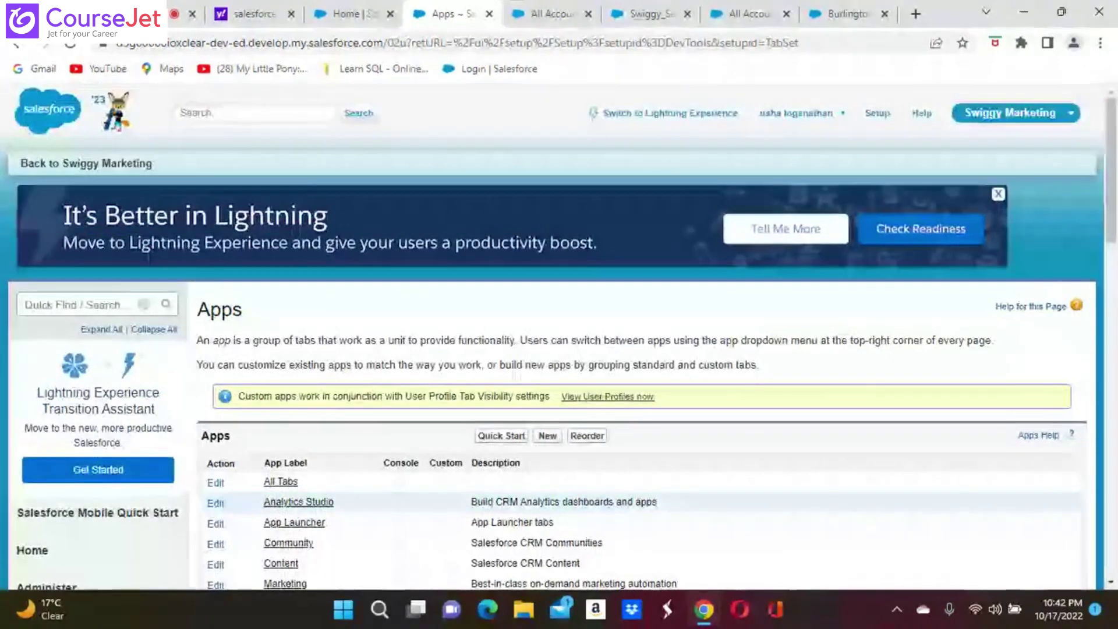
scroll(399, 239, down, 2)
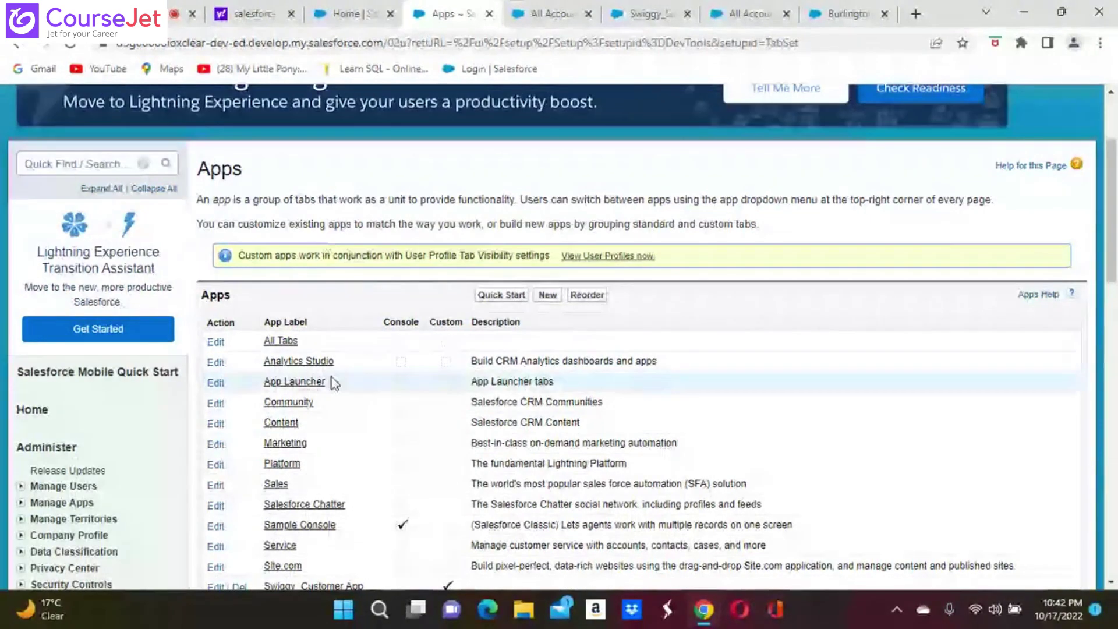
scroll(468, 357, up, 3)
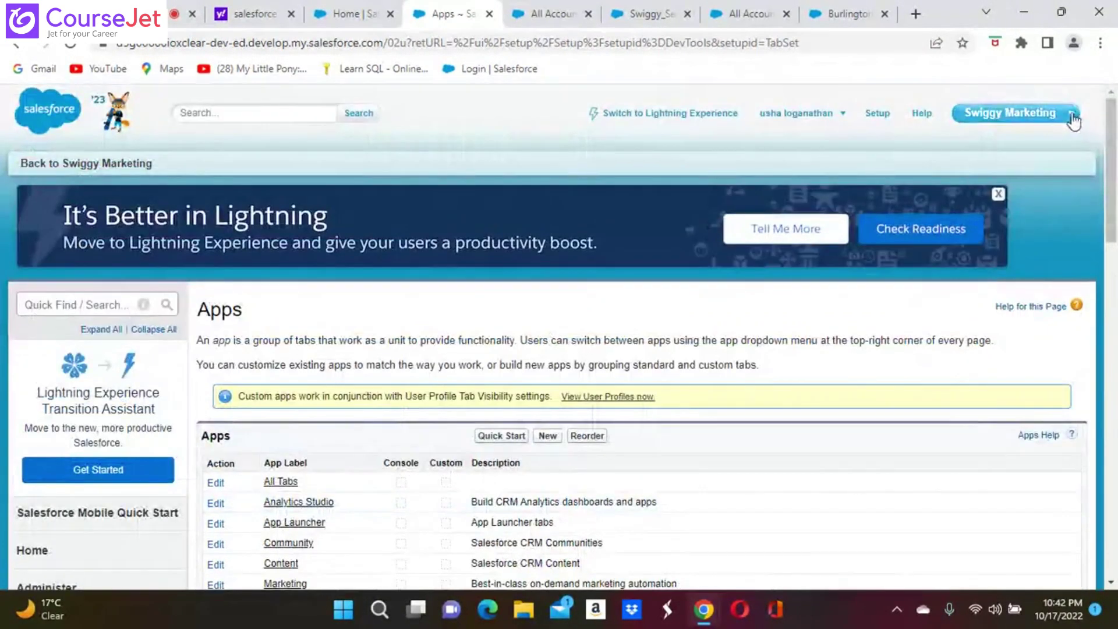
click(1074, 43)
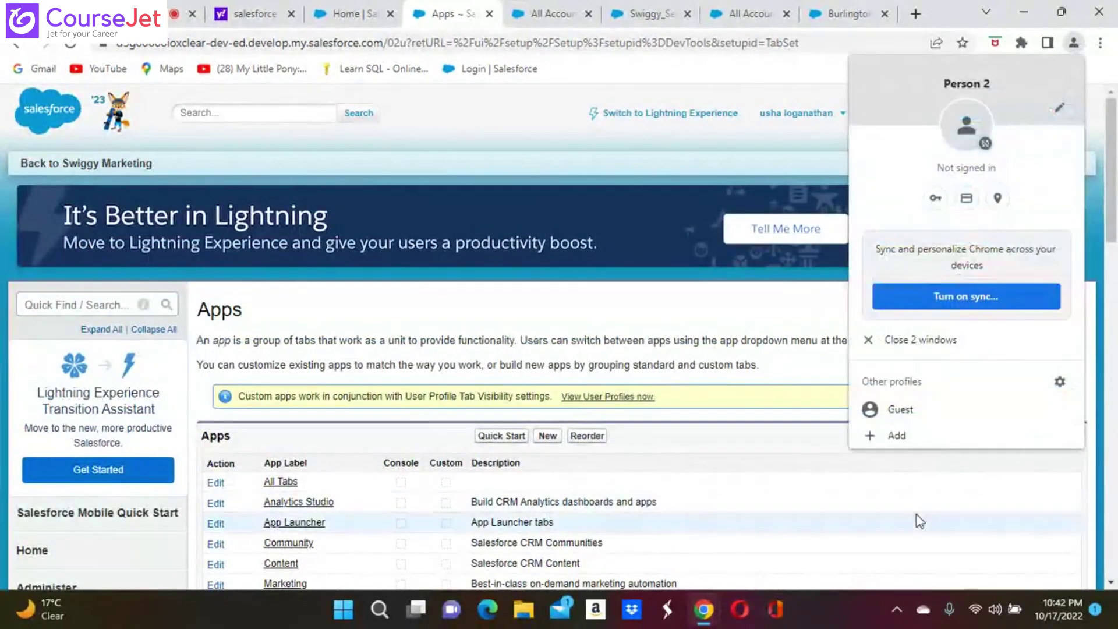
click(917, 515)
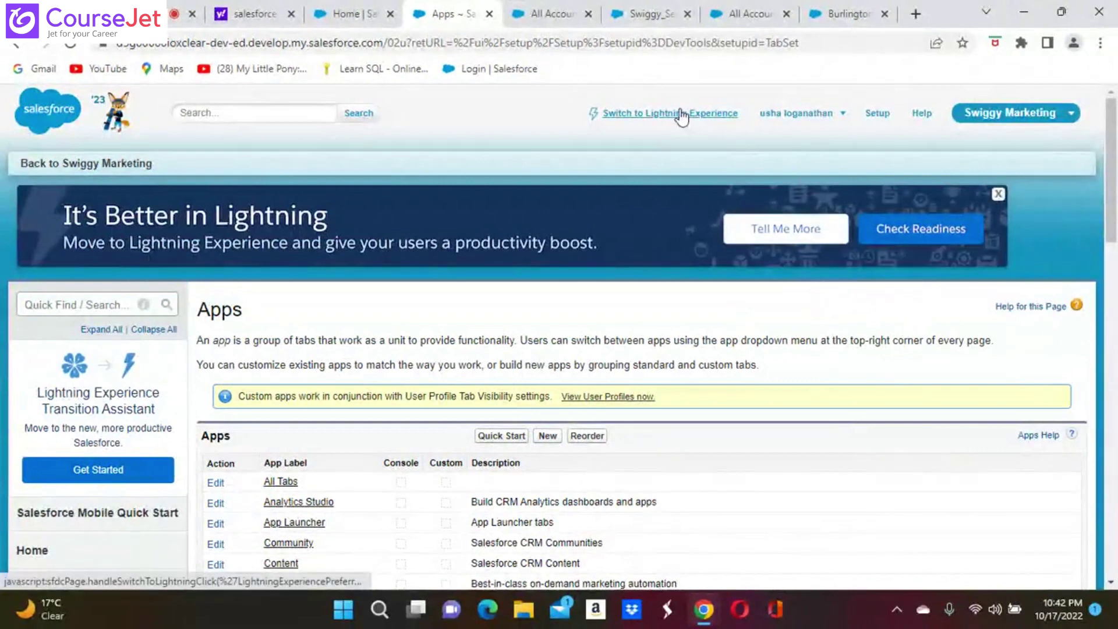
- Switch to Lightning Experience and look for the new app in the App Launcher by searching for "app" and "swi"
click(617, 120)
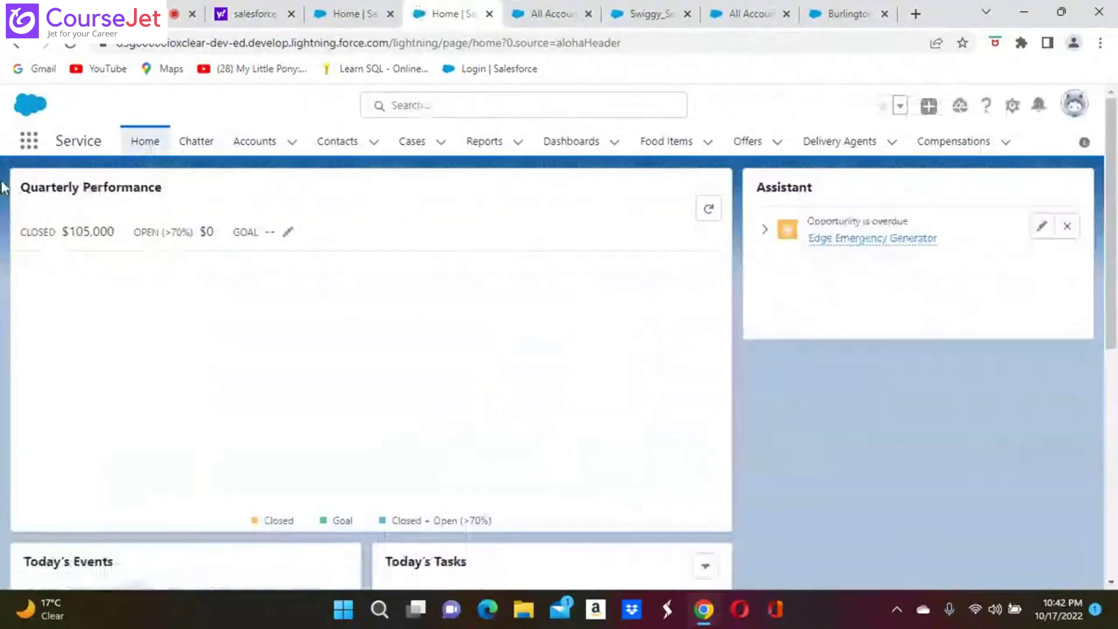
click(29, 142)
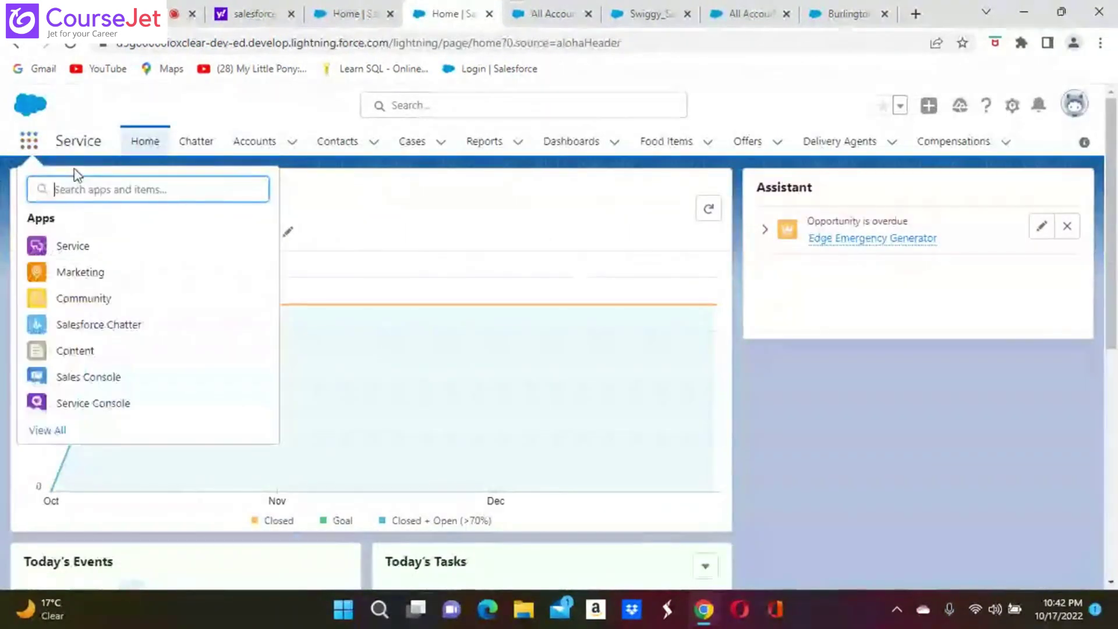
text(app)
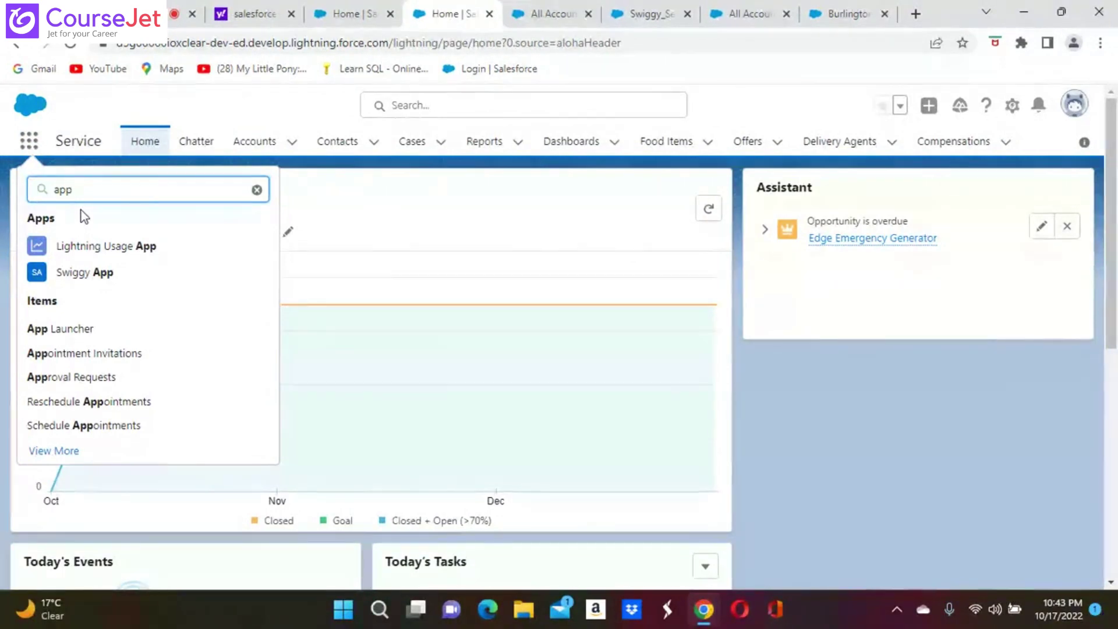
key(BackSpace)
key(BackSpace)
key(BackSpace)
text(sw)
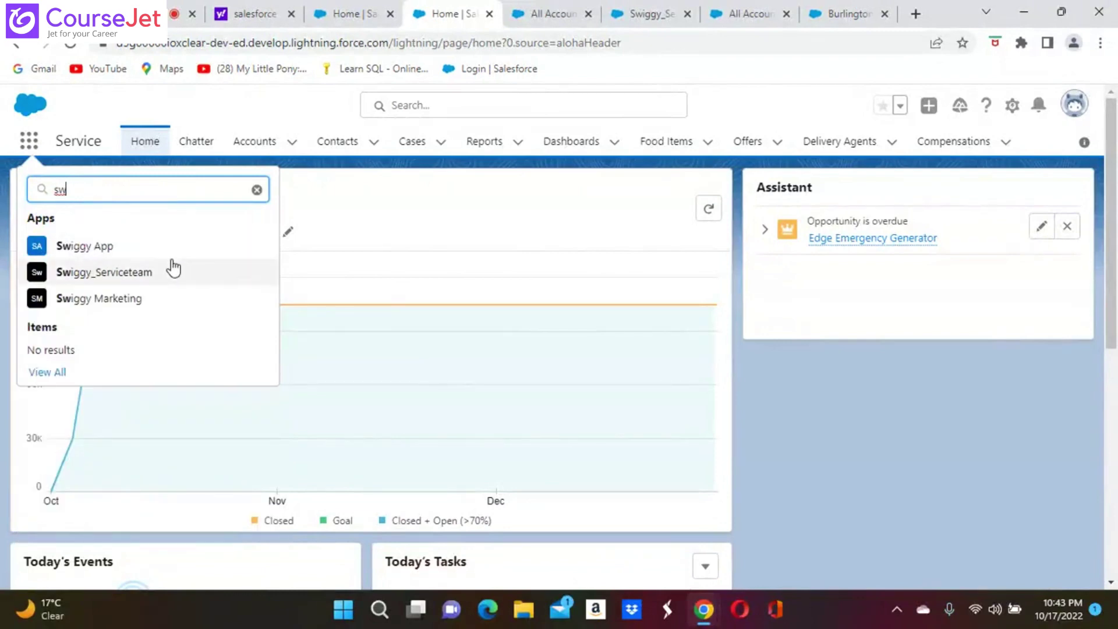
text(i)
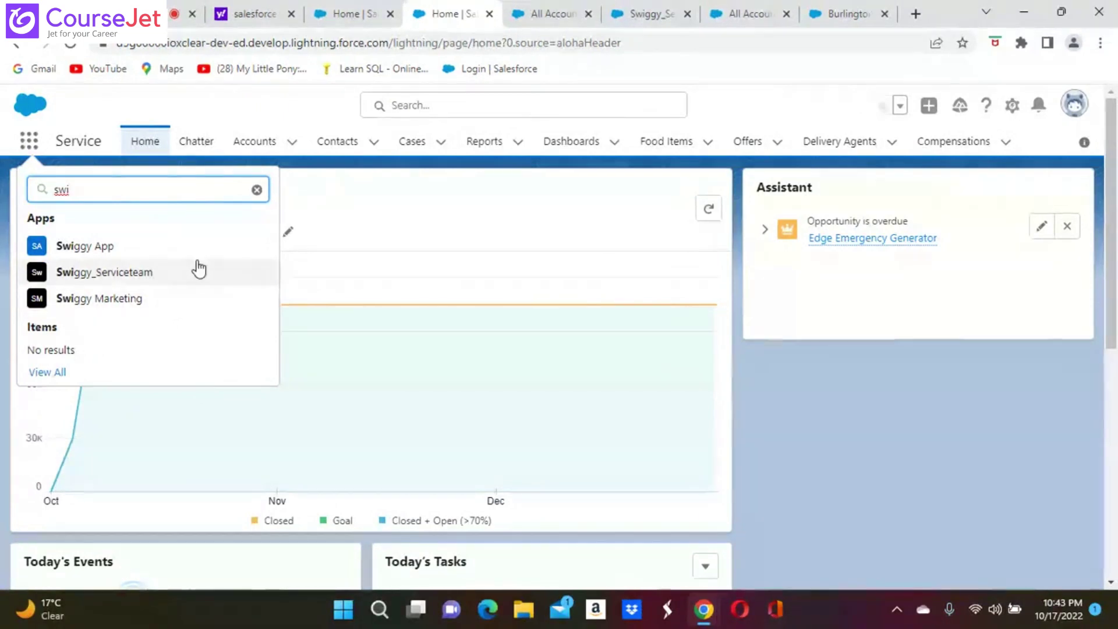
click(257, 190)
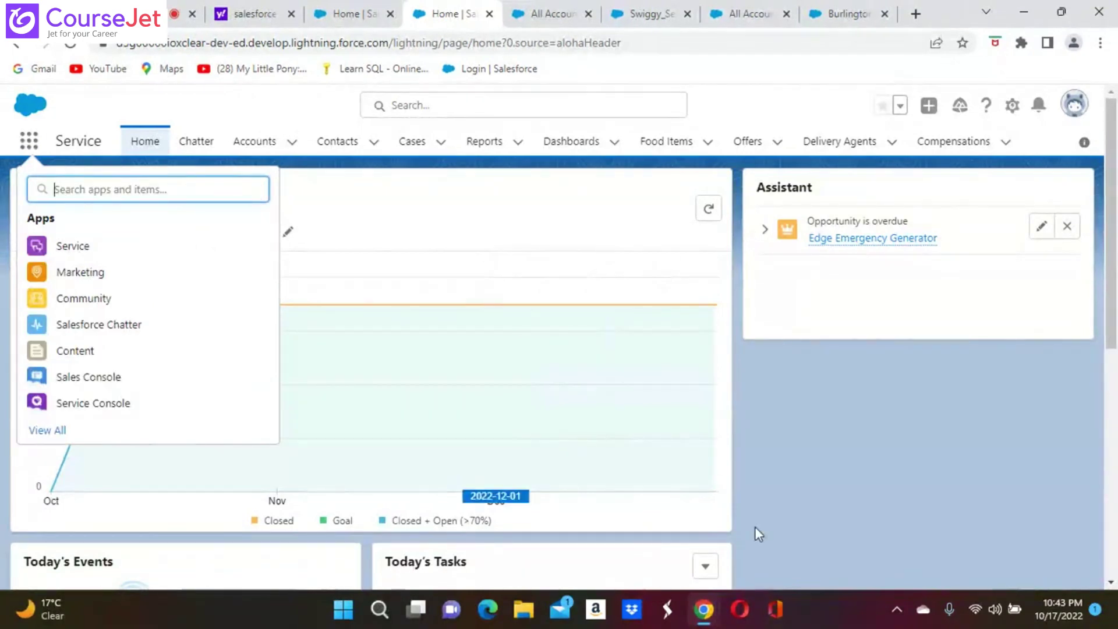
- Switch from Lightning Experience back to Salesforce Classic
click(1013, 108)
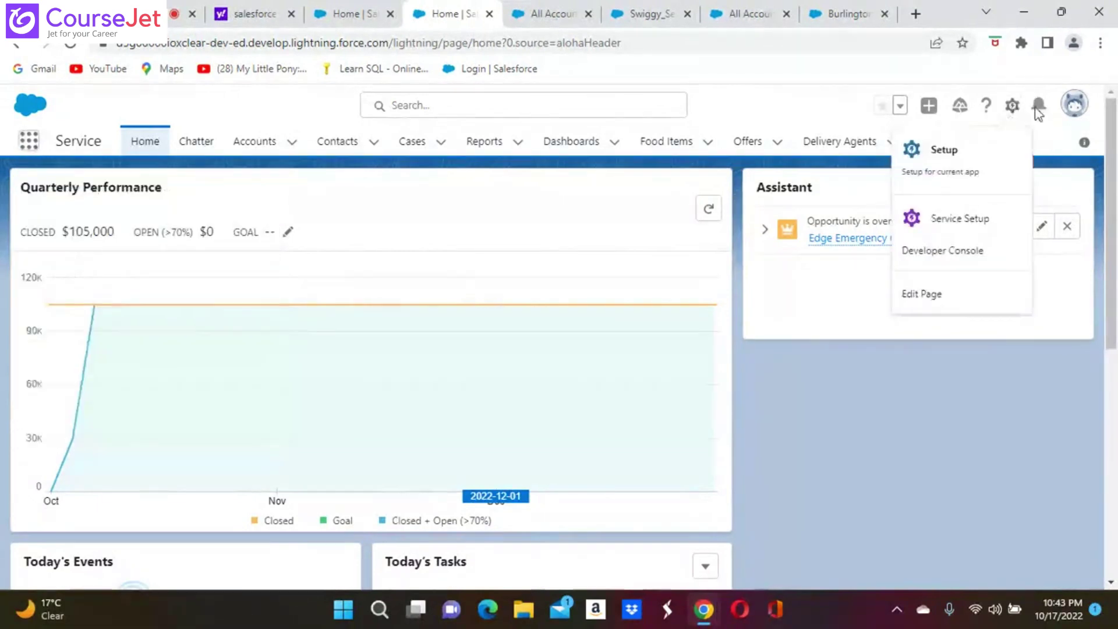
click(1076, 106)
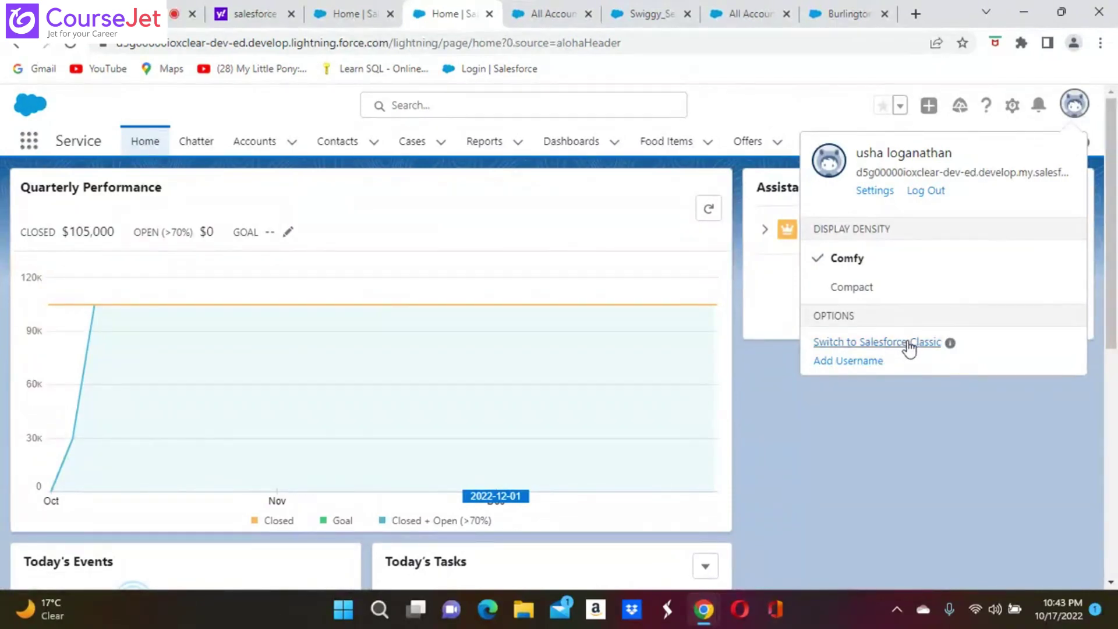
click(910, 348)
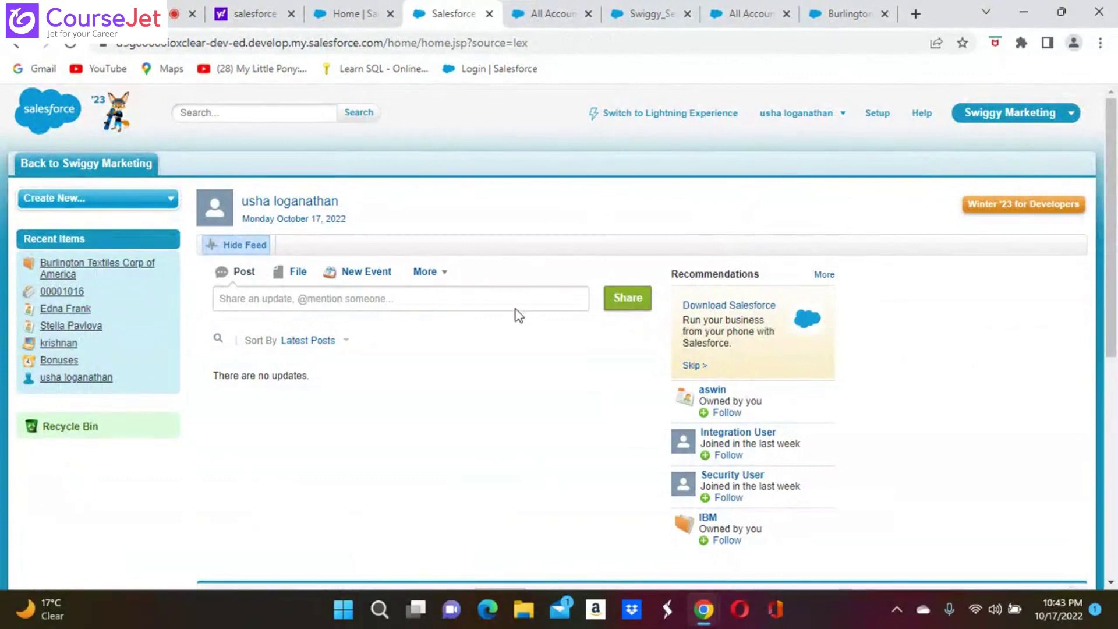
- Find Apps in Setup by searching for "apps" and open Swiggy_Customer App for editing
click(874, 119)
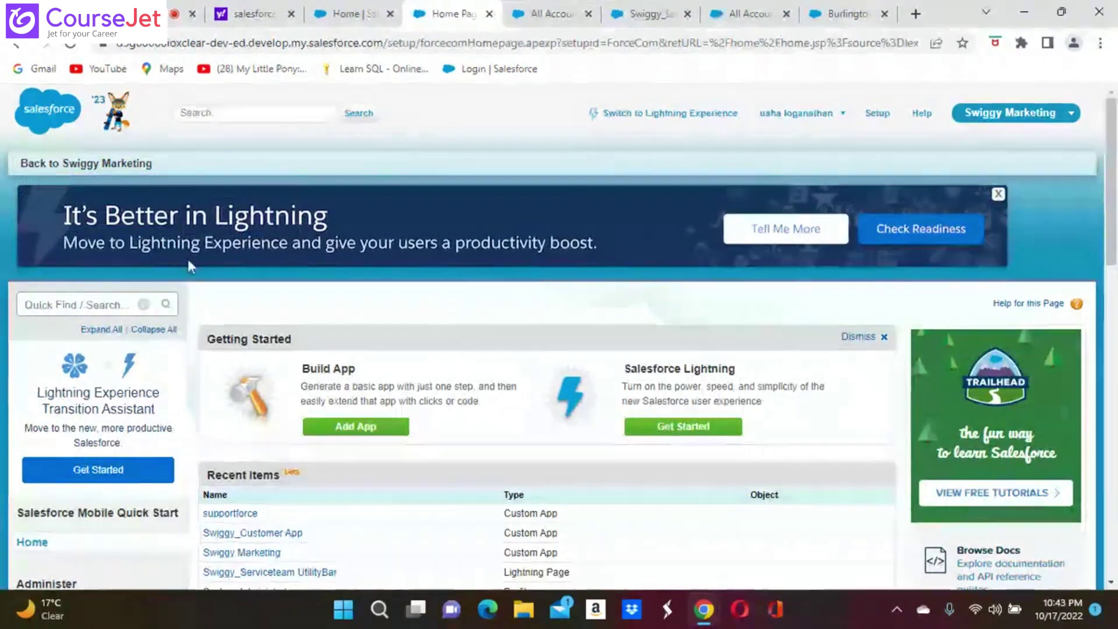
click(62, 307)
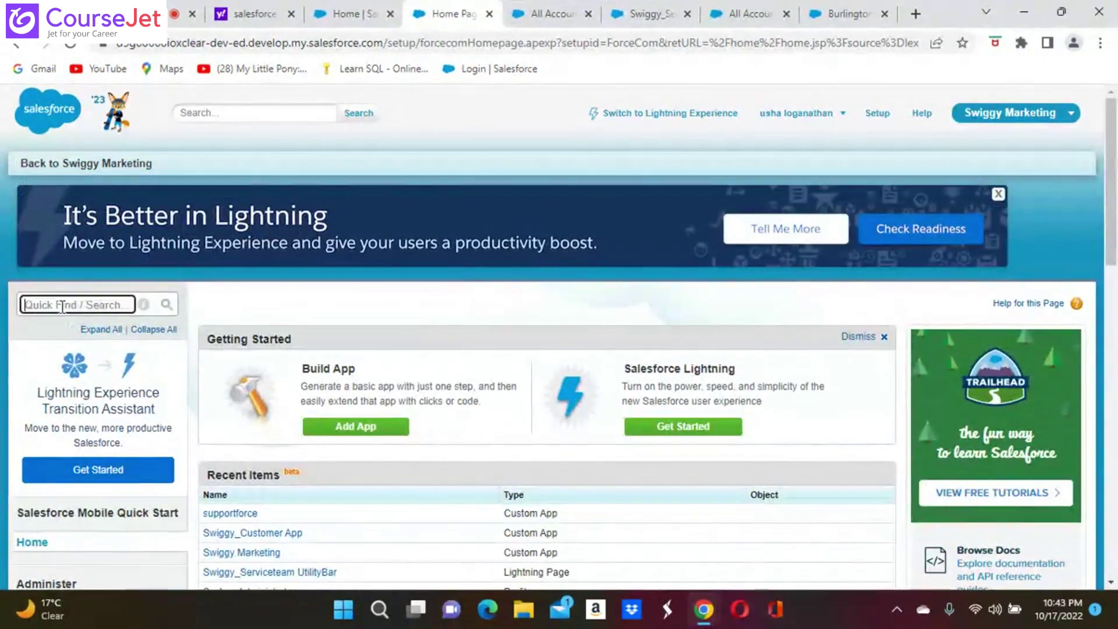
text(apps)
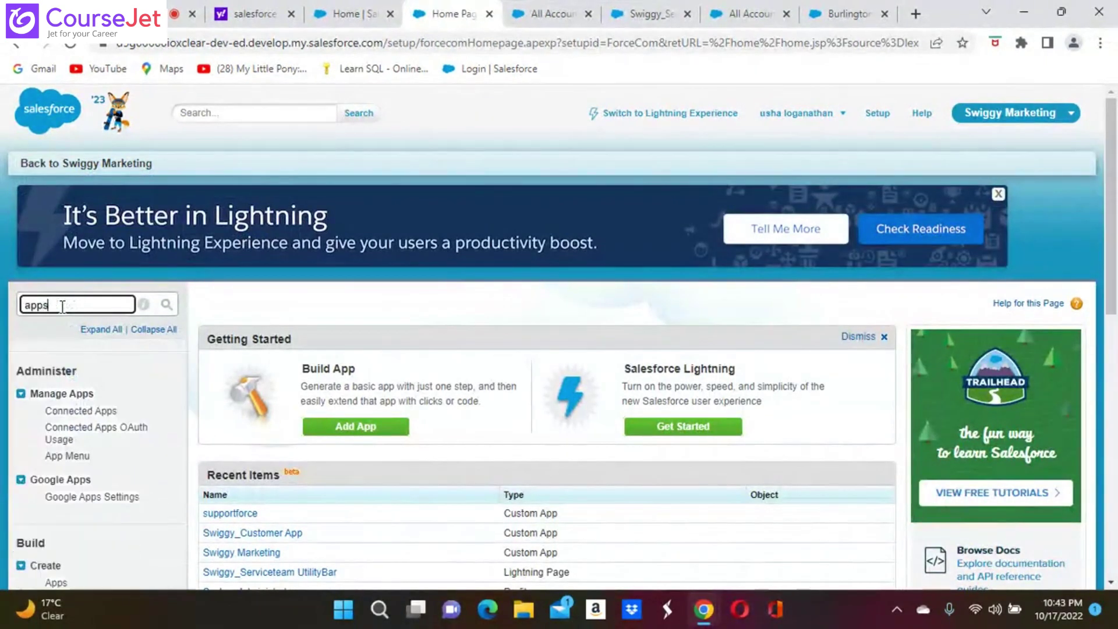
click(57, 584)
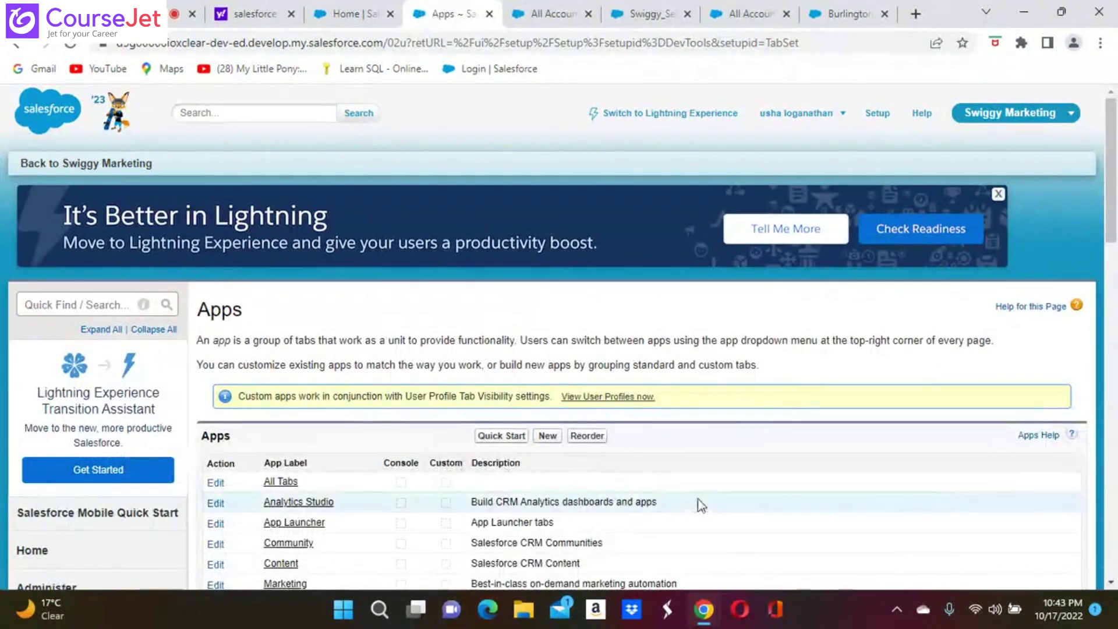
scroll(703, 508, down, 6)
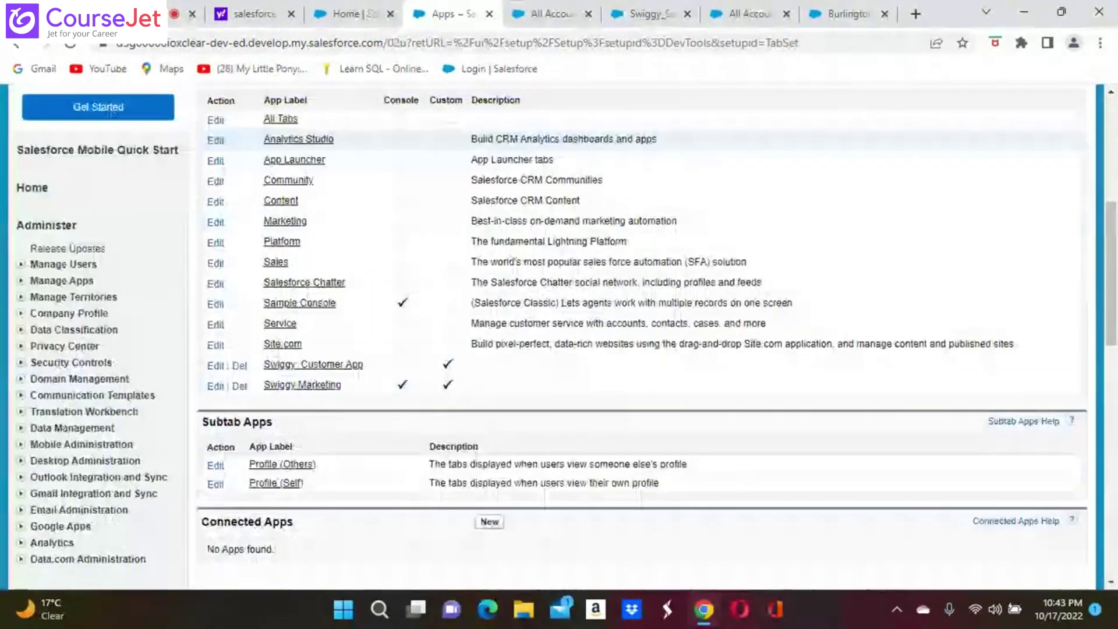
click(337, 366)
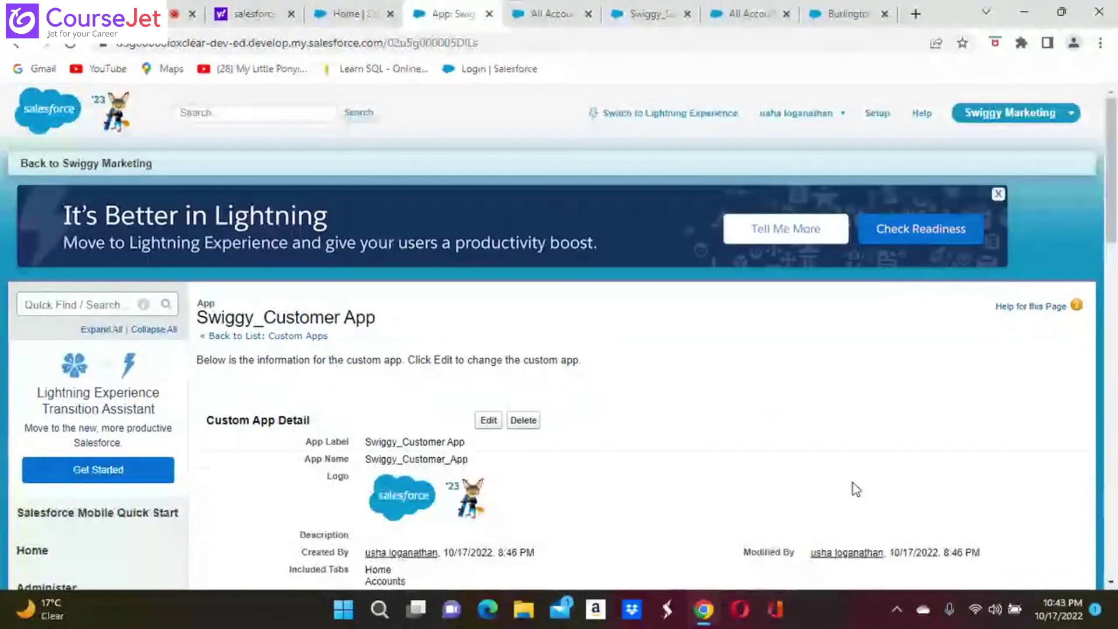
scroll(854, 483, down, 3)
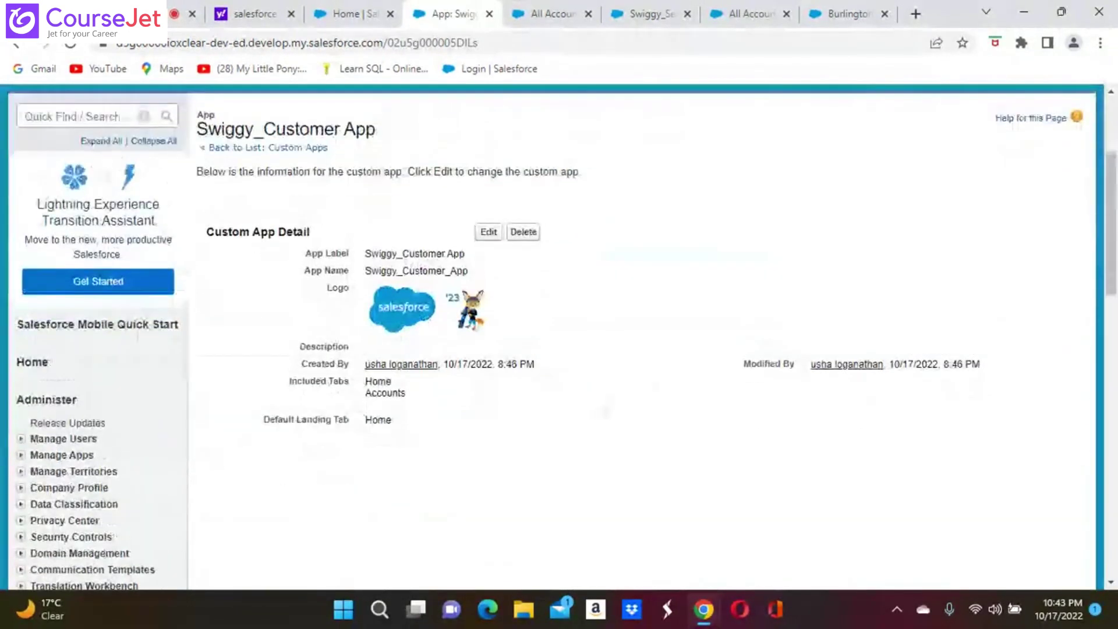
click(489, 235)
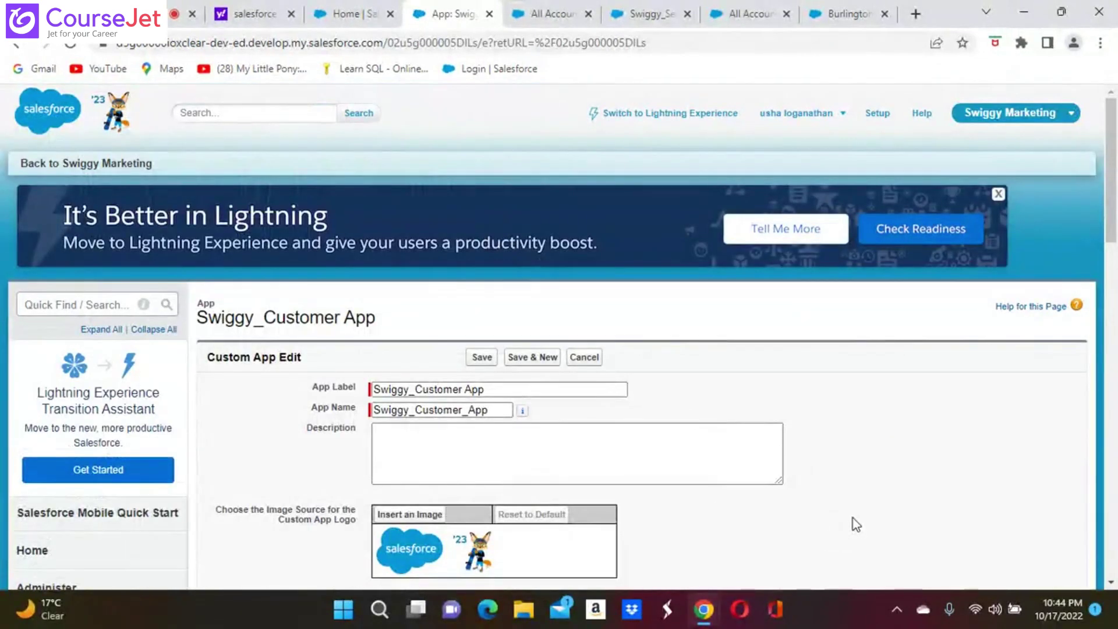
- Locate "lightning experience" on the edit form, enable Show in Lightning Experience for Swiggy_Customer App and save it
key(ctrl+f)
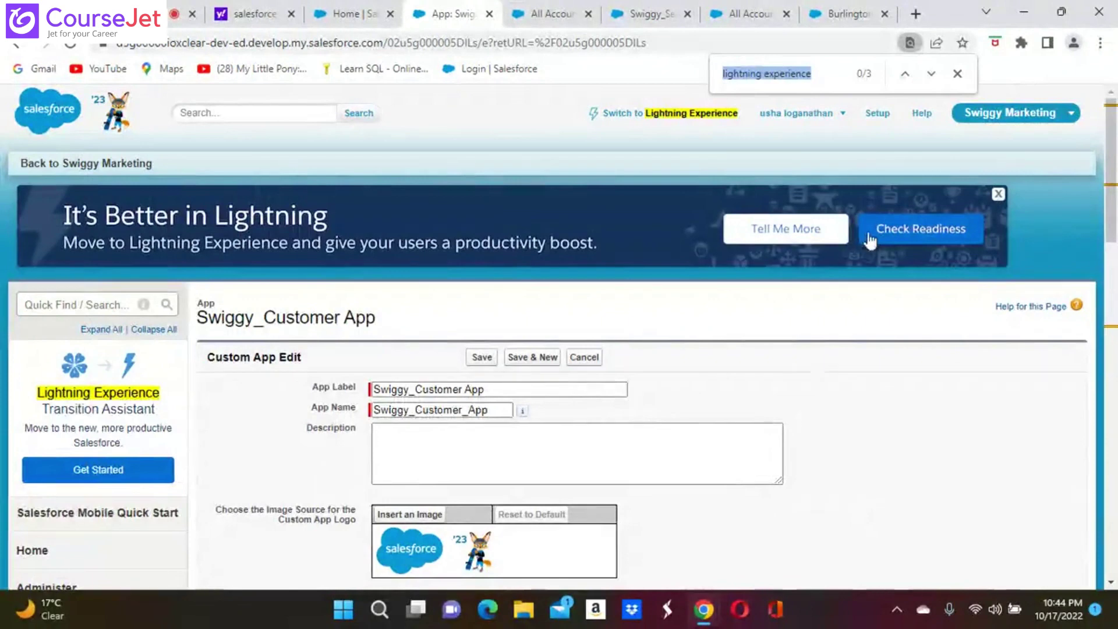
click(830, 68)
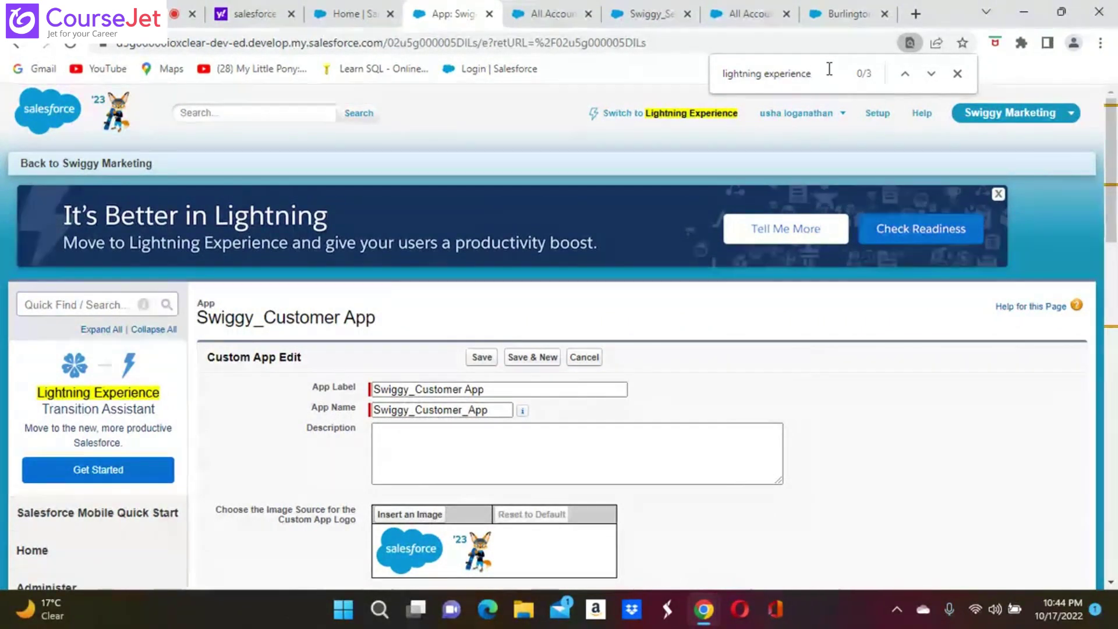
click(931, 75)
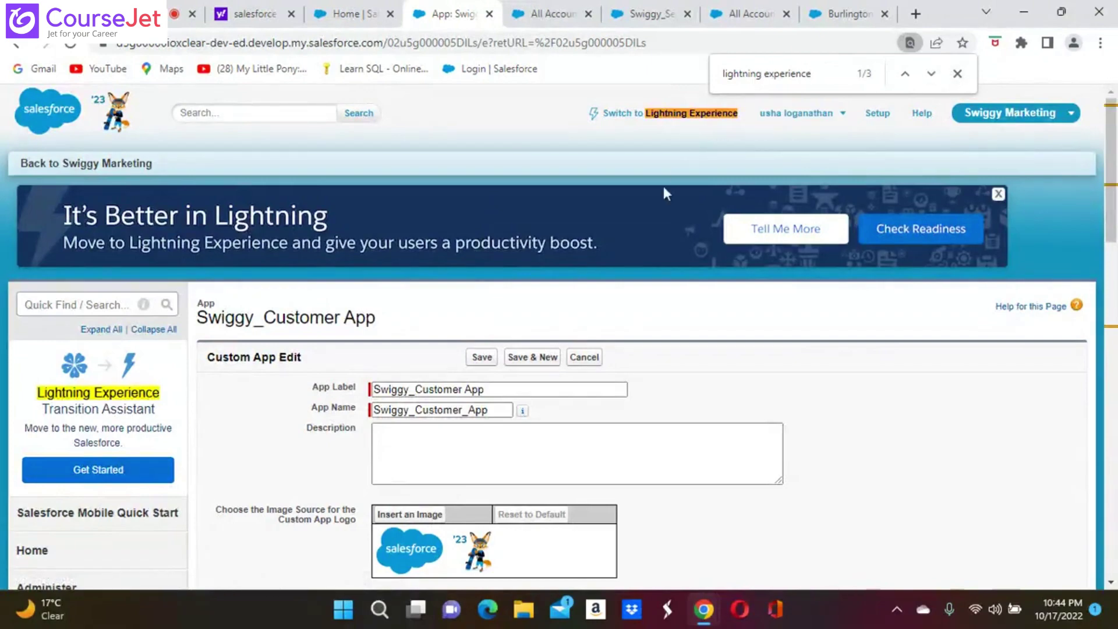
scroll(744, 457, down, 4)
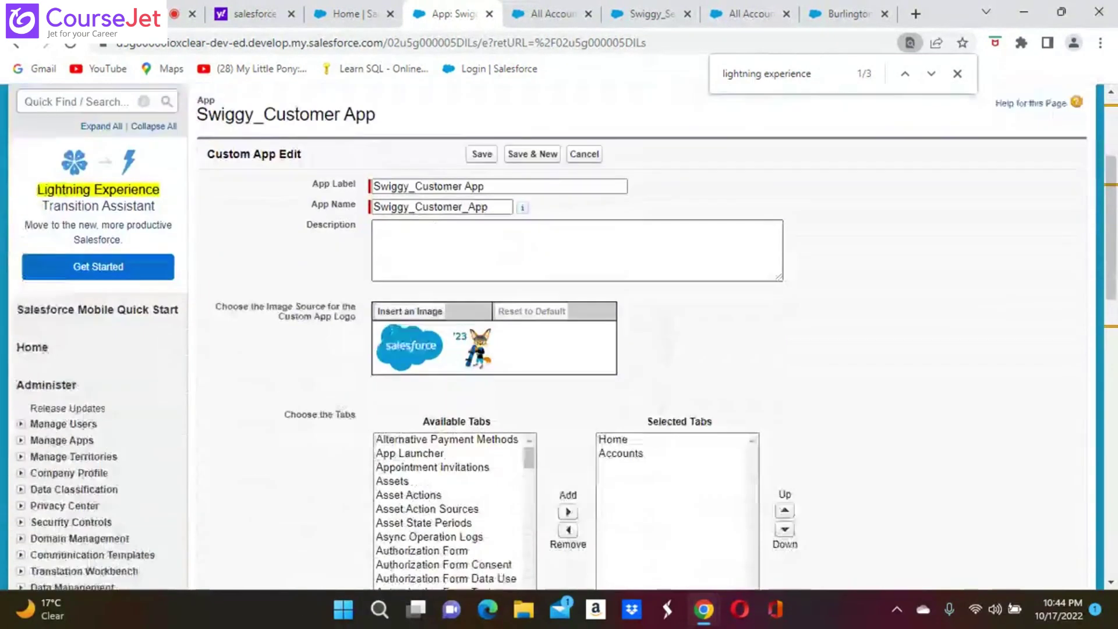
scroll(743, 457, down, 7)
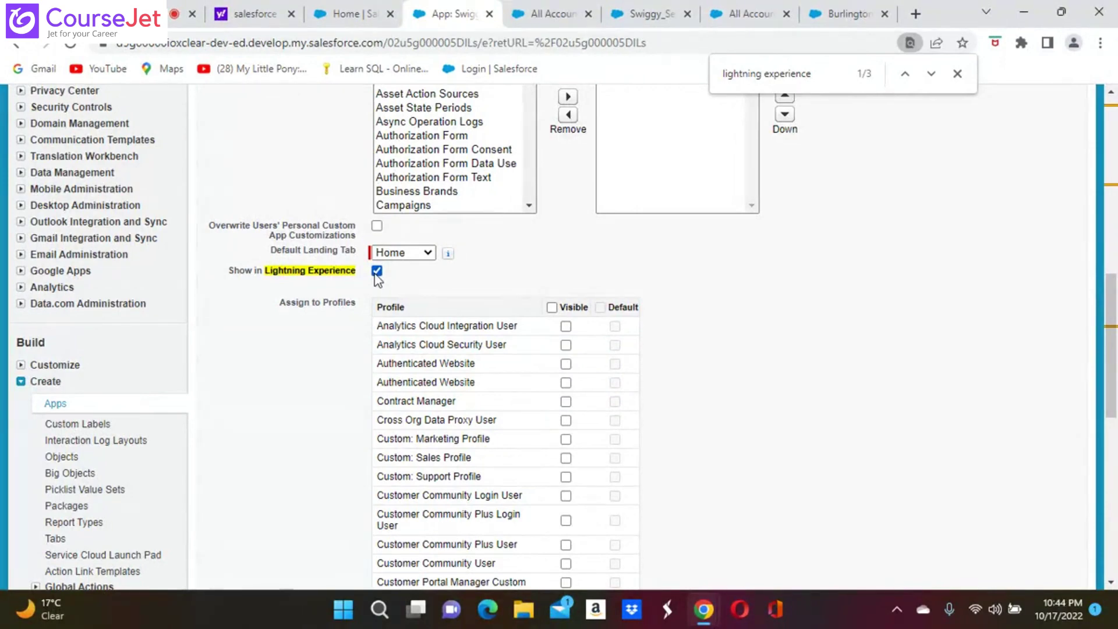
scroll(377, 279, down, 5)
scroll(501, 326, down, 5)
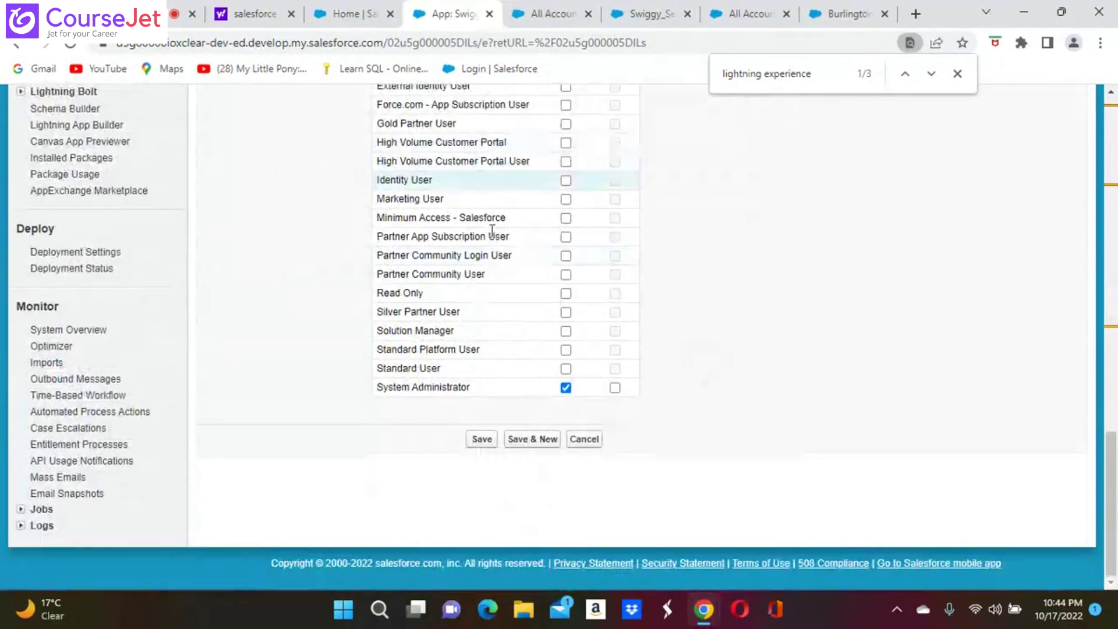
click(482, 441)
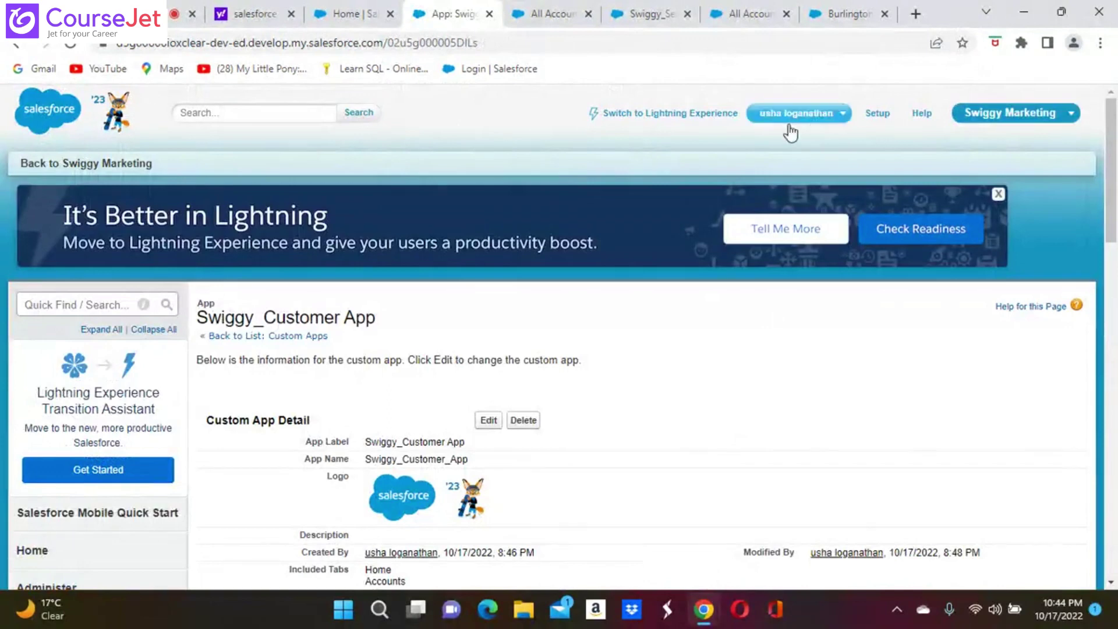
- Switch to Lightning Experience, search the App Launcher for "swi" and open Swiggy_Customer App
click(685, 115)
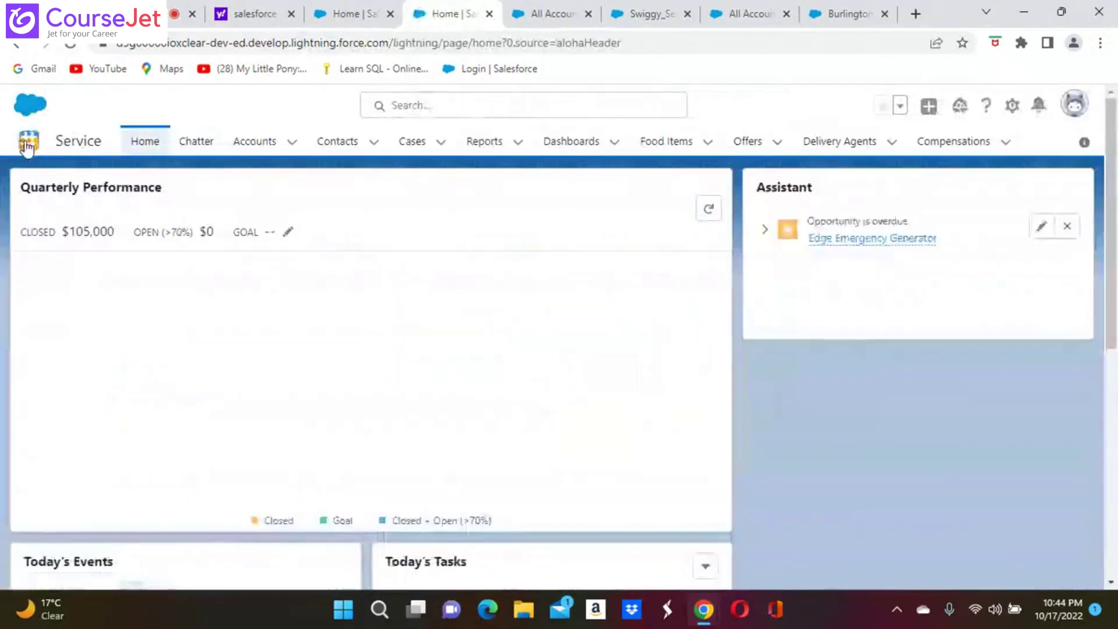
click(26, 146)
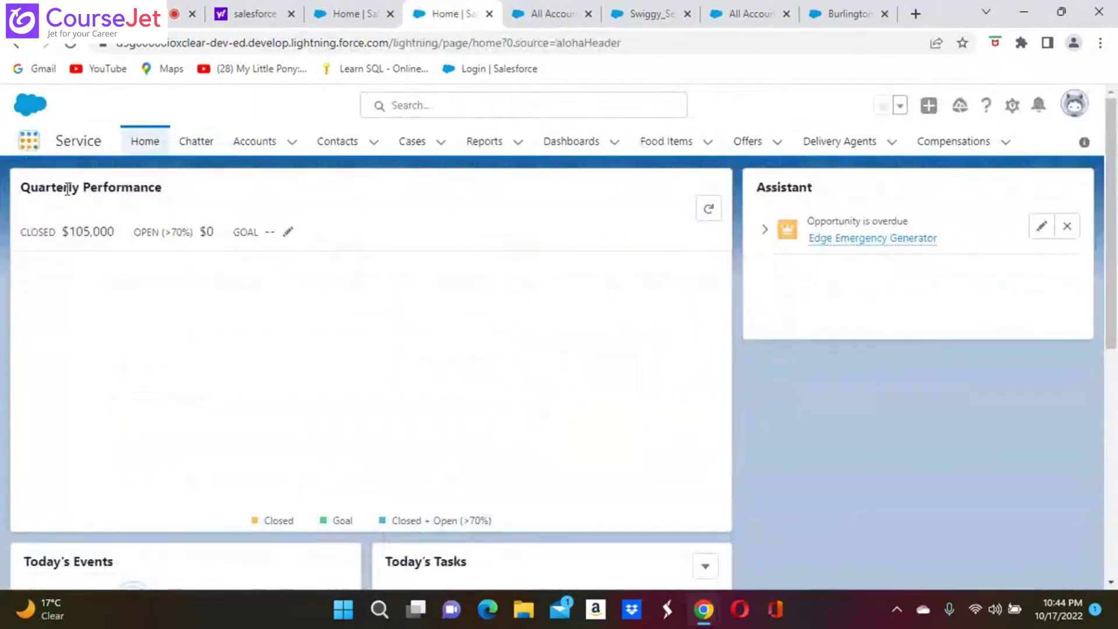
text(swi)
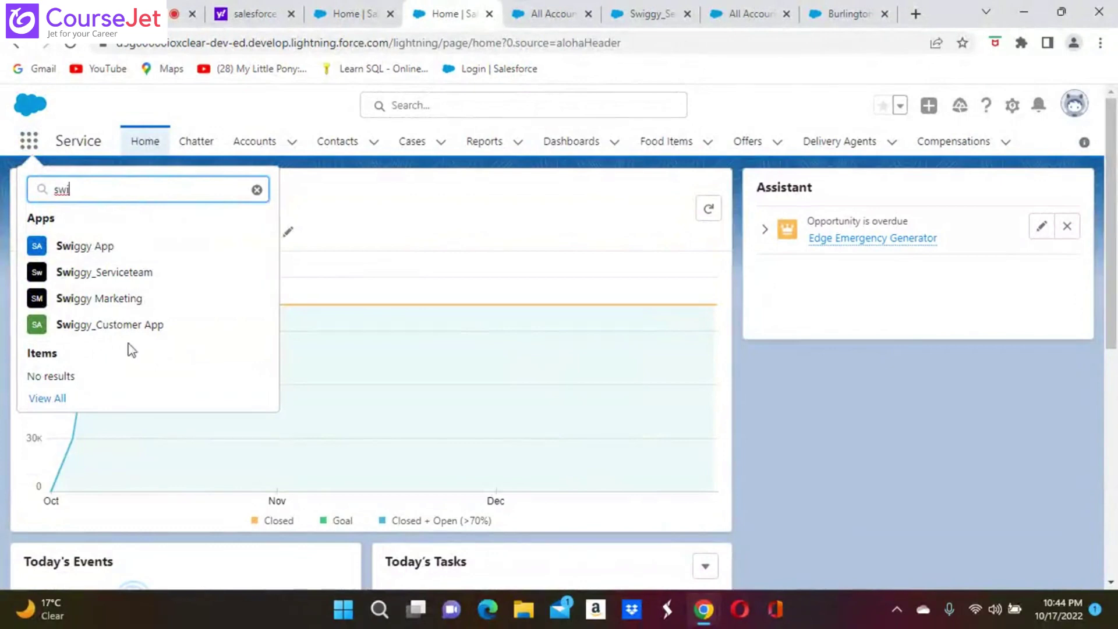
click(139, 328)
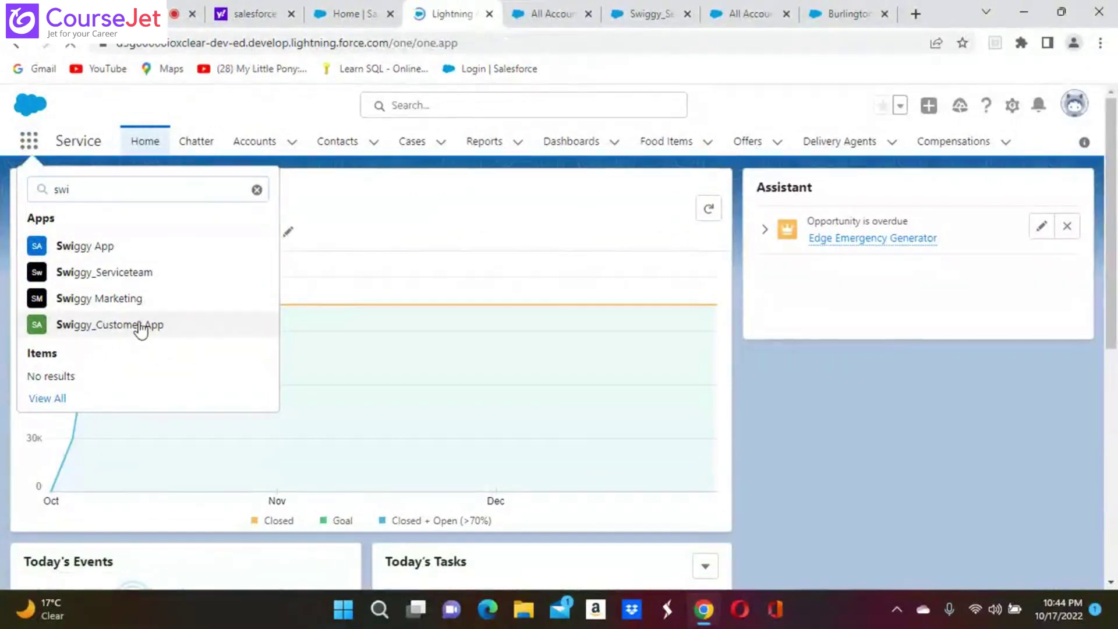